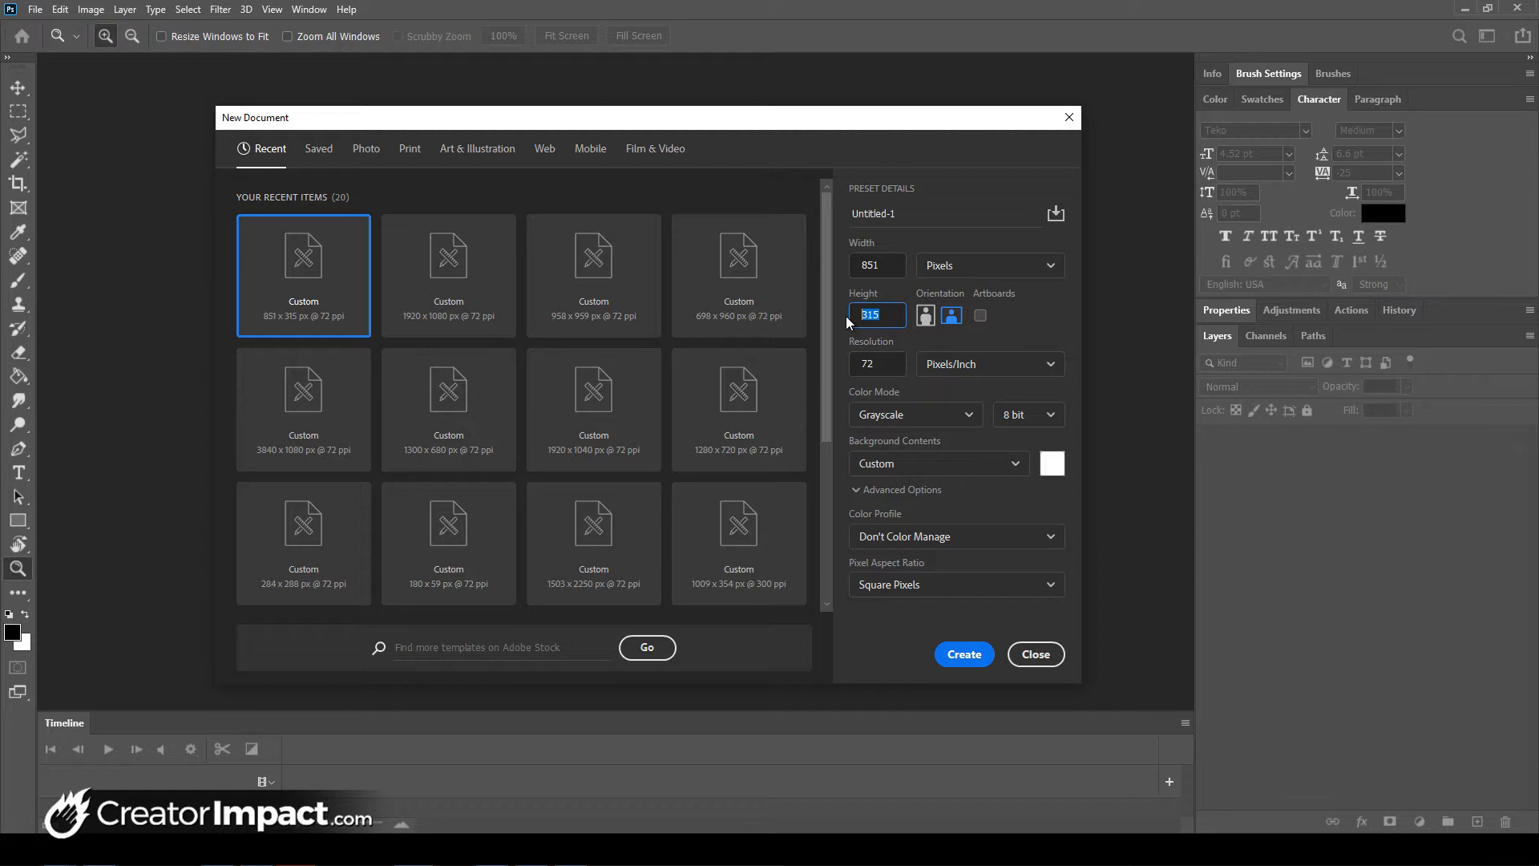
- Create a new document 1920 pixels wide and 711 pixels high
{"action": "left_click", "coordinate": [893, 265]}
{"action": "type", "text": "1920"}
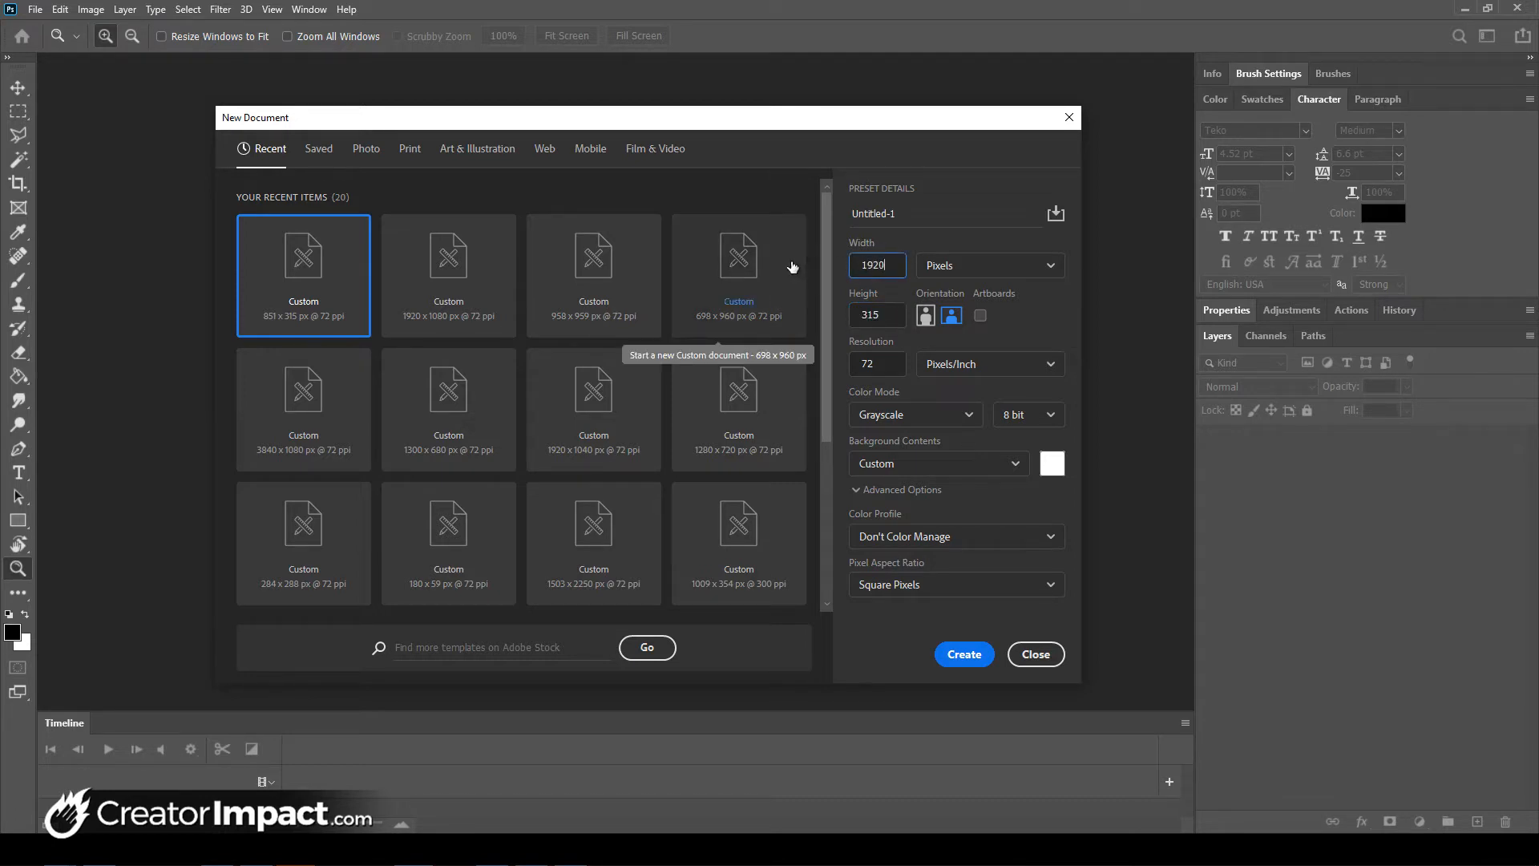
{"action": "key", "text": "Tab"}
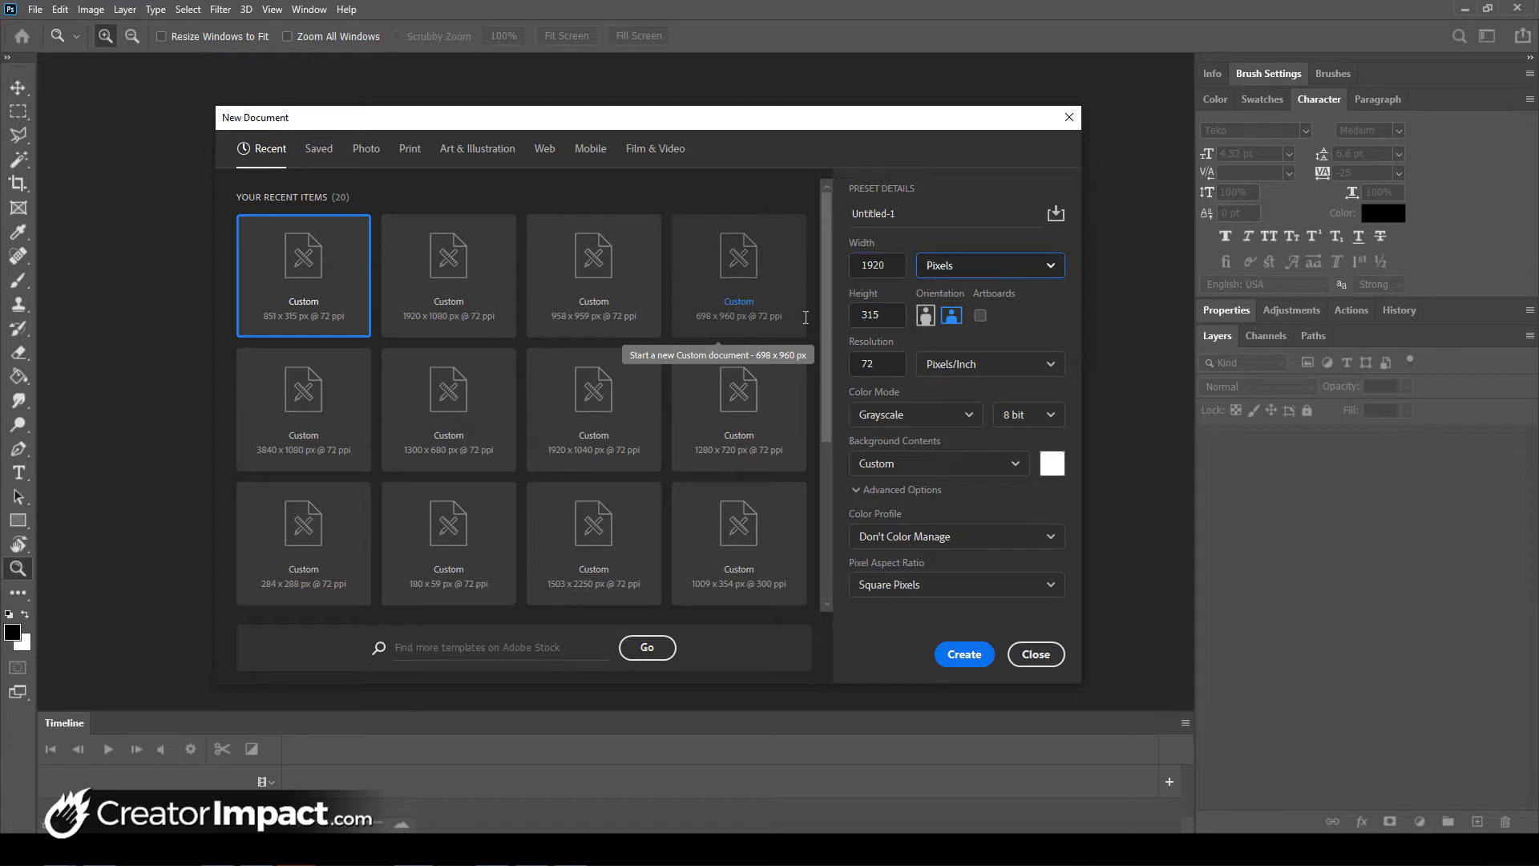
{"action": "key", "text": "Tab"}
{"action": "type", "text": "7"}
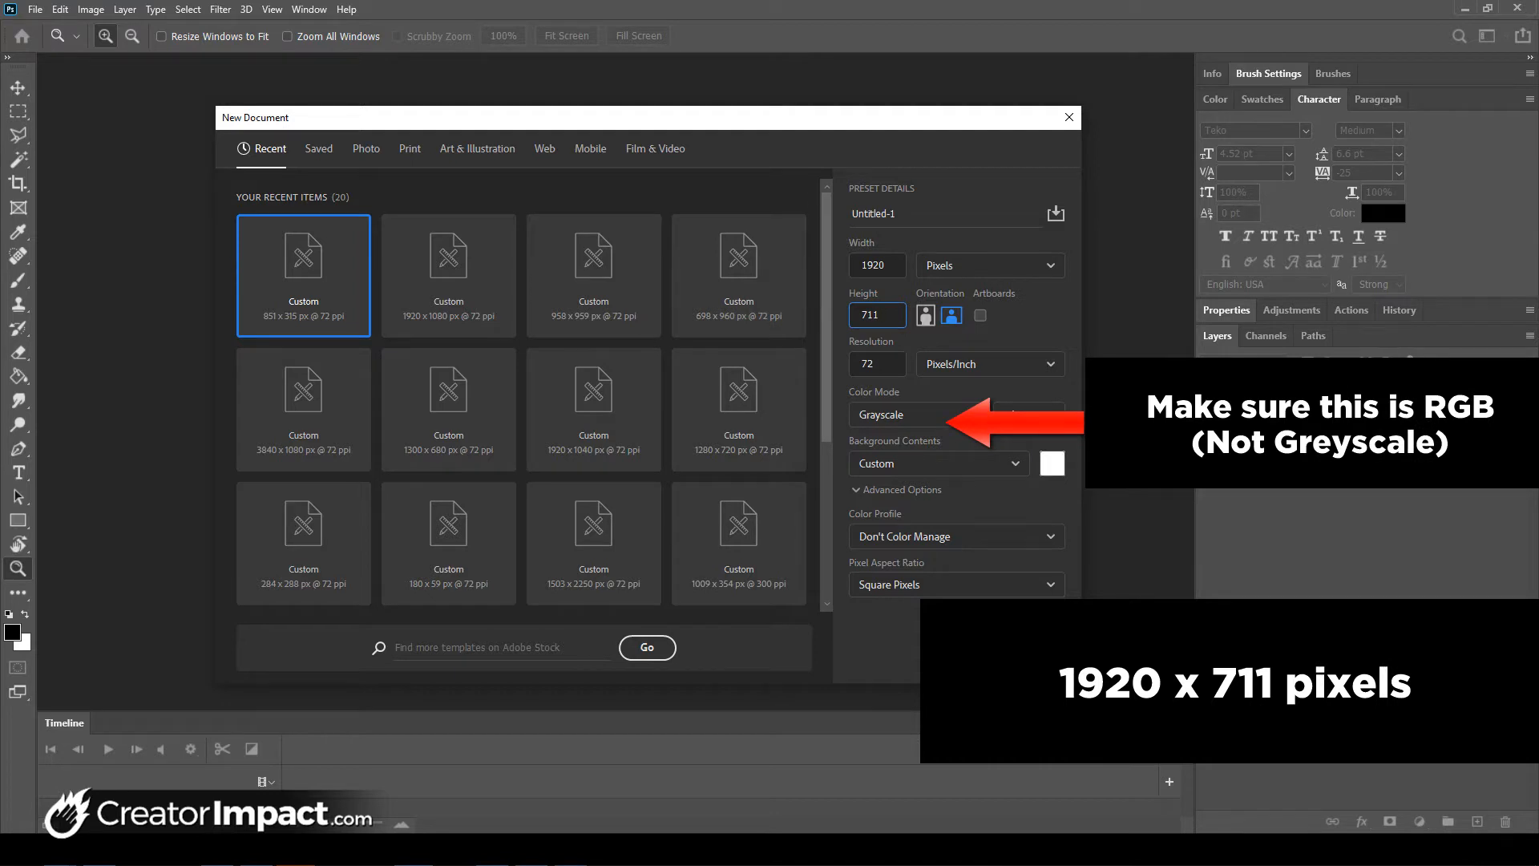
{"action": "key", "text": "Return"}
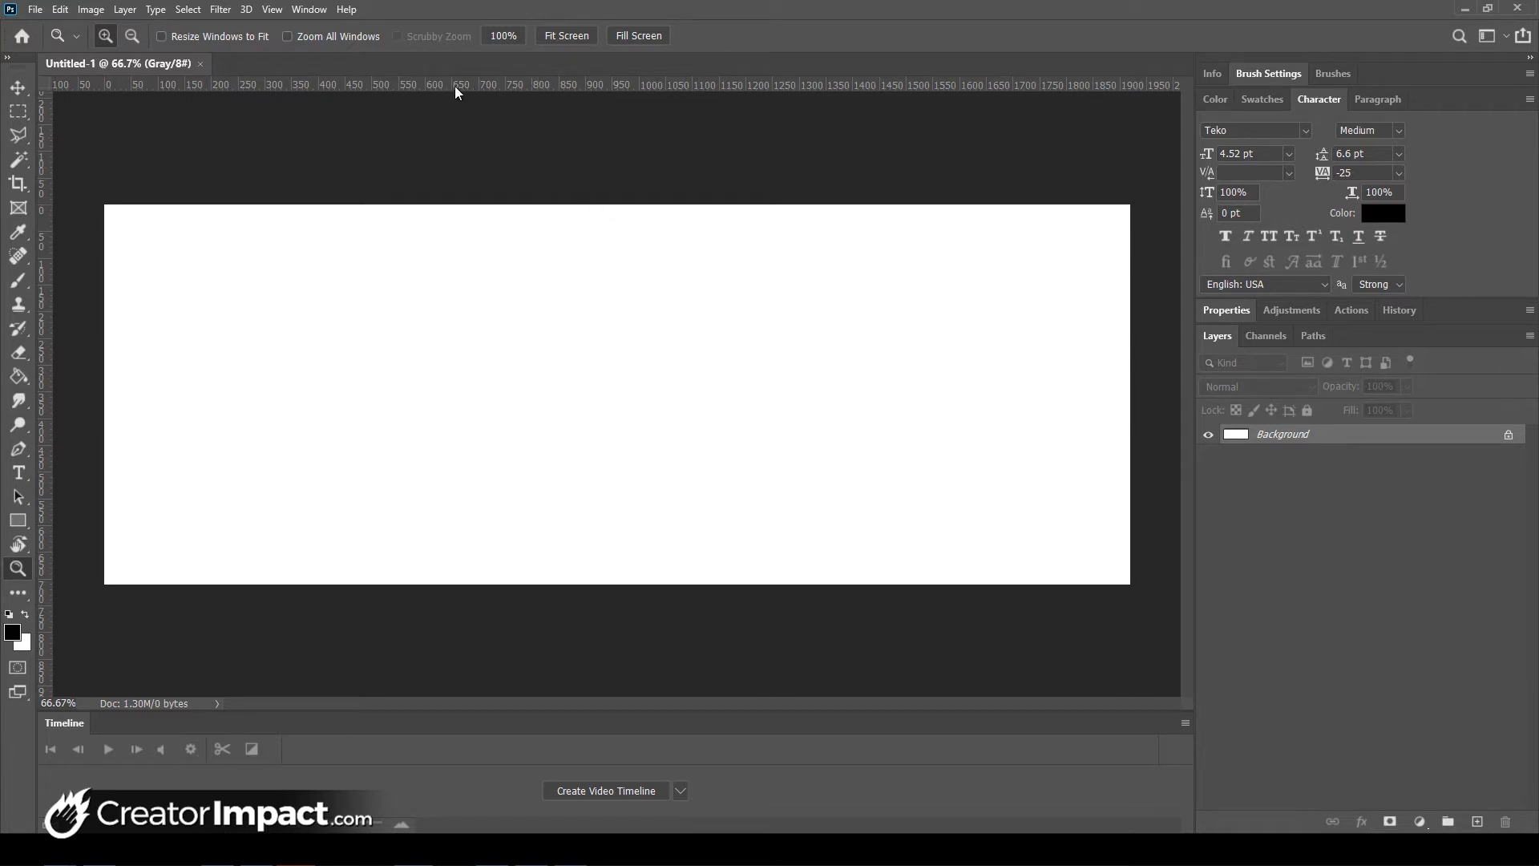
- Drag two horizontal guides onto the canvas, one at the top edge (Y 0) and one at the bottom edge
{"action": "left_click", "coordinate": [270, 10]}
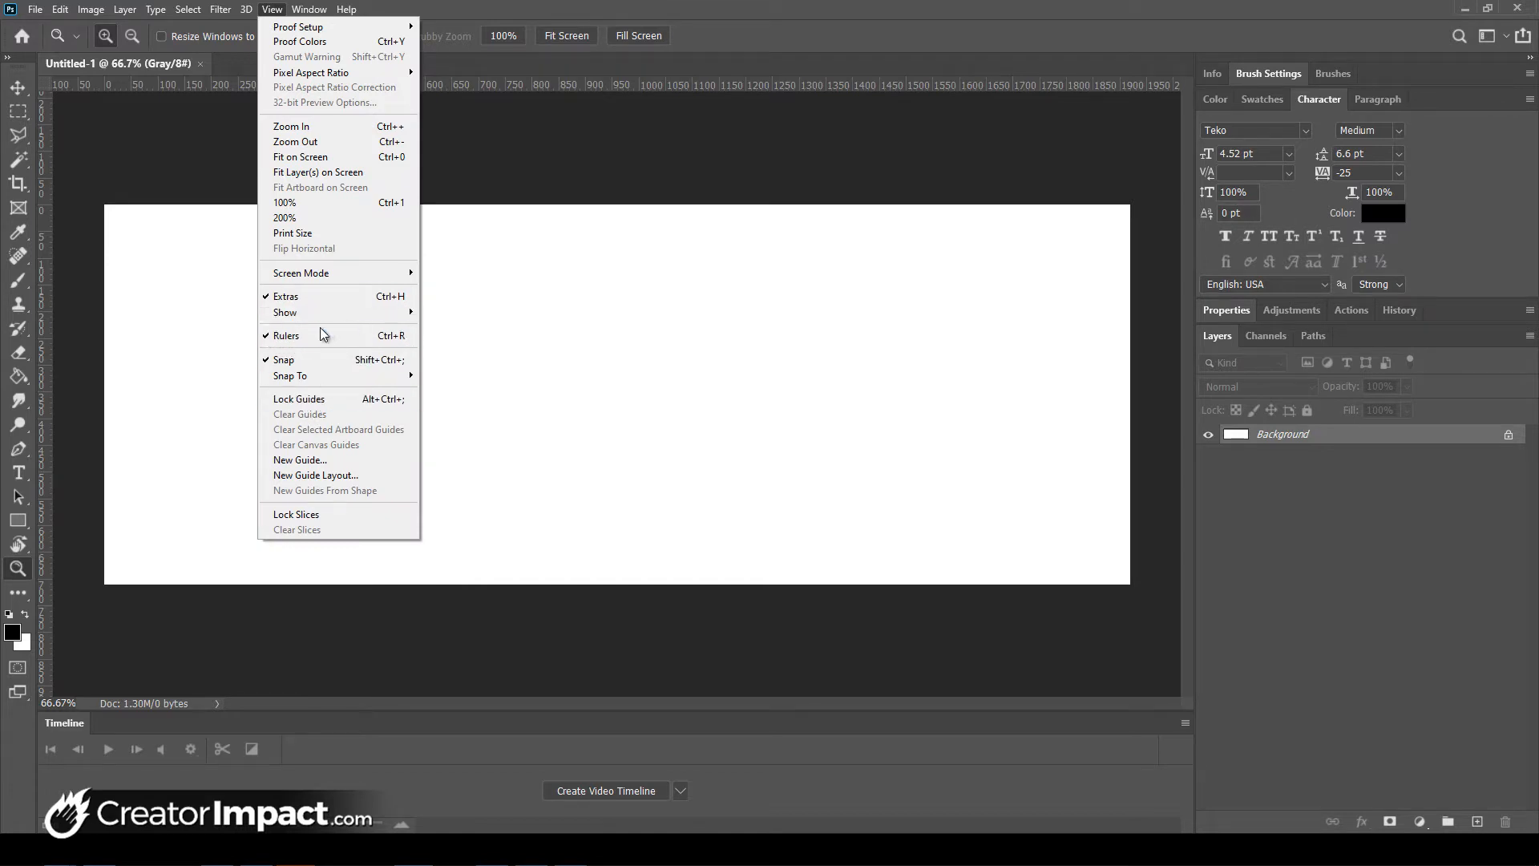
{"action": "left_click", "coordinate": [878, 6]}
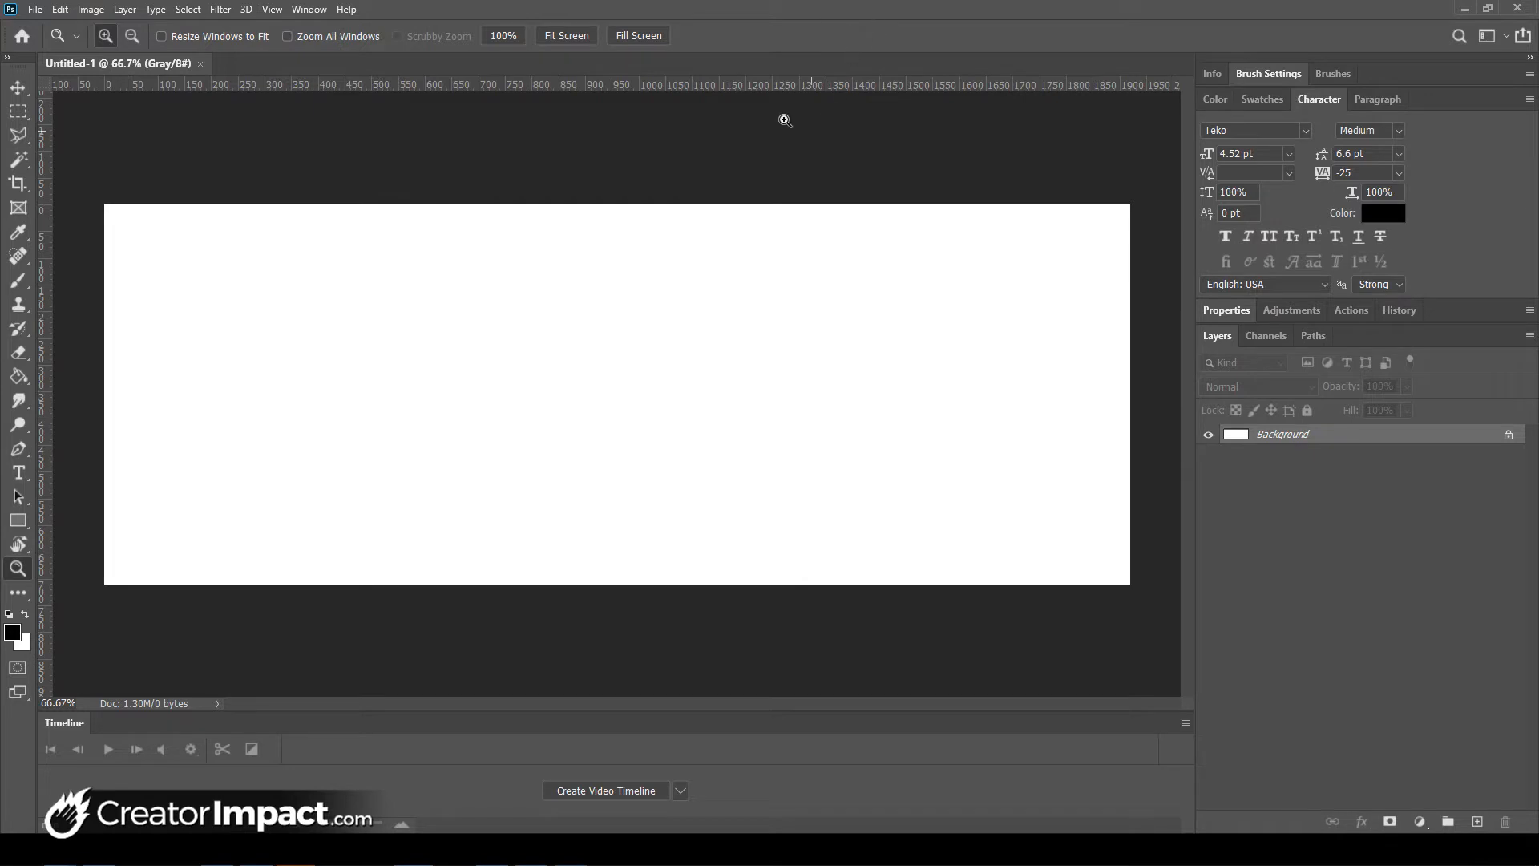
{"action": "left_click_drag", "start_coordinate": [760, 84], "coordinate": [732, 206]}
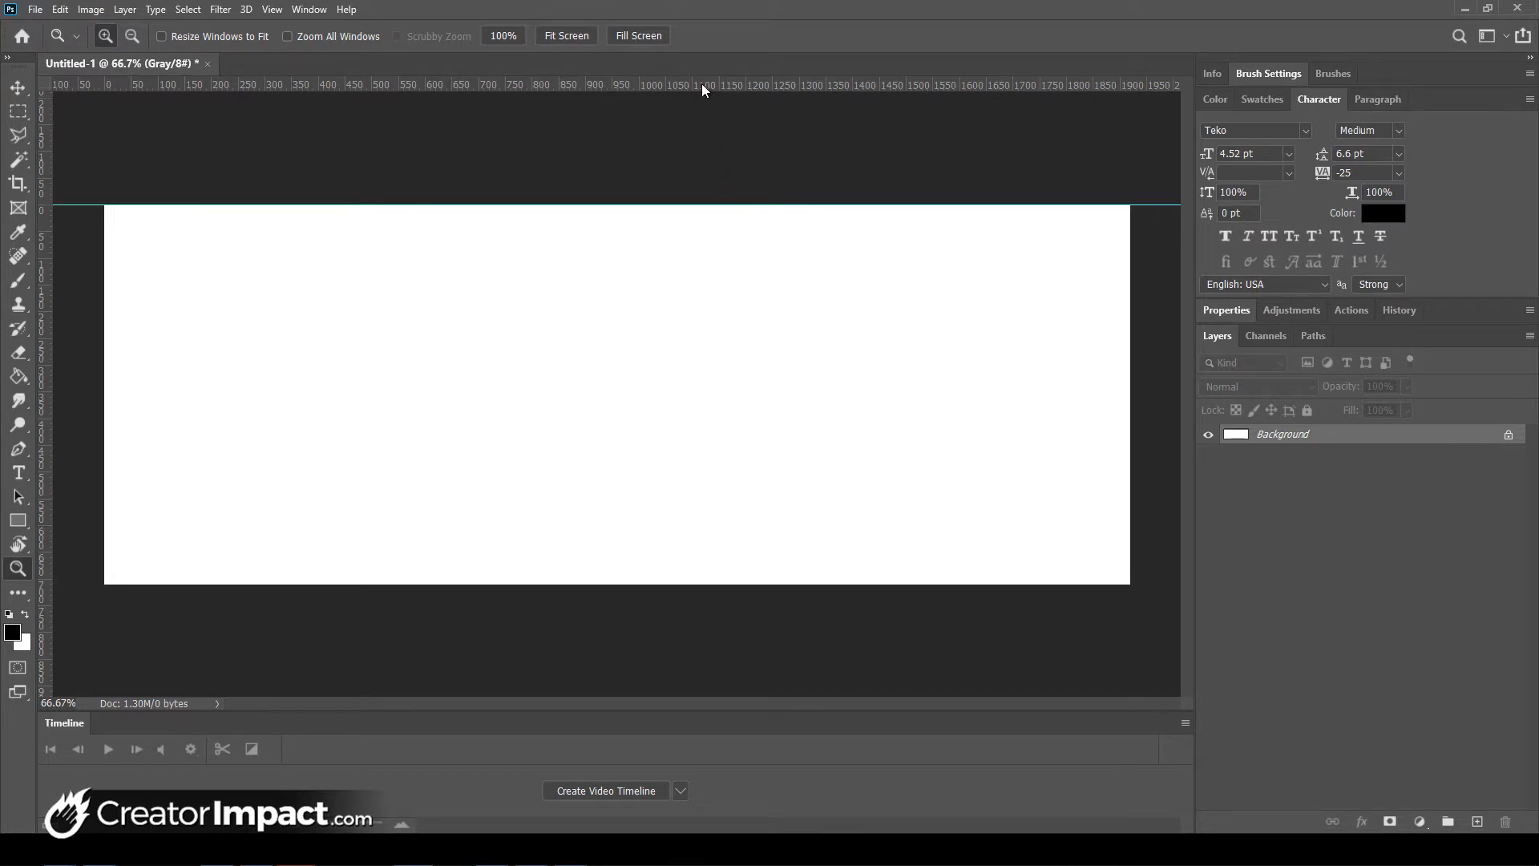
{"action": "left_click_drag", "start_coordinate": [702, 90], "coordinate": [667, 583]}
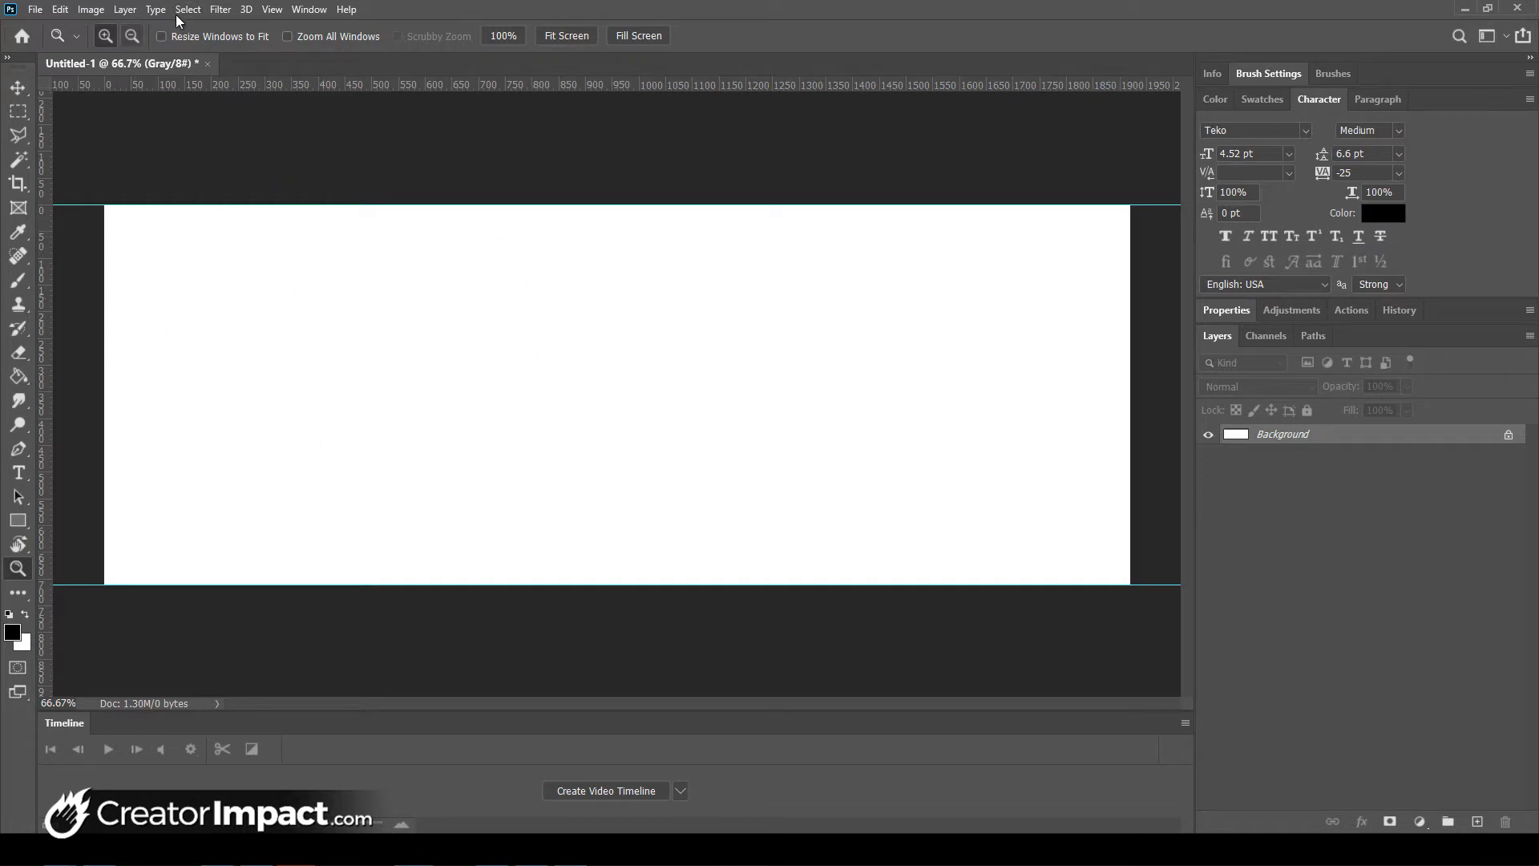
- In Canvas Size, keep units in pixels and set the height to 1080, keeping the 1920 width
{"action": "left_click", "coordinate": [93, 10]}
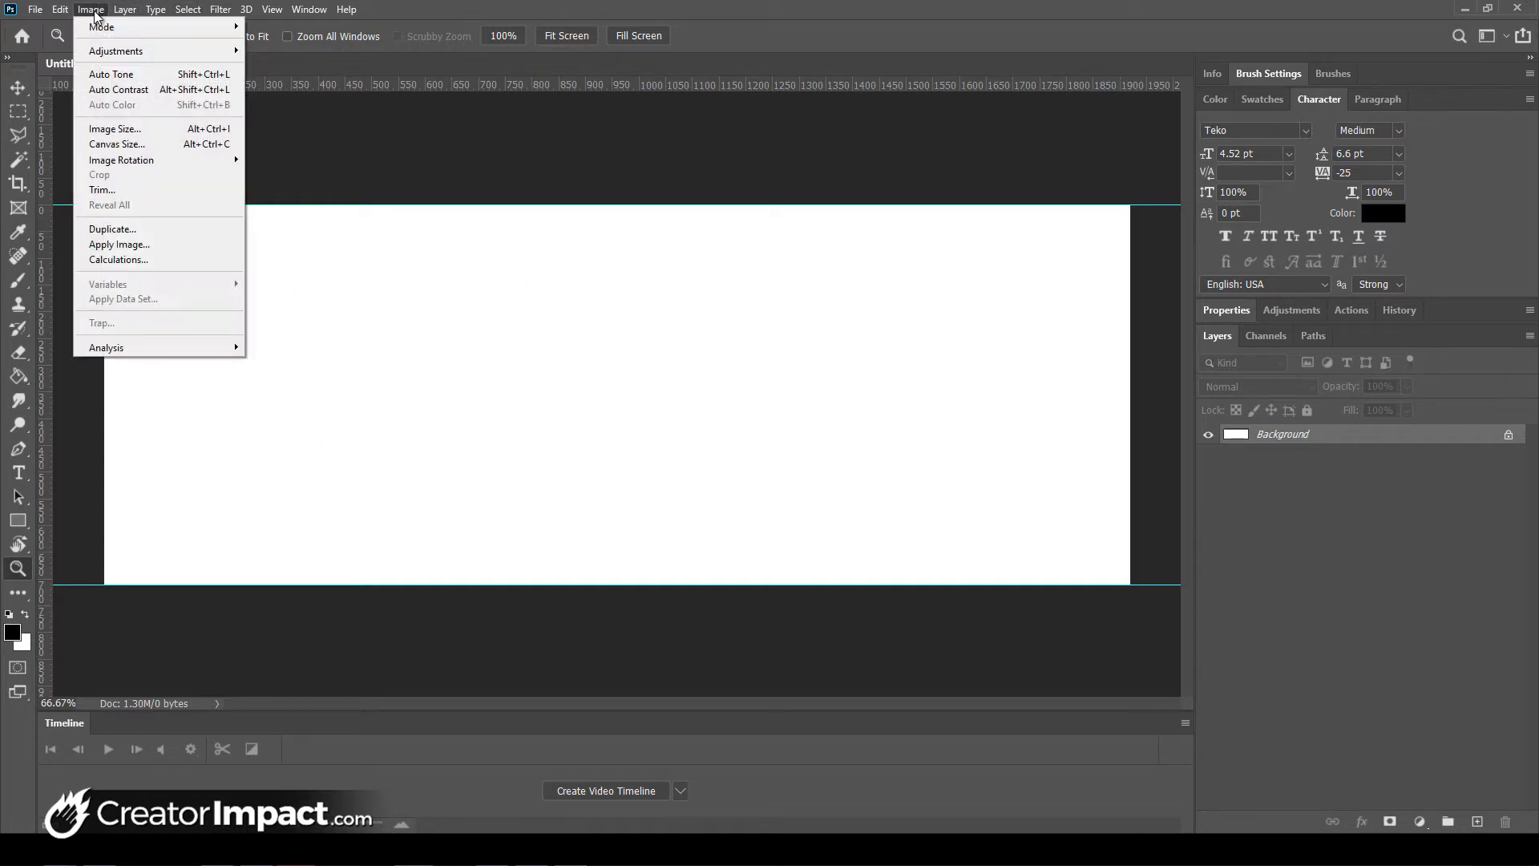
{"action": "left_click", "coordinate": [120, 144]}
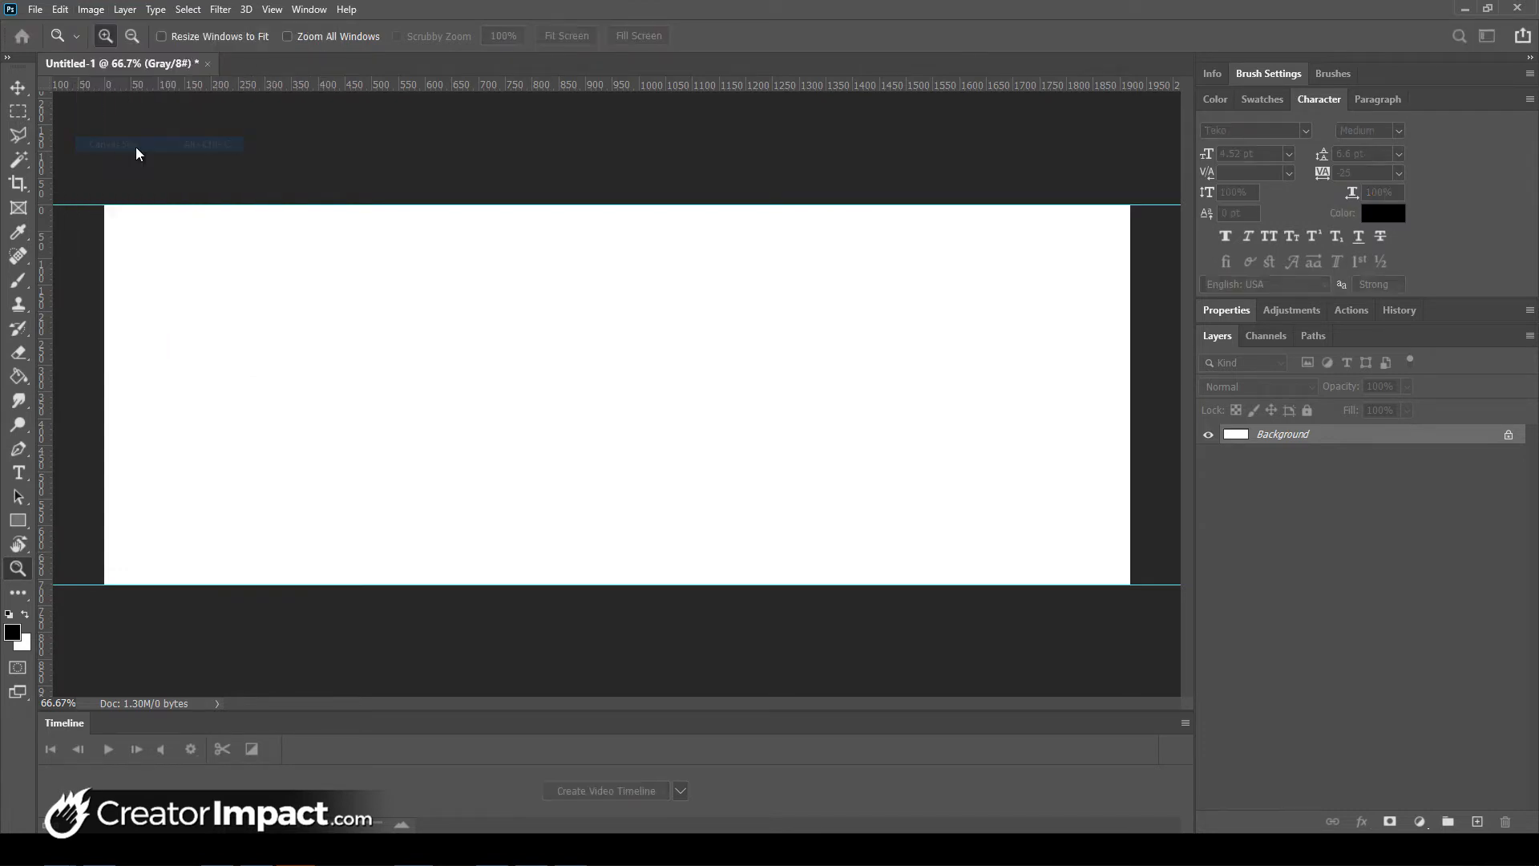
{"action": "left_click_drag", "start_coordinate": [768, 262], "coordinate": [734, 256]}
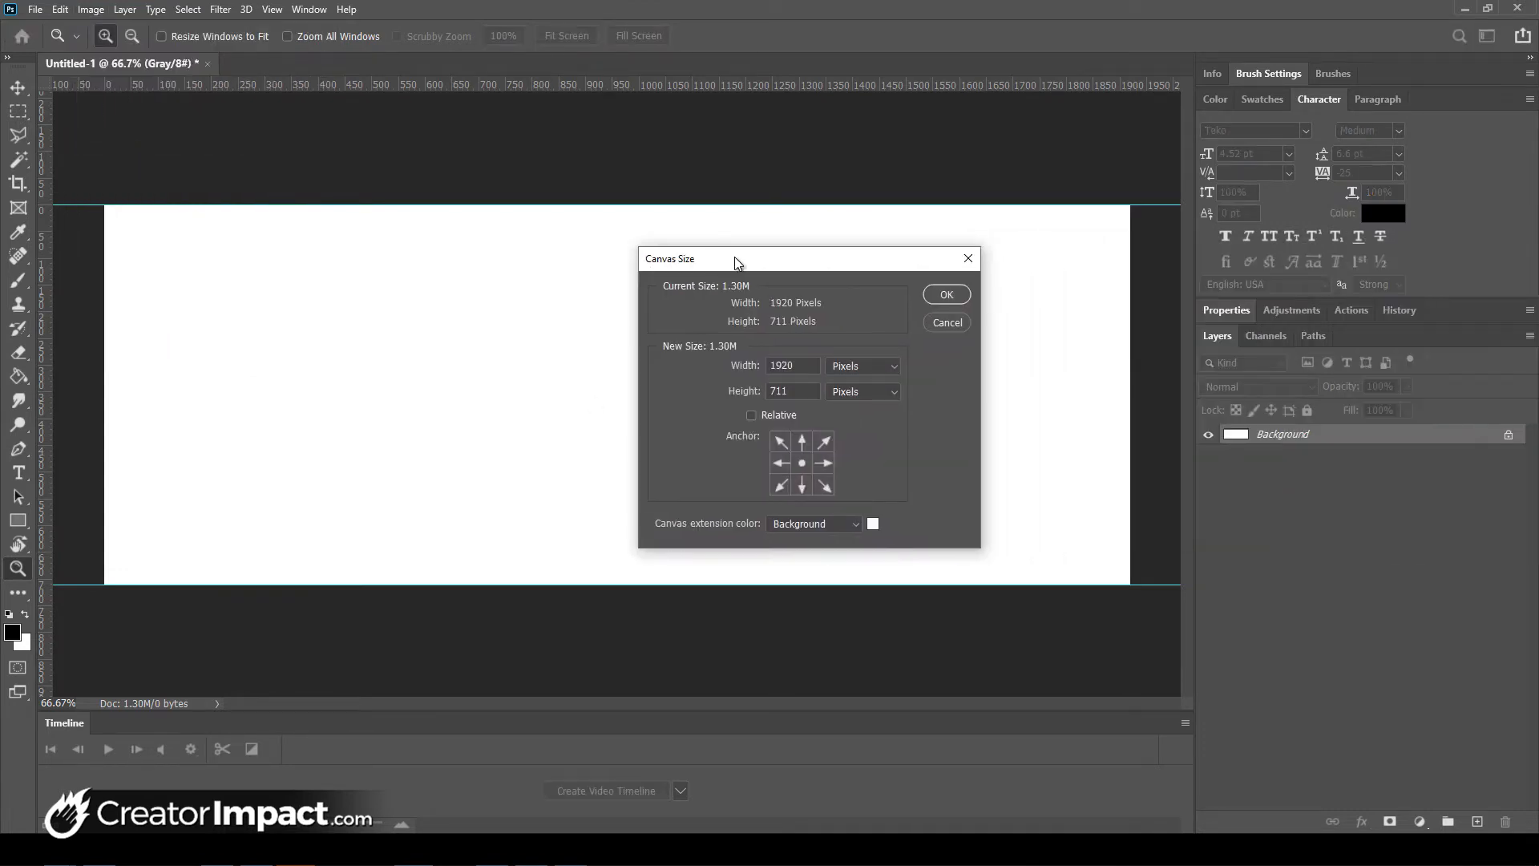
{"action": "left_click", "coordinate": [853, 365]}
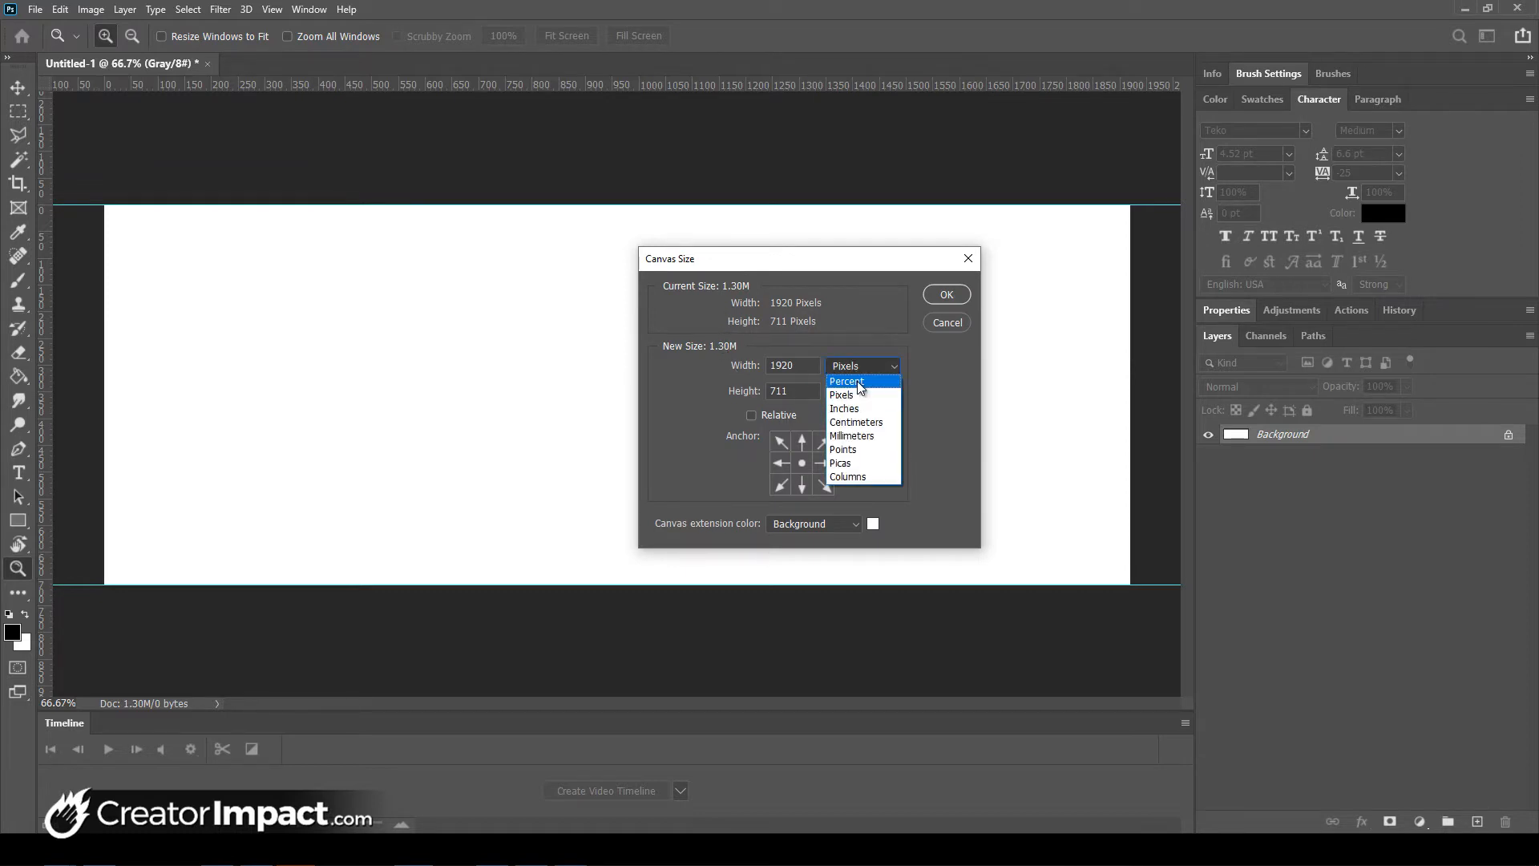
{"action": "left_click", "coordinate": [861, 410]}
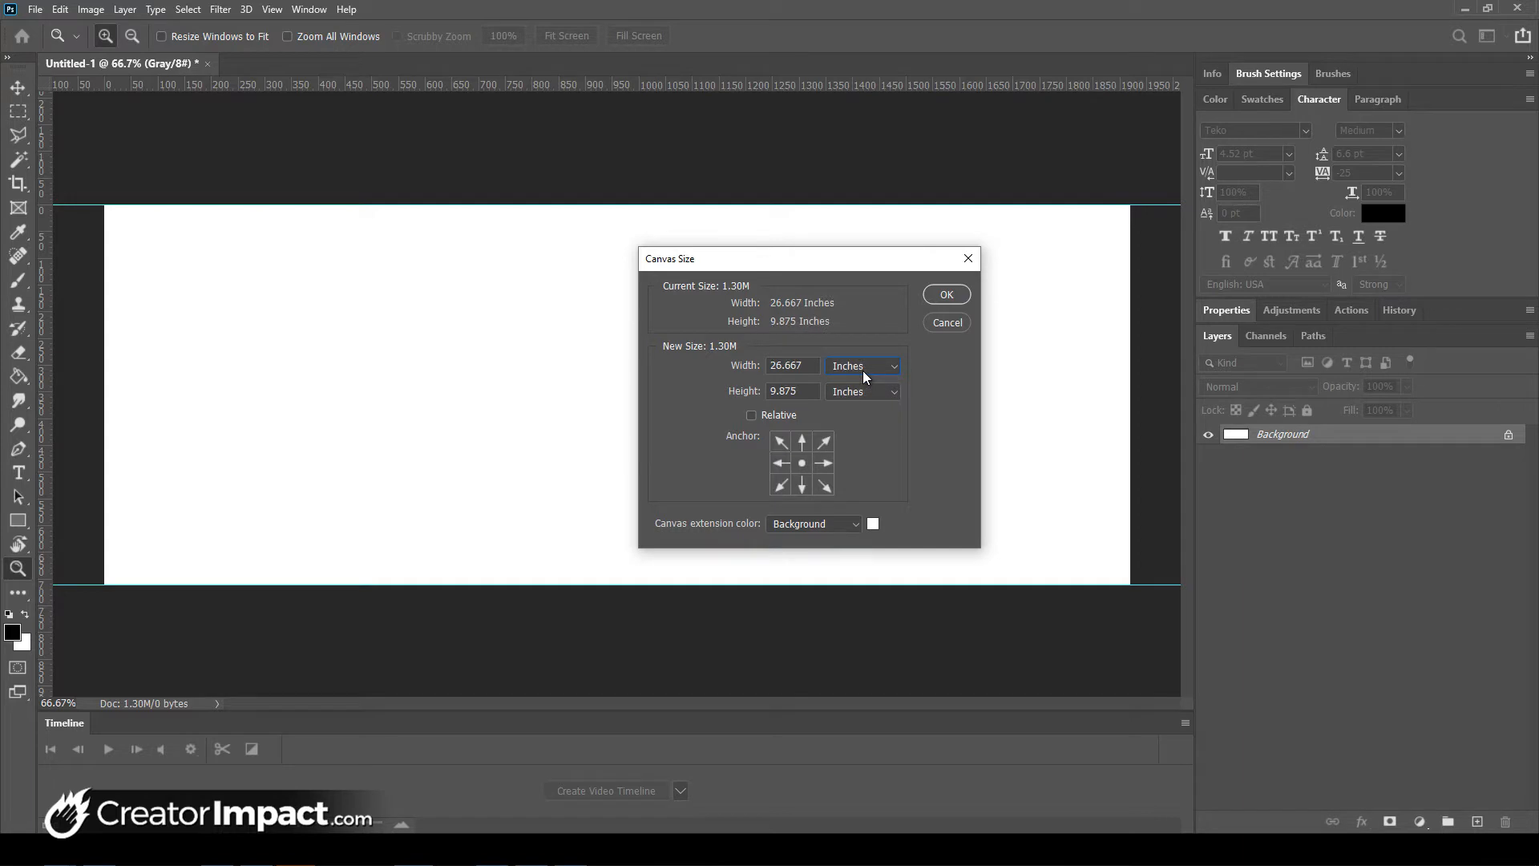
{"action": "left_click", "coordinate": [862, 370]}
{"action": "left_click", "coordinate": [858, 385]}
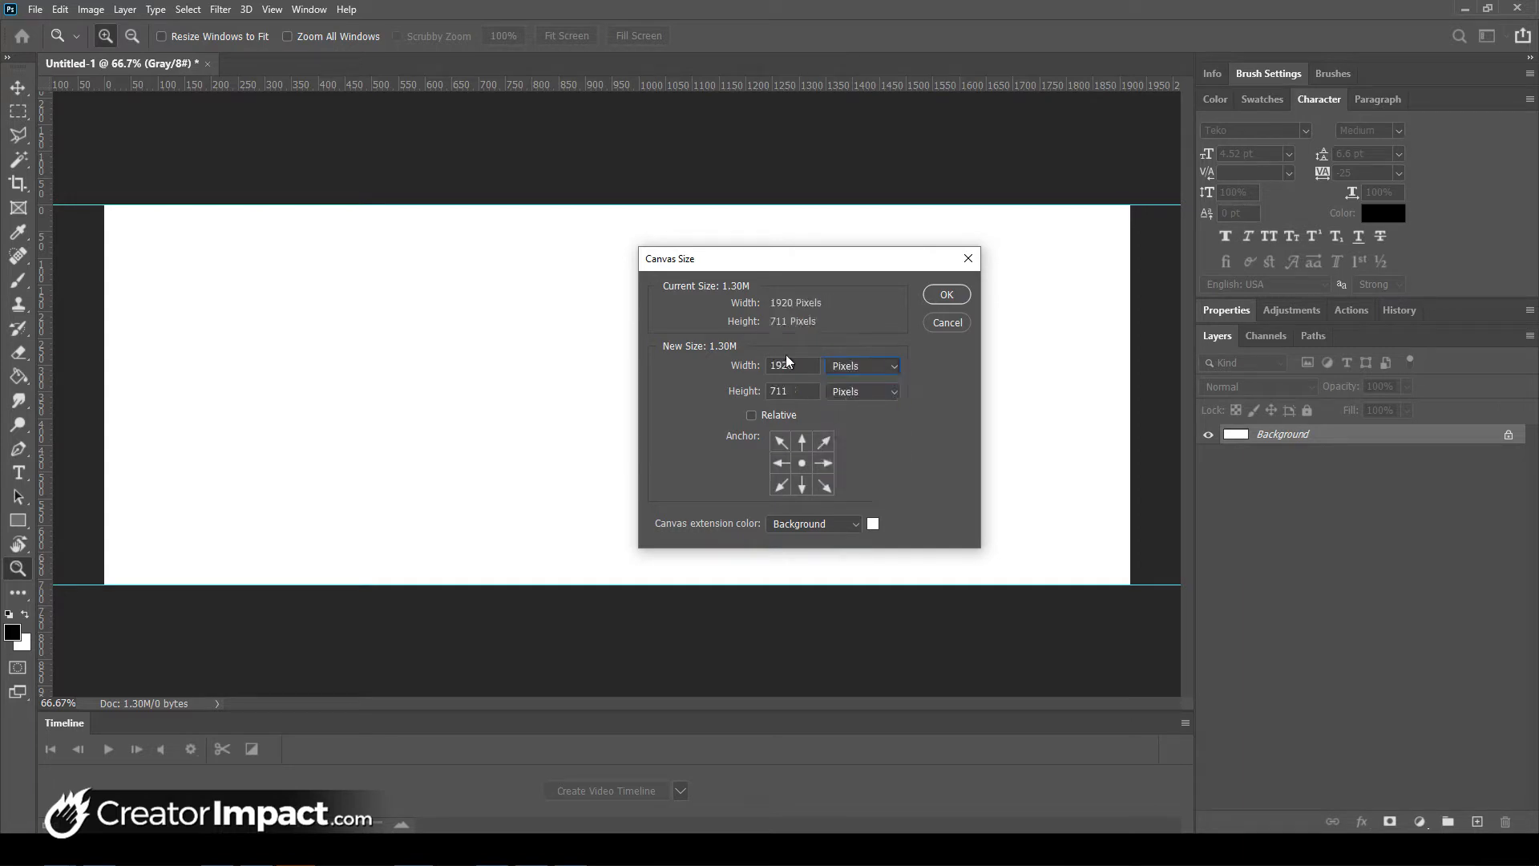
{"action": "double_click", "coordinate": [799, 391]}
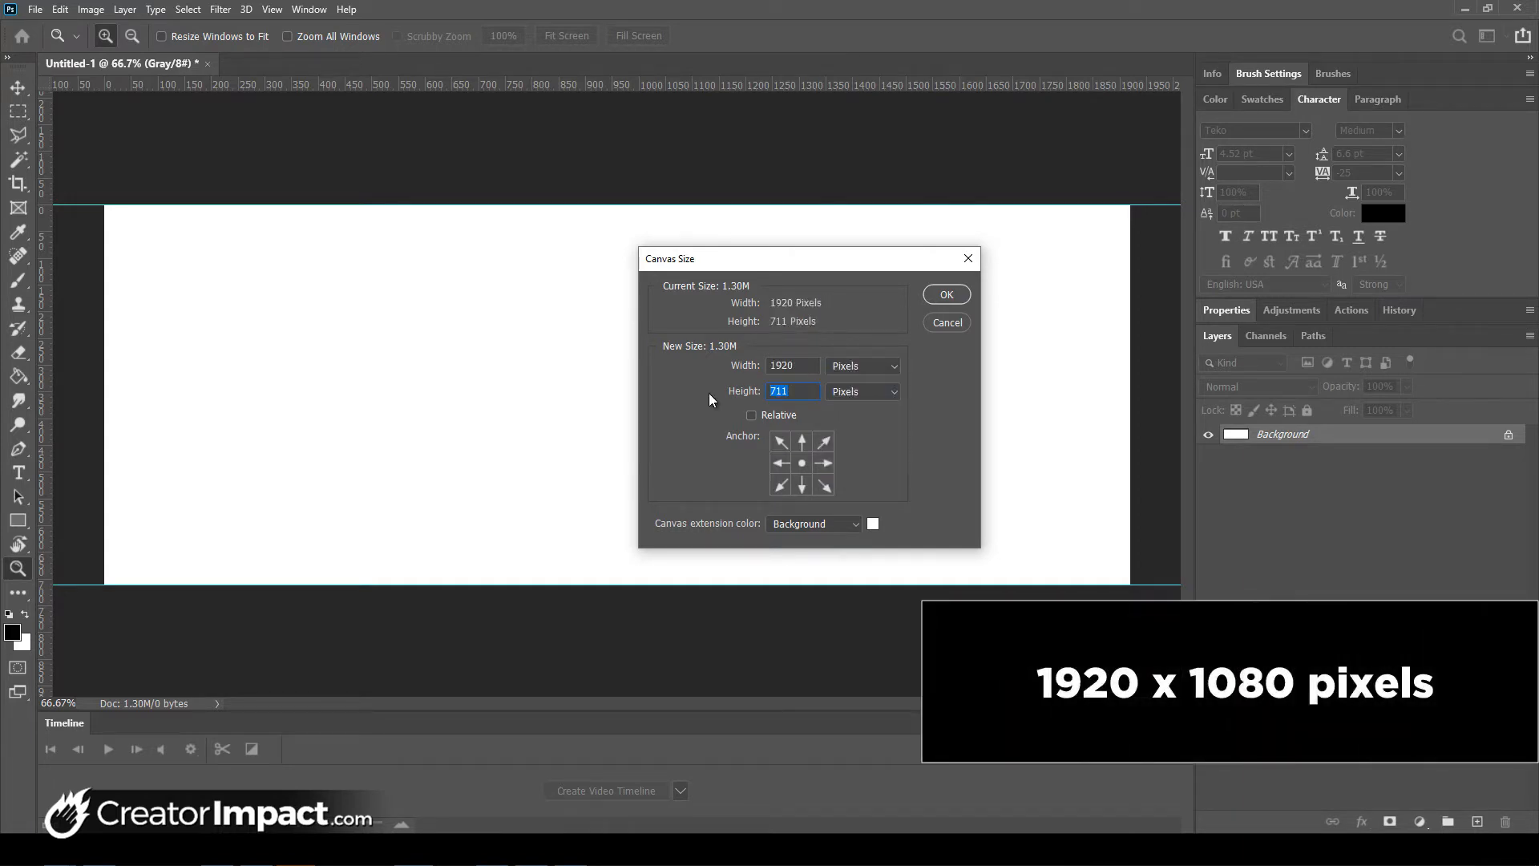
{"action": "type", "text": "1080"}
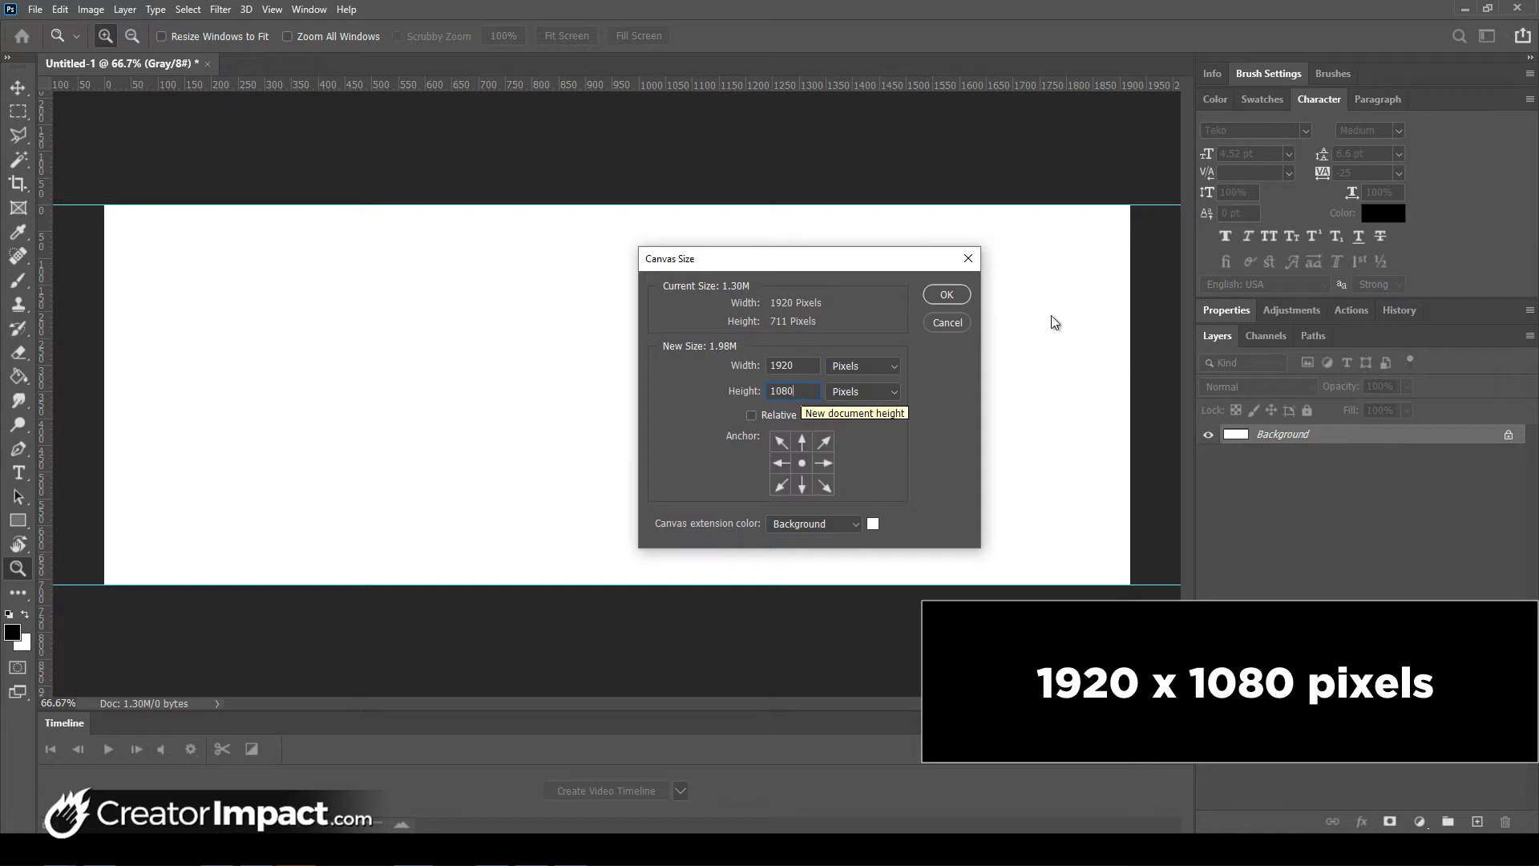
{"action": "left_click", "coordinate": [948, 294]}
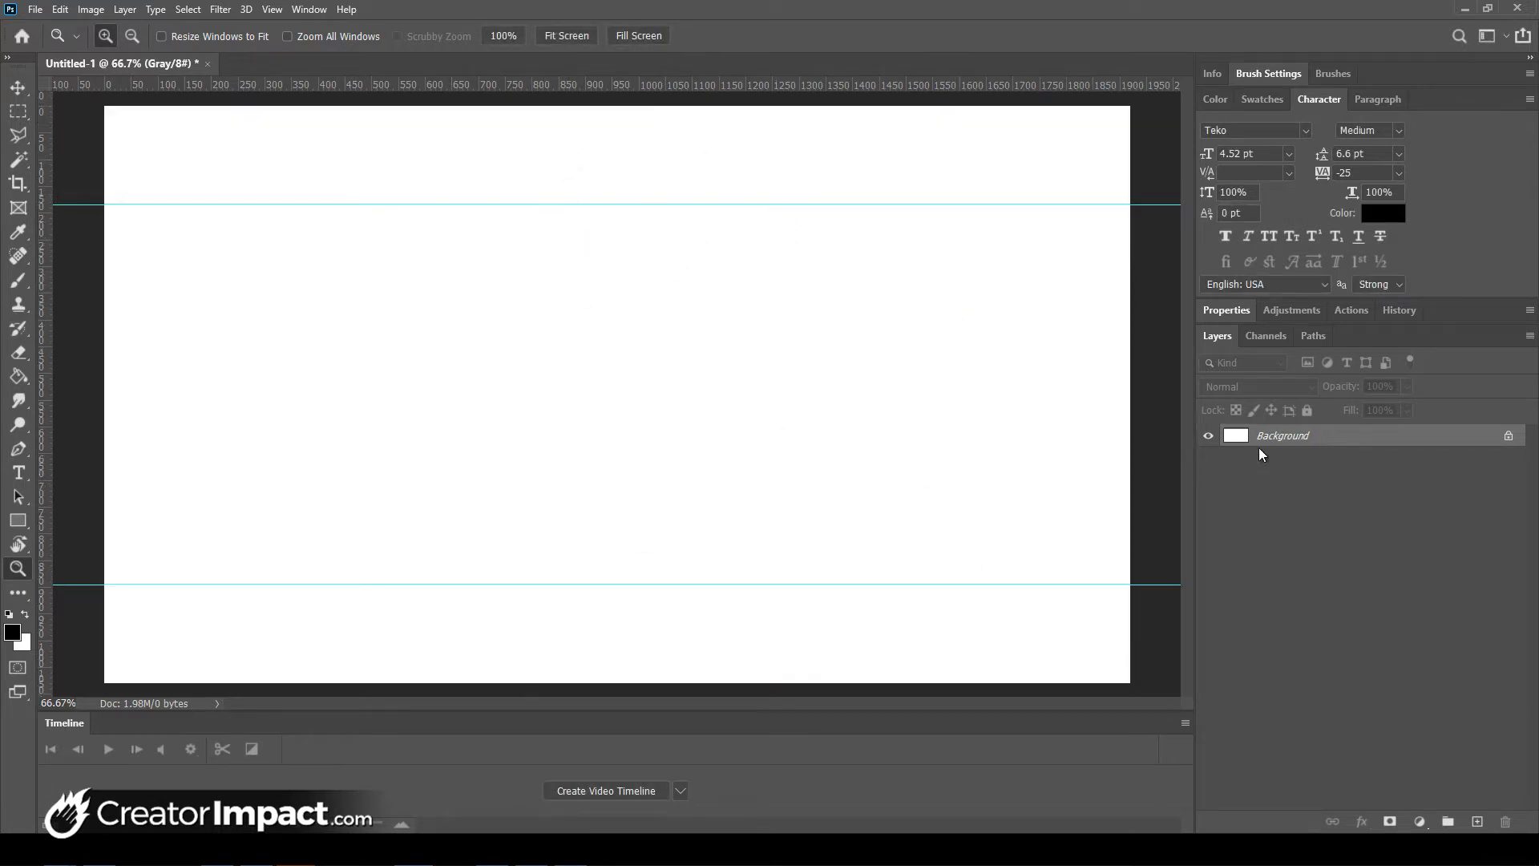
- Invert the white Background layer to black with Ctrl+I
{"action": "double_click", "coordinate": [1307, 438]}
{"action": "key", "text": "ctrl+i"}
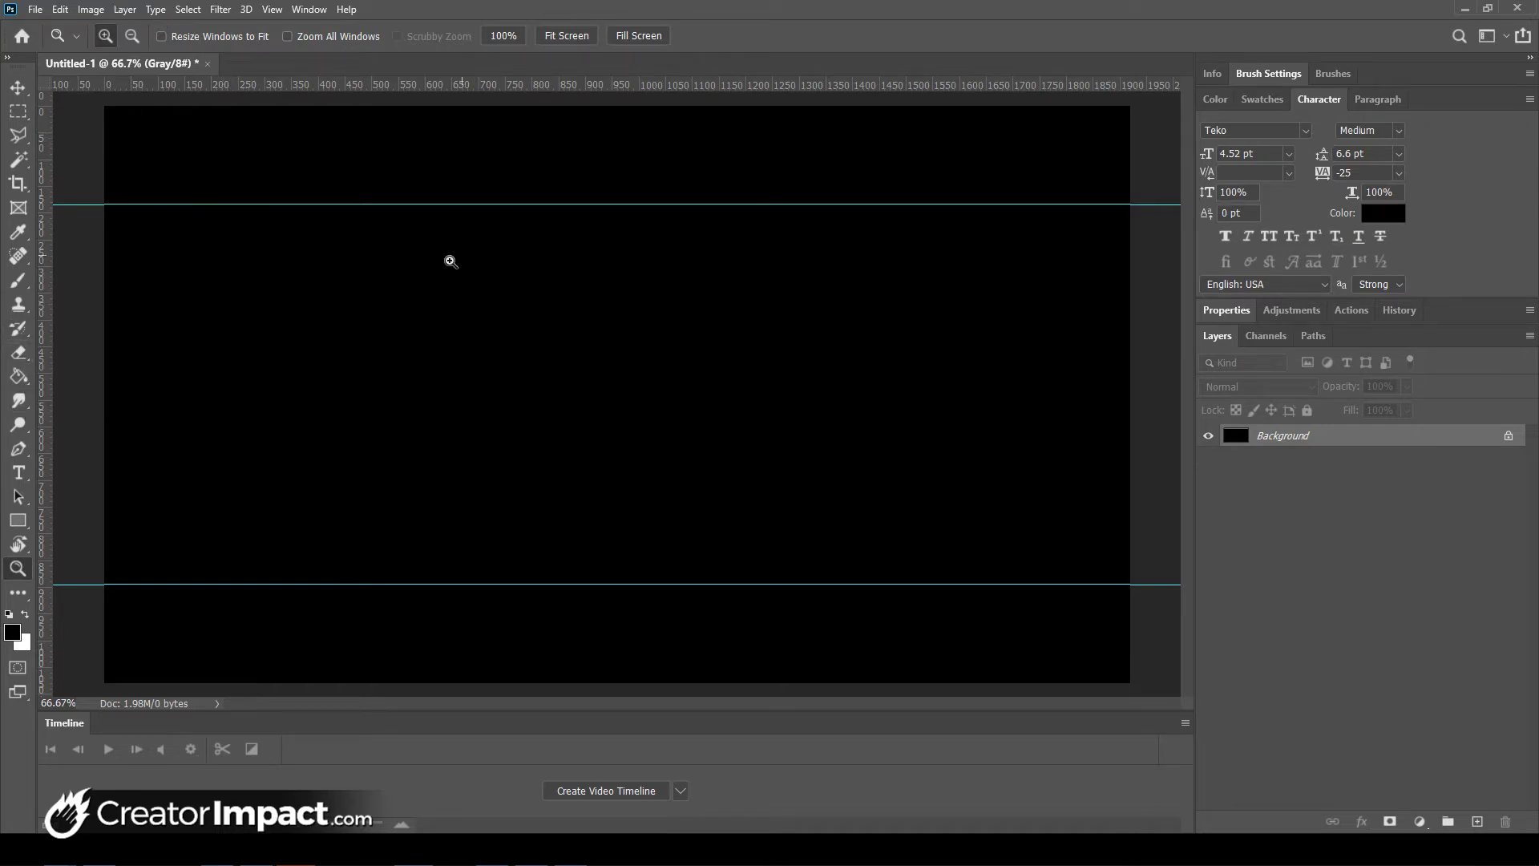
- Add a Lorem Ipsum placeholder text layer and a 'Travel Dudde' text layer
{"action": "key", "text": "t"}
{"action": "left_click", "coordinate": [253, 286]}
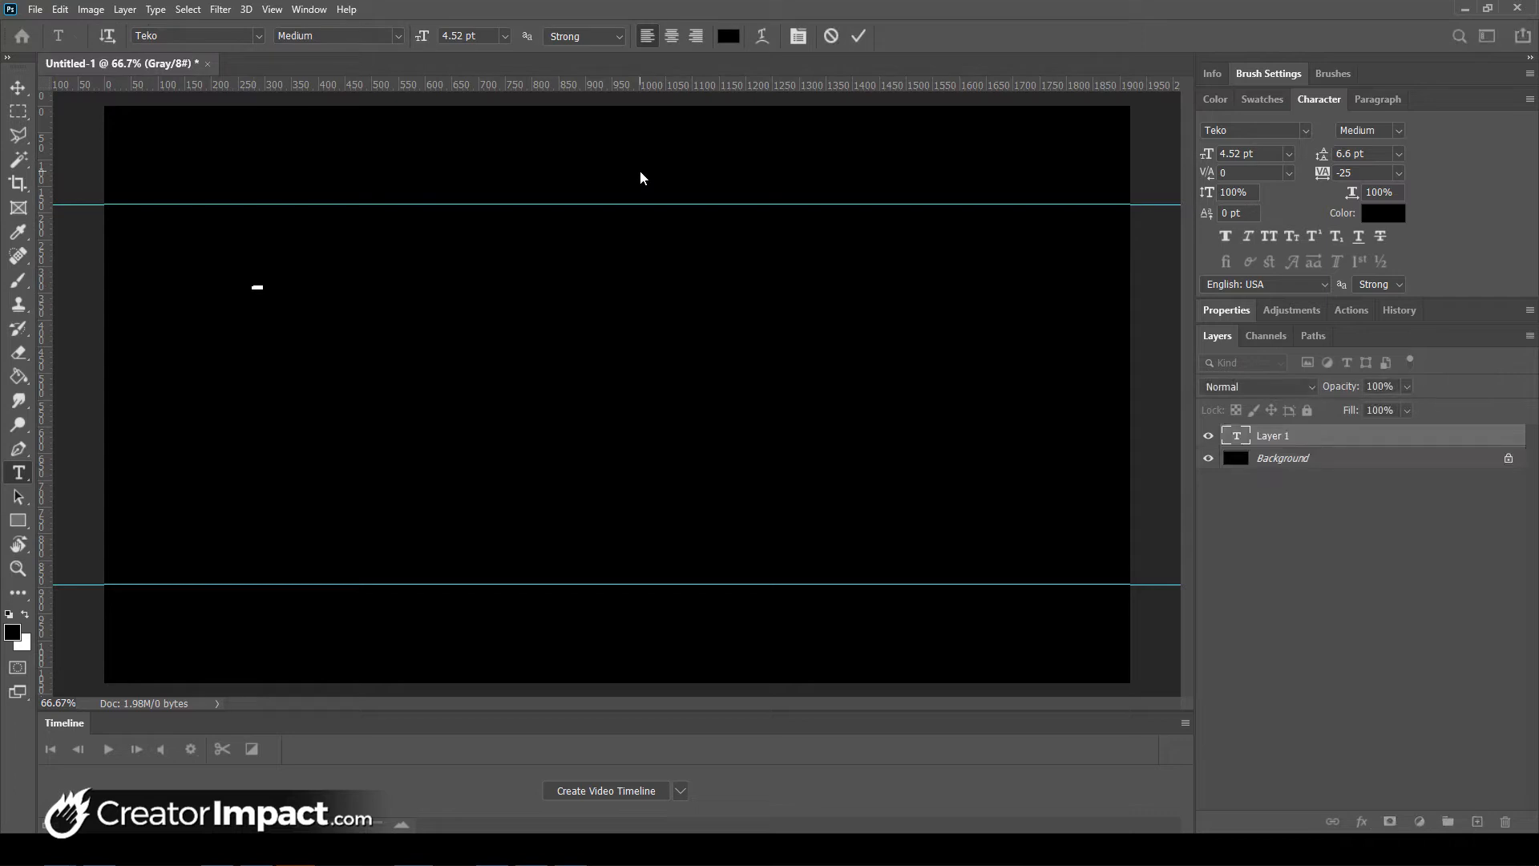
{"action": "left_click", "coordinate": [640, 173]}
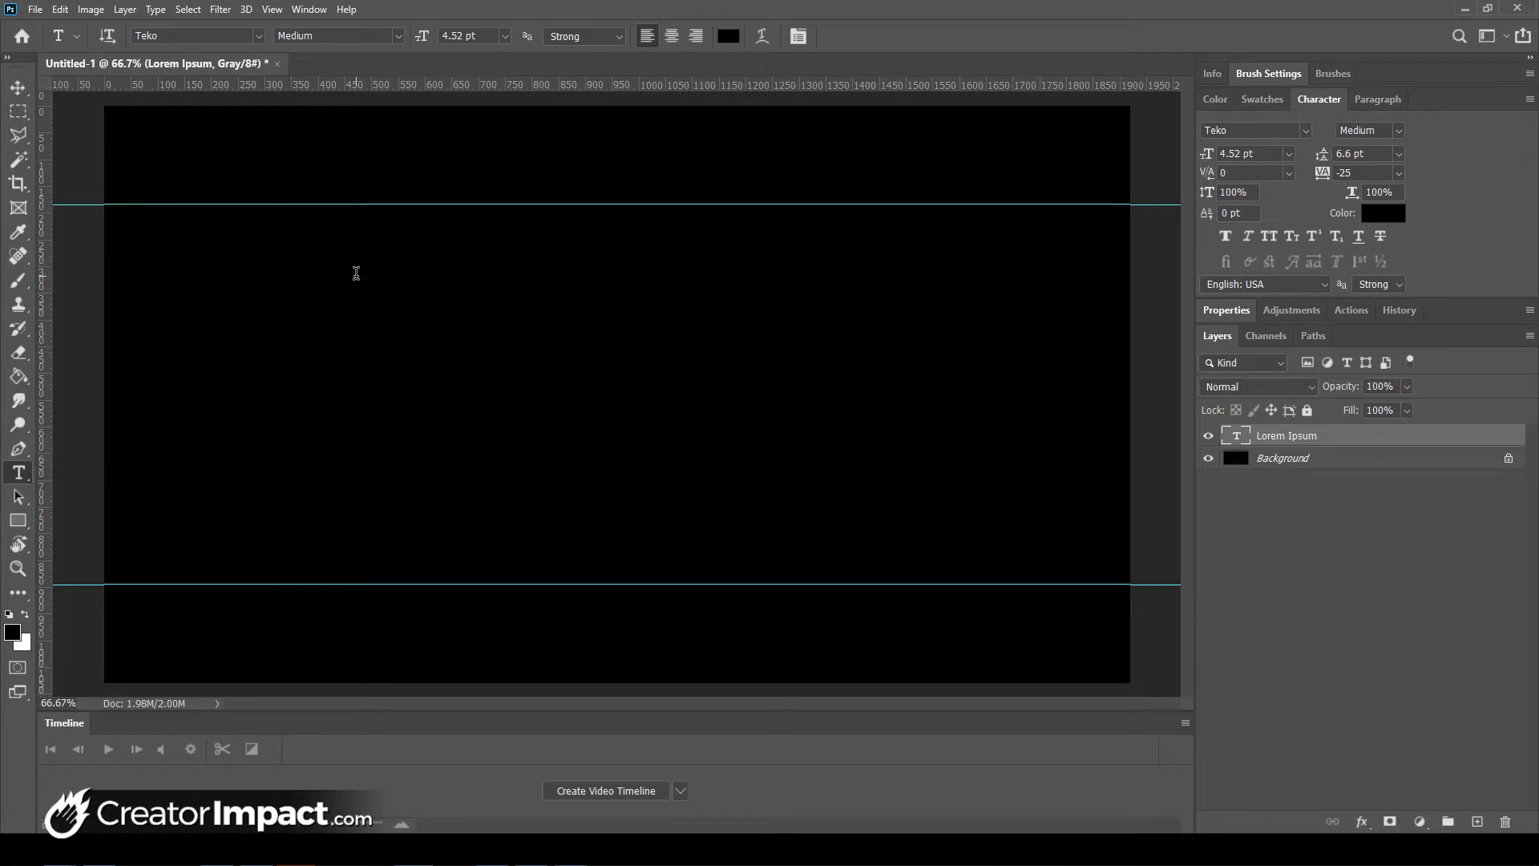
{"action": "left_click", "coordinate": [359, 273]}
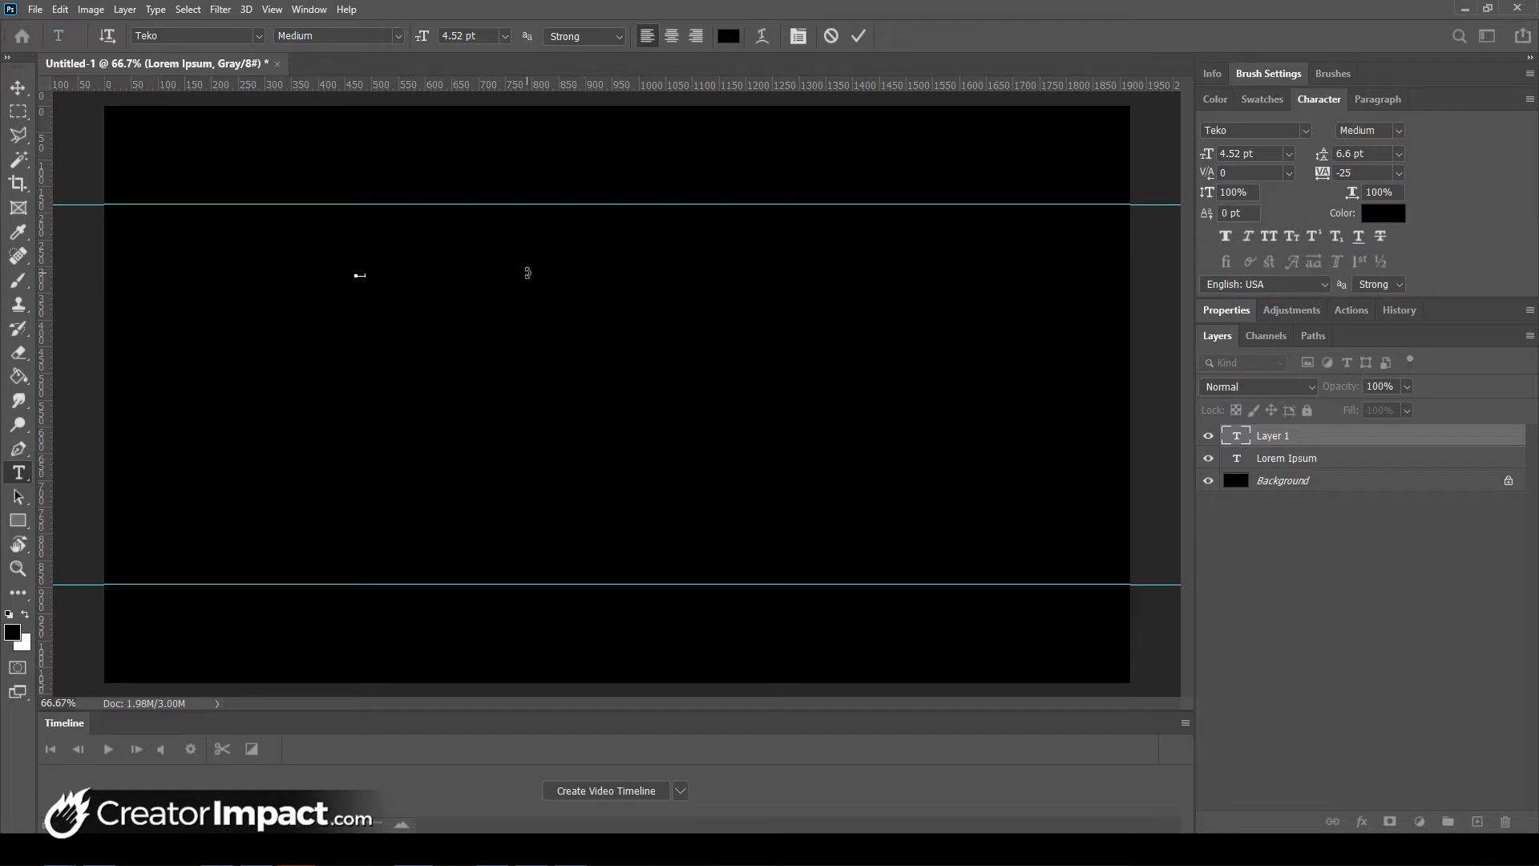
{"action": "key", "text": "ctrl+Return"}
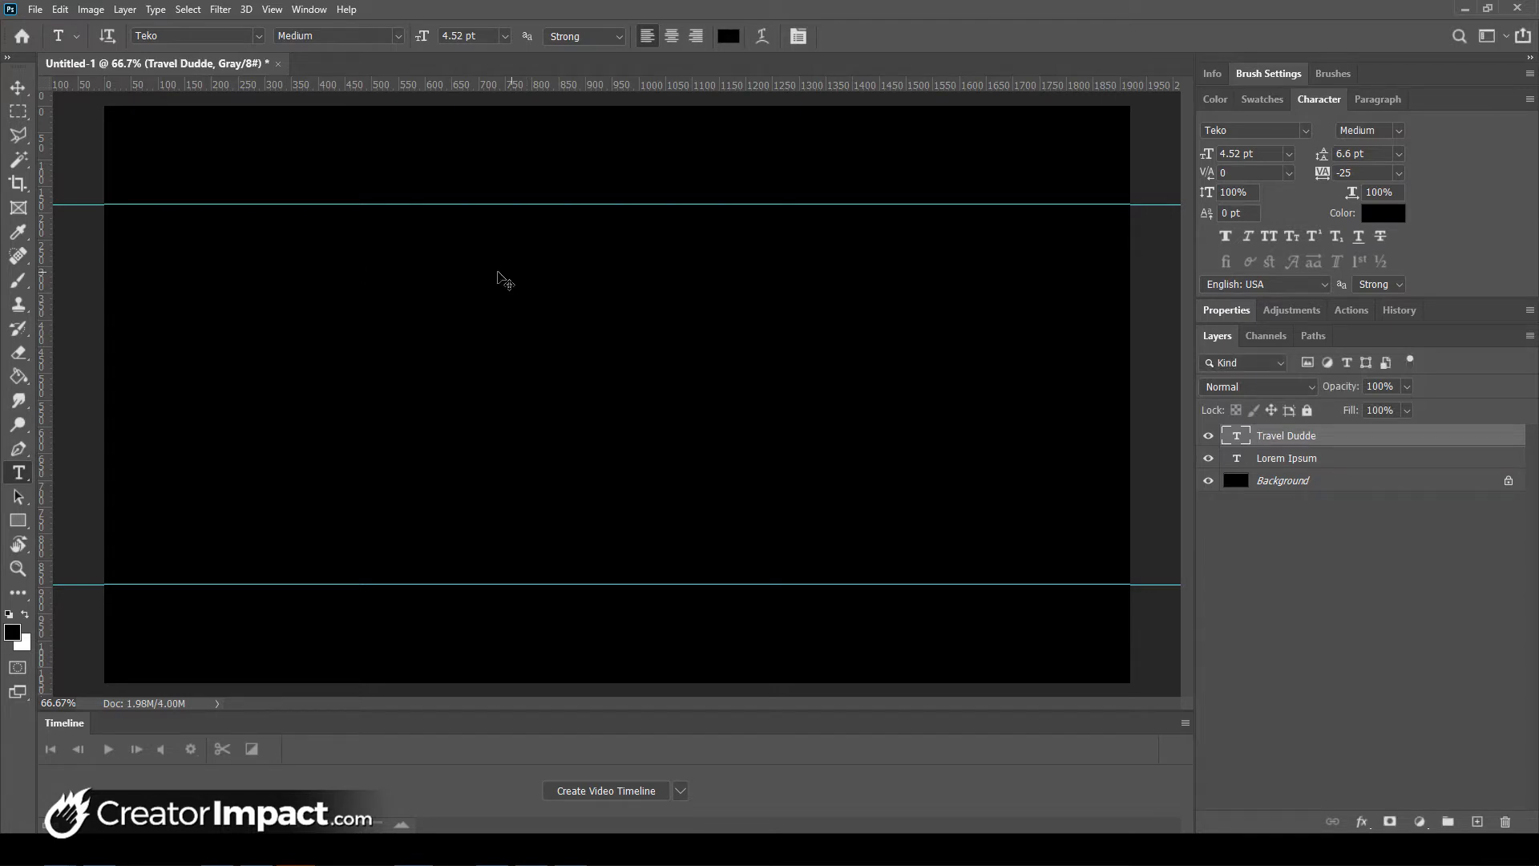
- Free Transform the Travel Dudde text to scale it up to about 192 pt
{"action": "left_click", "coordinate": [63, 10]}
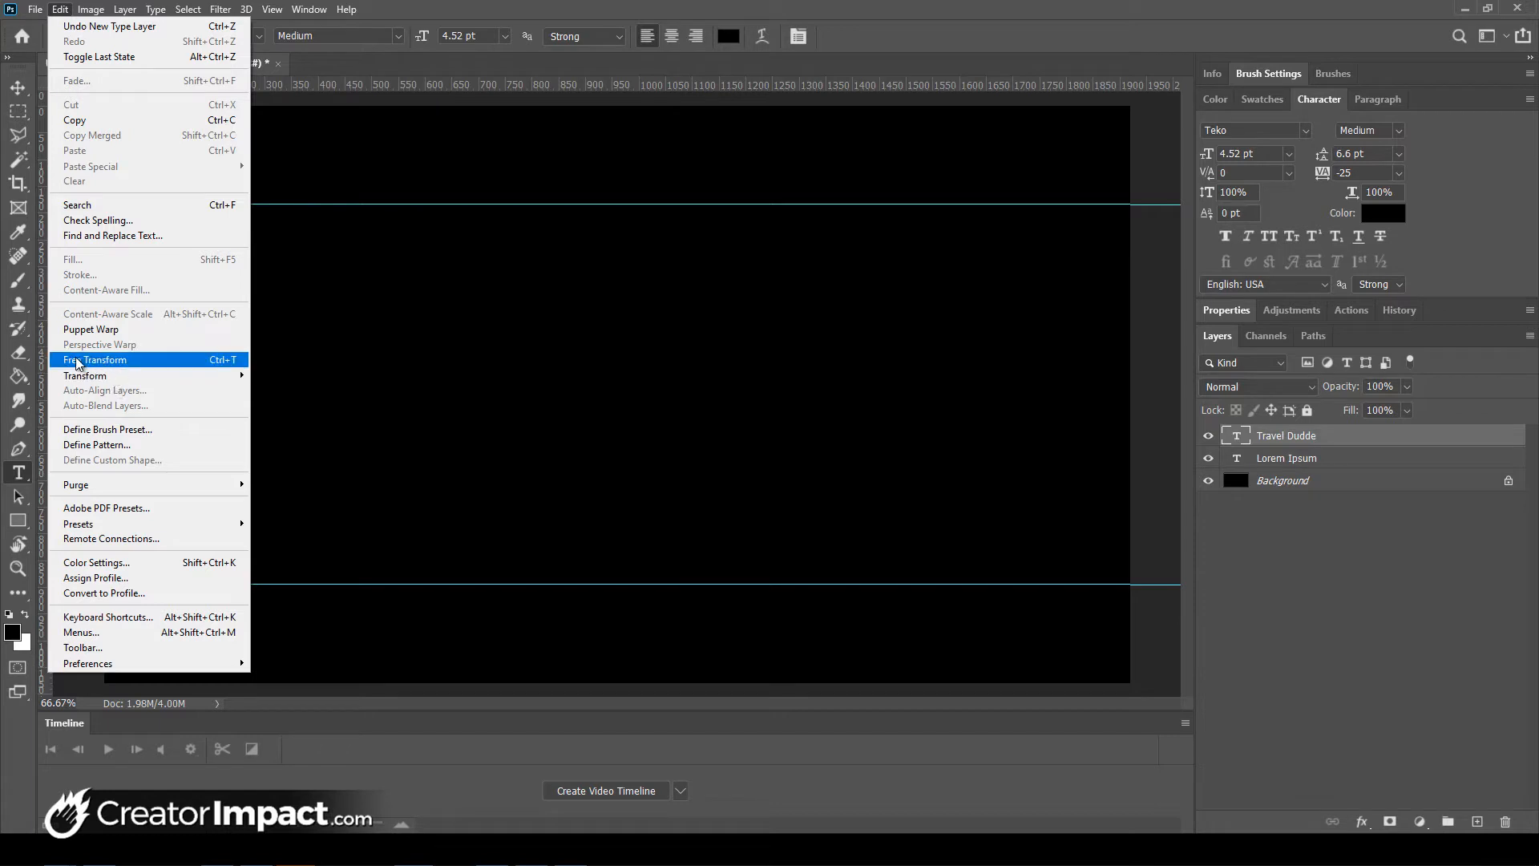
{"action": "left_click", "coordinate": [106, 360]}
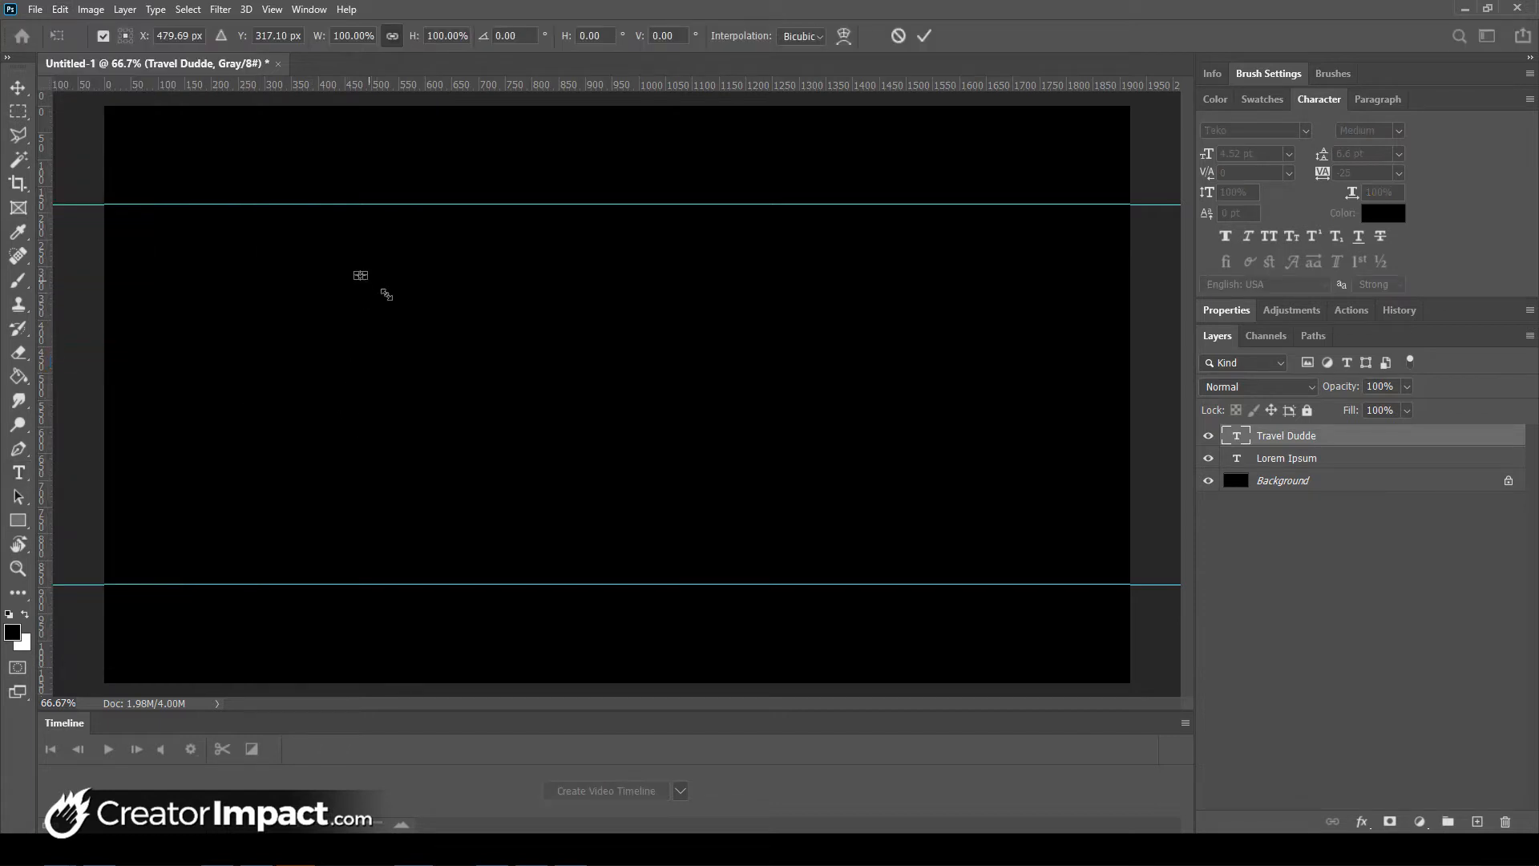
{"action": "left_click_drag", "start_coordinate": [387, 294], "coordinate": [739, 443]}
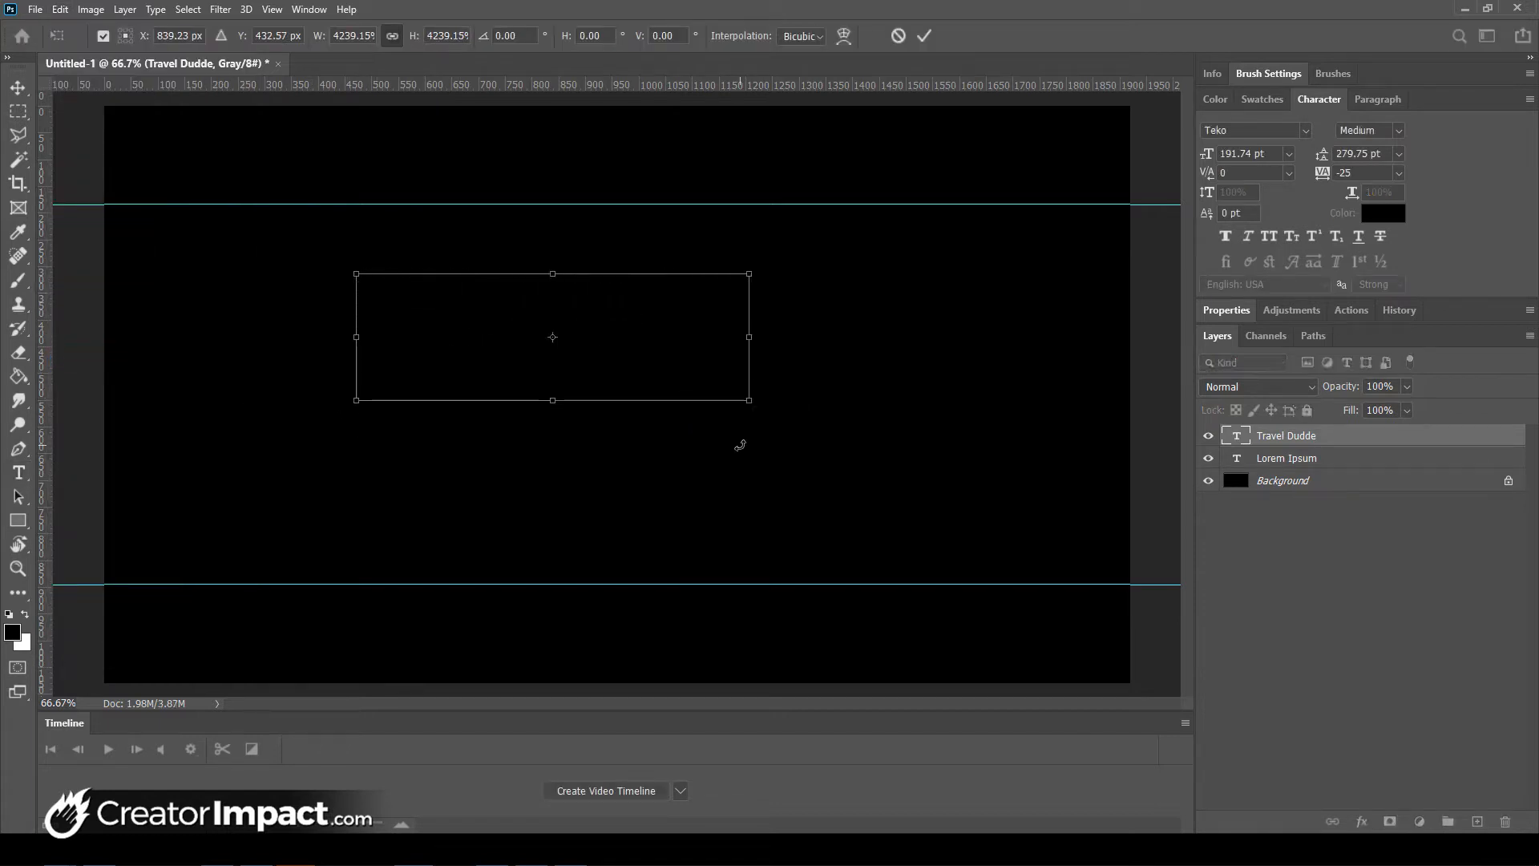
{"action": "key", "text": "Return"}
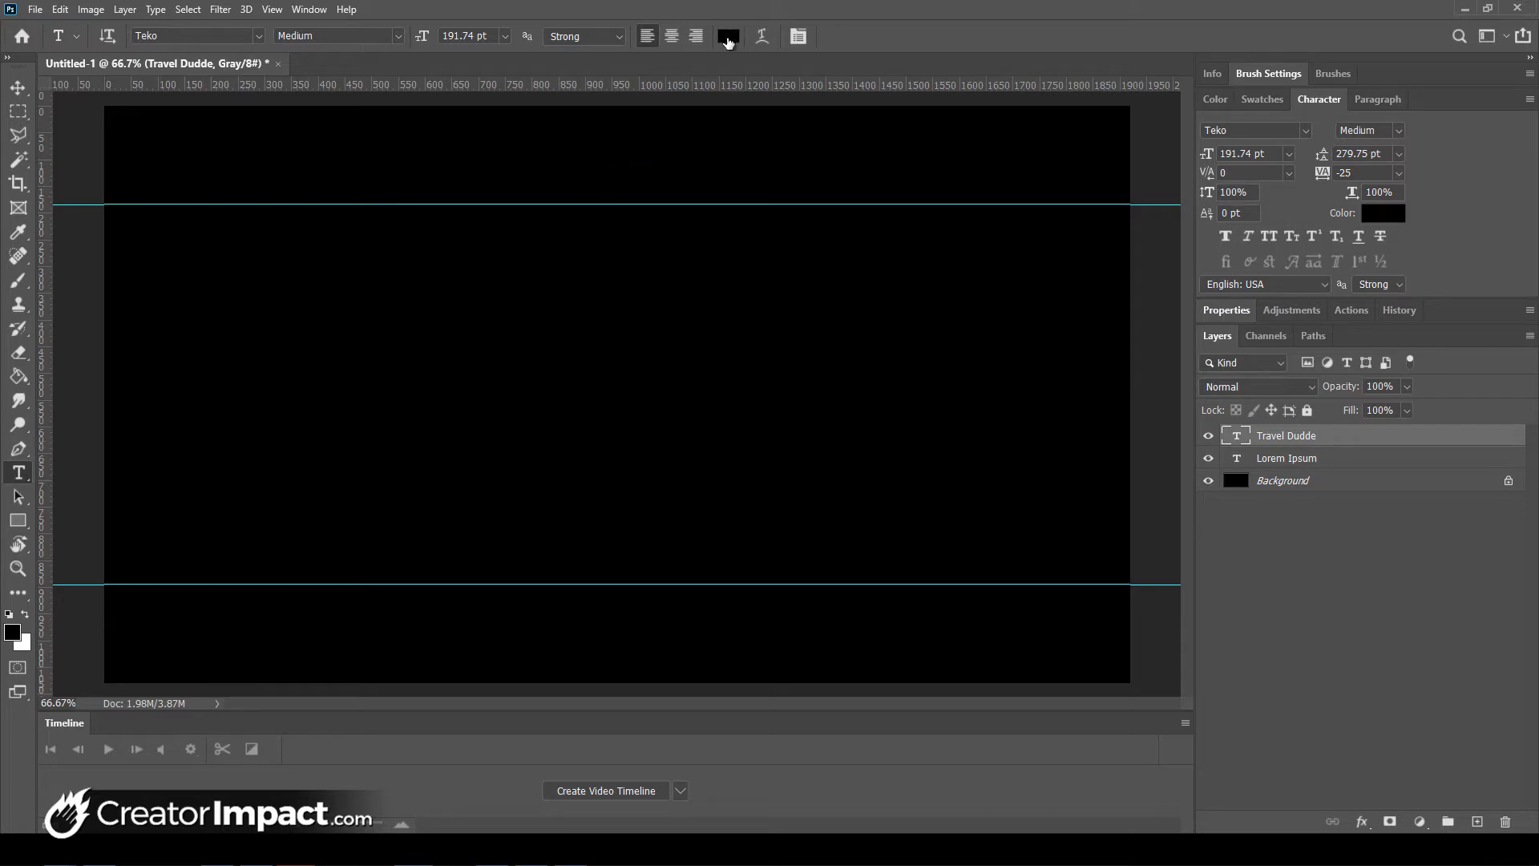
- Make the title text pure white and correct 'Dudde' to 'Dude'
{"action": "left_click", "coordinate": [728, 41]}
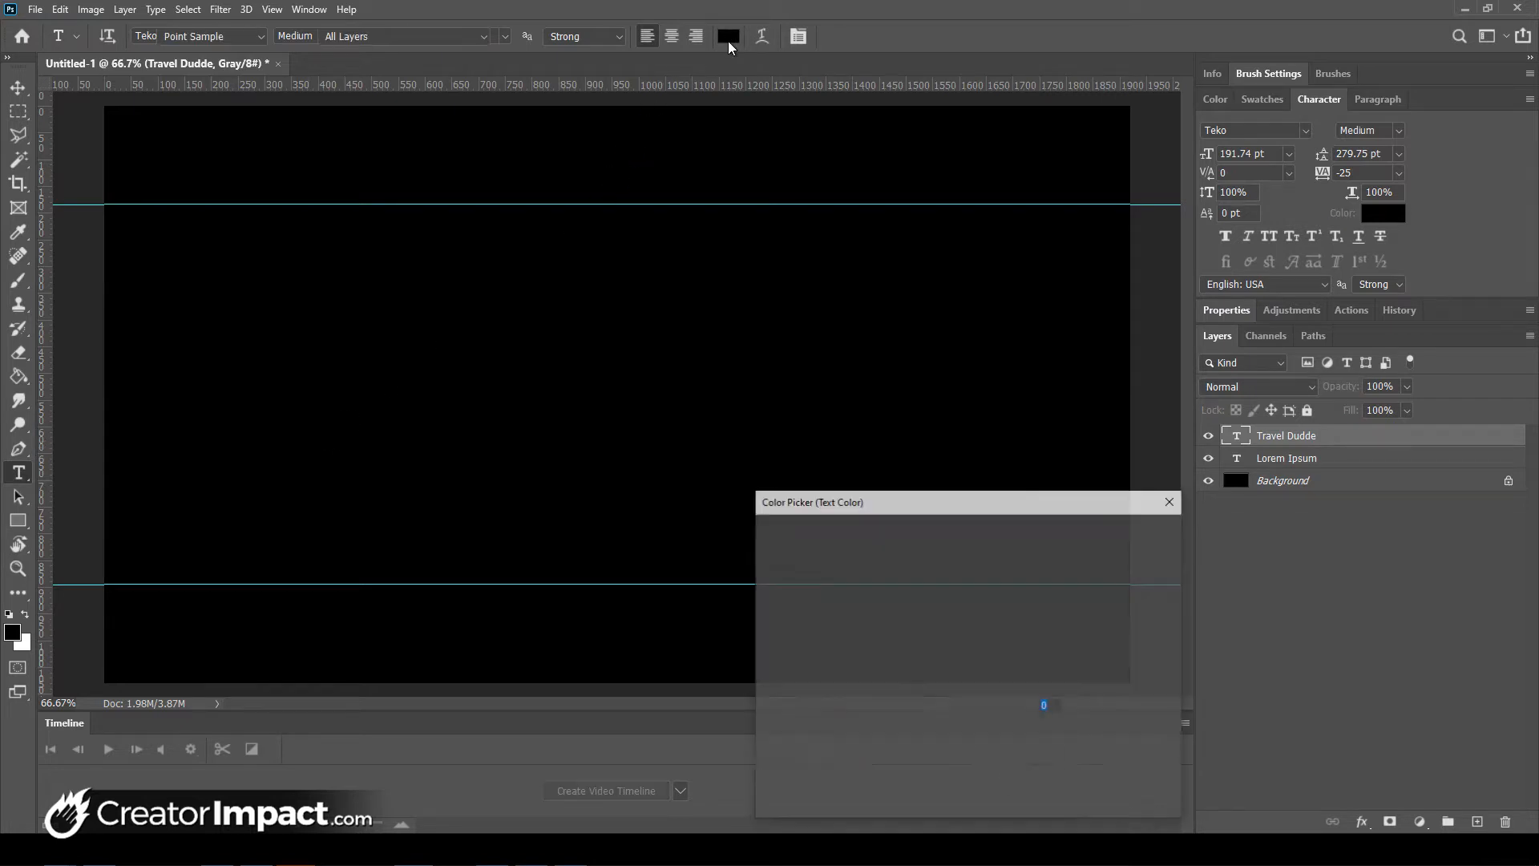
{"action": "left_click_drag", "start_coordinate": [818, 595], "coordinate": [734, 529]}
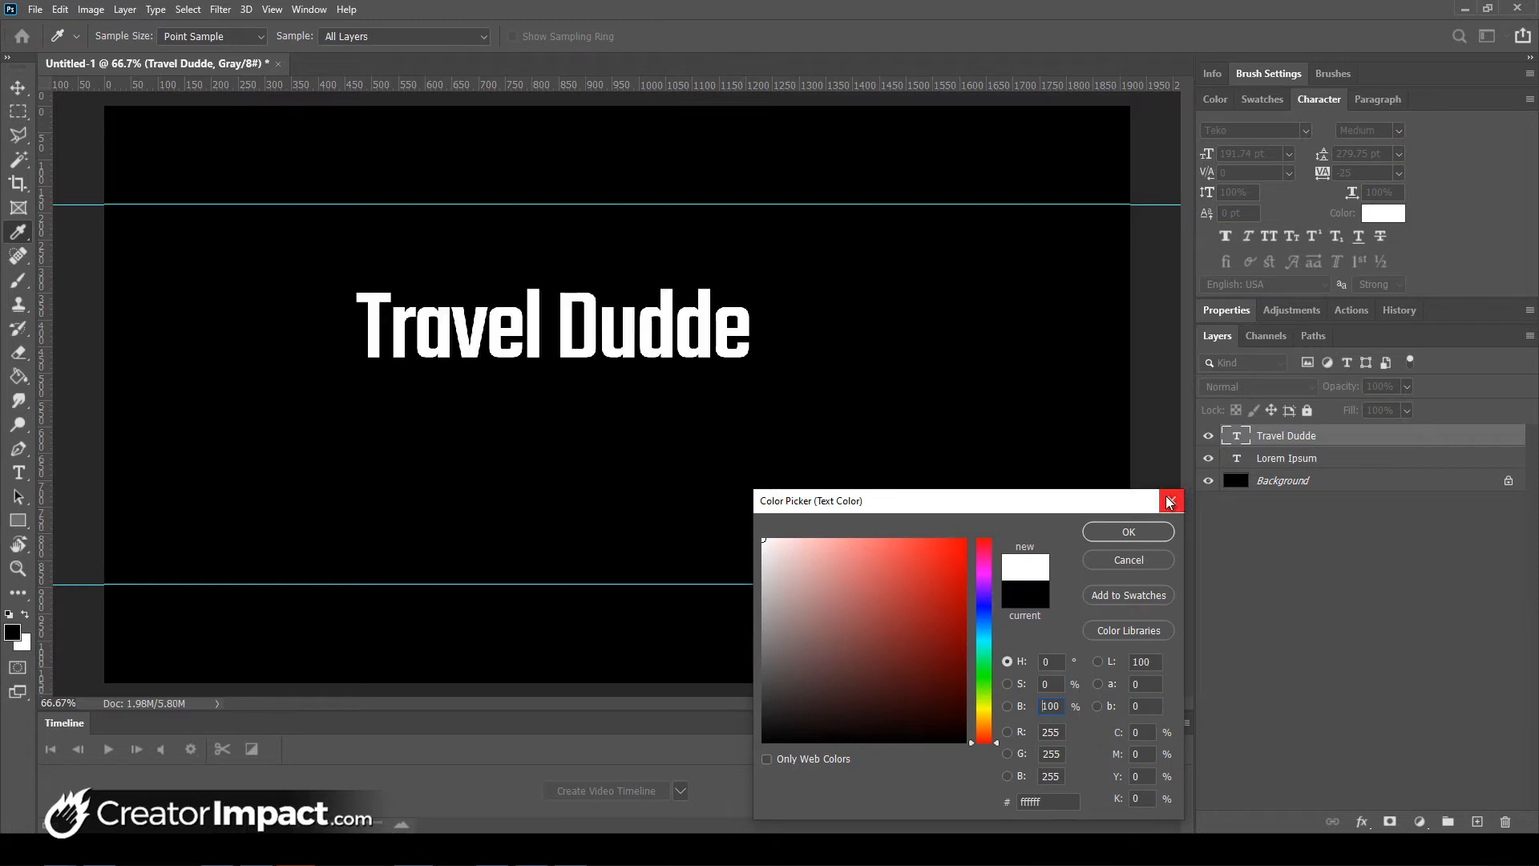
{"action": "left_click", "coordinate": [1129, 531]}
{"action": "left_click", "coordinate": [706, 322]}
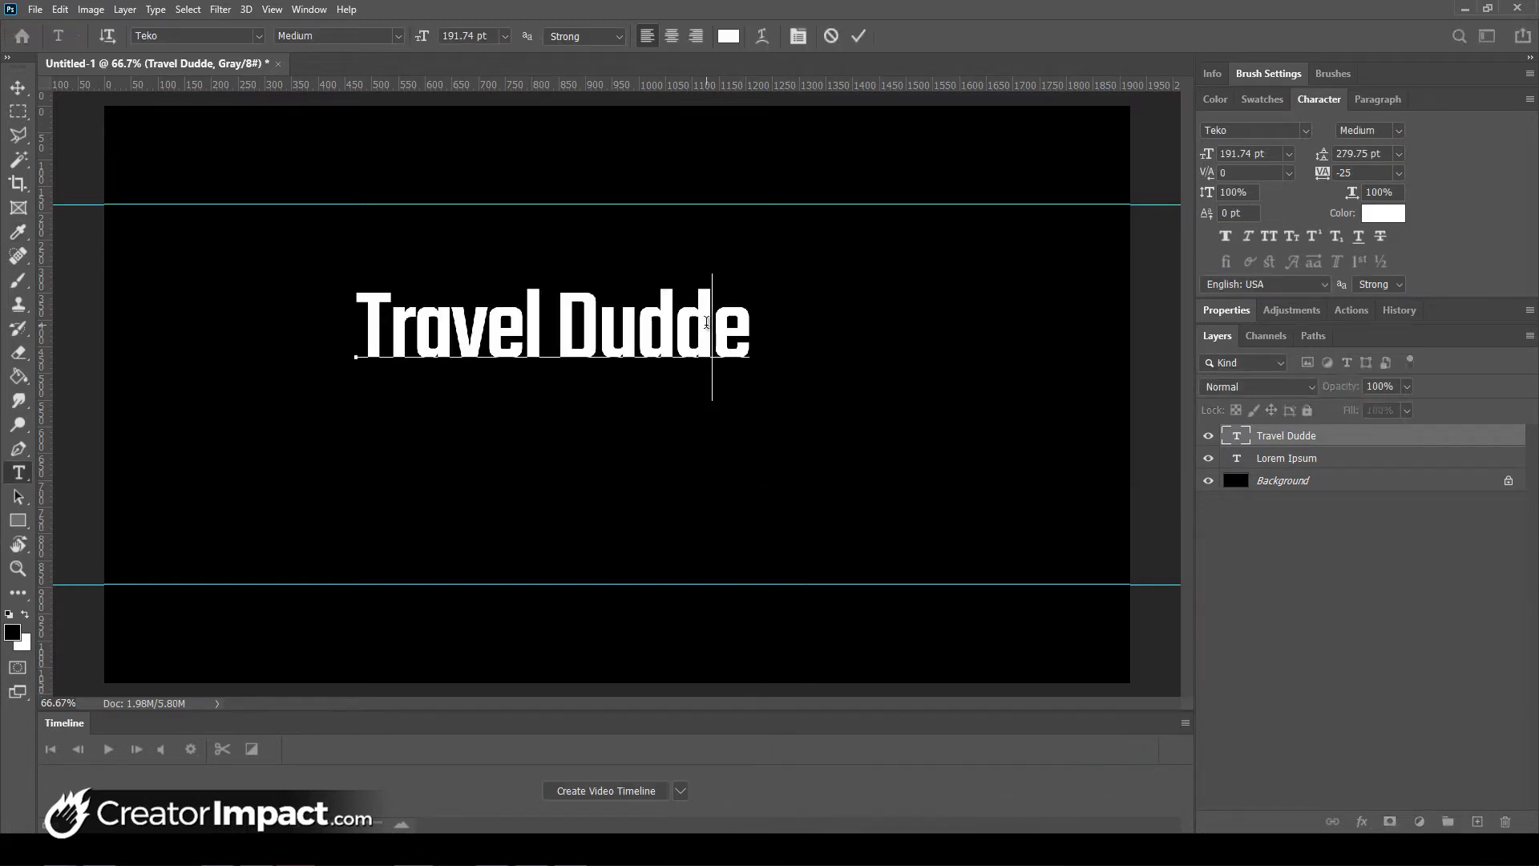
{"action": "key", "text": "BackSpace"}
{"action": "key", "text": "ctrl+Return"}
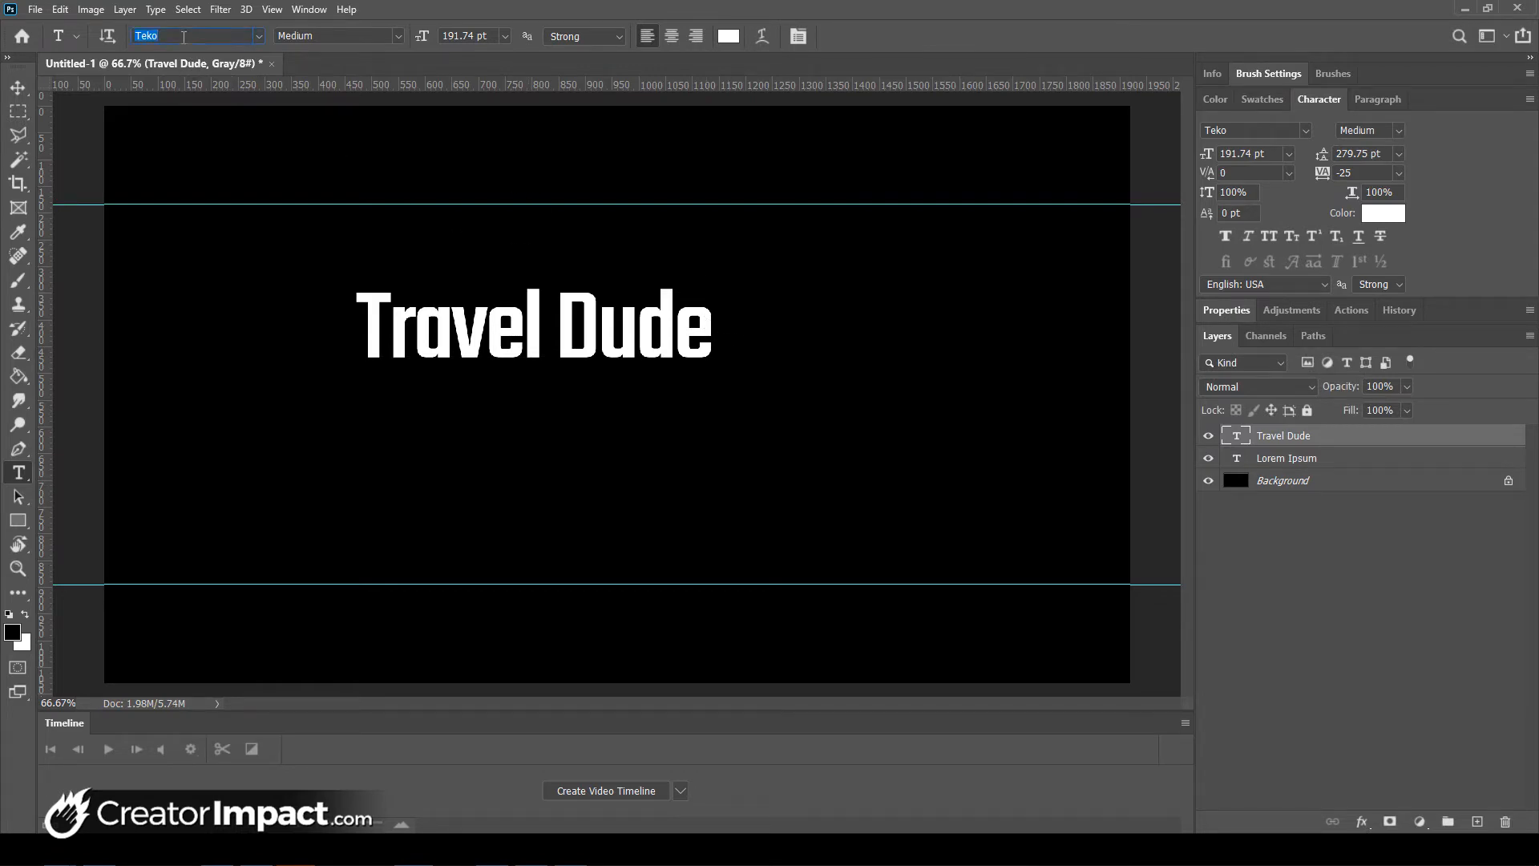
- Set the title font to Catamaran Light, bold 'Travel', and remove the space to read TravelDude
{"action": "type", "text": "cata"}
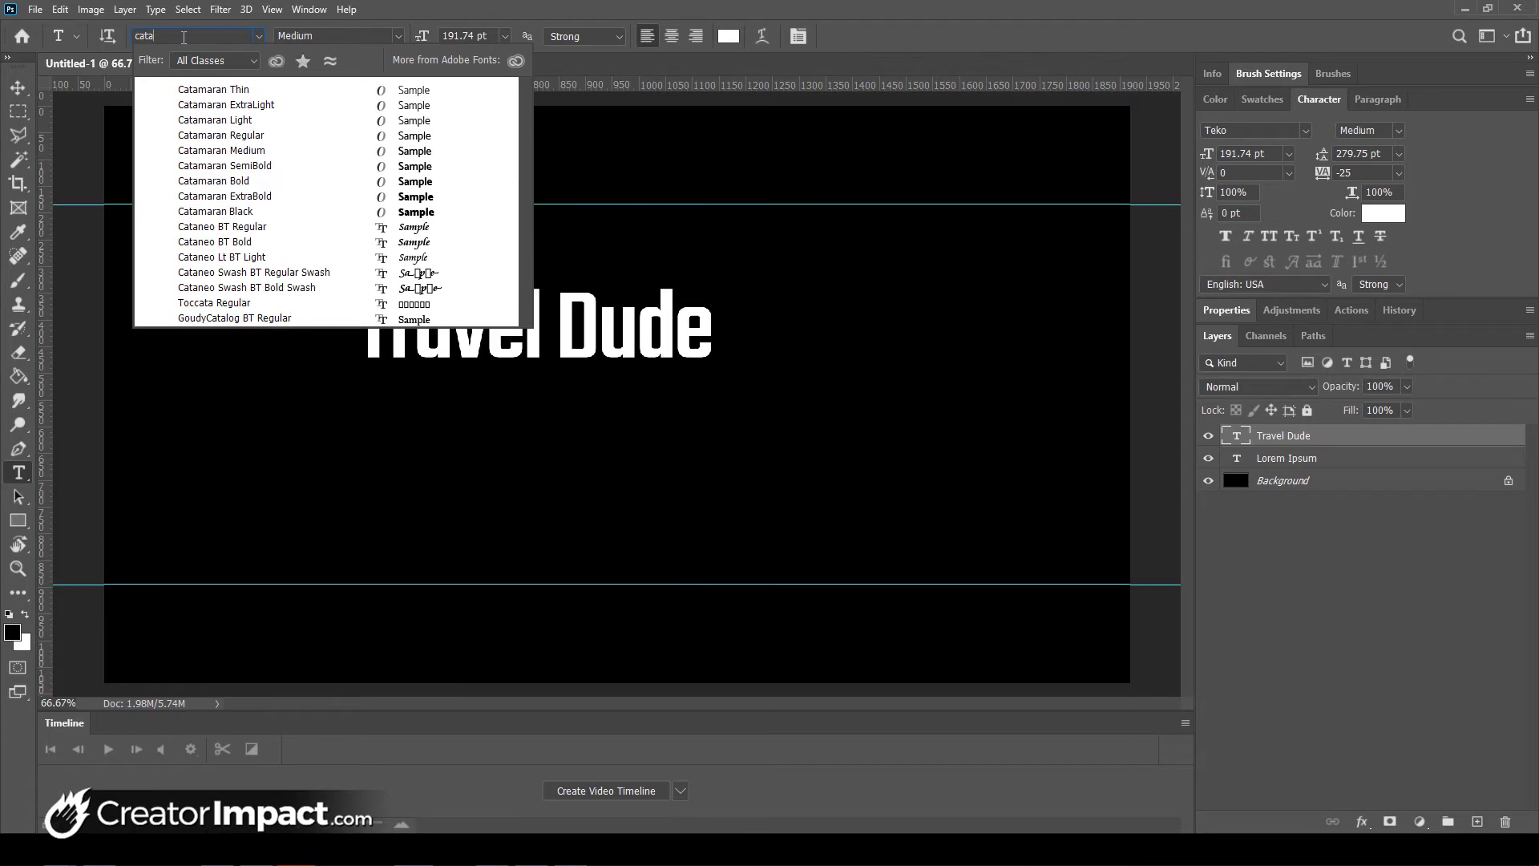
{"action": "left_click", "coordinate": [414, 121]}
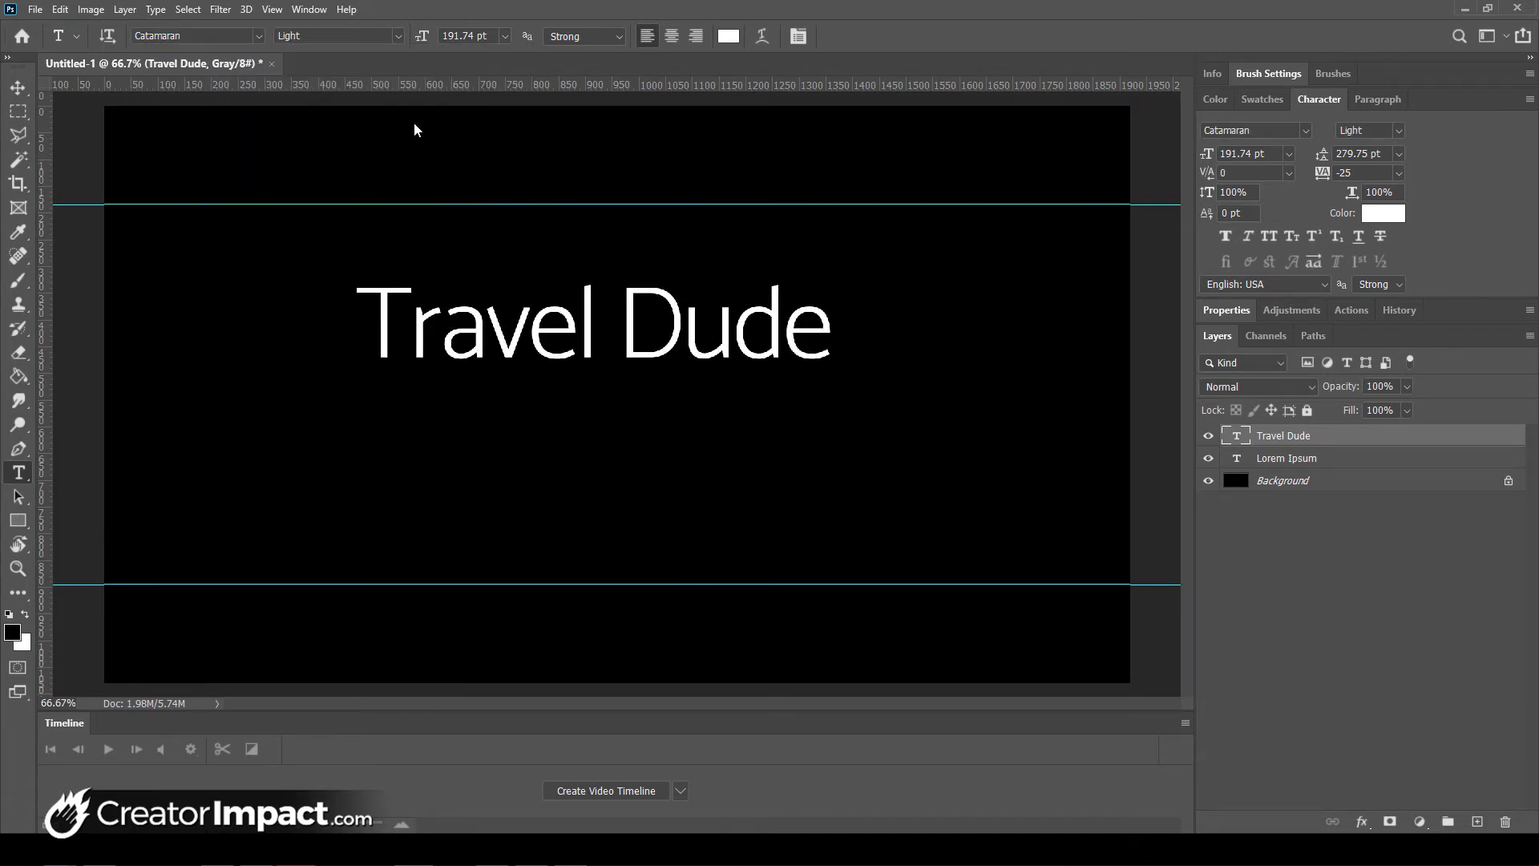
{"action": "left_click_drag", "start_coordinate": [601, 314], "coordinate": [329, 316]}
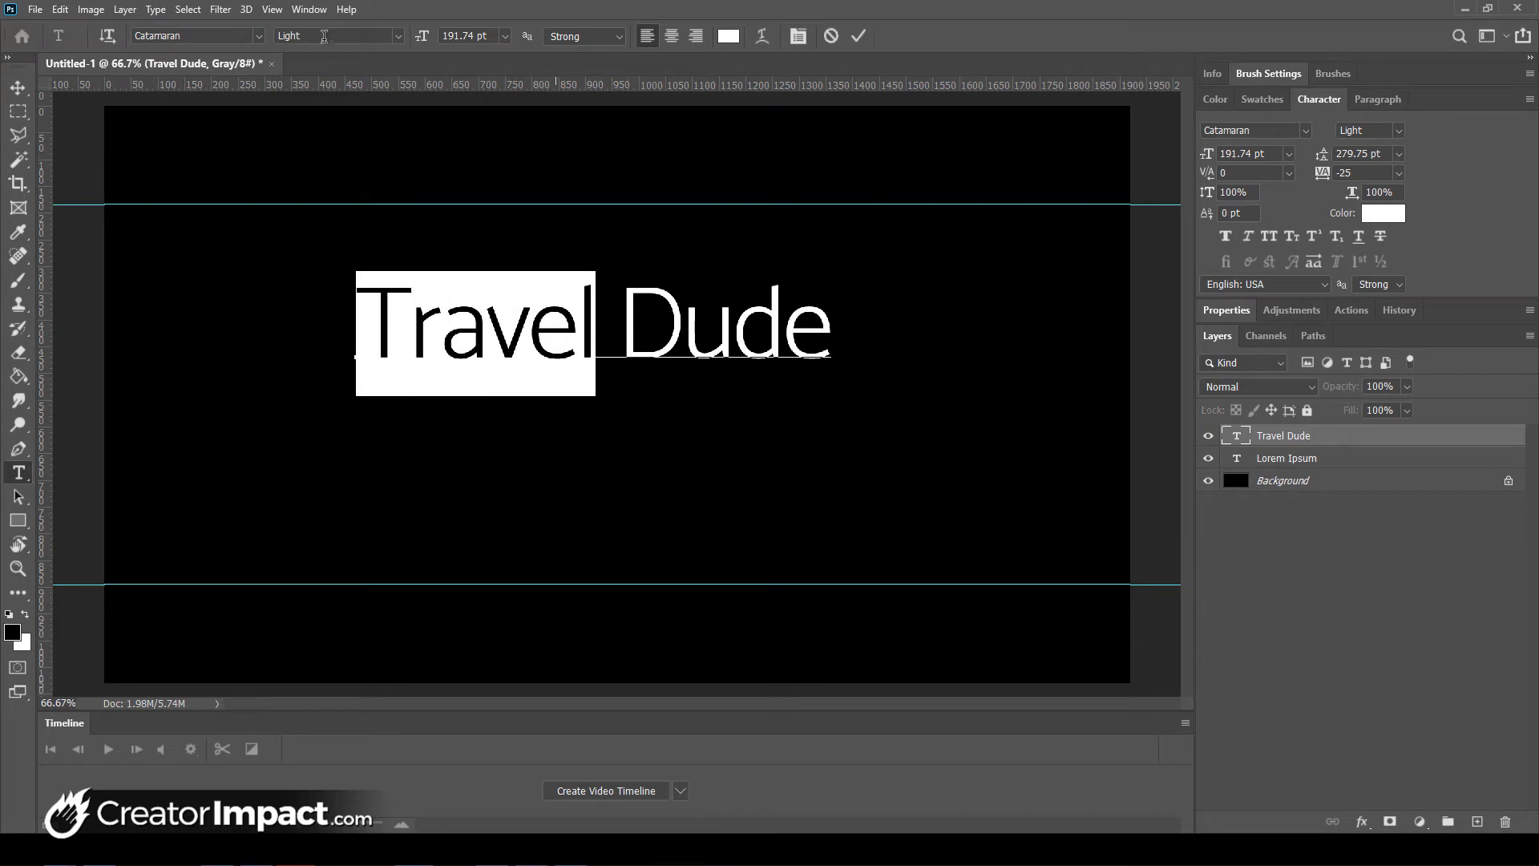
{"action": "left_click", "coordinate": [398, 36]}
{"action": "left_click", "coordinate": [345, 145]}
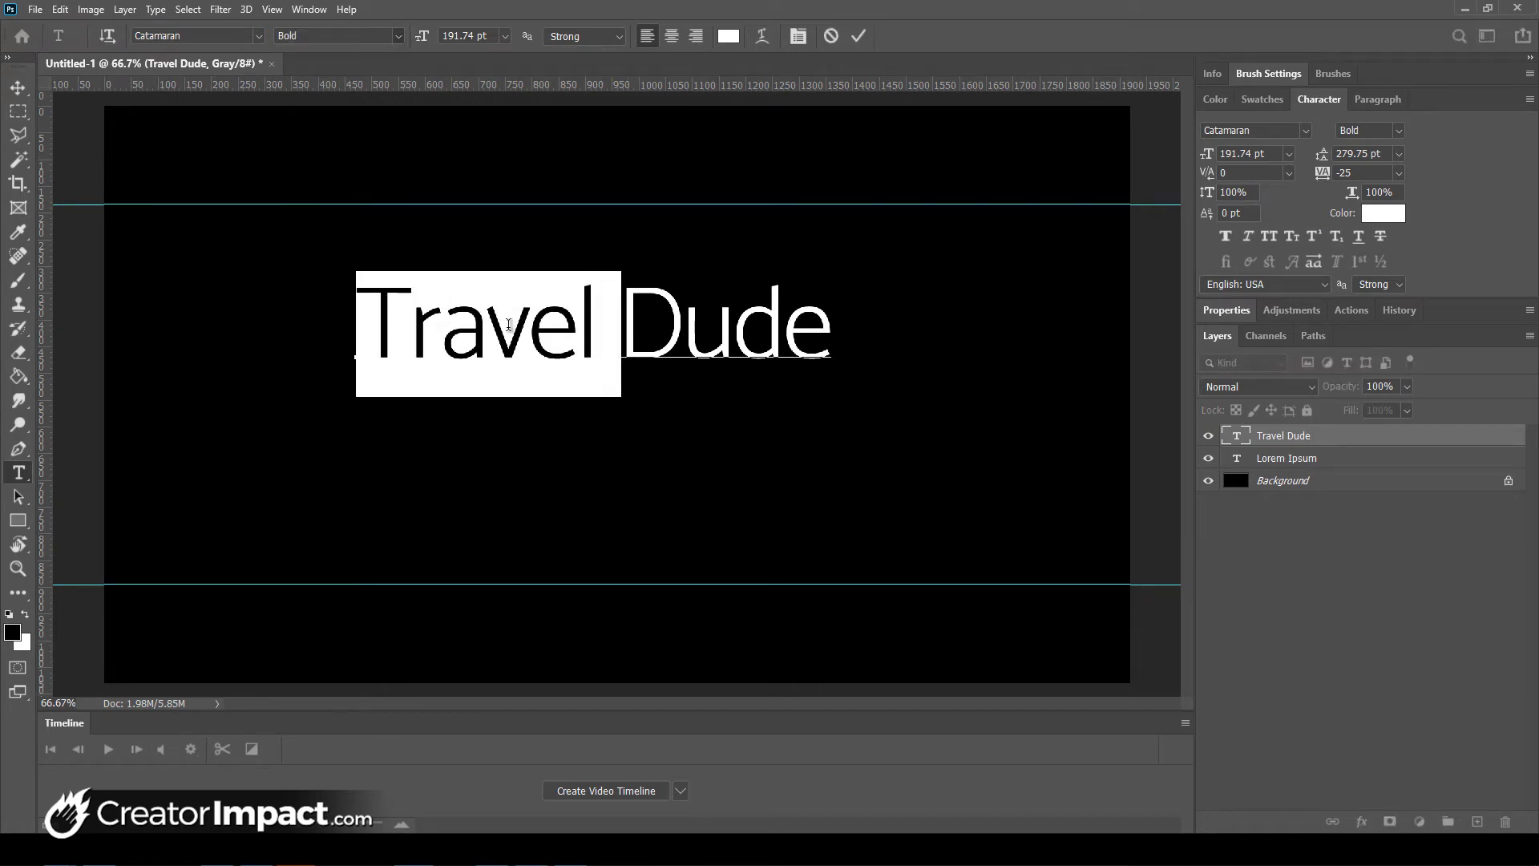
{"action": "left_click", "coordinate": [647, 303]}
{"action": "key", "text": "BackSpace"}
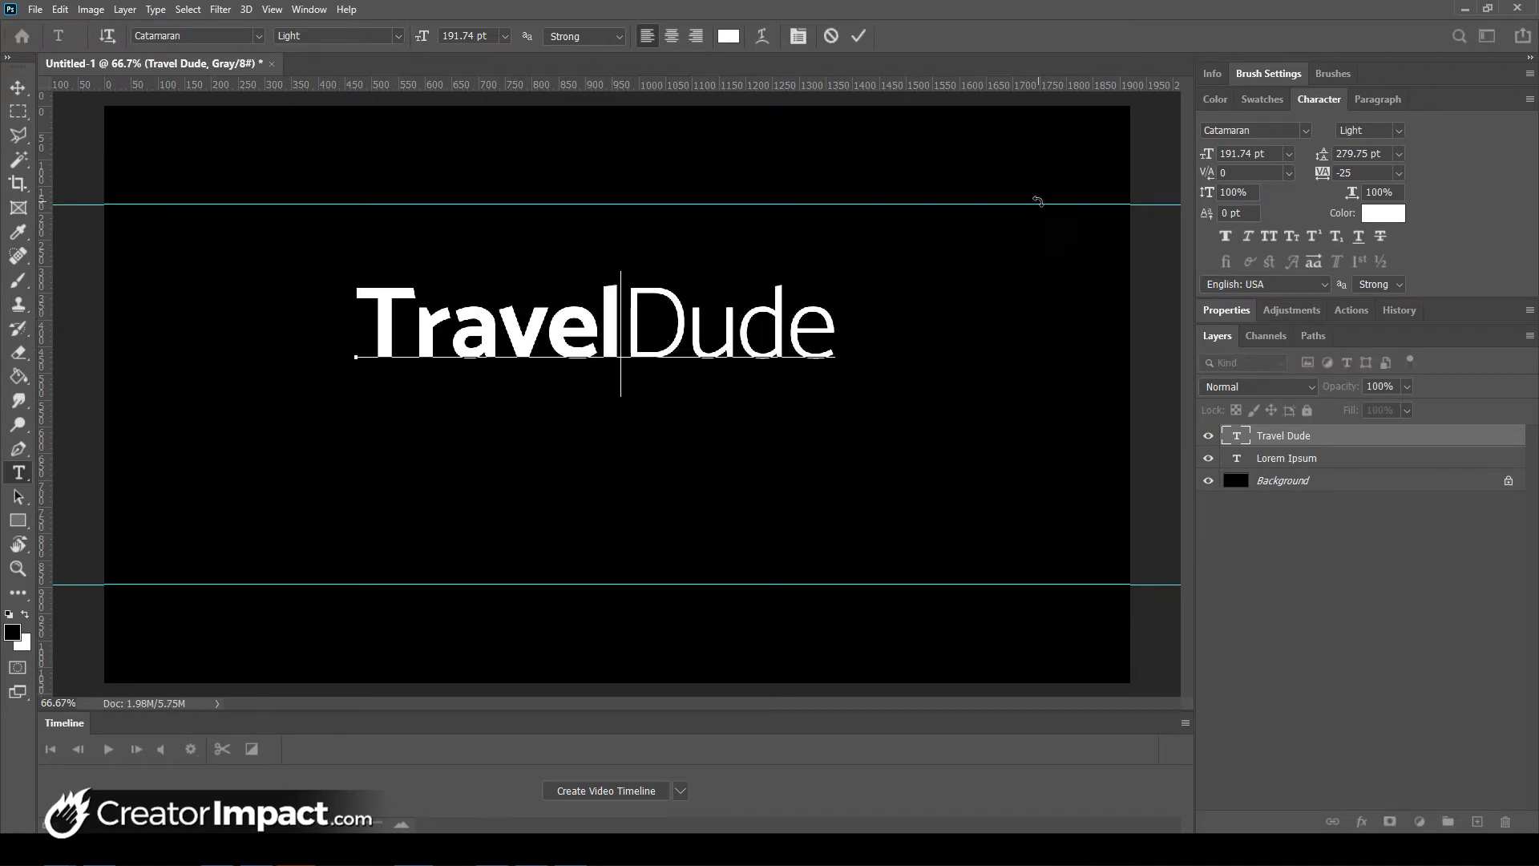
{"action": "key", "text": "ctrl+Return"}
- Scale TravelDude down to about 68% and position it left of centre
{"action": "left_click_drag", "start_coordinate": [611, 330], "coordinate": [627, 388]}
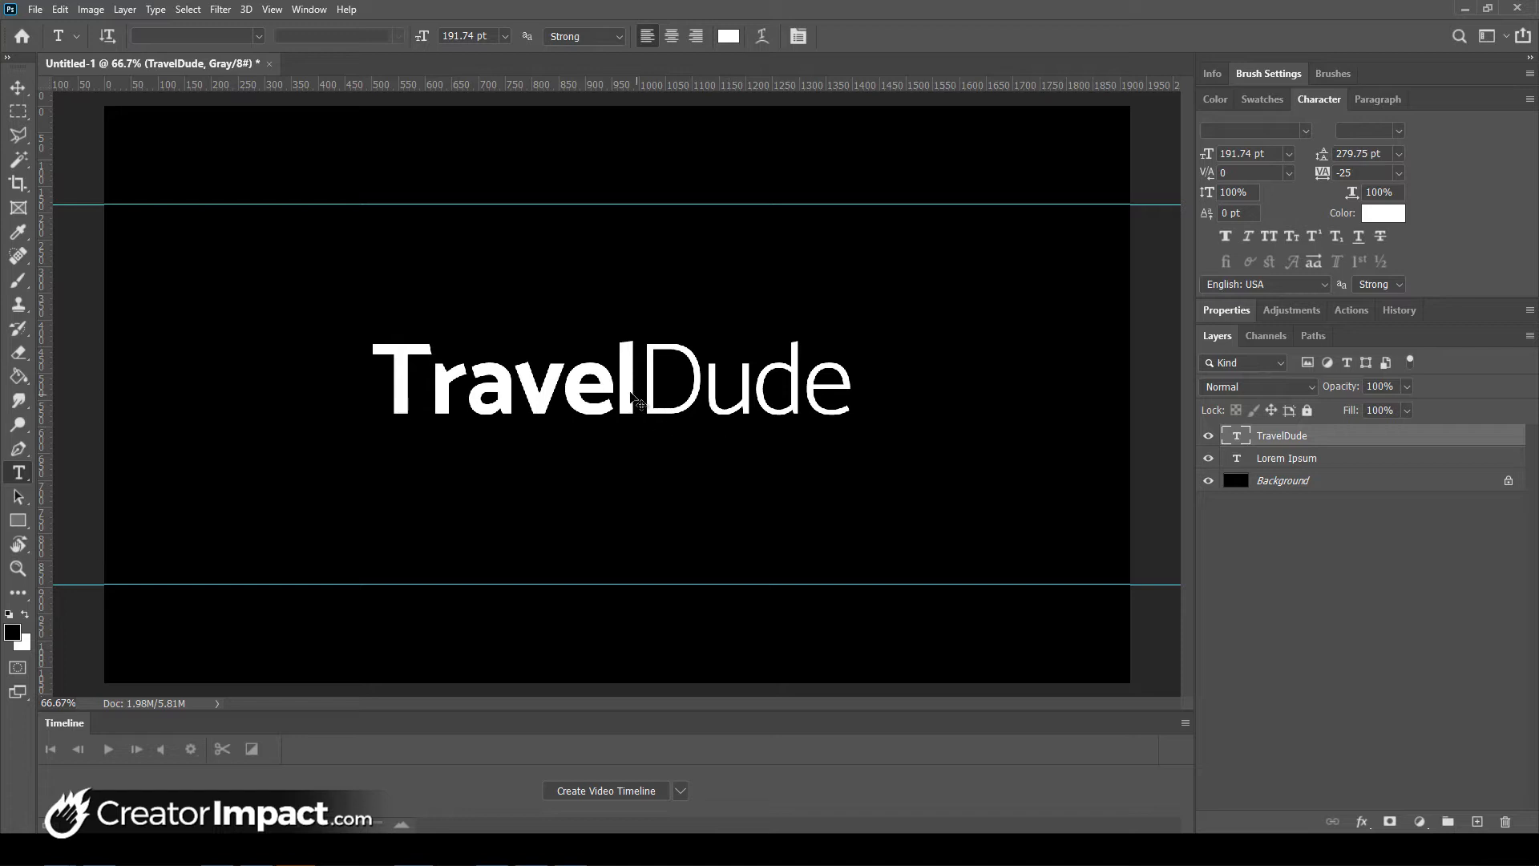
{"action": "left_click_drag", "start_coordinate": [613, 378], "coordinate": [517, 349]}
{"action": "key", "text": "ctrl+t"}
{"action": "left_click_drag", "start_coordinate": [693, 411], "coordinate": [540, 378]}
{"action": "left_click_drag", "start_coordinate": [580, 326], "coordinate": [587, 318]}
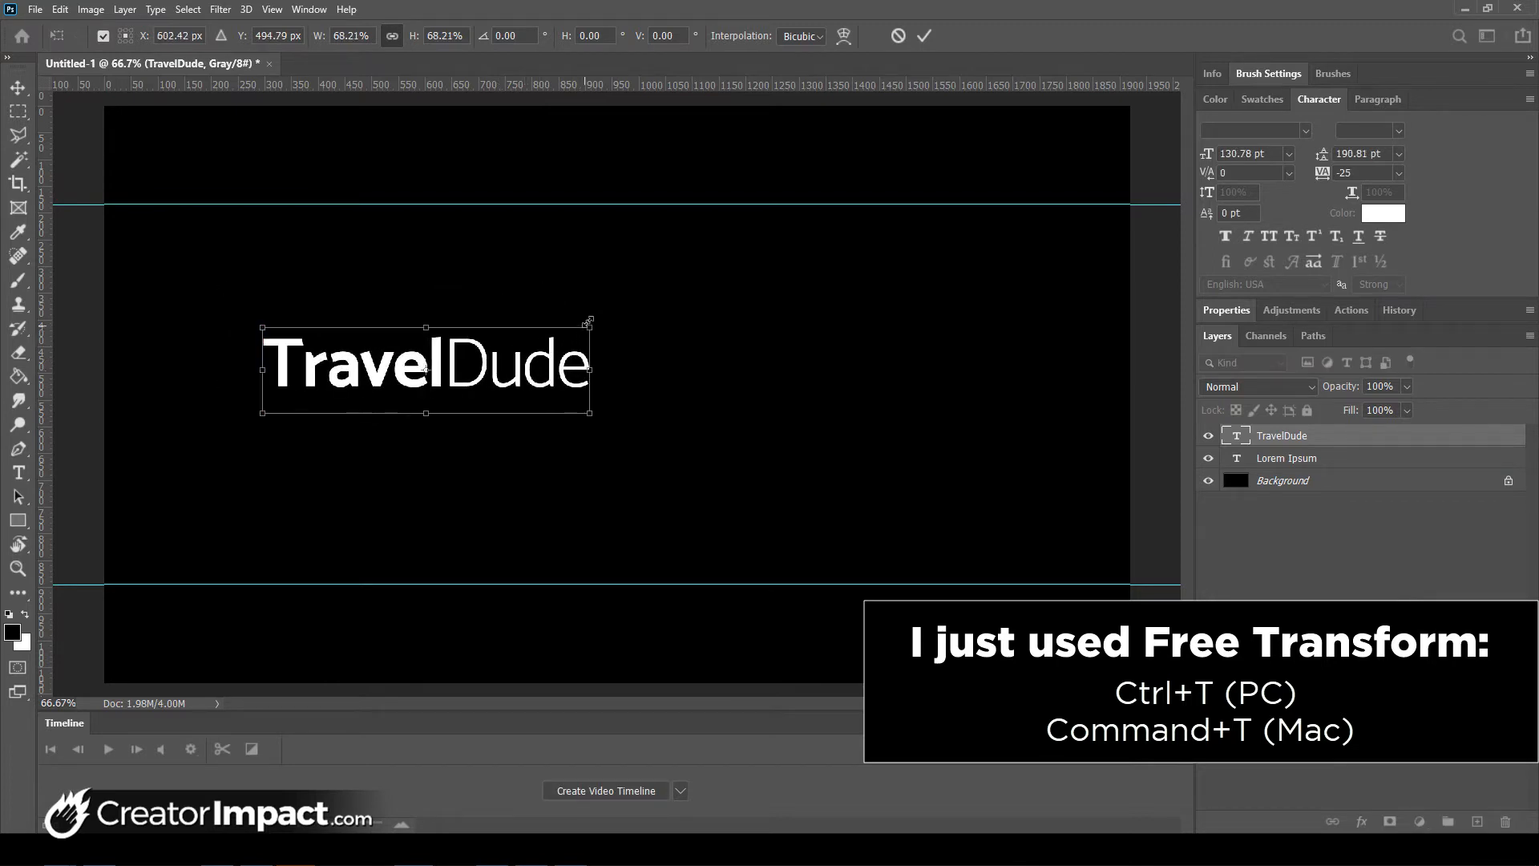
{"action": "key", "text": "Return"}
{"action": "left_click_drag", "start_coordinate": [443, 374], "coordinate": [429, 376]}
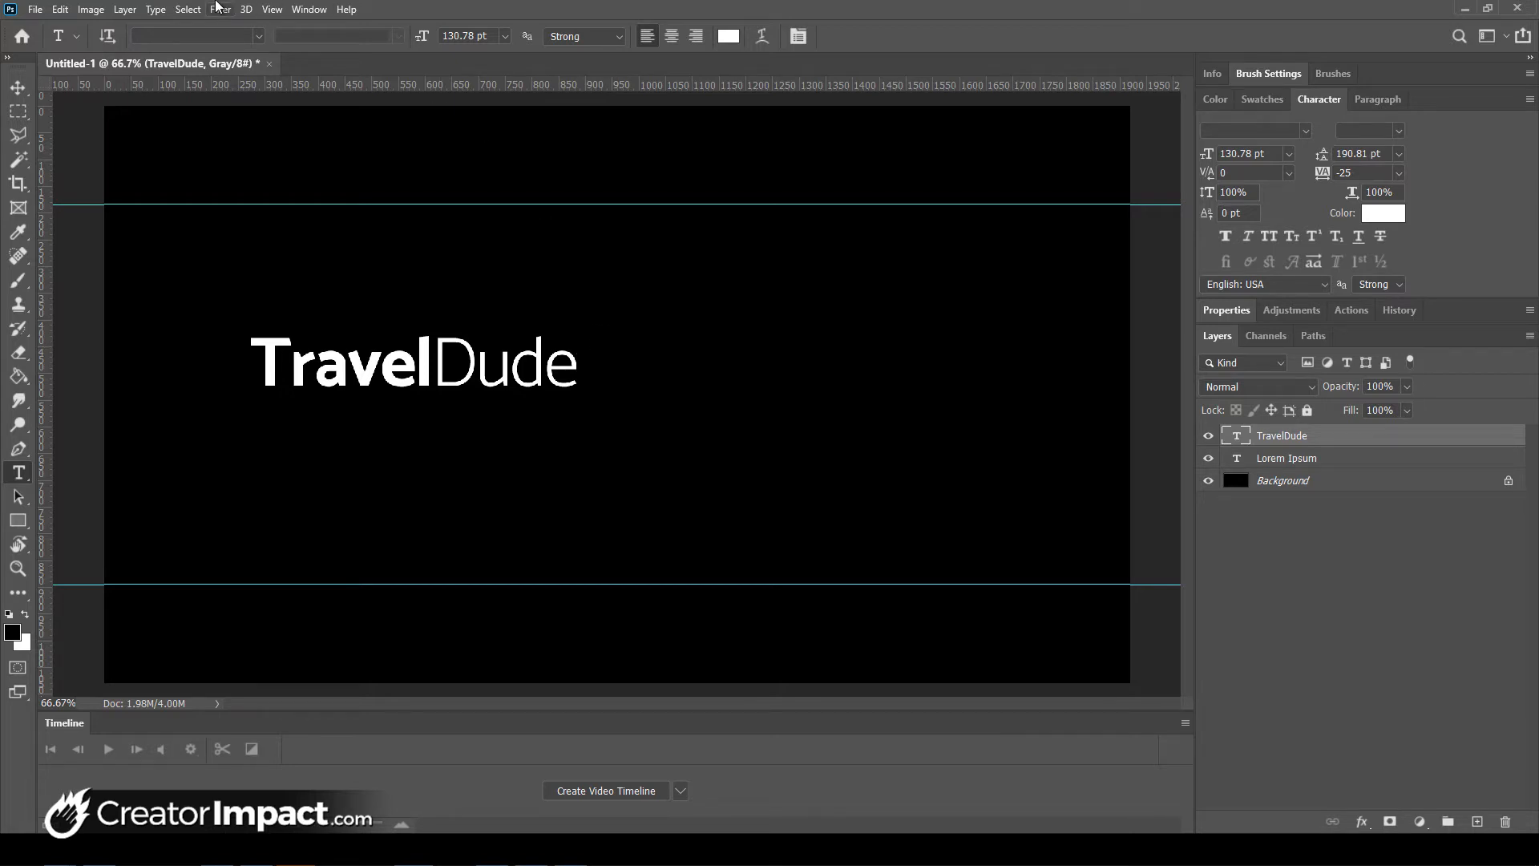
- Place TD Logo.pdf as a linked object, move it left of TravelDude, and shrink it to about 83%
{"action": "left_click", "coordinate": [41, 15]}
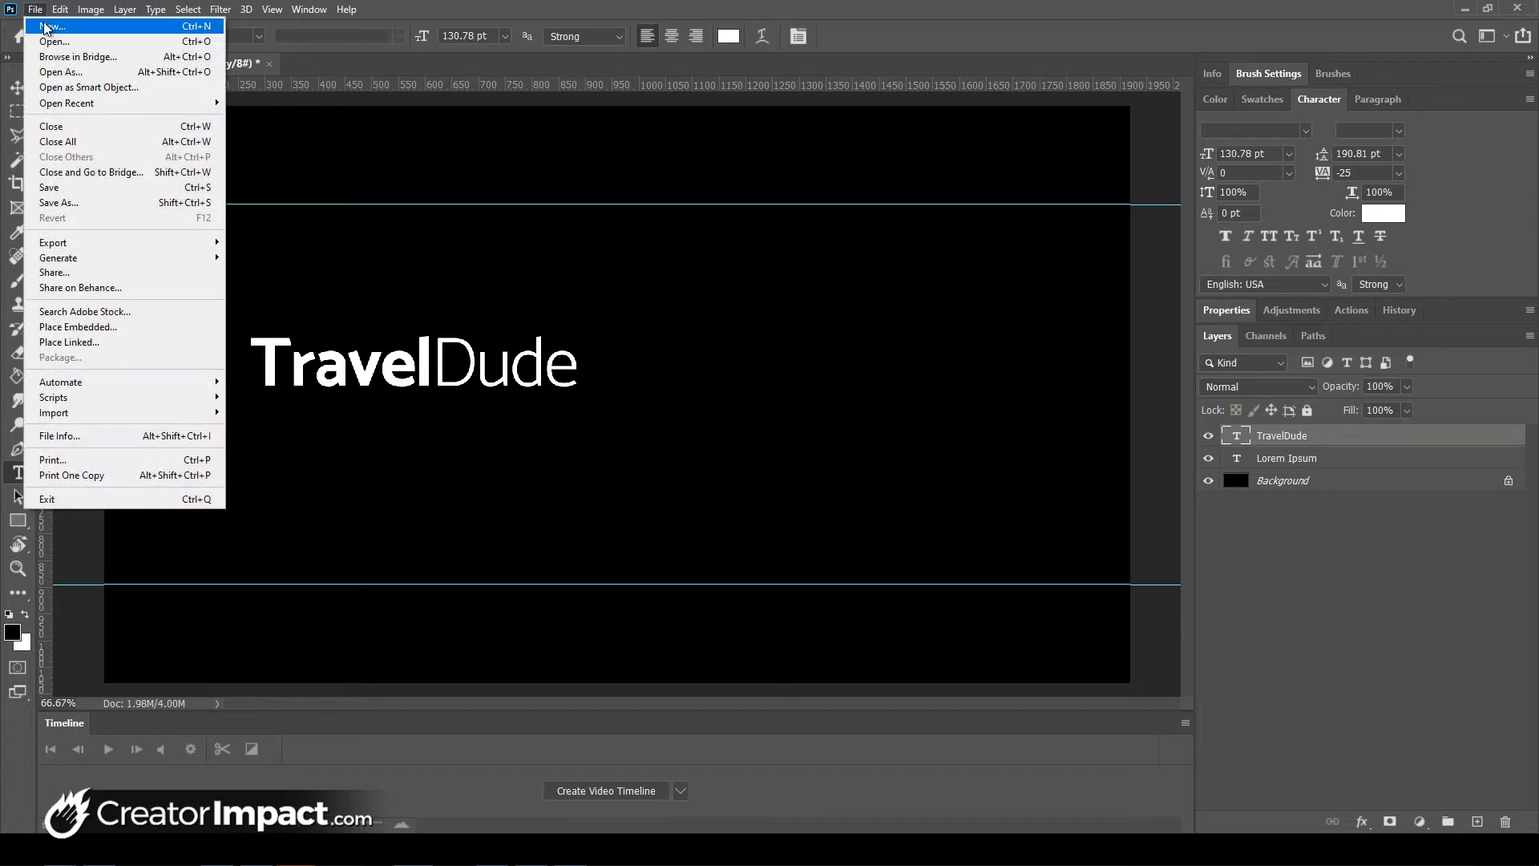
{"action": "left_click", "coordinate": [74, 343]}
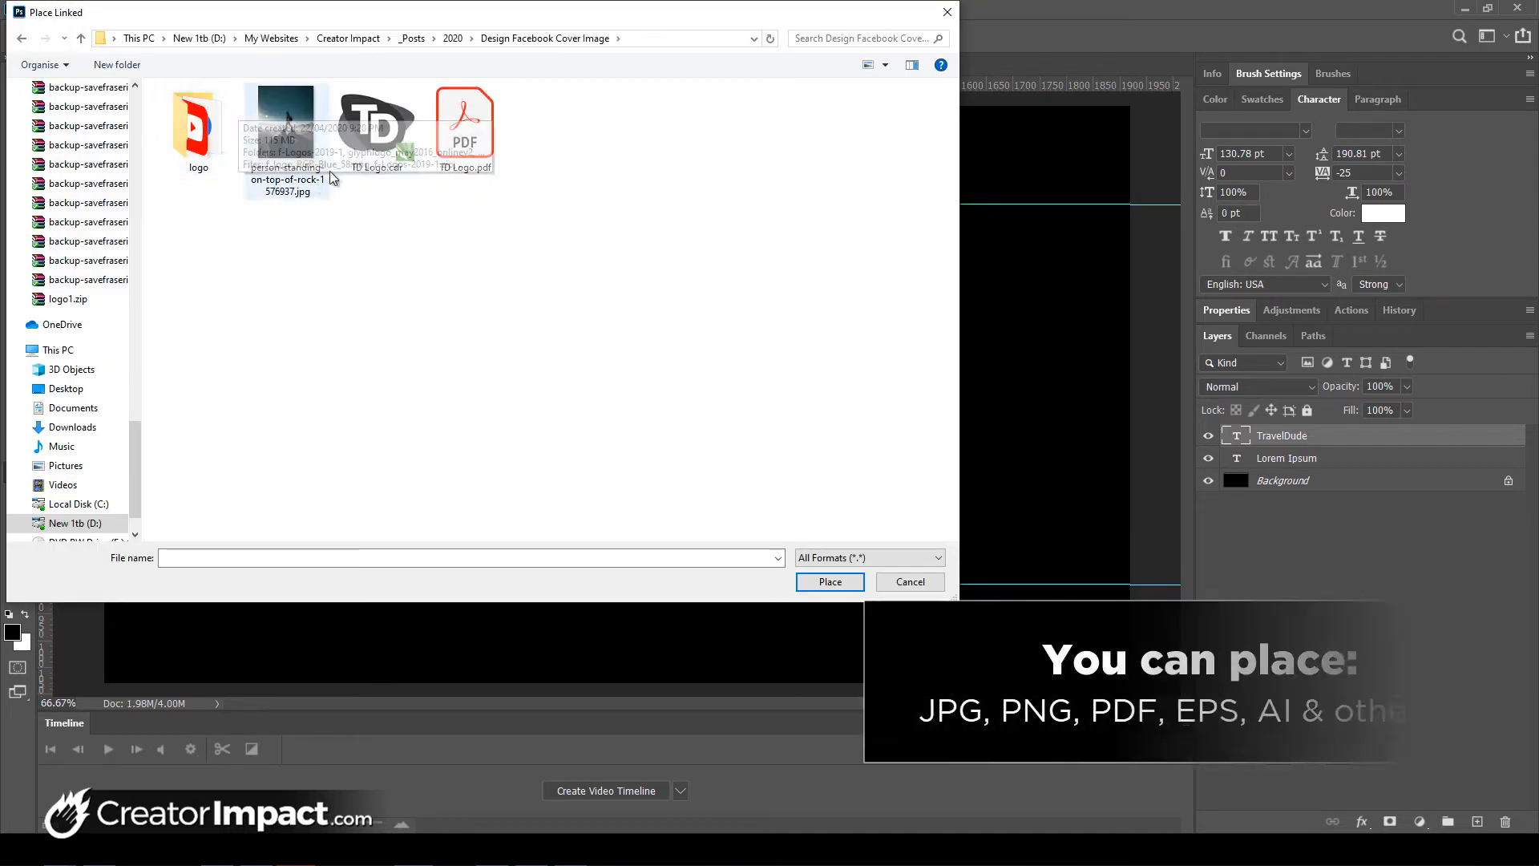
{"action": "left_click", "coordinate": [446, 122]}
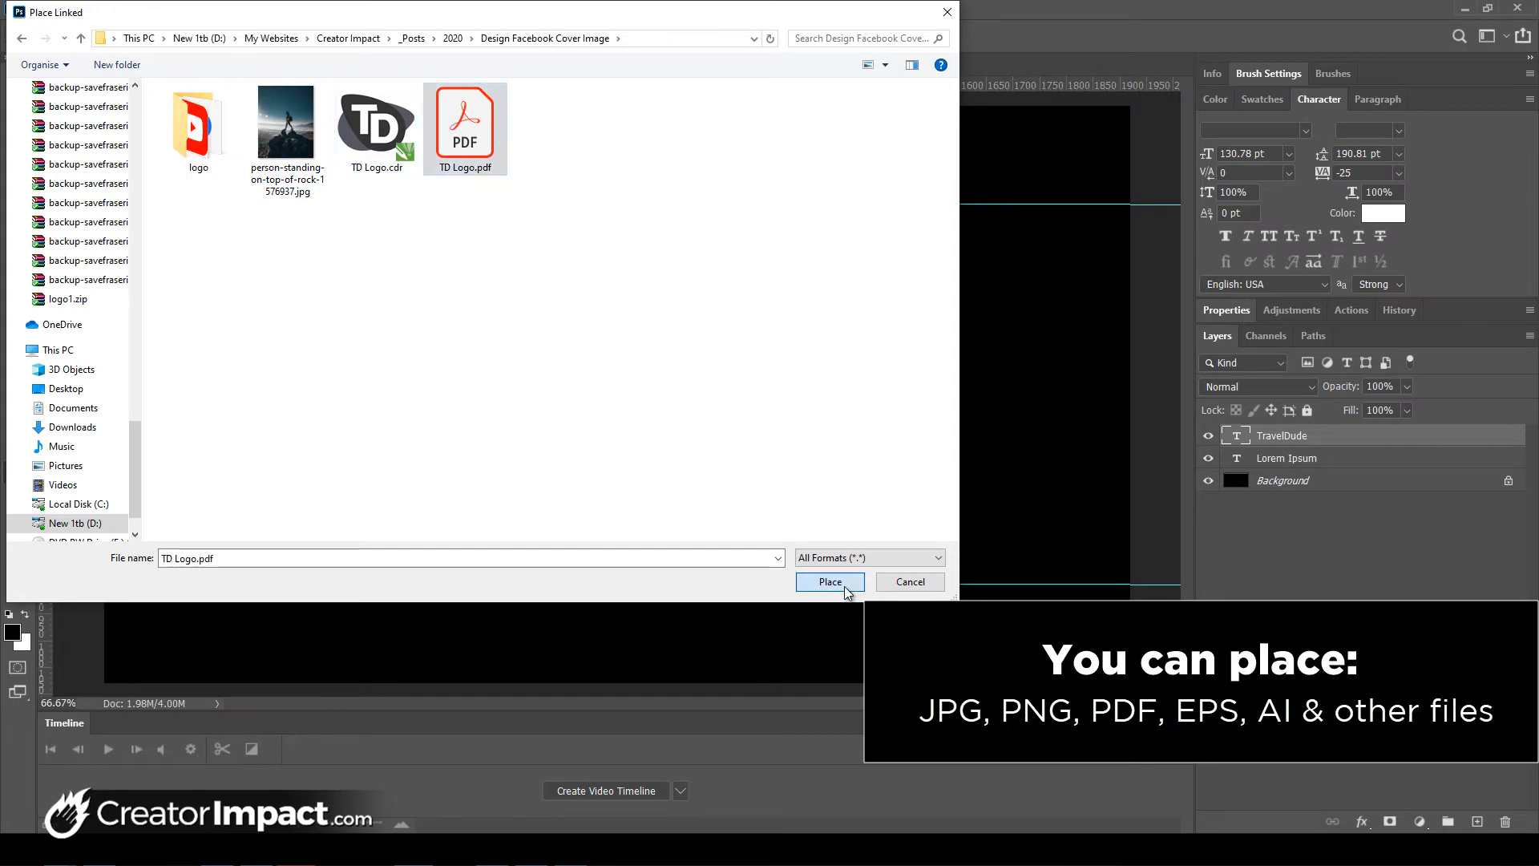
{"action": "left_click", "coordinate": [830, 583]}
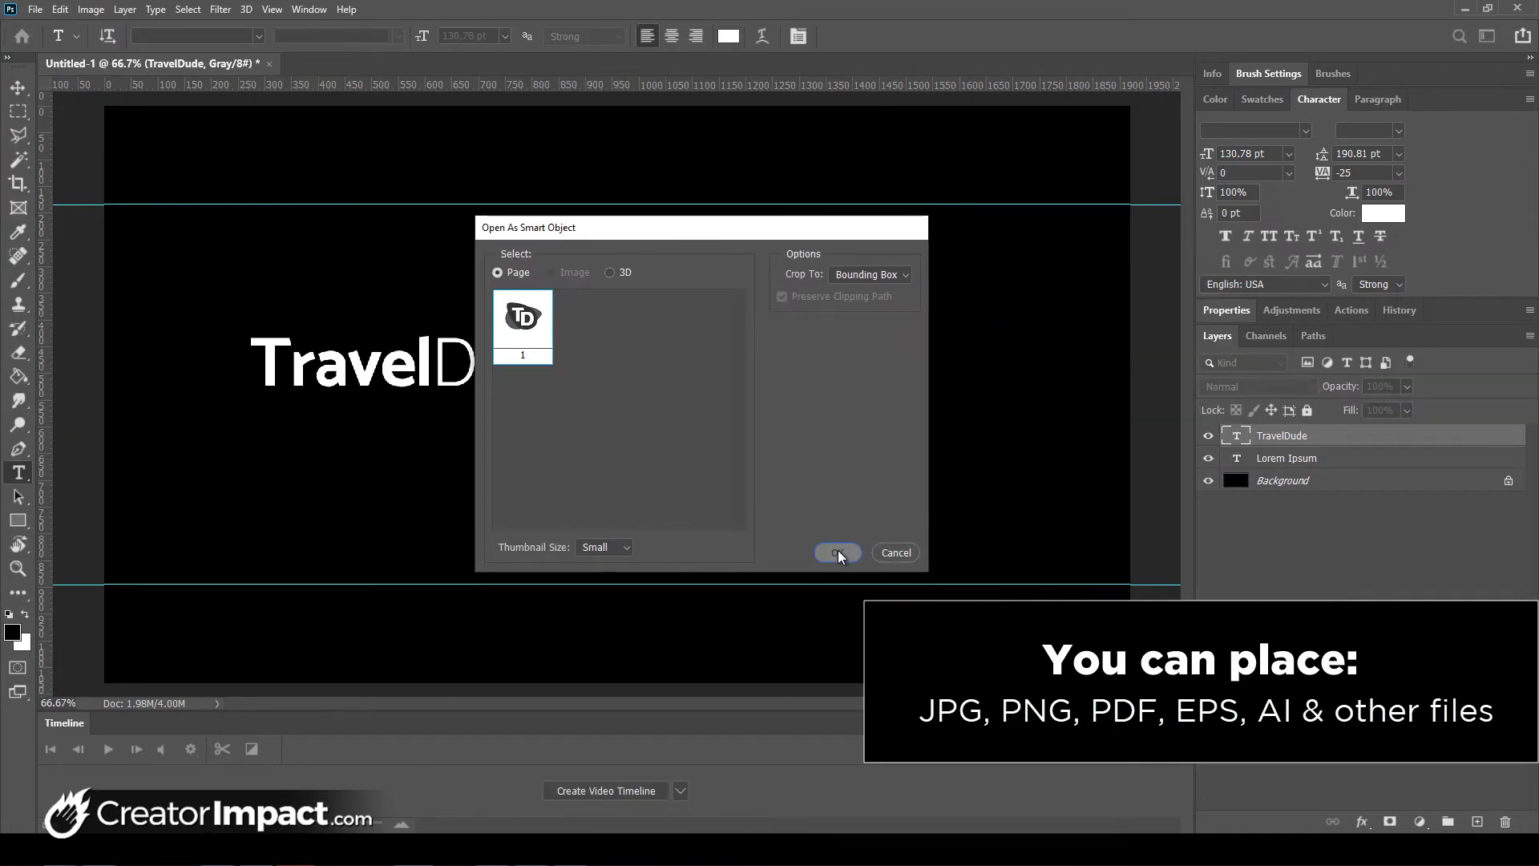
{"action": "left_click", "coordinate": [838, 553]}
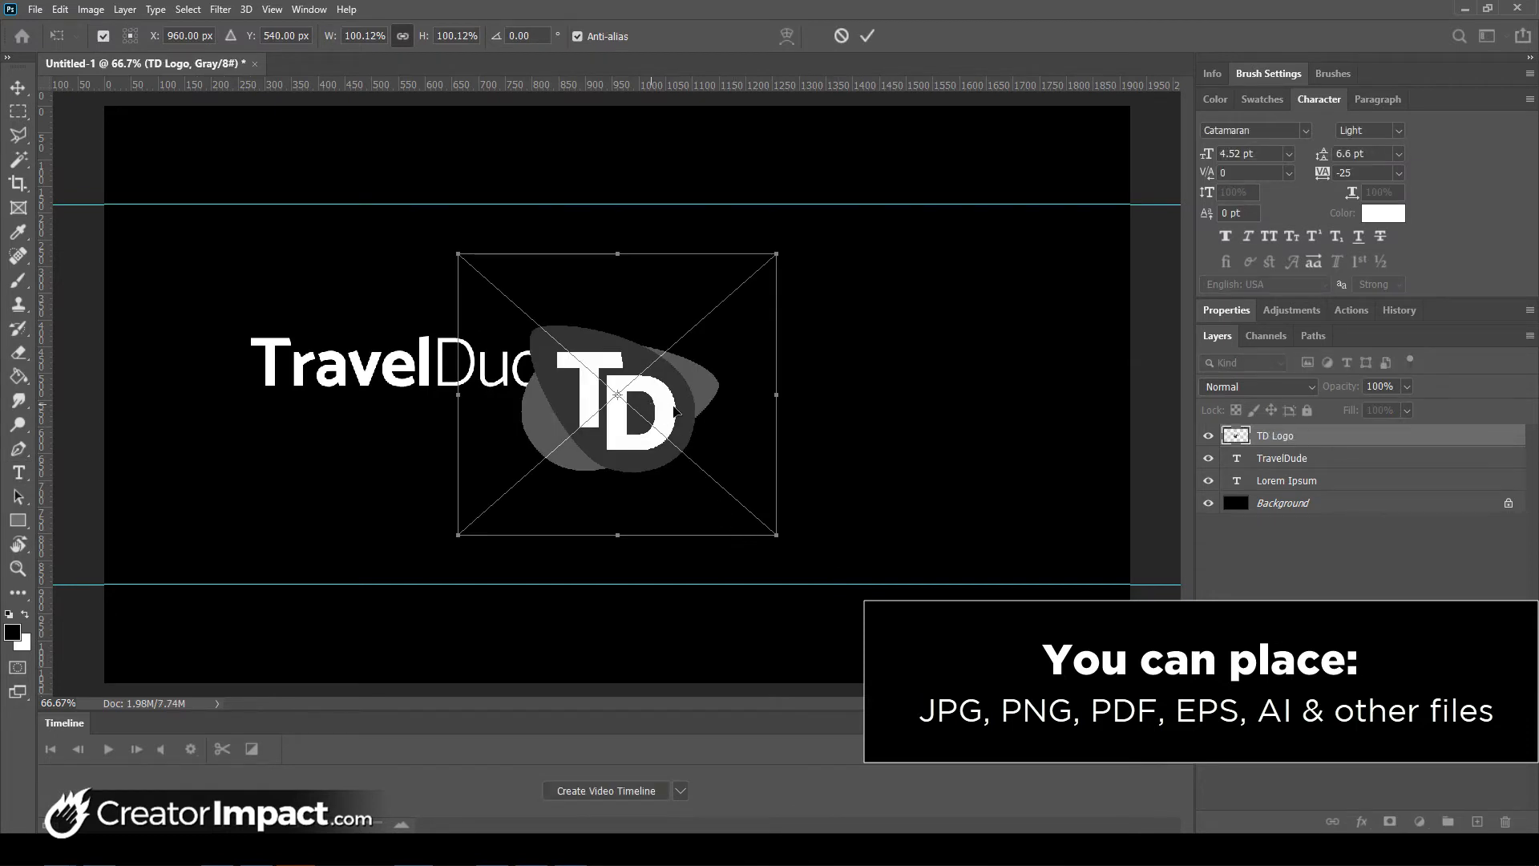
{"action": "left_click_drag", "start_coordinate": [672, 415], "coordinate": [202, 353]}
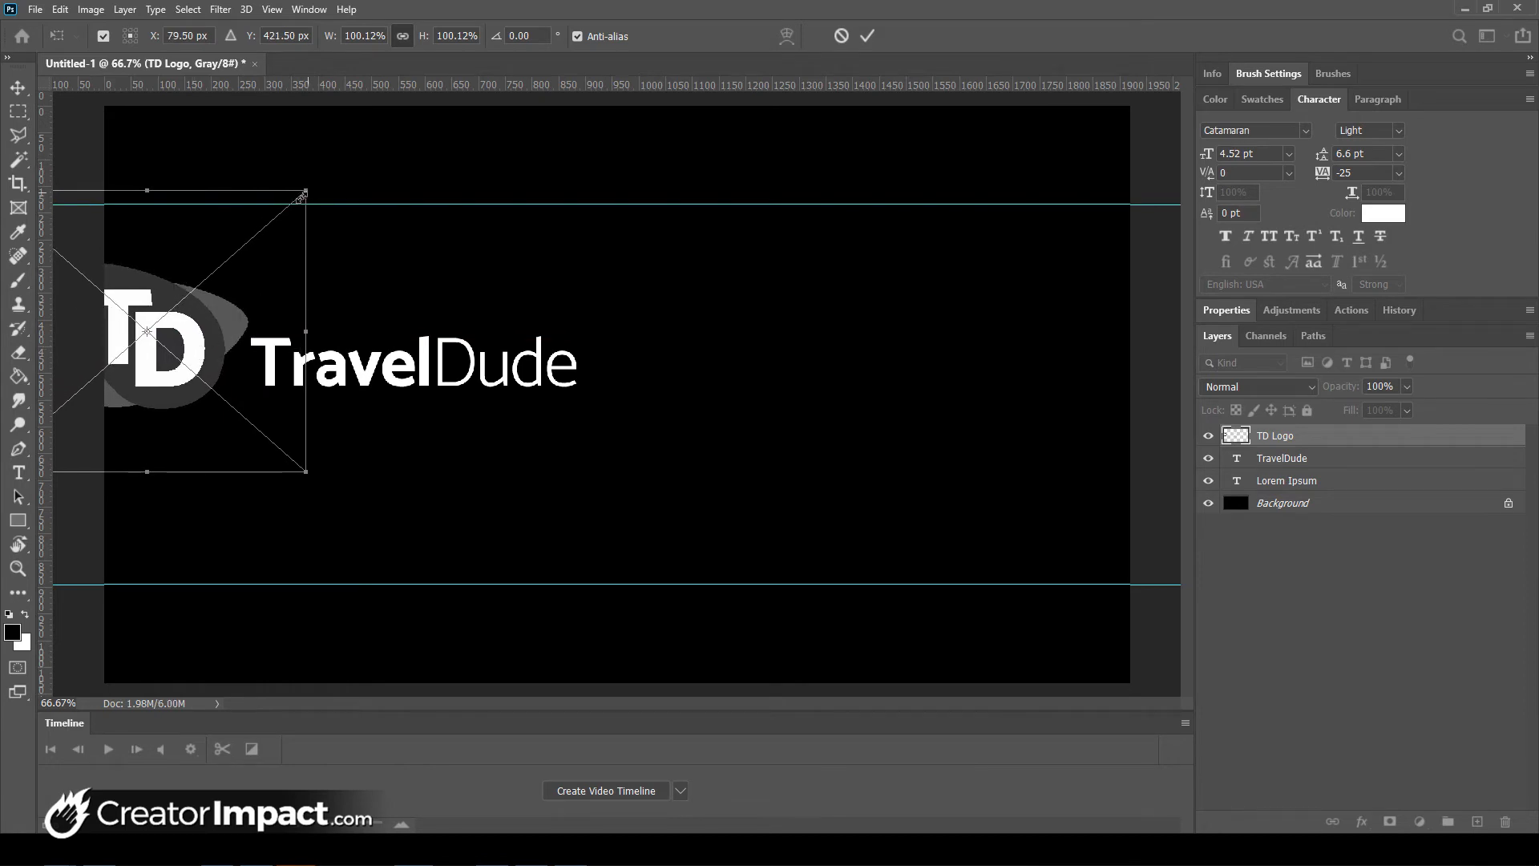
{"action": "left_click_drag", "start_coordinate": [302, 195], "coordinate": [249, 244]}
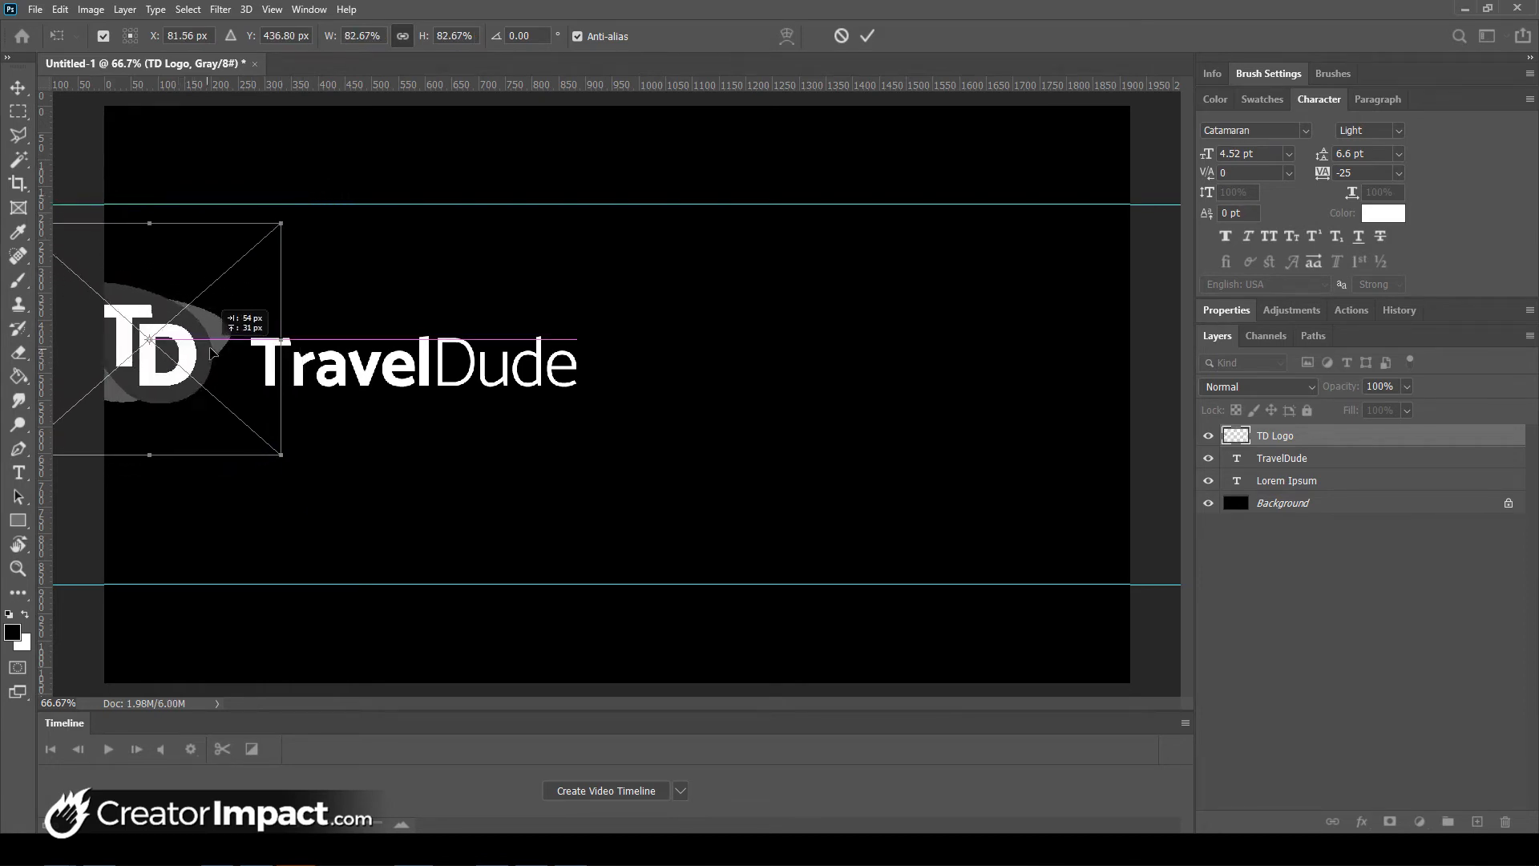
- Commit the TD logo placement and nudge it slightly right and down
{"action": "key", "text": "Return"}
{"action": "key", "text": "t"}
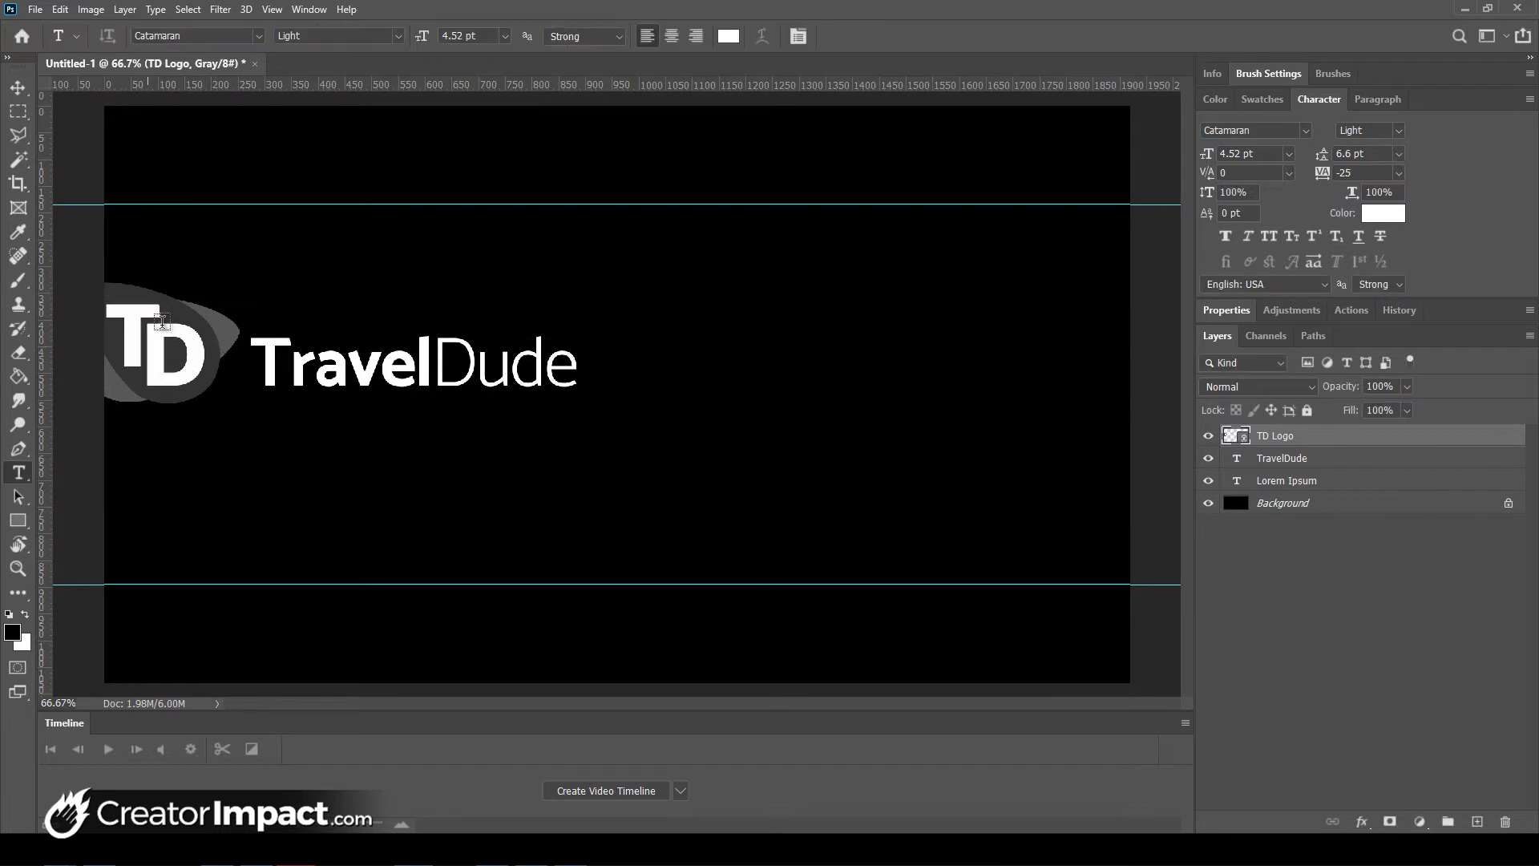
{"action": "left_click_drag", "start_coordinate": [160, 355], "coordinate": [164, 362]}
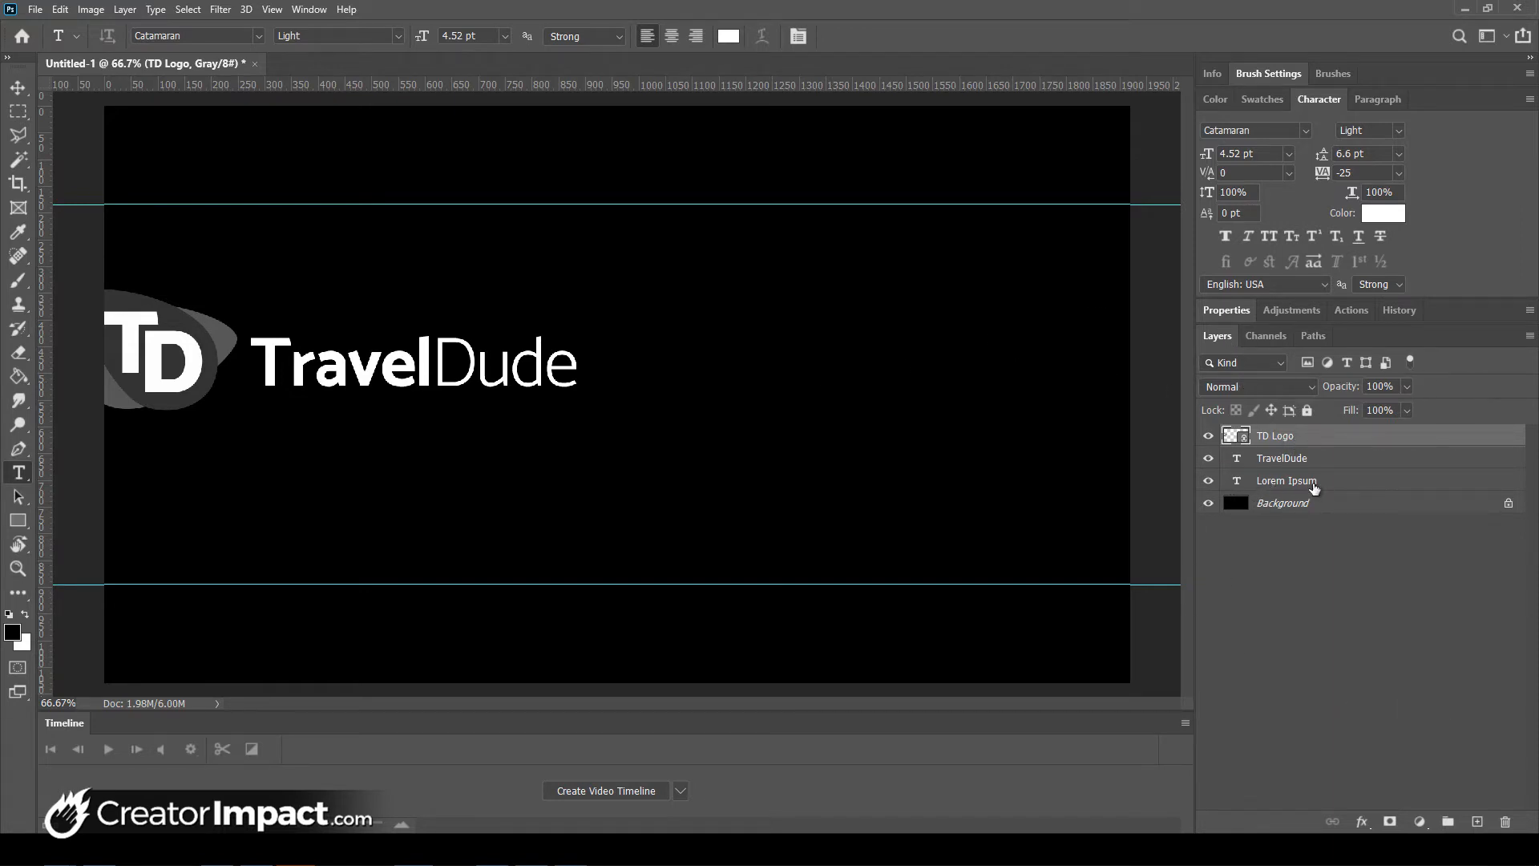
- Delete the Lorem Ipsum placeholder text layer
{"action": "left_click", "coordinate": [1305, 487]}
{"action": "left_click", "coordinate": [1317, 482]}
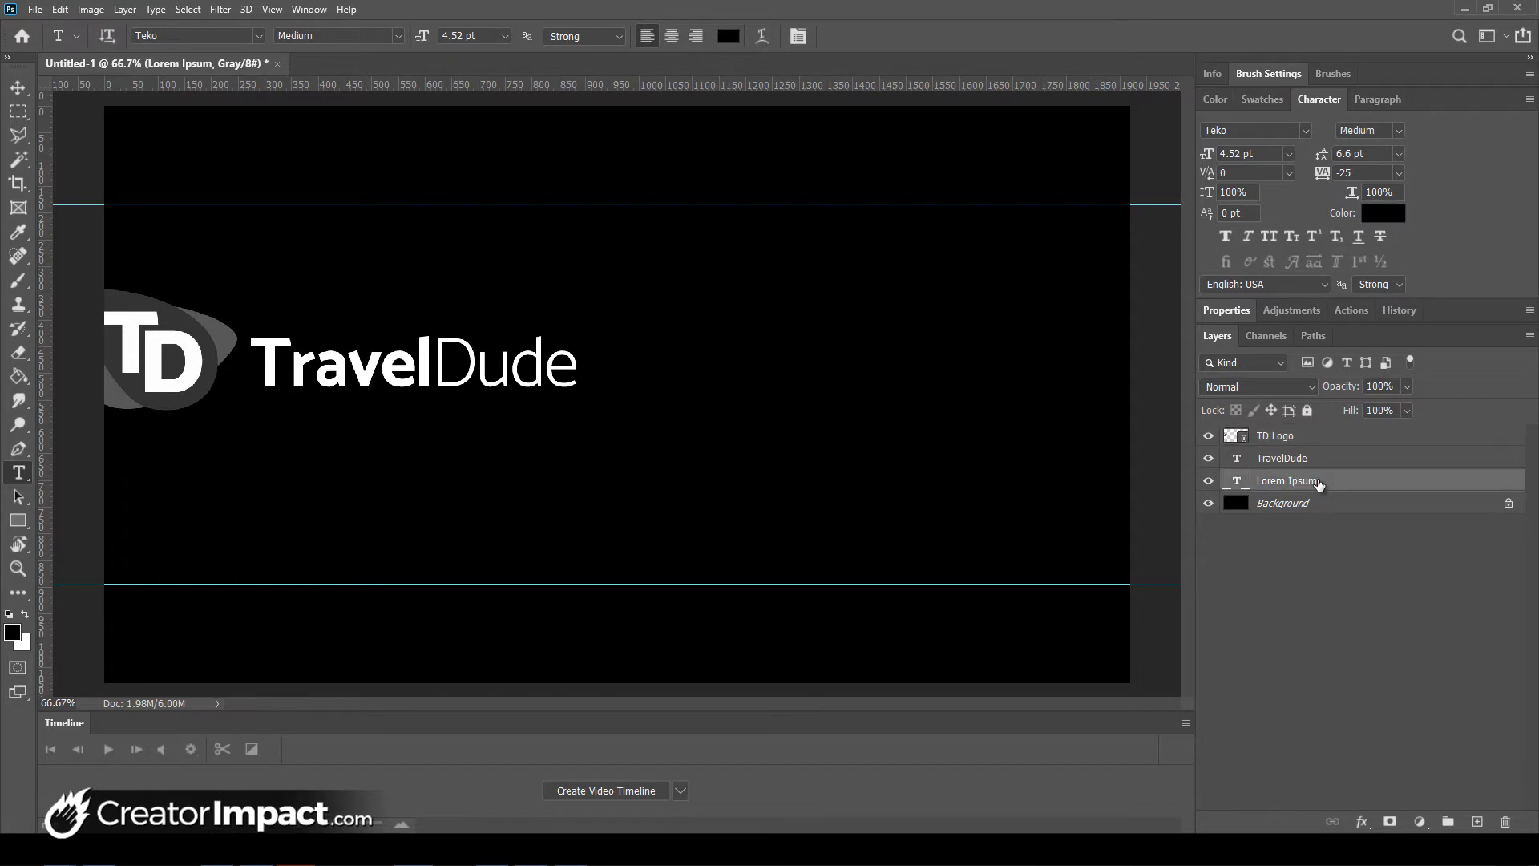
{"action": "right_click", "coordinate": [1320, 486]}
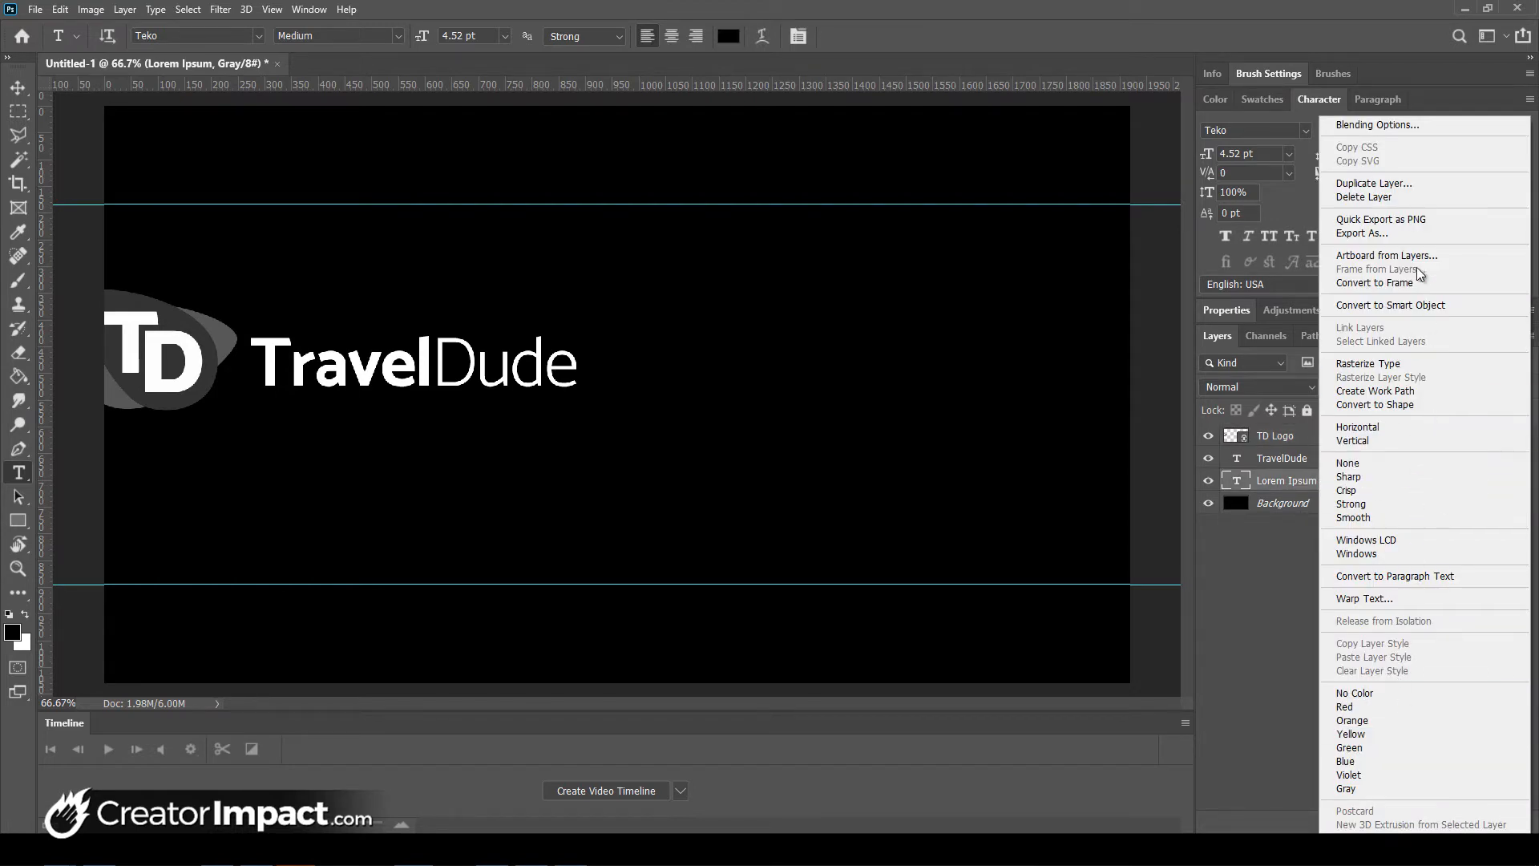
{"action": "left_click", "coordinate": [1393, 199]}
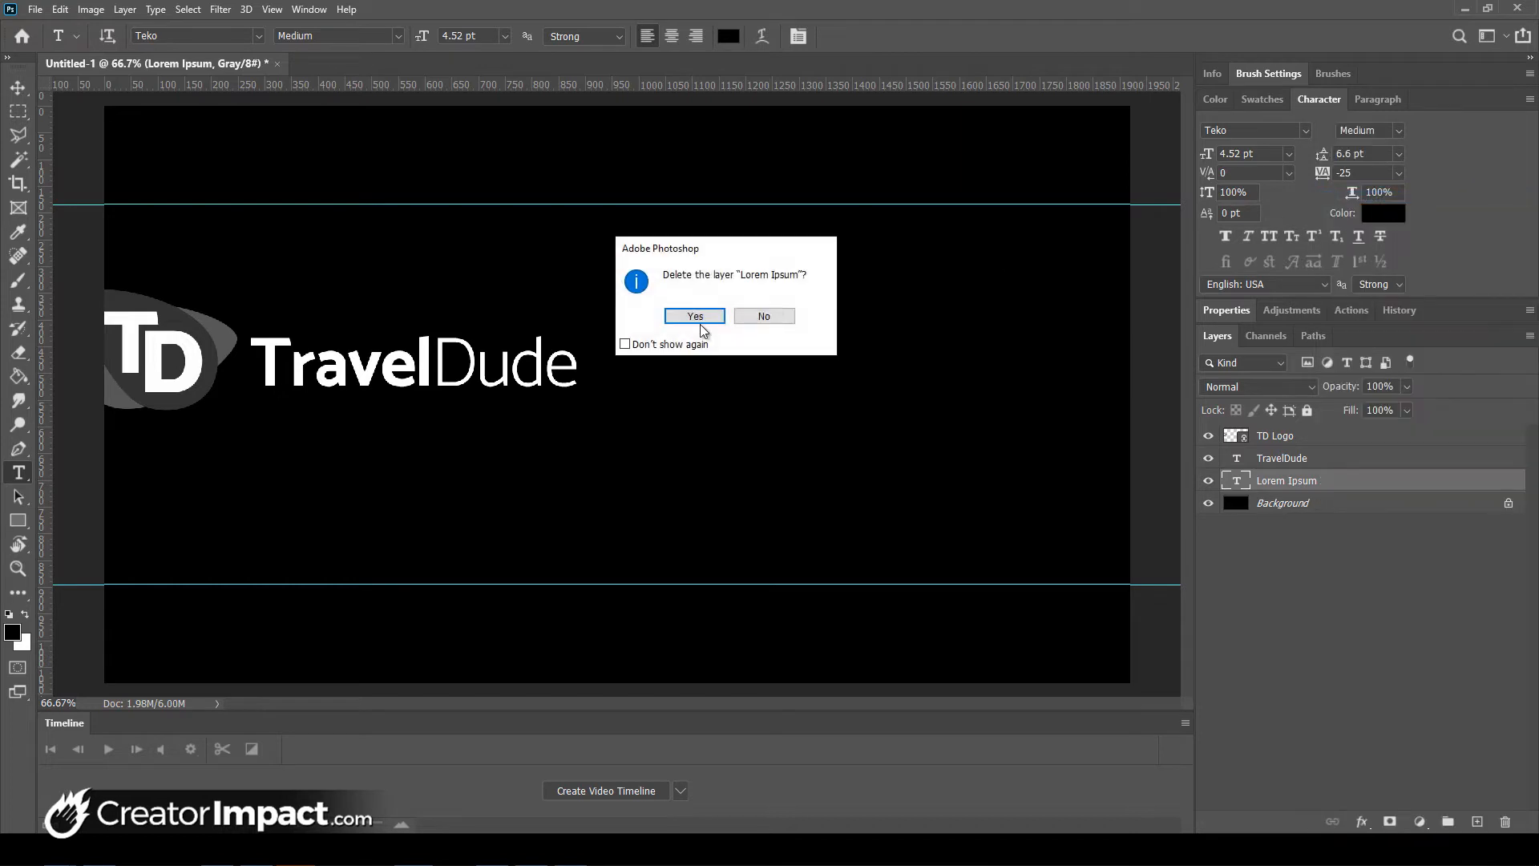
{"action": "left_click", "coordinate": [691, 316]}
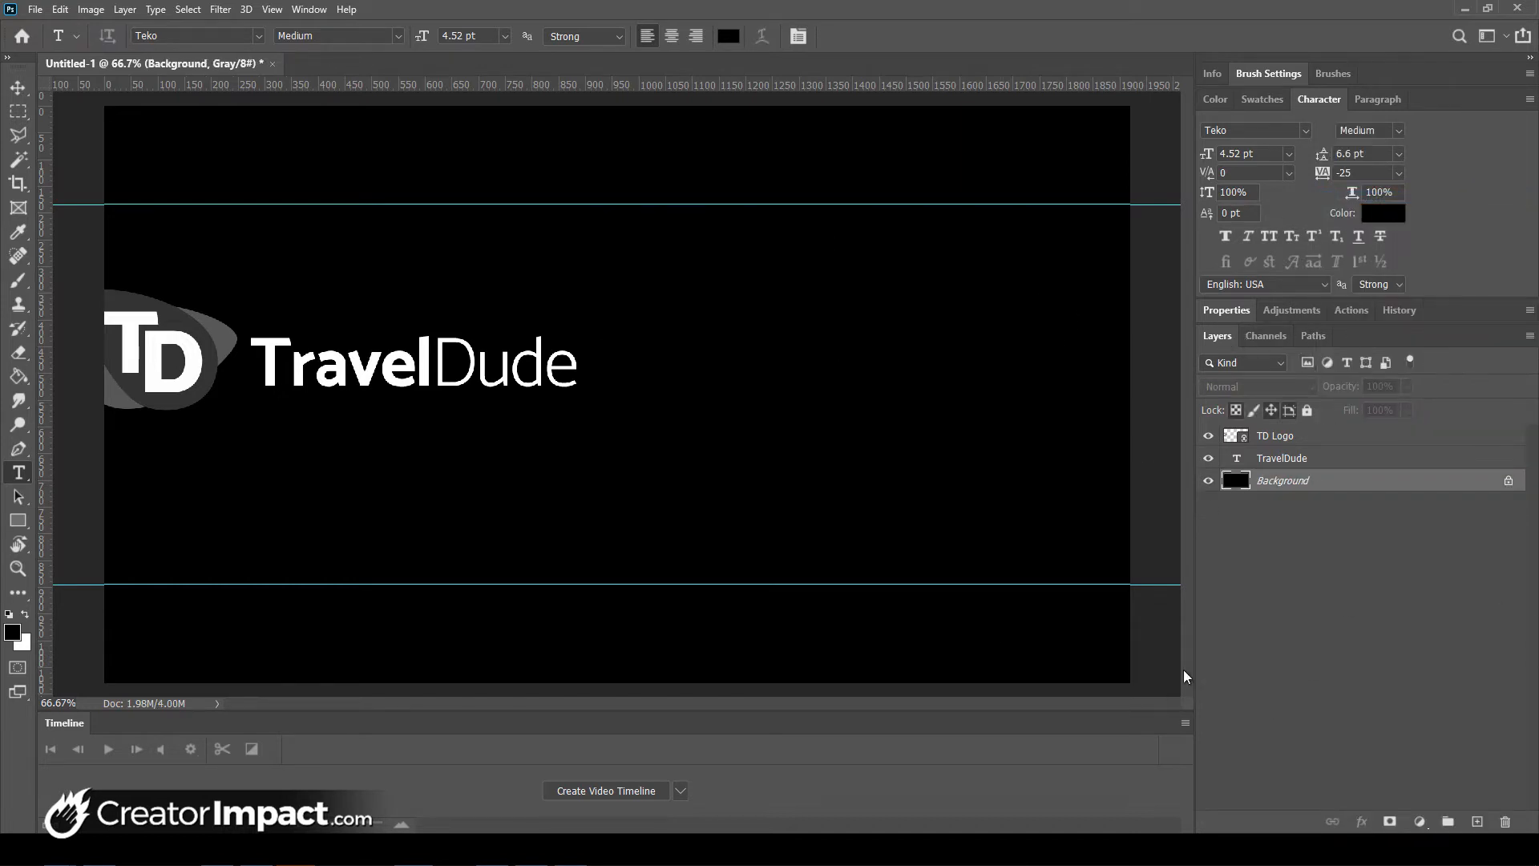
{"action": "left_click", "coordinate": [309, 8]}
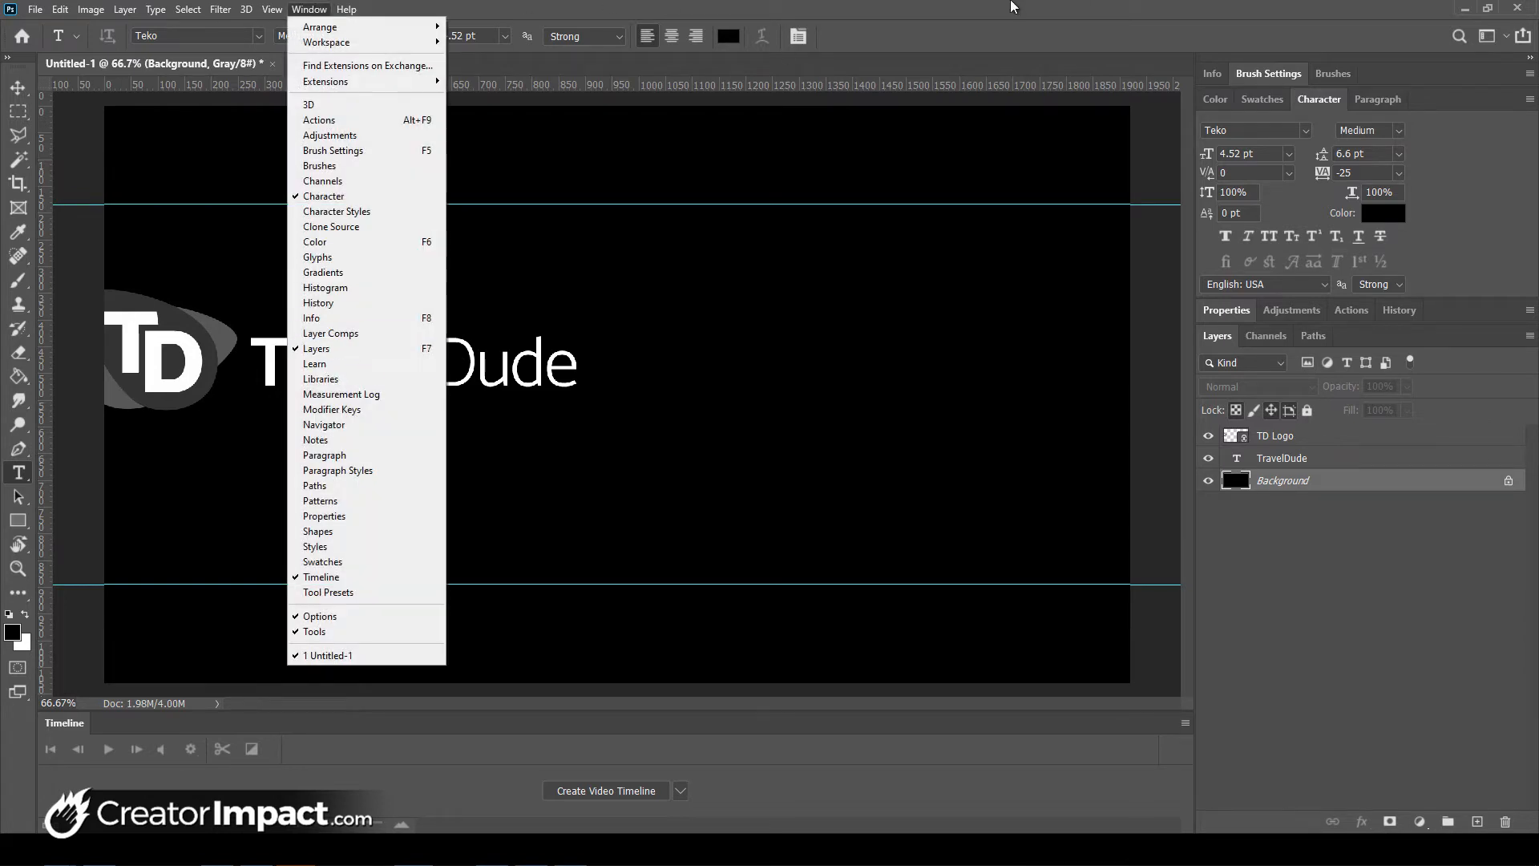
- Select the TD Logo and TravelDude layers and put them in a new group named Kigi
{"action": "left_click", "coordinate": [1011, 5]}
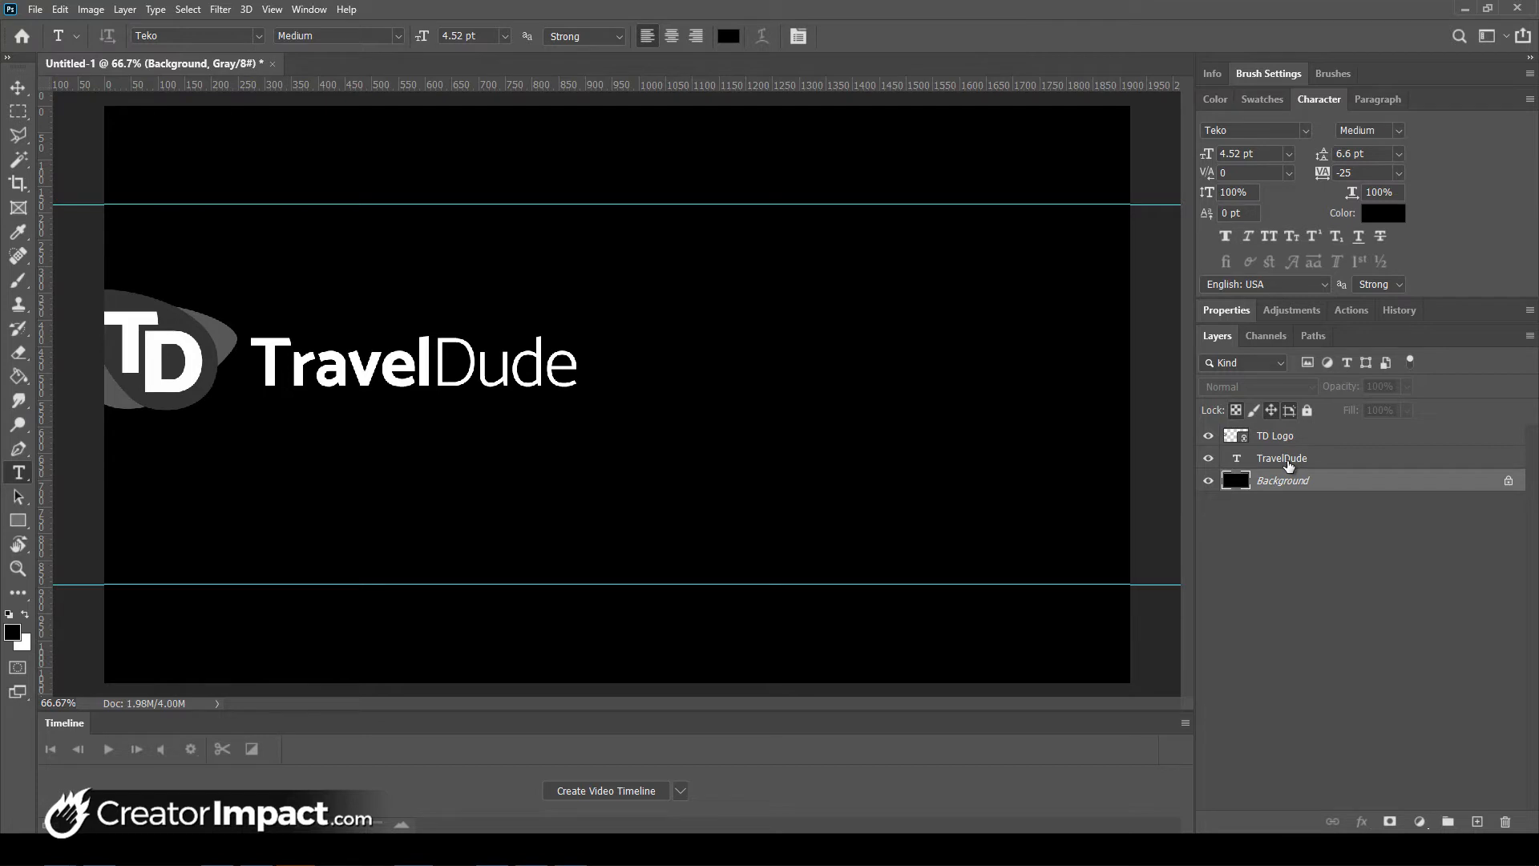
{"action": "left_click", "coordinate": [1286, 463]}
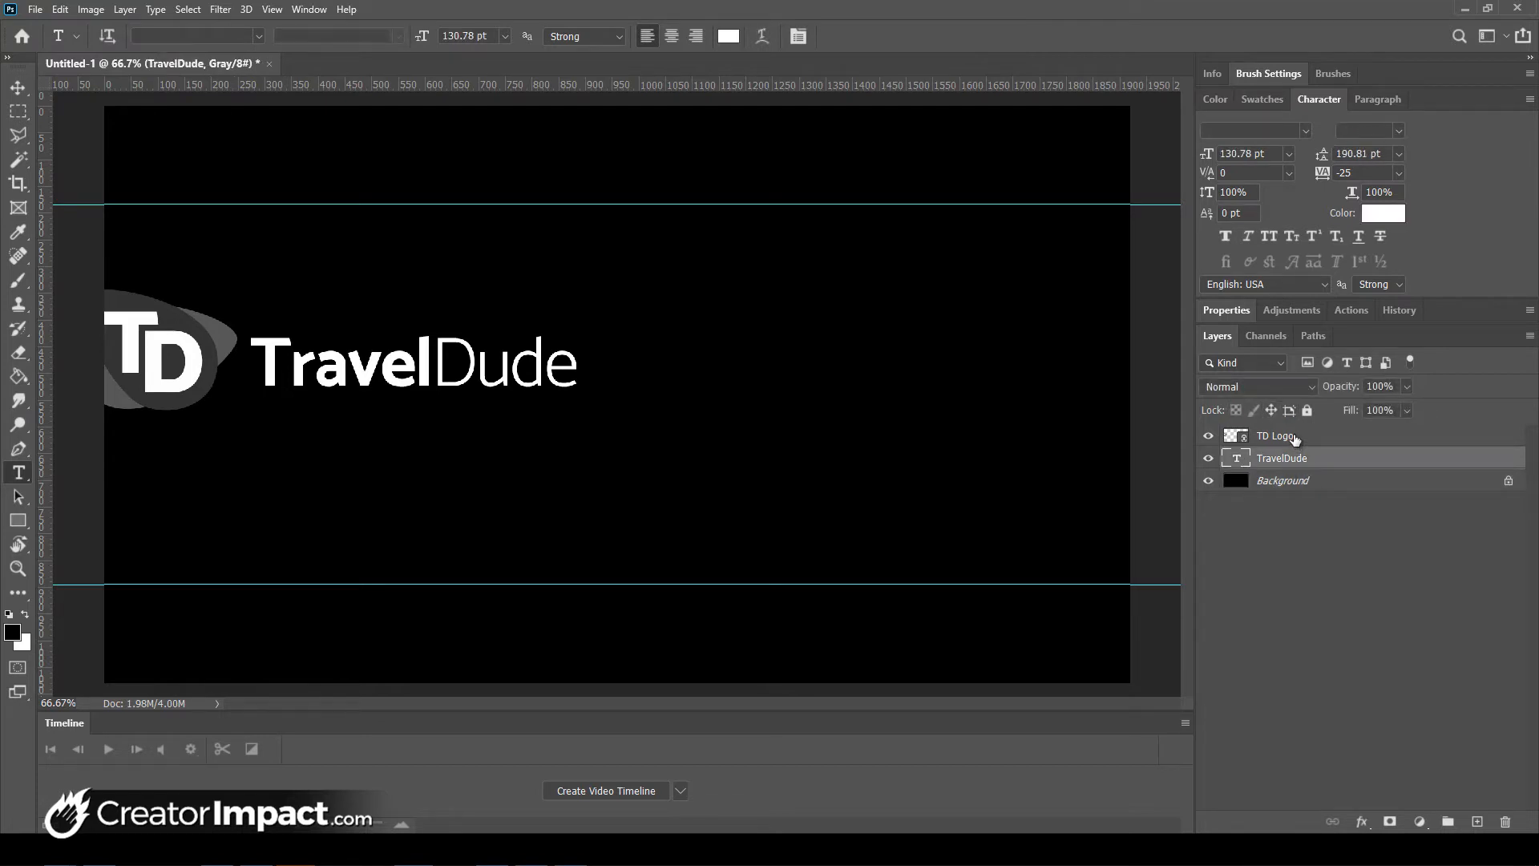
{"action": "left_click", "coordinate": [1295, 439], "text": "shift"}
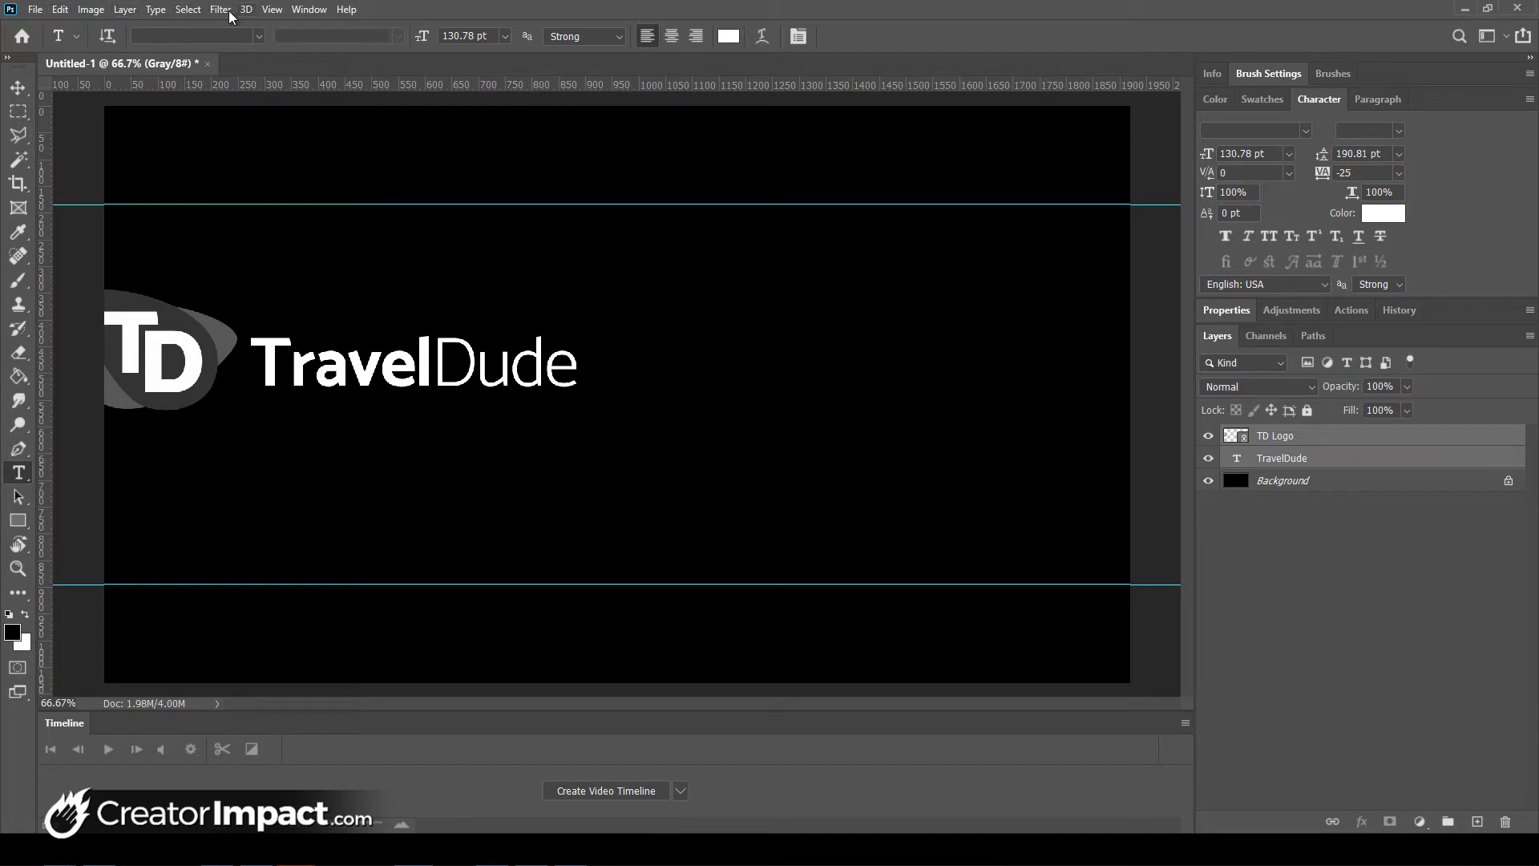
{"action": "left_click", "coordinate": [191, 9]}
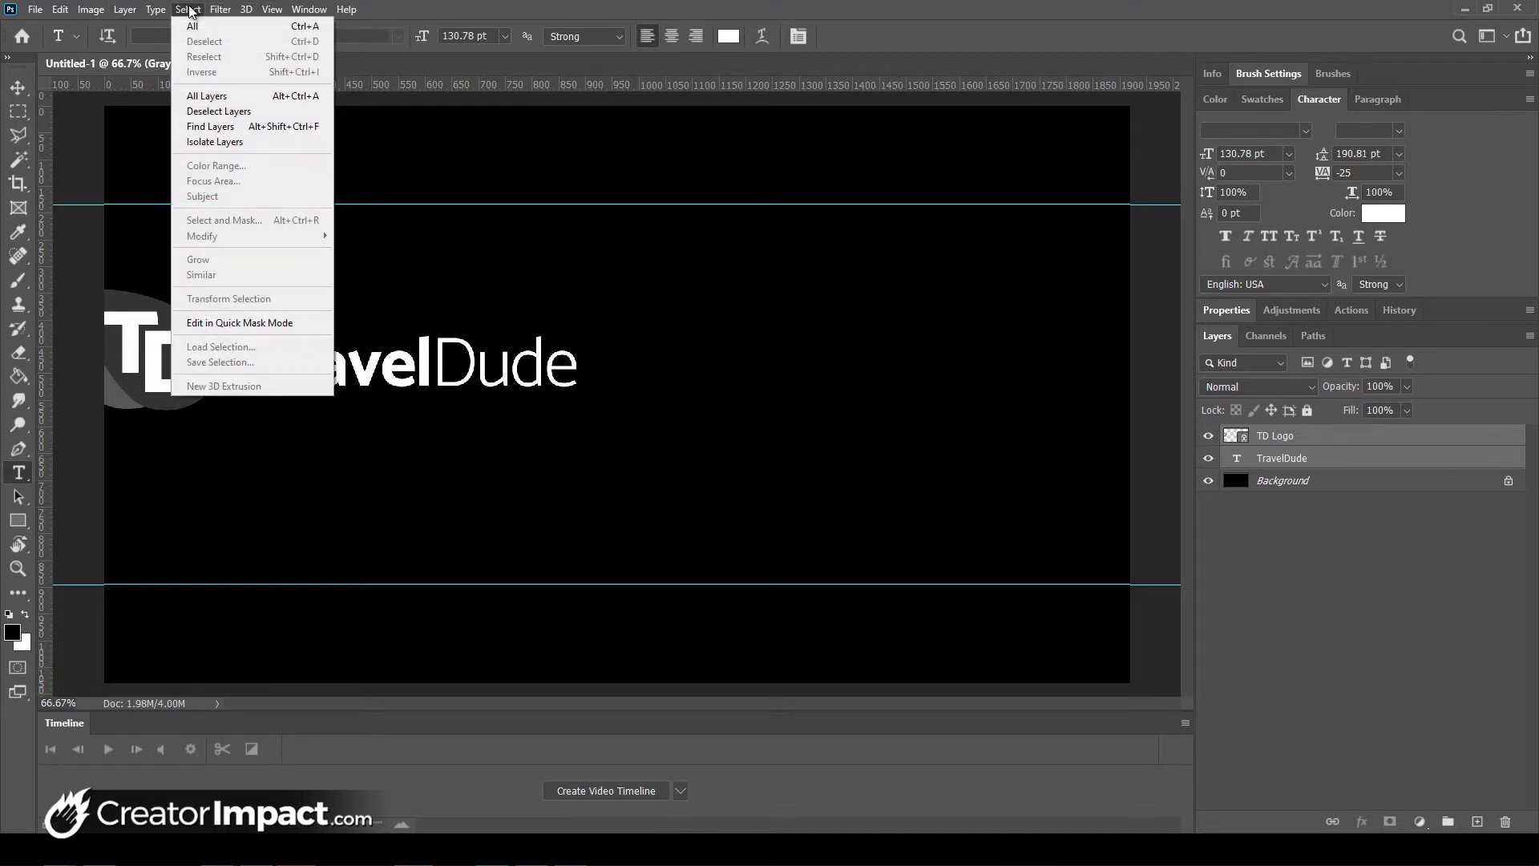
{"action": "left_click", "coordinate": [204, 7]}
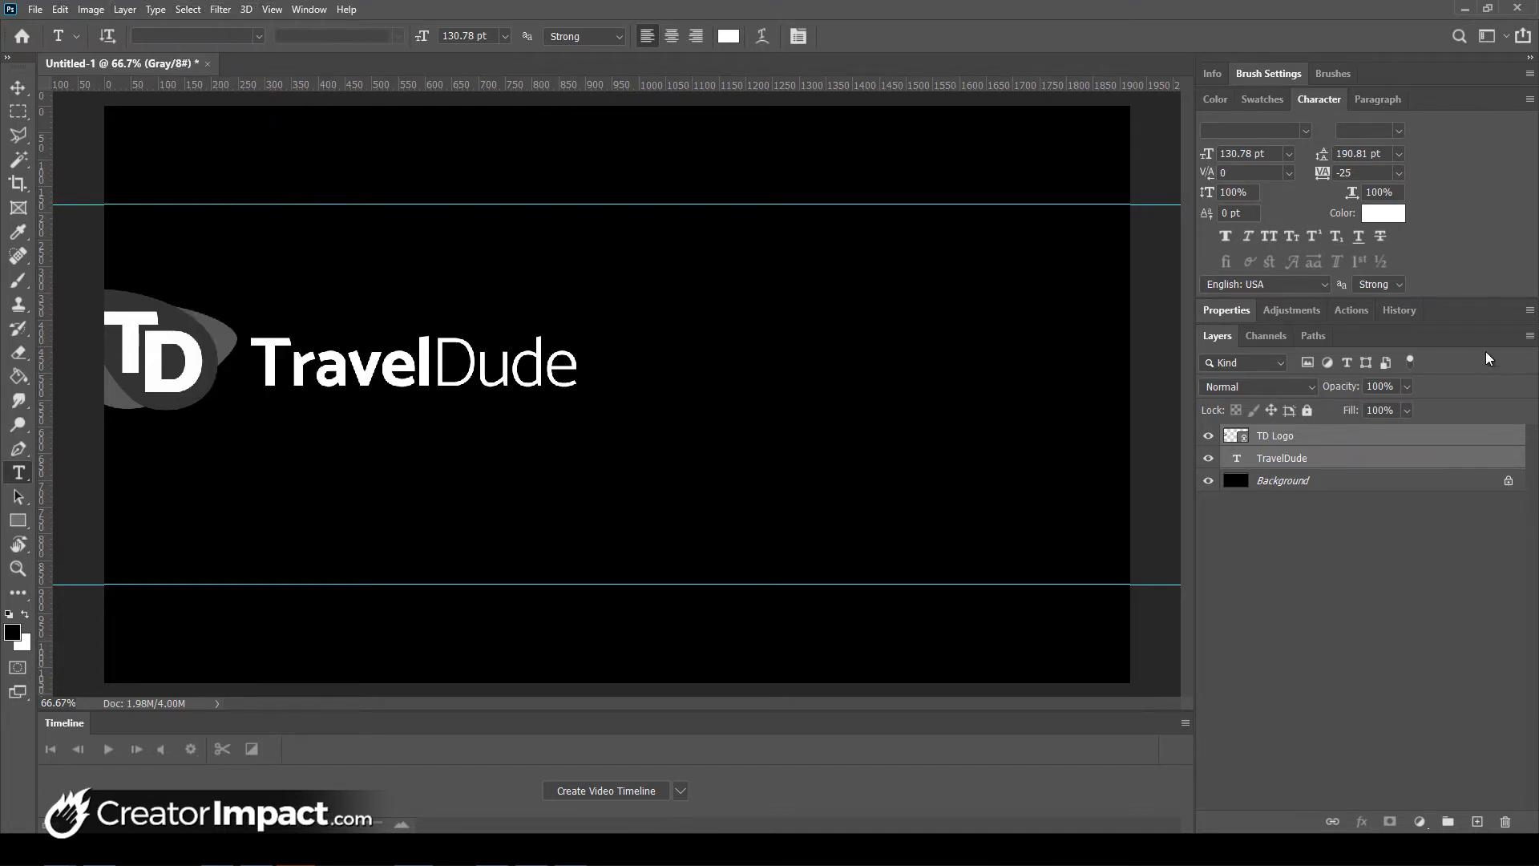
{"action": "left_click", "coordinate": [1529, 337]}
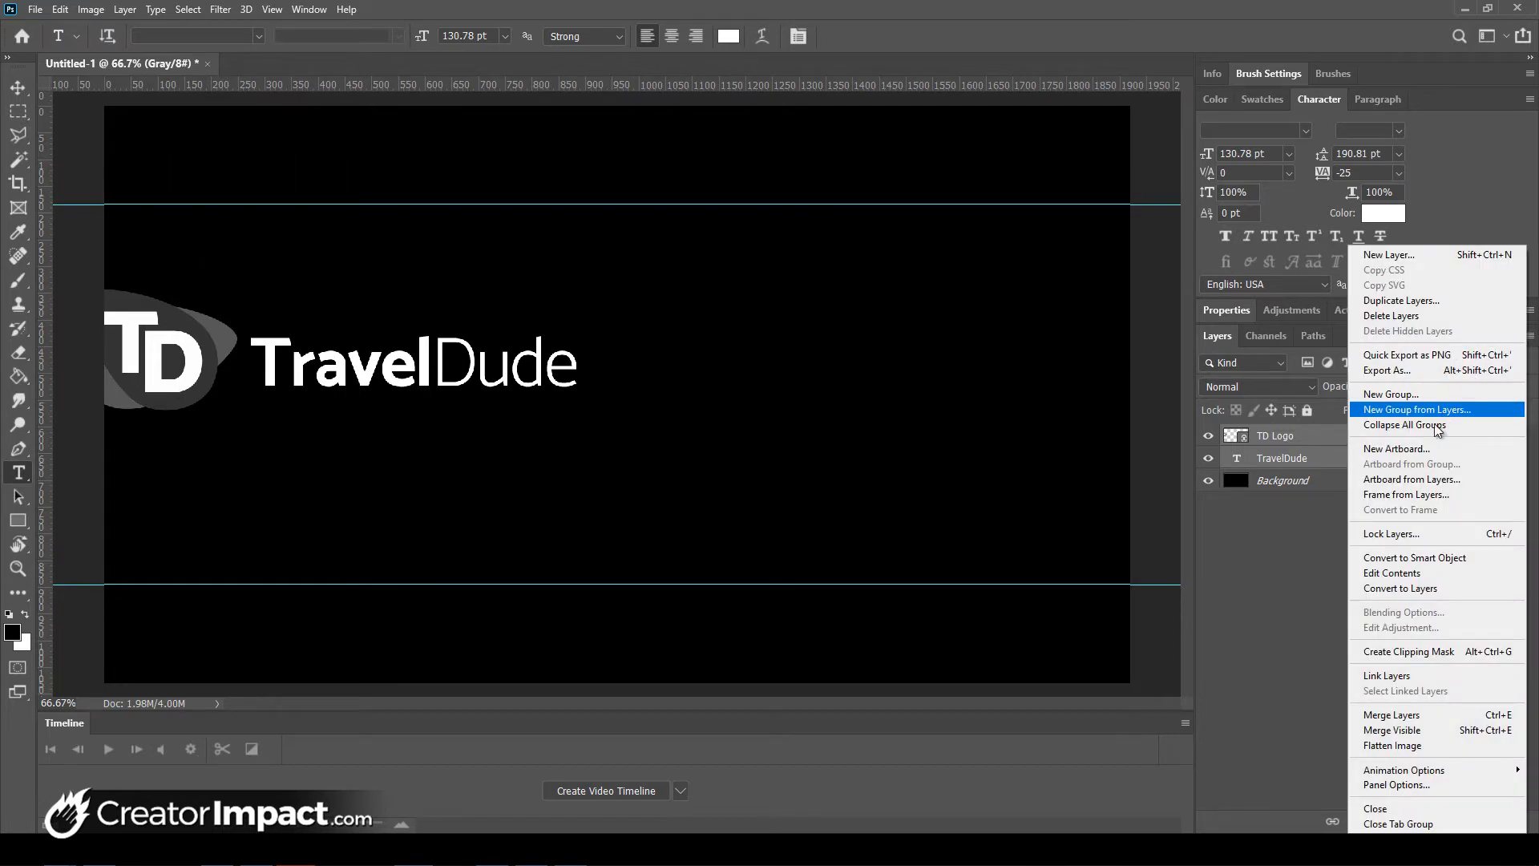
{"action": "left_click", "coordinate": [1306, 526]}
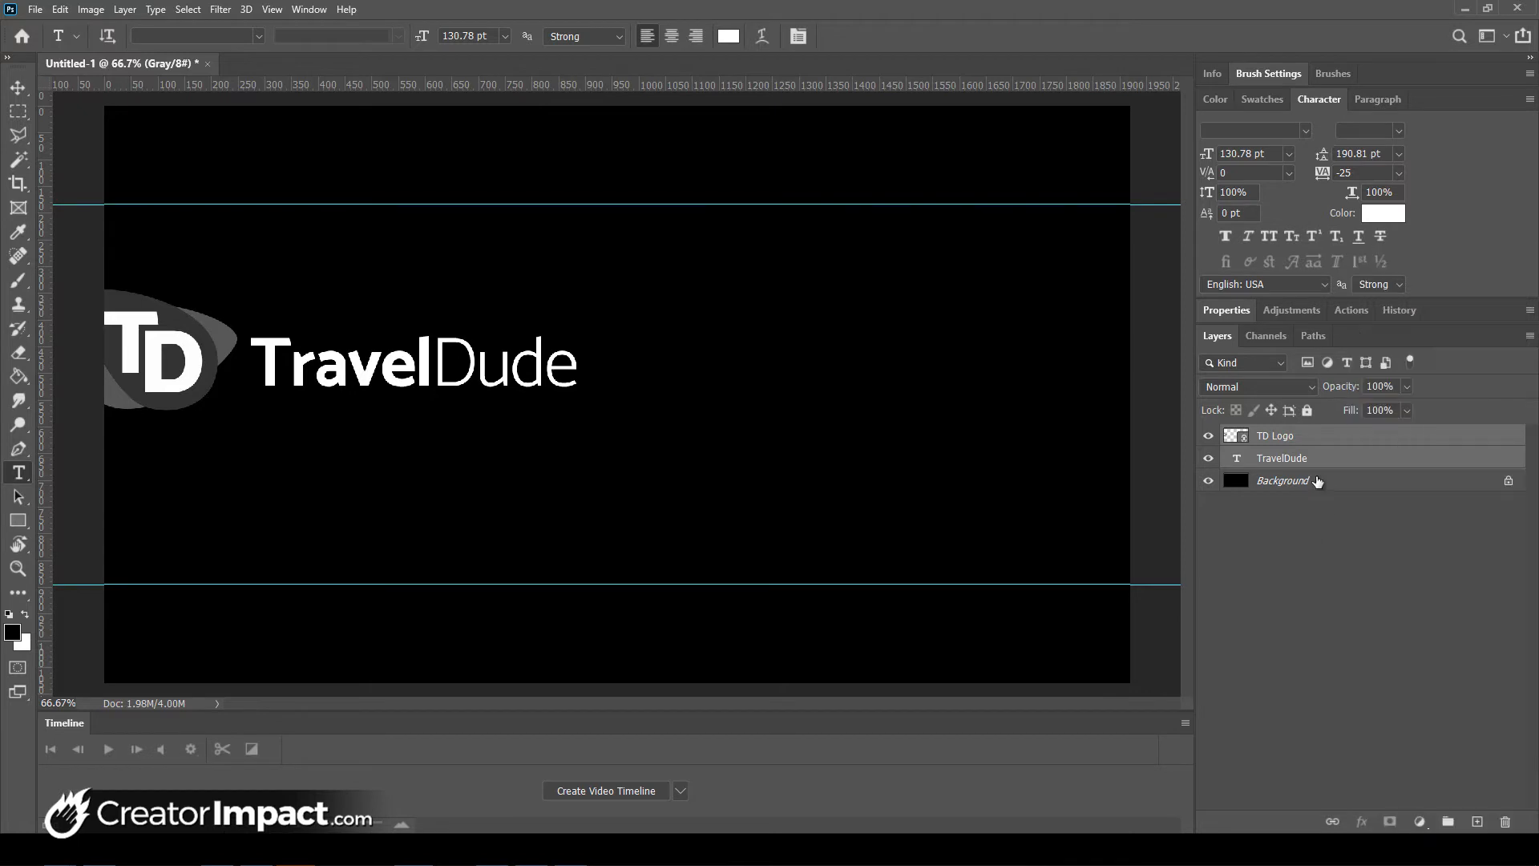
{"action": "left_click", "coordinate": [1529, 337]}
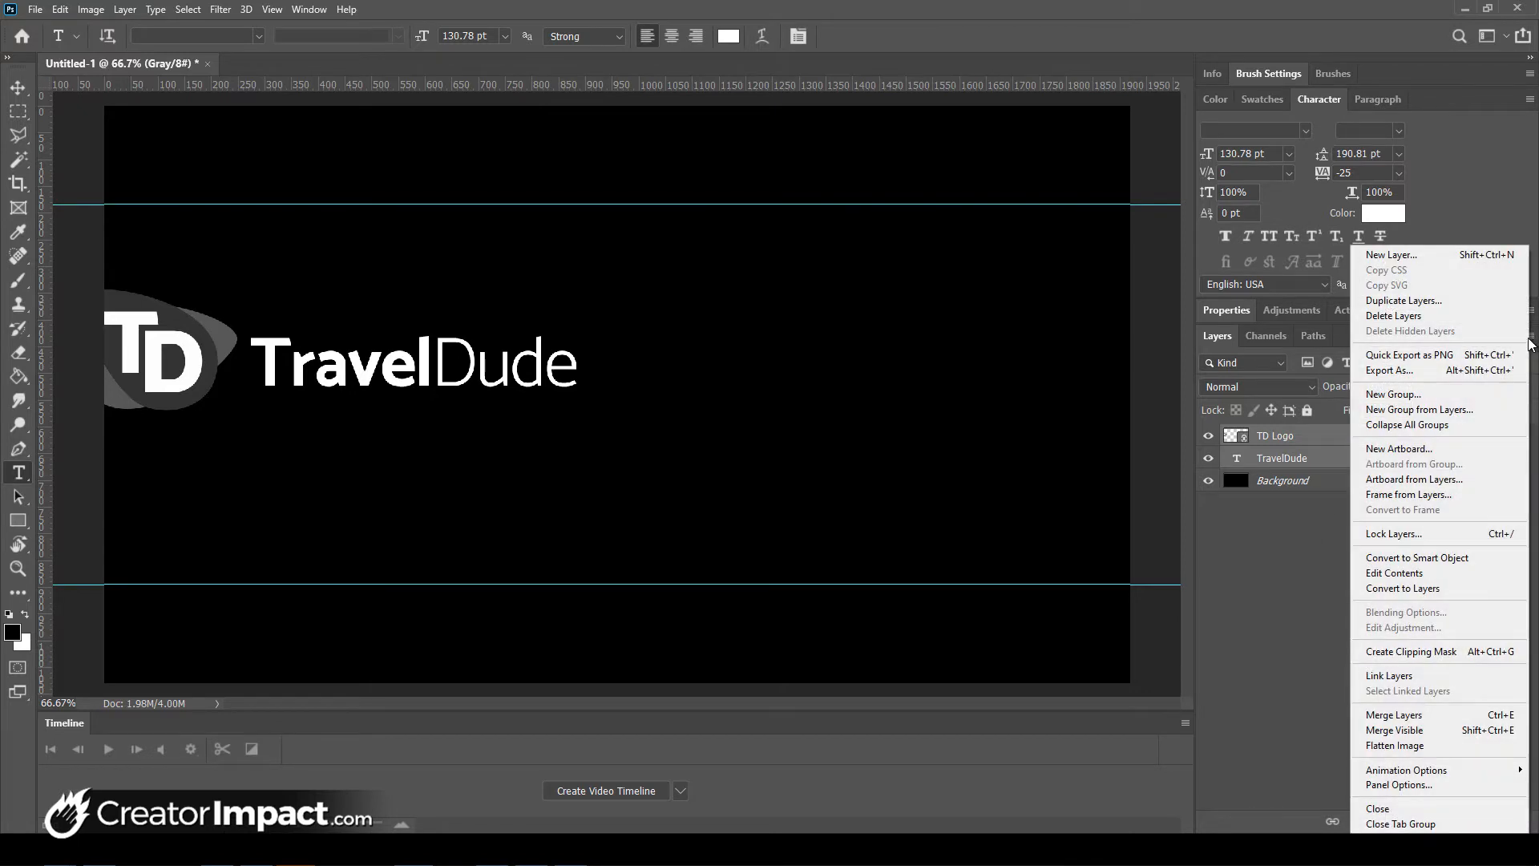
{"action": "left_click", "coordinate": [1422, 409]}
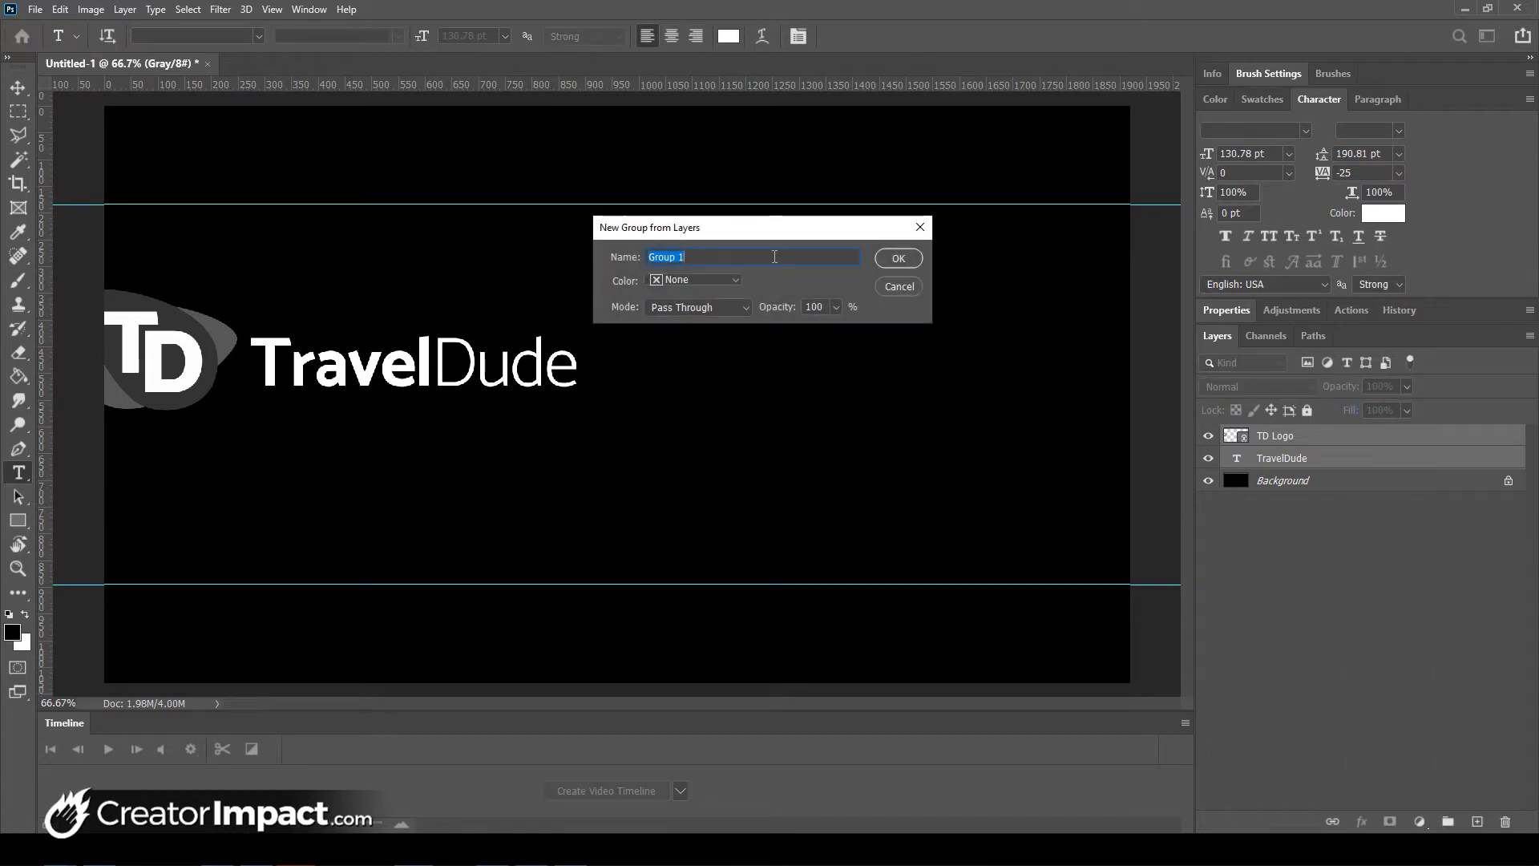
{"action": "type", "text": "Kigi"}
{"action": "key", "text": "Return"}
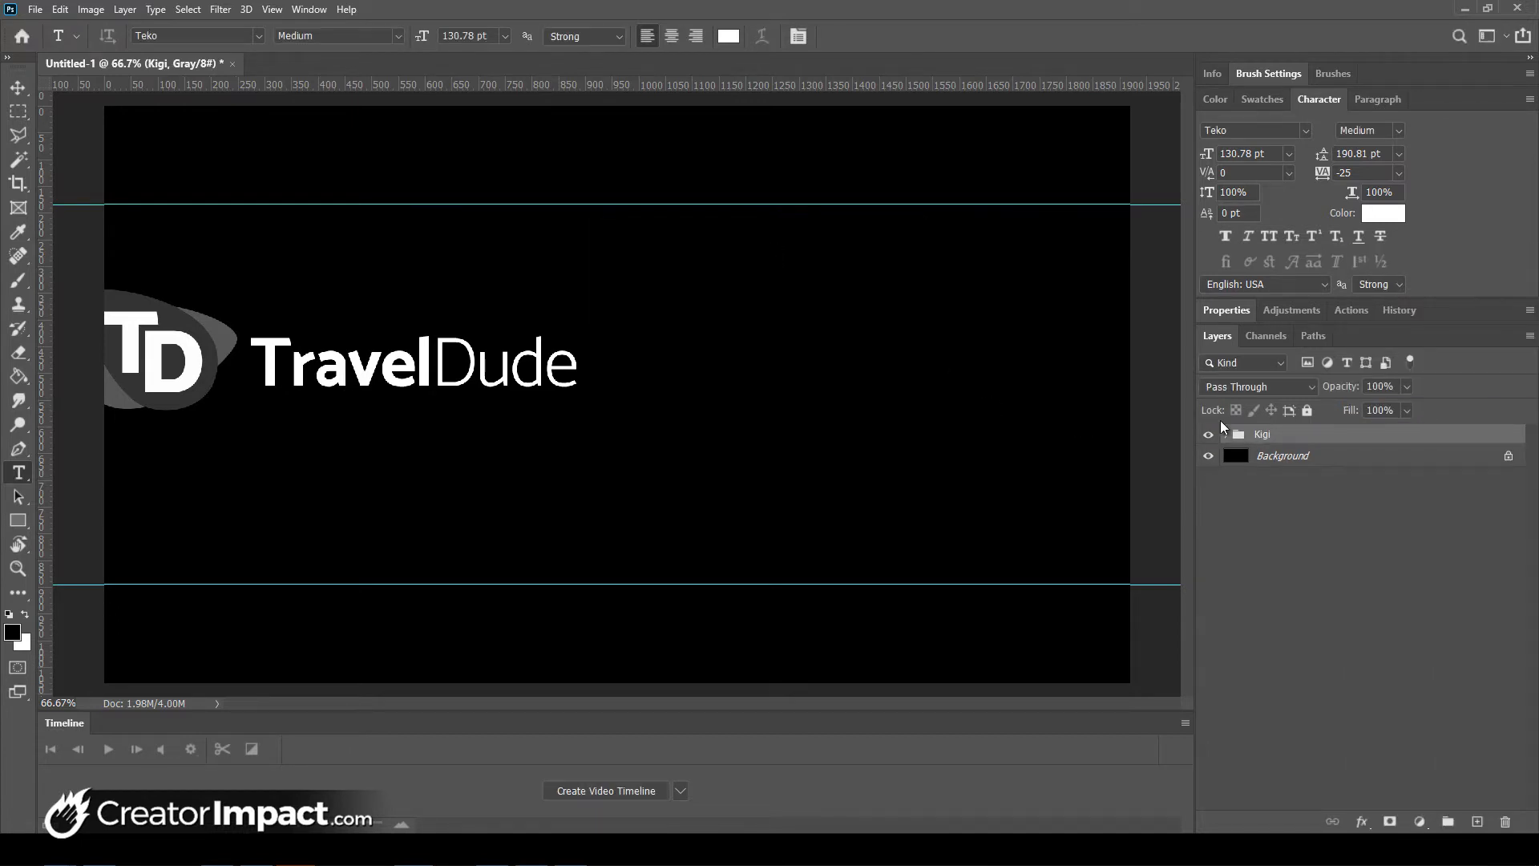
- Rename the Kigi group to Logo
{"action": "double_click", "coordinate": [1262, 435]}
{"action": "type", "text": "Logo"}
{"action": "key", "text": "Return"}
- Scale the Logo group to about 80% and move it up toward the upper left
{"action": "left_click", "coordinate": [60, 9]}
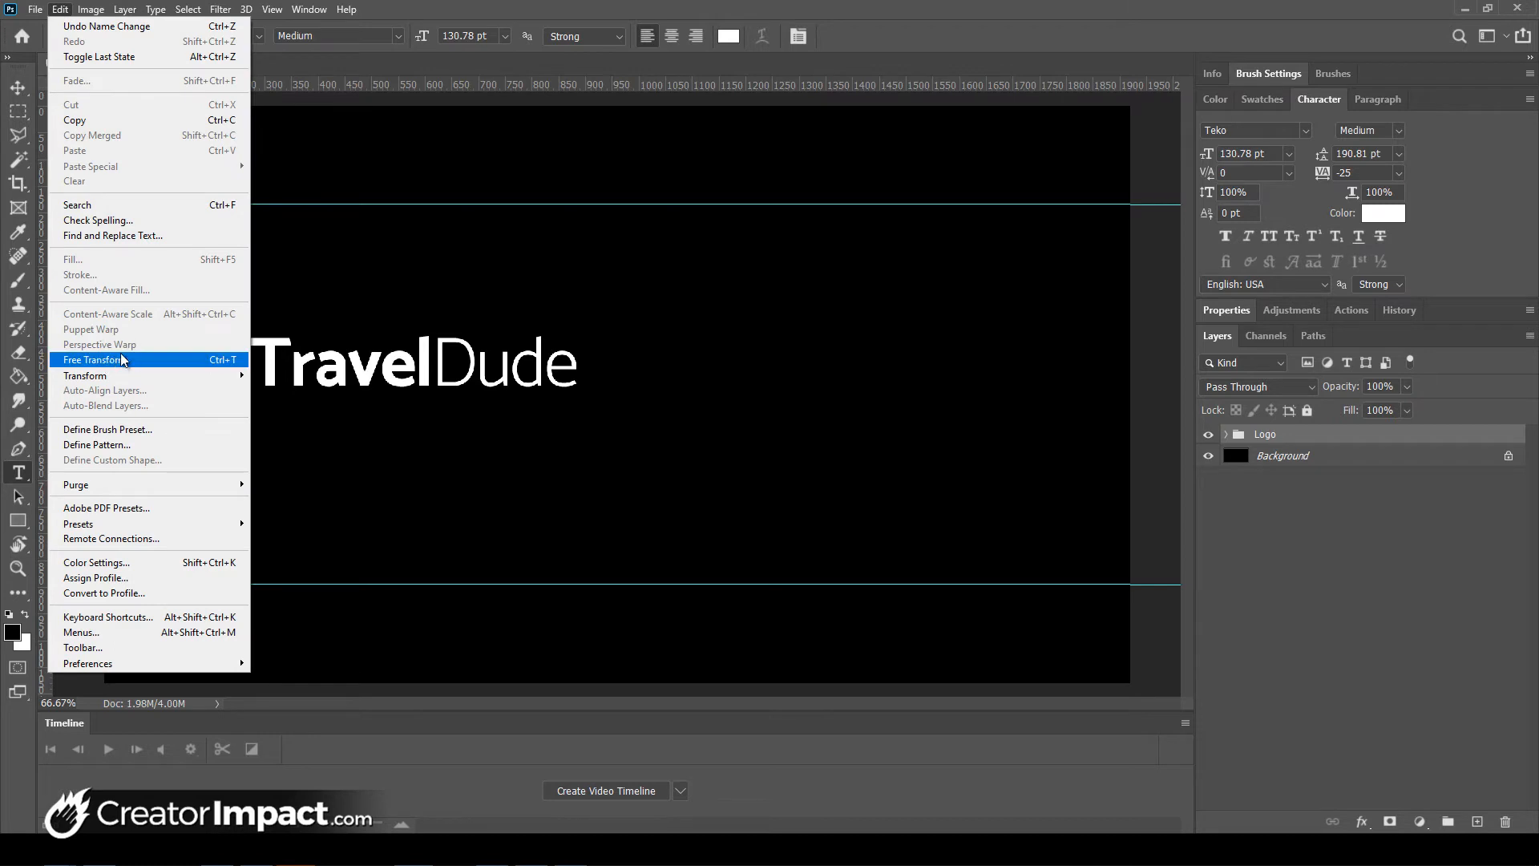
{"action": "left_click", "coordinate": [998, 20]}
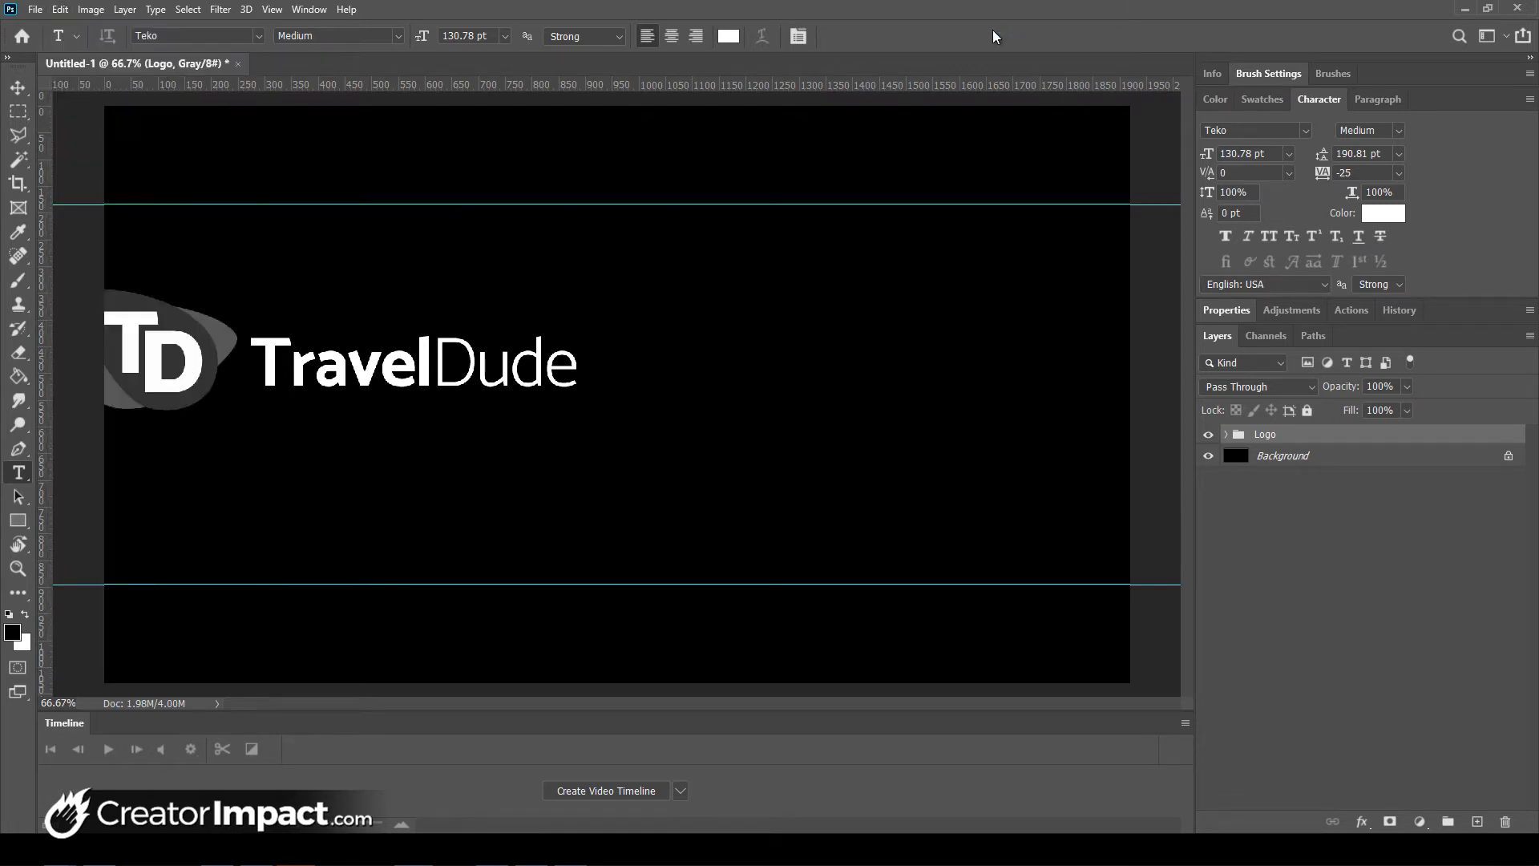
{"action": "key", "text": "ctrl+t"}
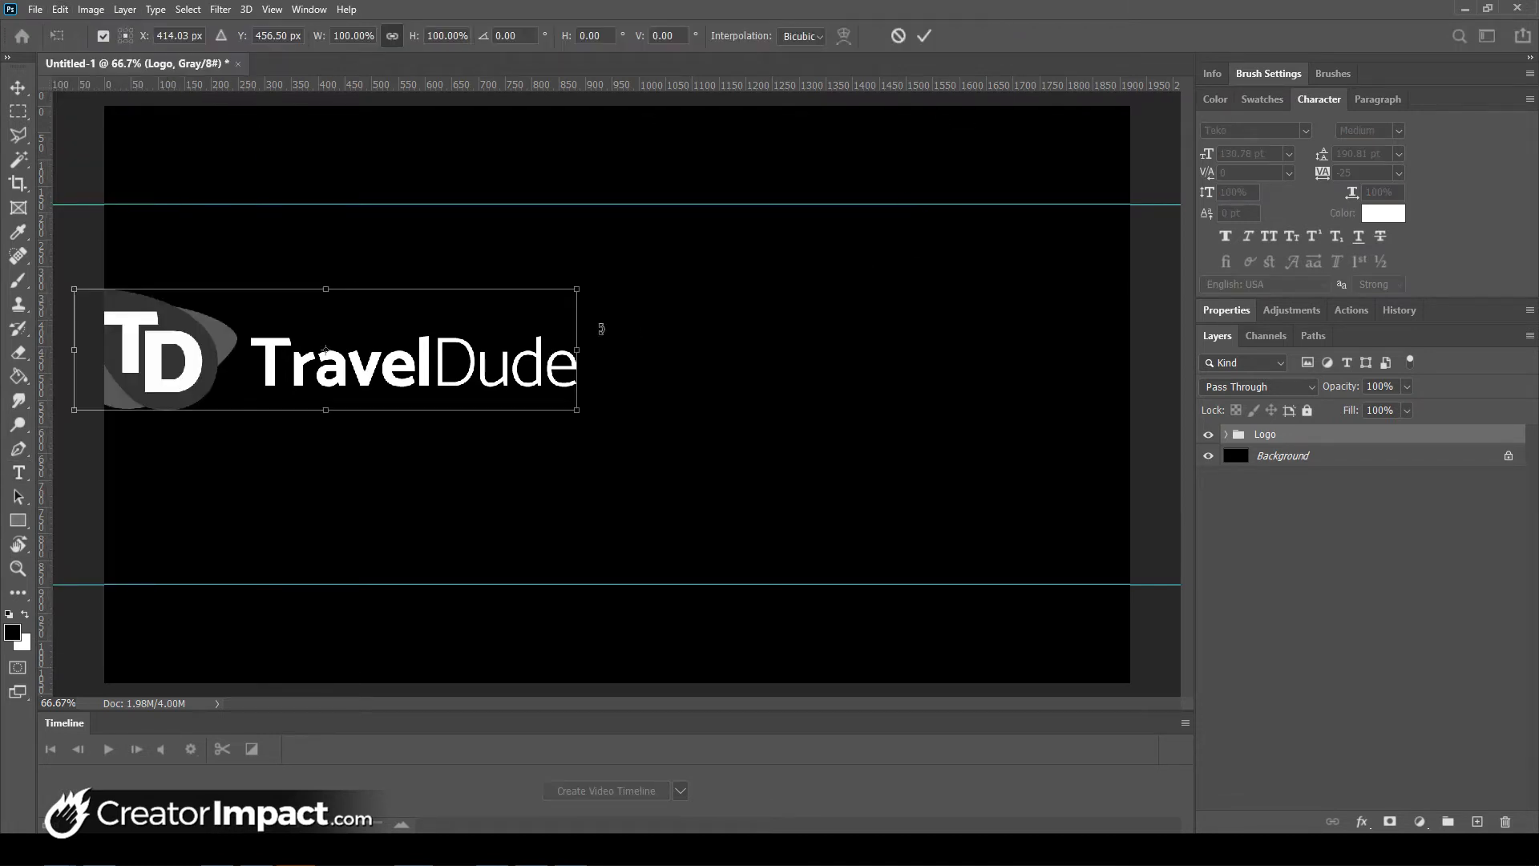
{"action": "left_click_drag", "start_coordinate": [76, 287], "coordinate": [220, 302]}
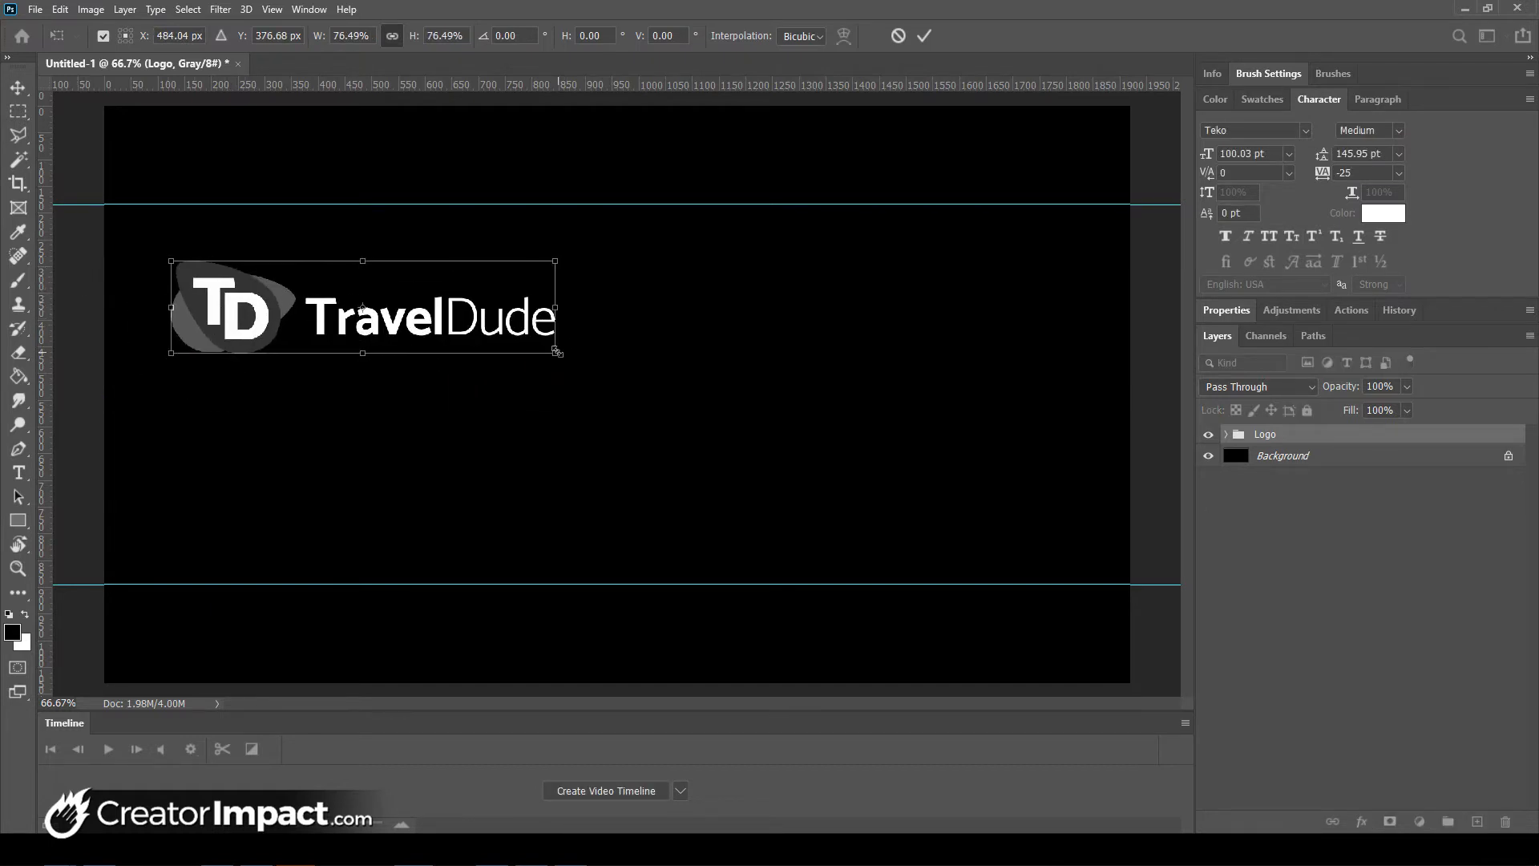
{"action": "left_click_drag", "start_coordinate": [556, 352], "coordinate": [624, 315]}
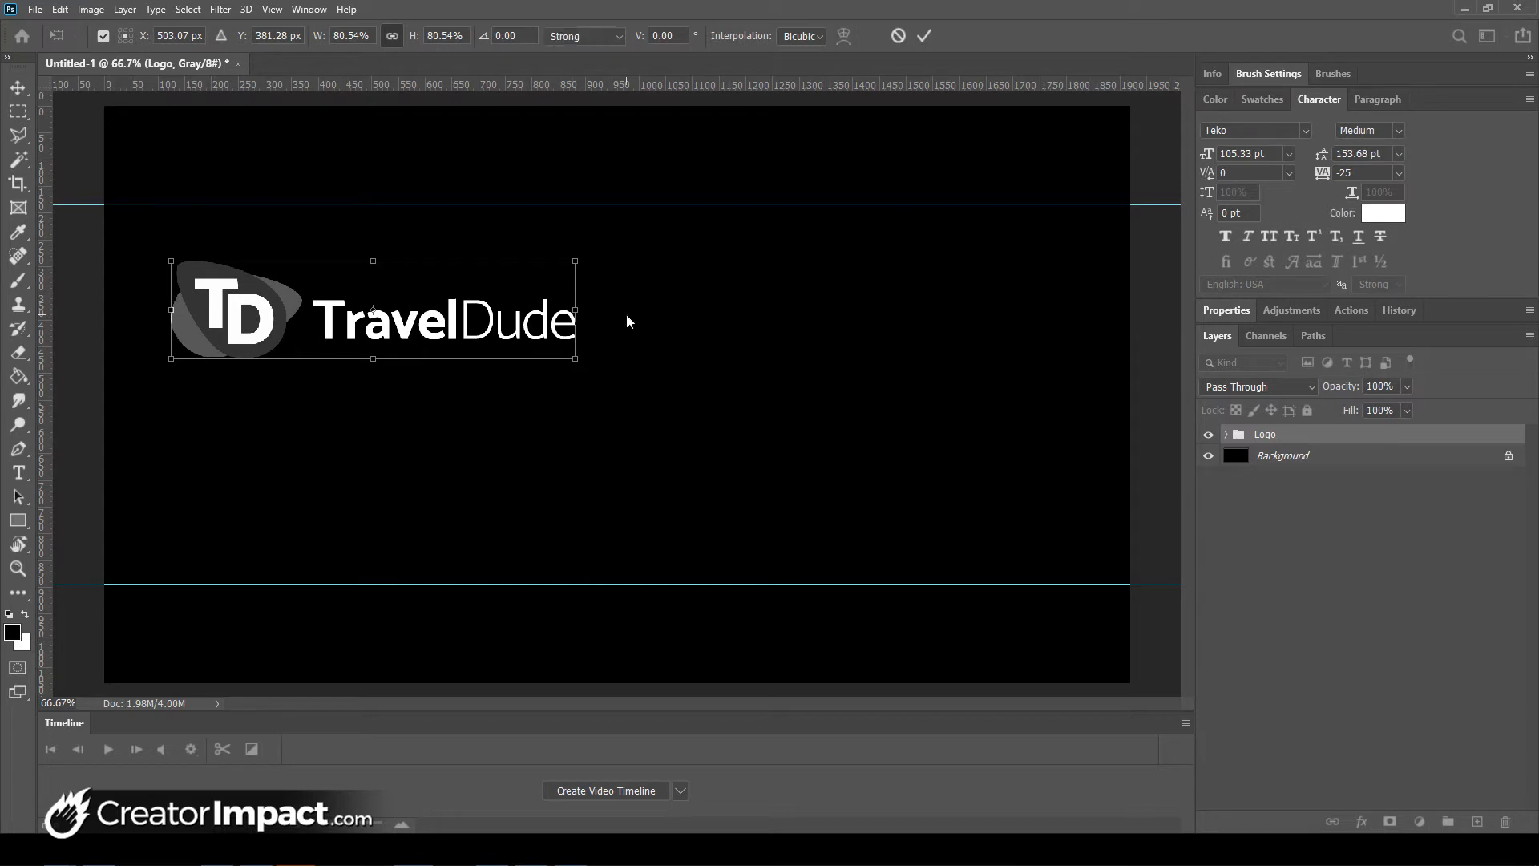
{"action": "key", "text": "Return"}
- Undo an accidental TravelDude move, then collapse the Logo group, leaving it unlocked
{"action": "key", "text": "t"}
{"action": "left_click_drag", "start_coordinate": [459, 323], "coordinate": [454, 334]}
{"action": "key", "text": "ctrl+z"}
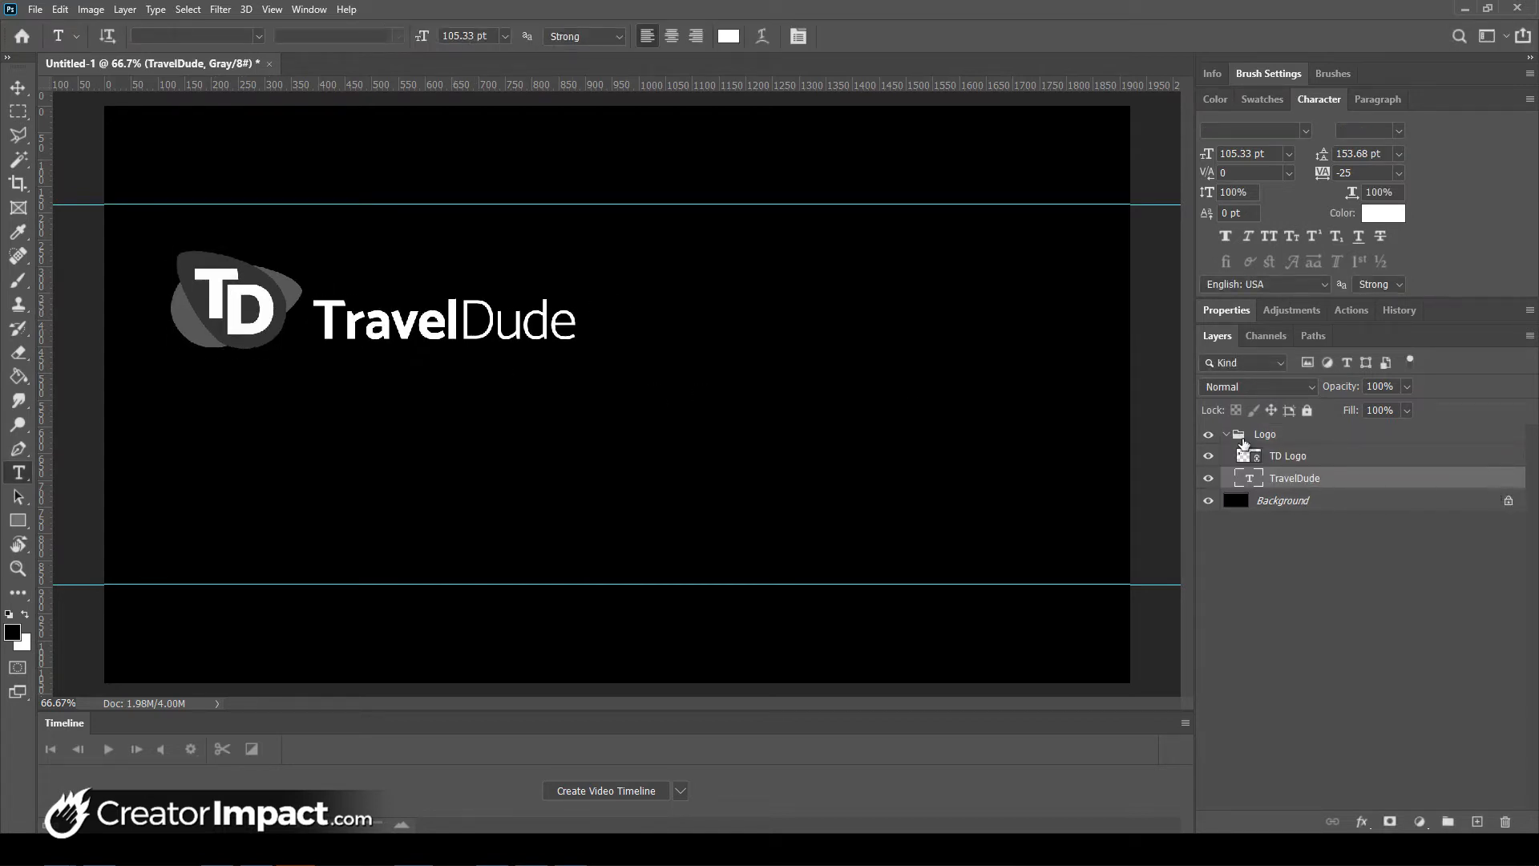
{"action": "left_click", "coordinate": [1292, 436]}
{"action": "left_click", "coordinate": [256, 312], "text": "ctrl"}
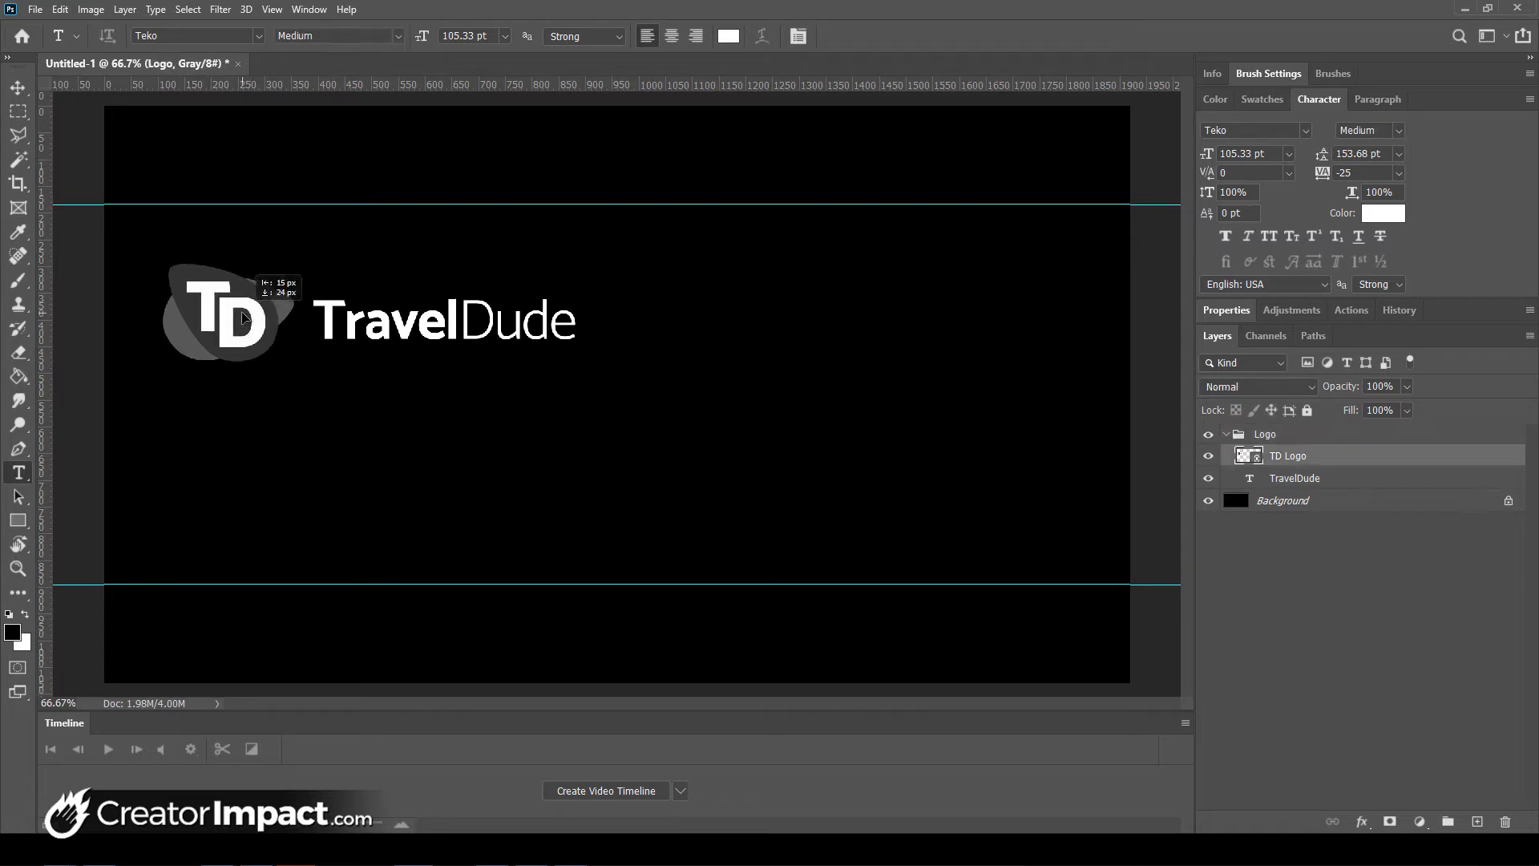
{"action": "left_click", "coordinate": [1227, 438]}
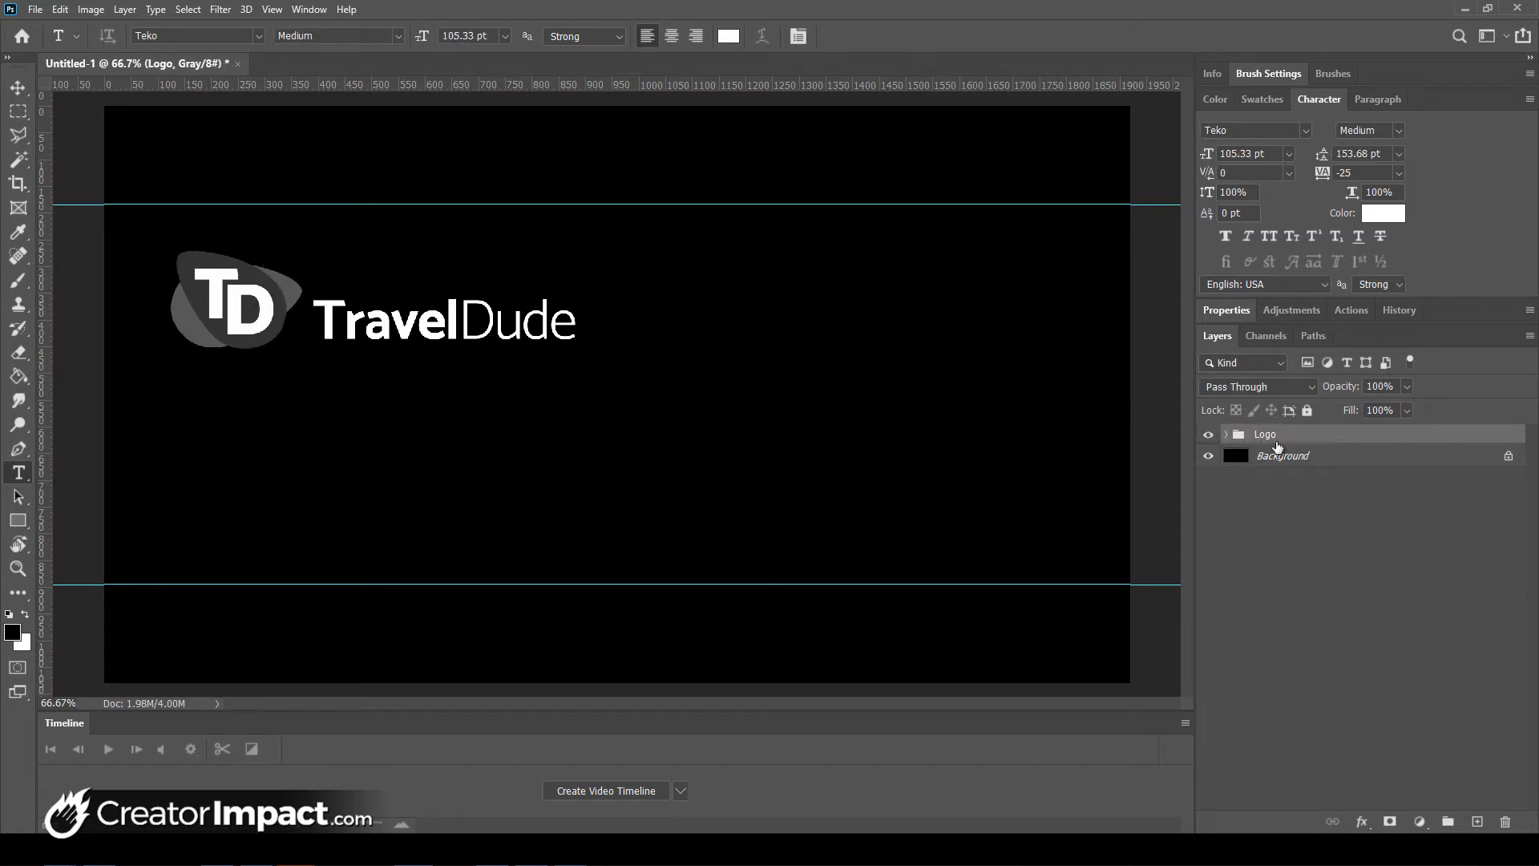
{"action": "left_click", "coordinate": [1306, 411]}
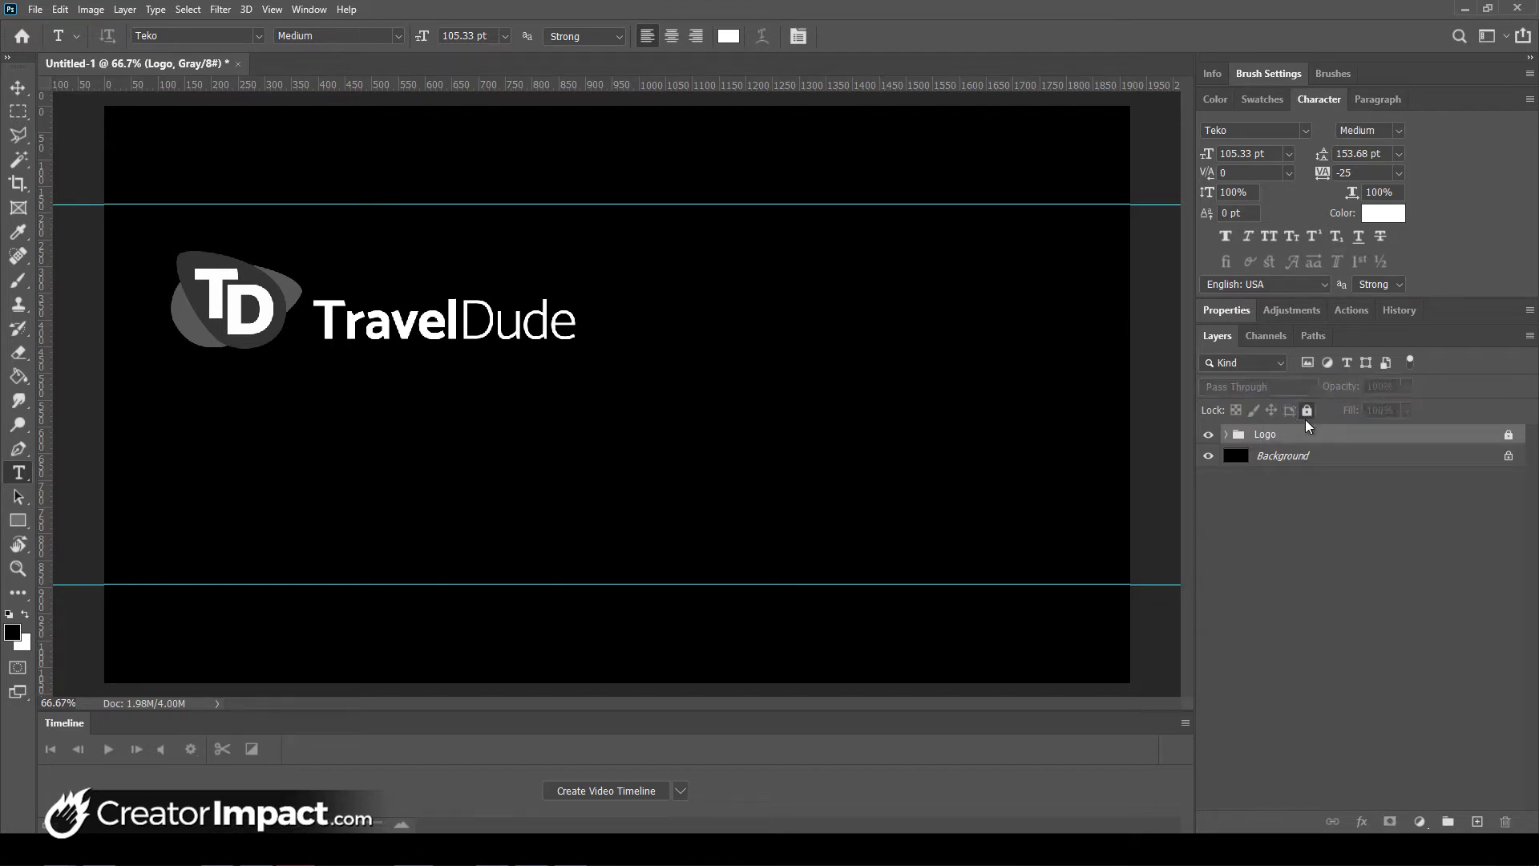
{"action": "key", "text": "ctrl+z"}
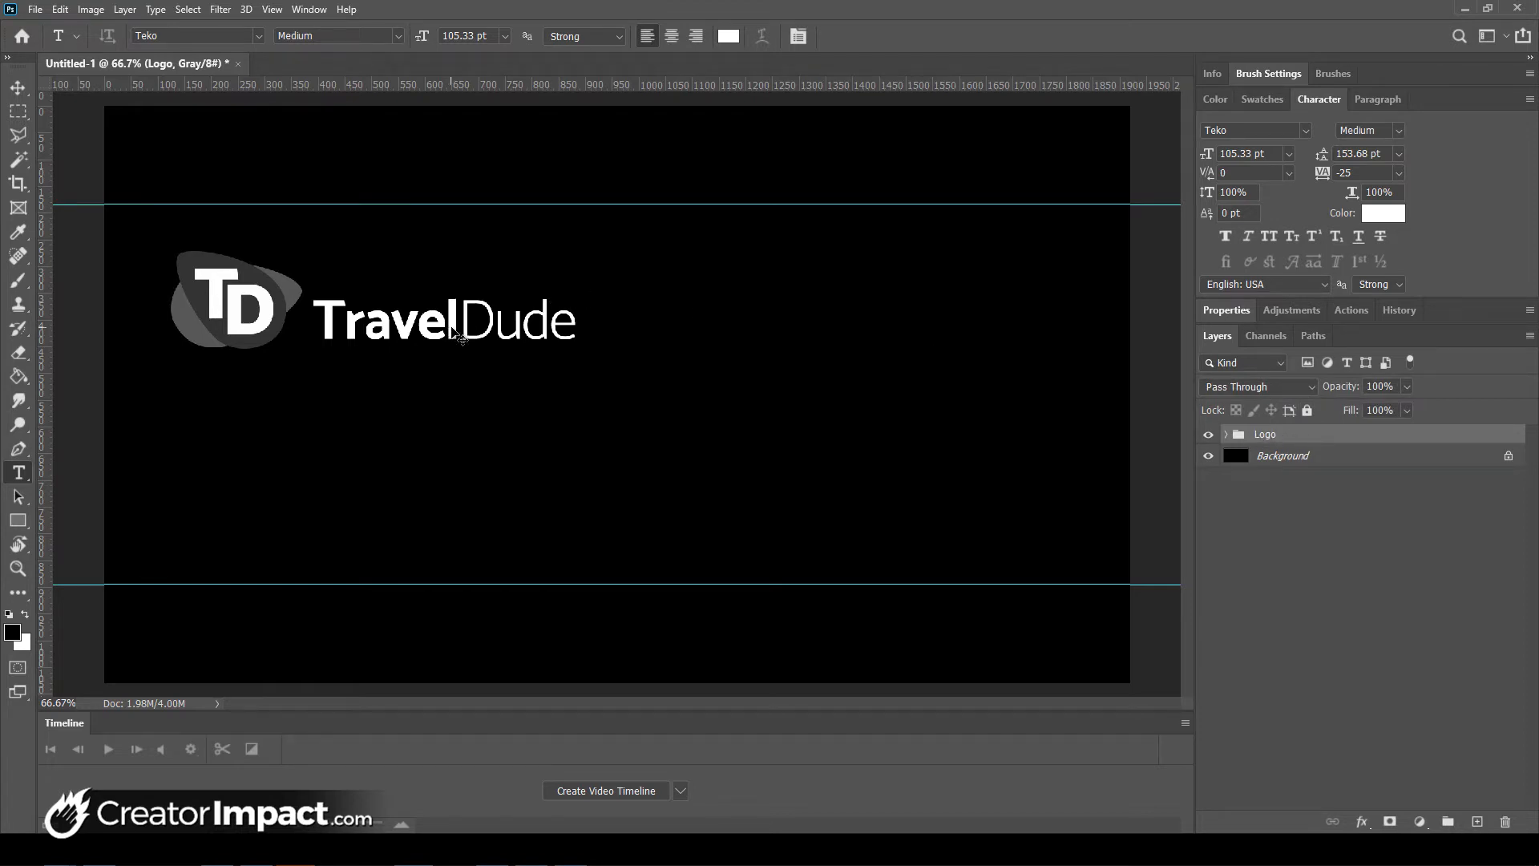
- Undo an accidental move of the TravelDude text, leaving the menus unchanged
{"action": "left_click_drag", "start_coordinate": [457, 337], "coordinate": [515, 481]}
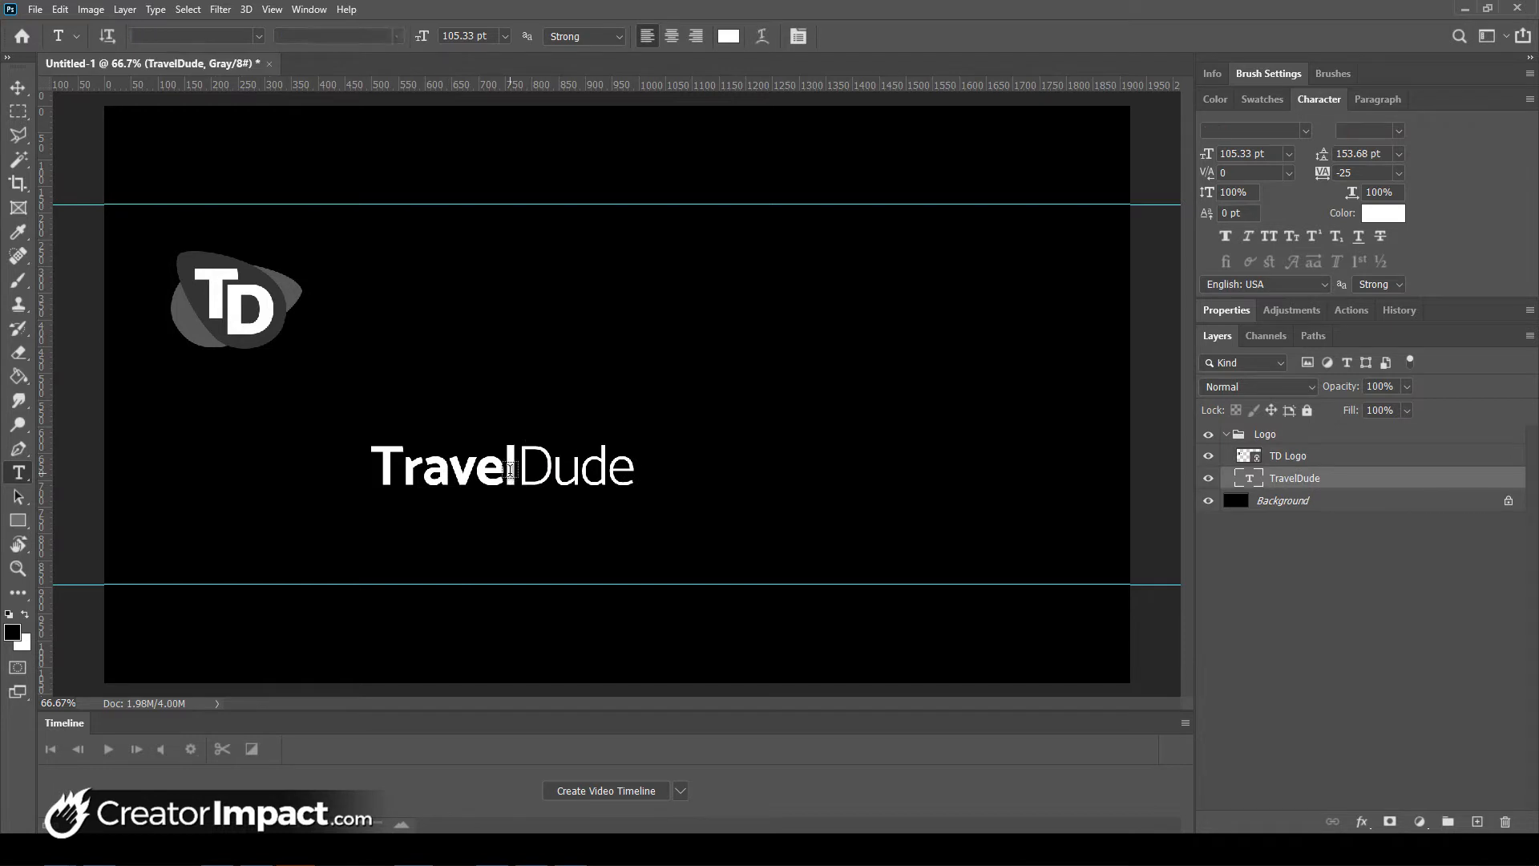
{"action": "key", "text": "ctrl+z"}
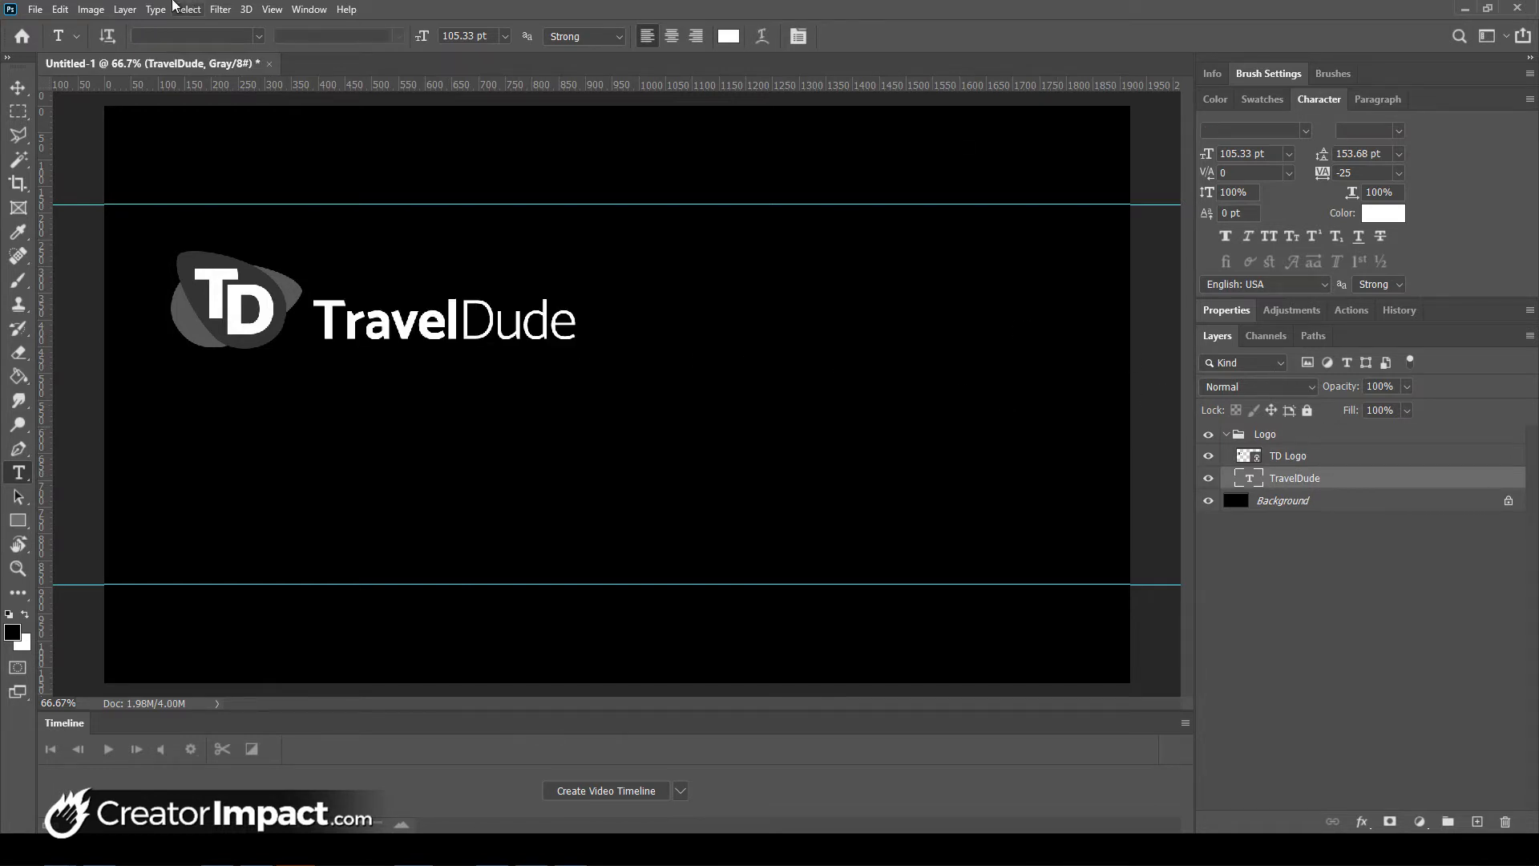
{"action": "left_click", "coordinate": [60, 11]}
{"action": "left_click", "coordinate": [640, 4]}
- Free-transform the Logo group to move it slightly higher on the canvas
{"action": "left_click", "coordinate": [1298, 435]}
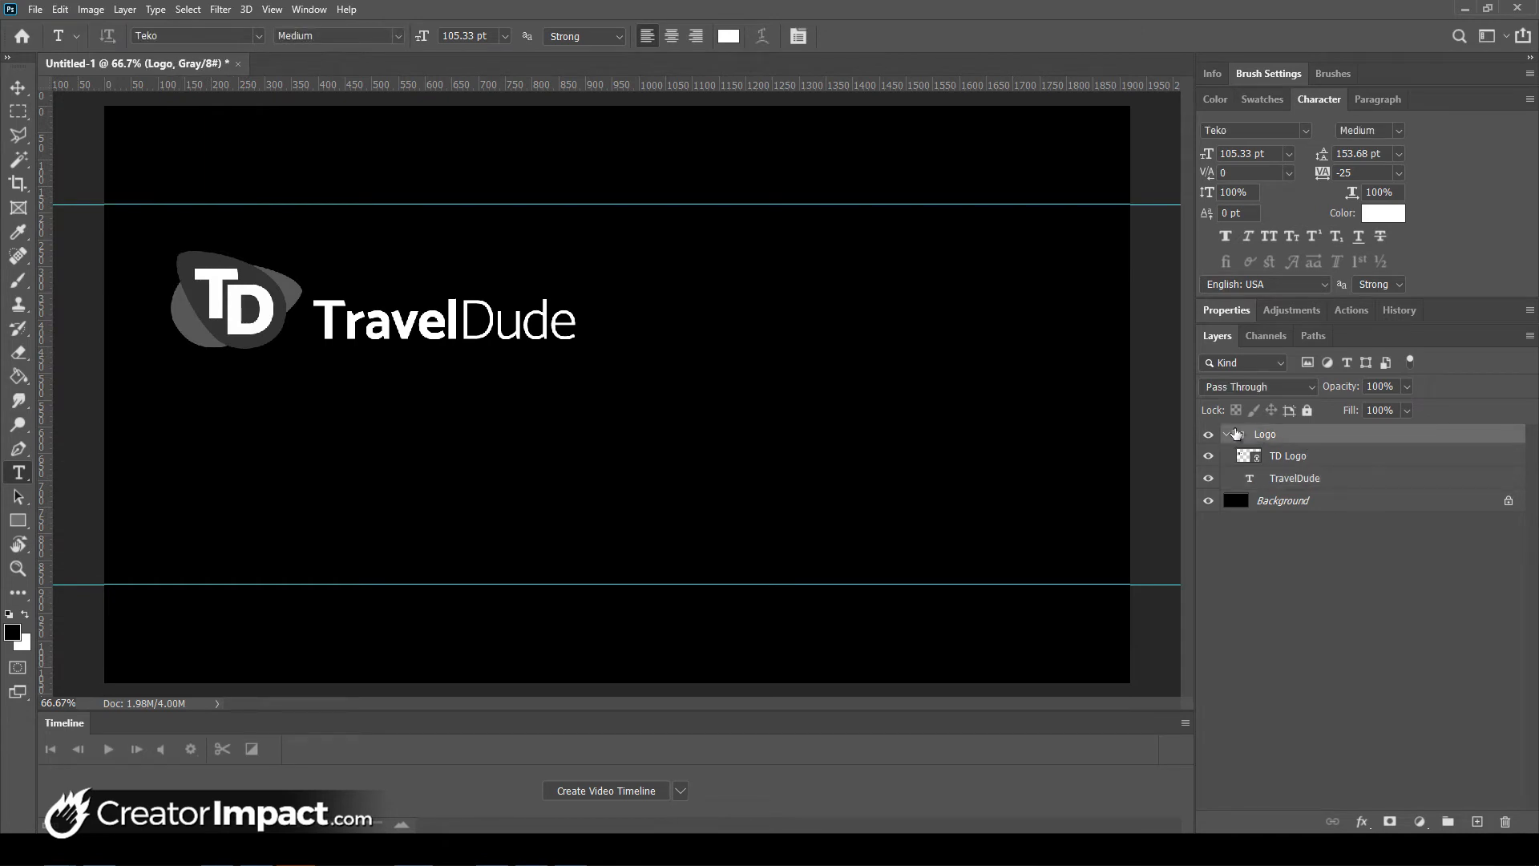
{"action": "key", "text": "ctrl+t"}
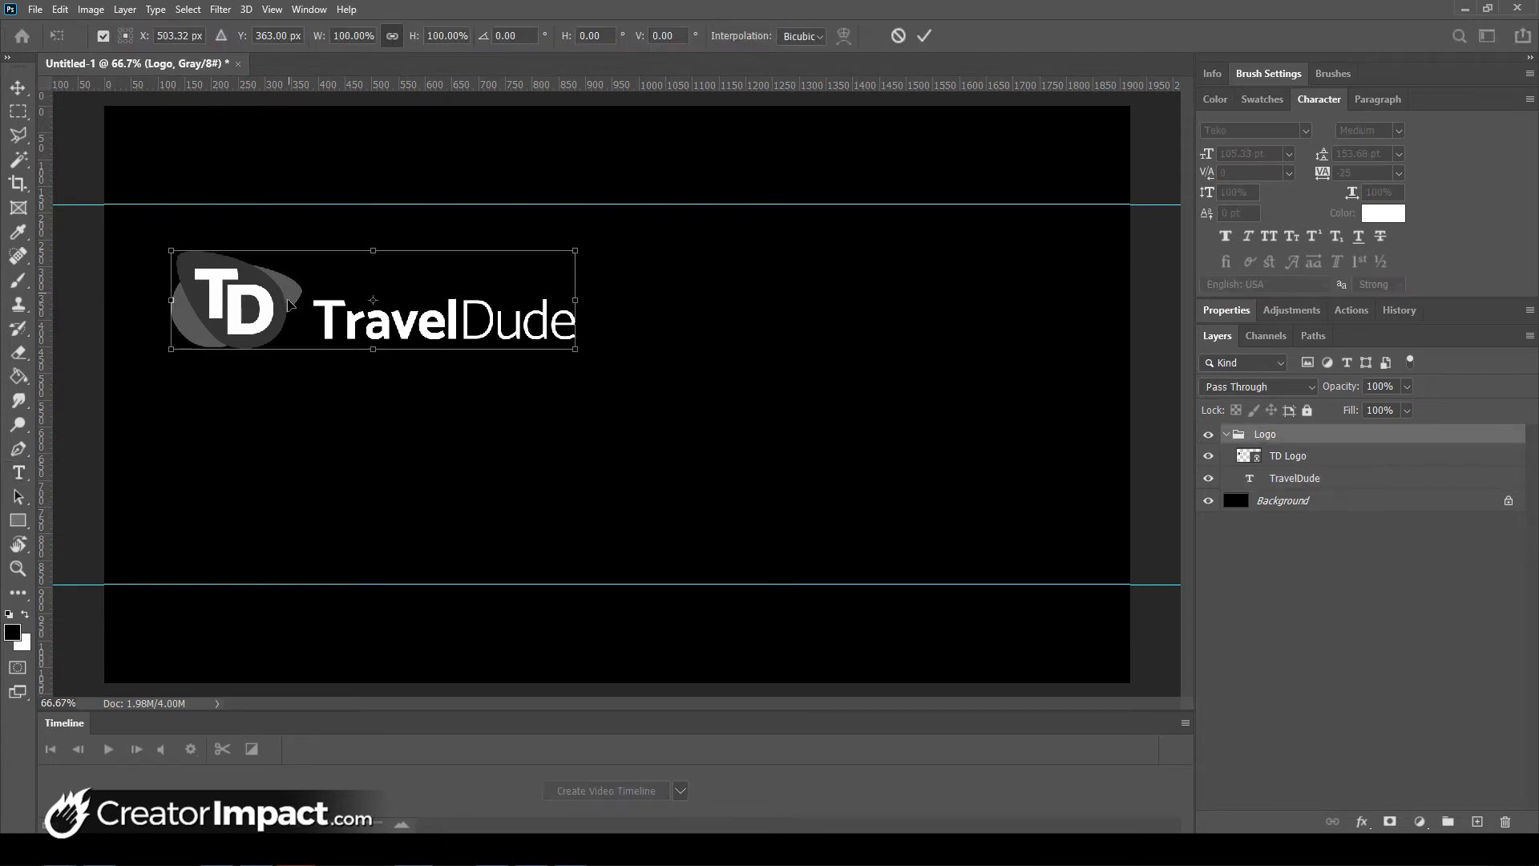
{"action": "mouse_move", "coordinate": [293, 300]}
{"action": "left_mouse_down"}
{"action": "mouse_move", "coordinate": [289, 335]}
{"action": "mouse_move", "coordinate": [274, 289]}
{"action": "left_mouse_up"}
{"action": "left_click_drag", "start_coordinate": [285, 353], "coordinate": [288, 301]}
{"action": "key", "text": "Return"}
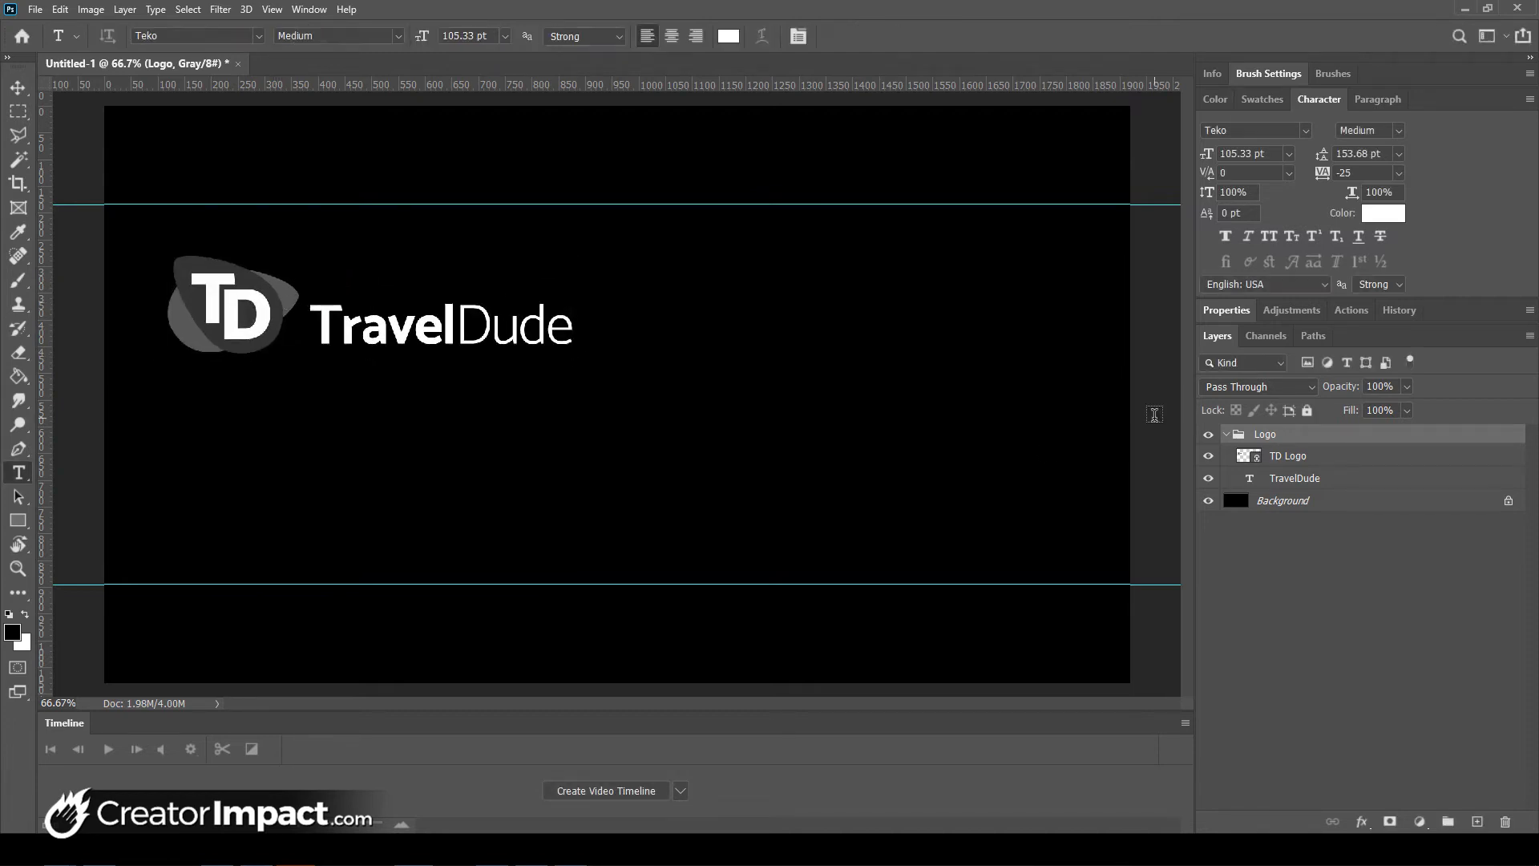
- Start a new text layer on the canvas to the right of the logo
{"action": "left_click", "coordinate": [1528, 336]}
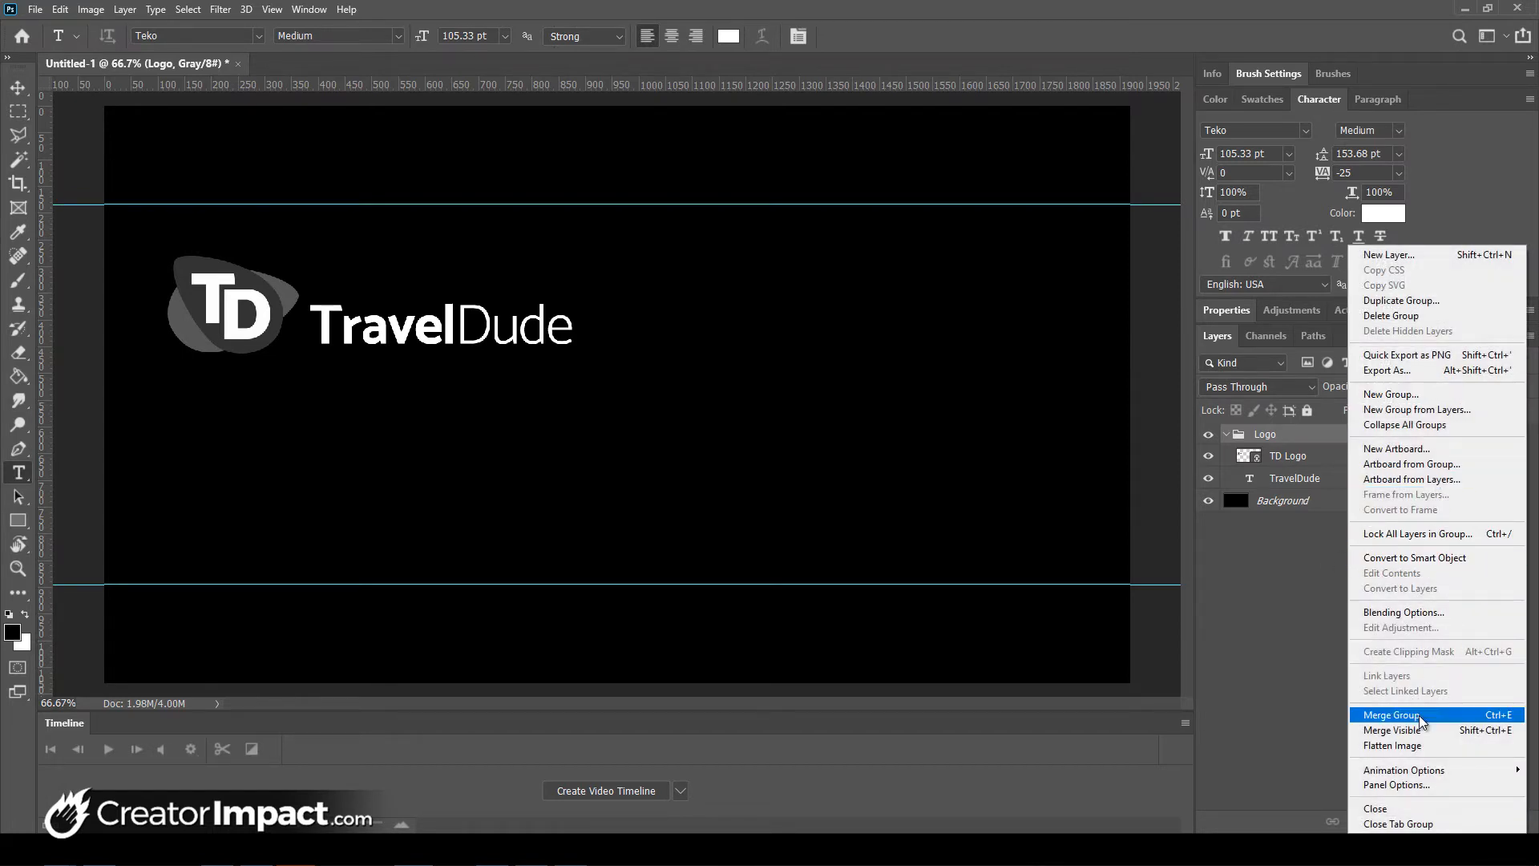
{"action": "left_click", "coordinate": [1271, 681]}
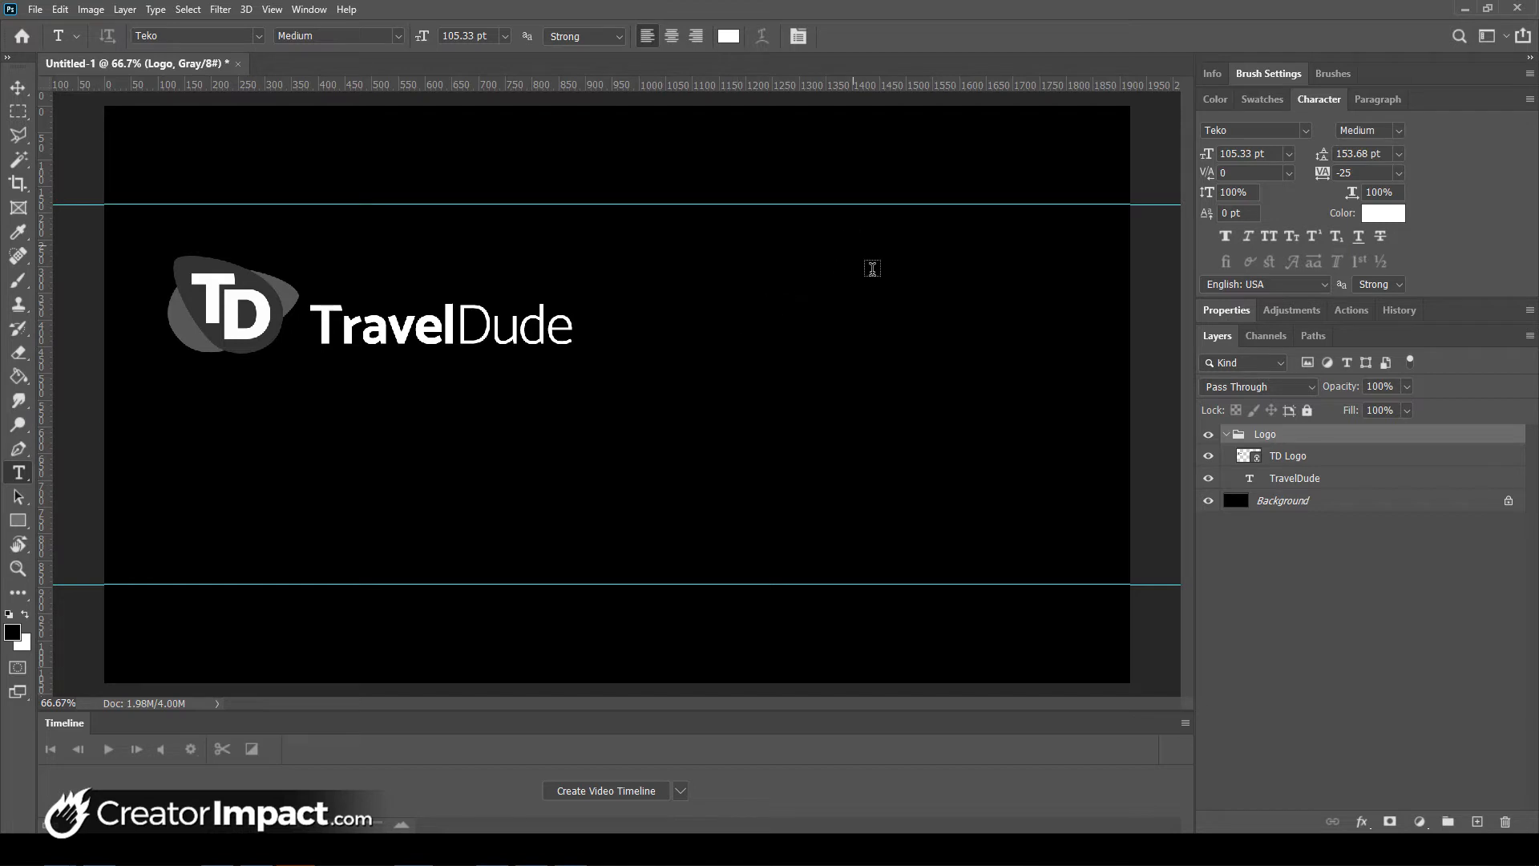
{"action": "left_click", "coordinate": [797, 302]}
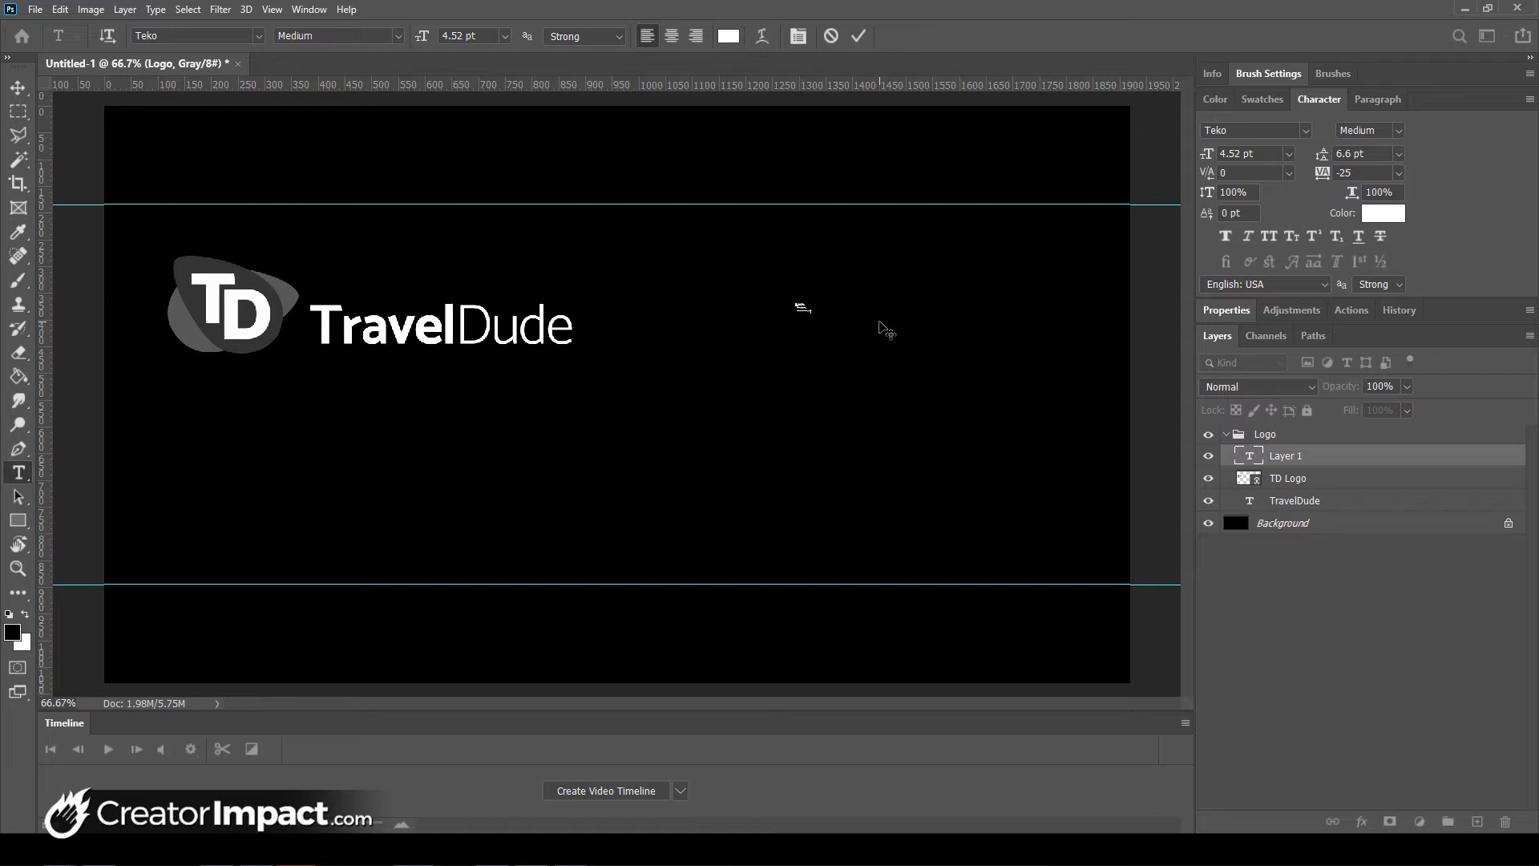
- Commit the three-line tagline, move its layer above the Logo group, and scale it to 57.76 pt
{"action": "key", "text": "ctrl+Return"}
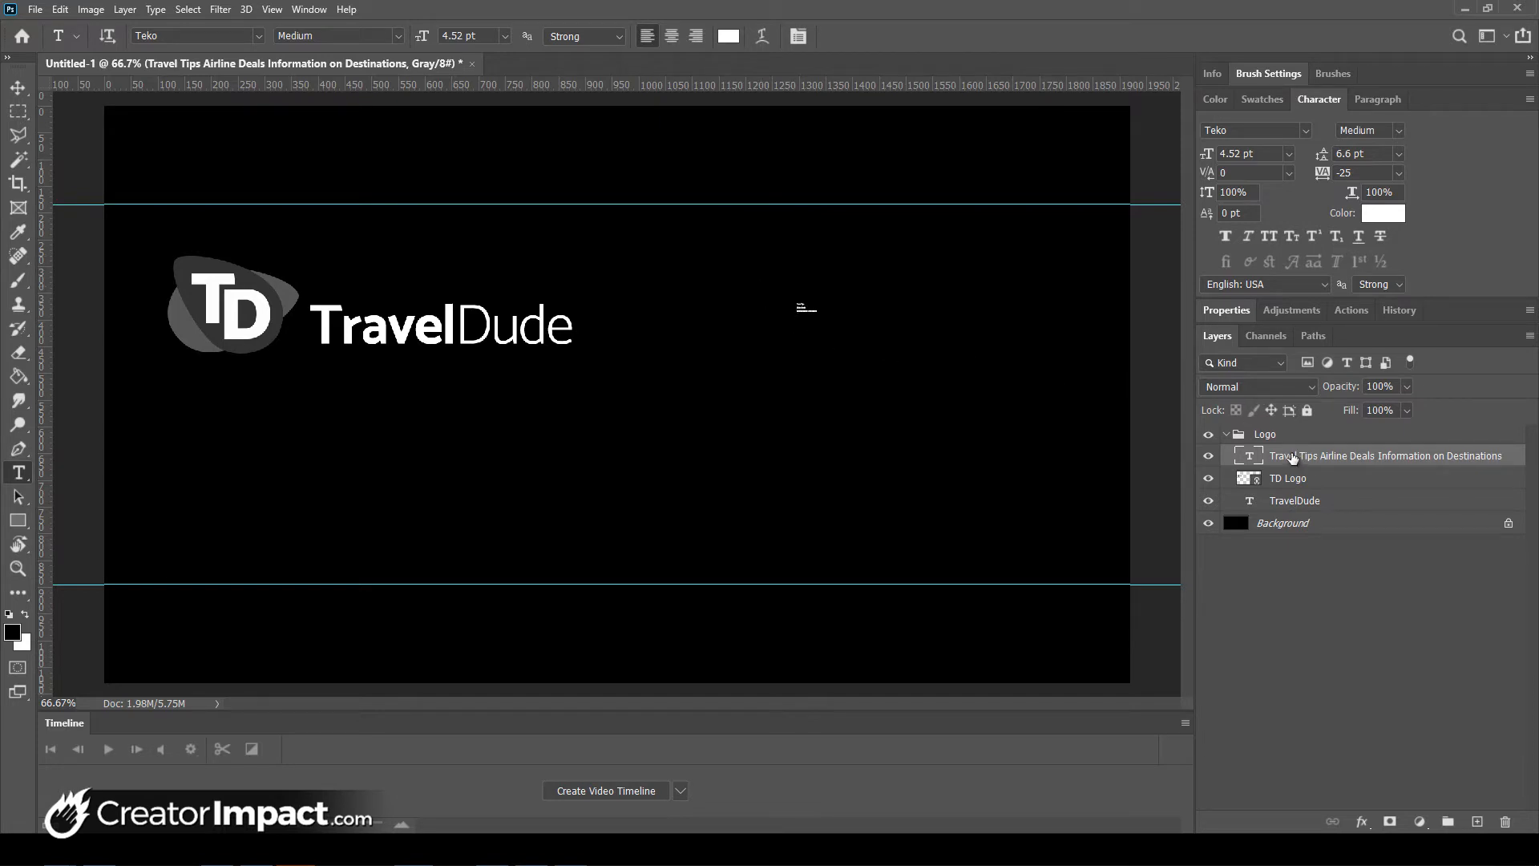
{"action": "left_click_drag", "start_coordinate": [1299, 457], "coordinate": [1306, 433]}
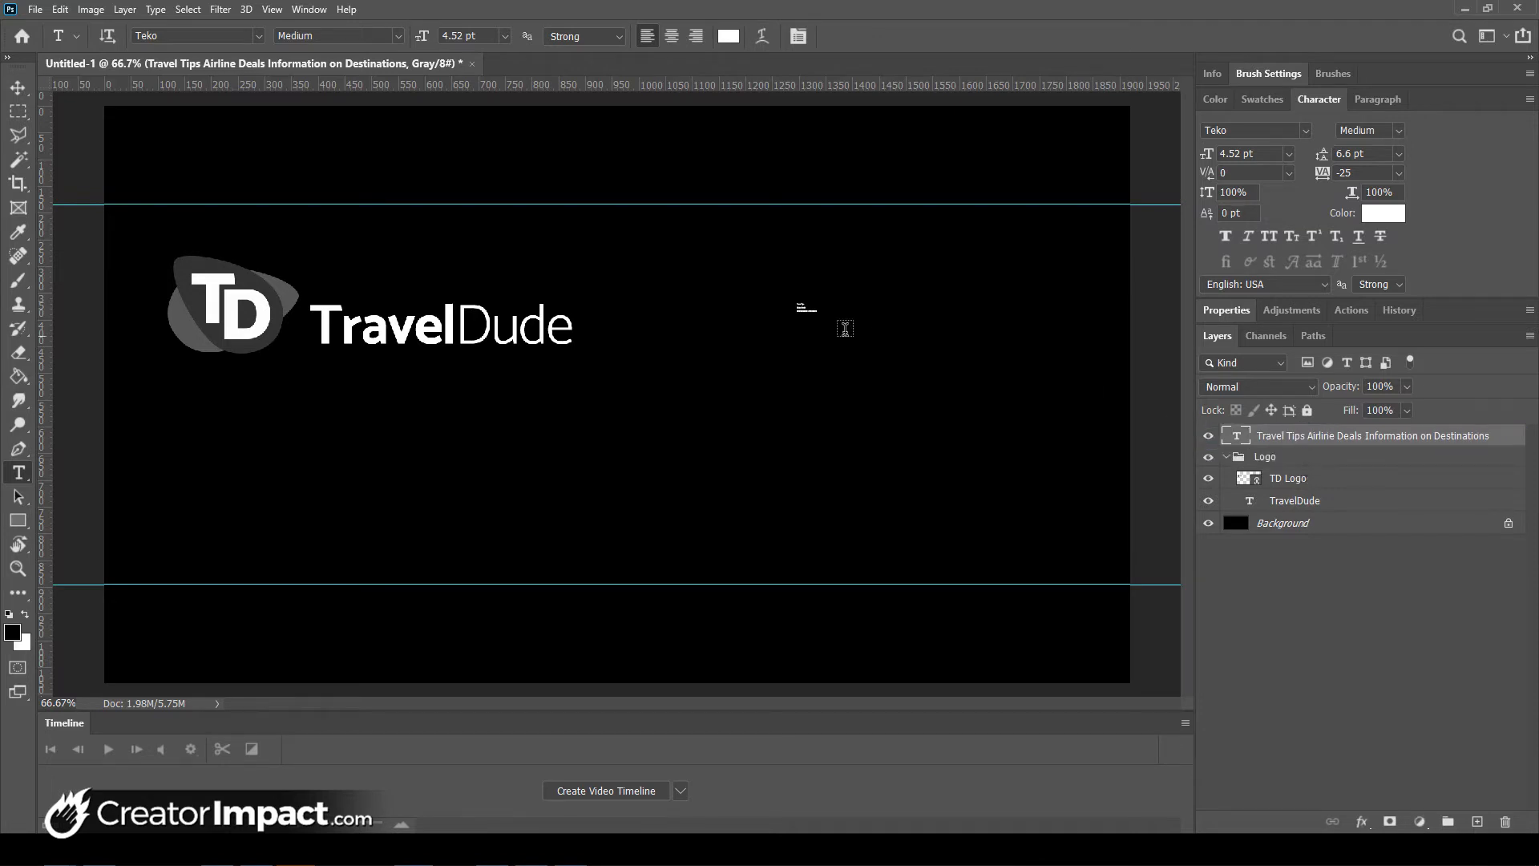
{"action": "key", "text": "ctrl+t"}
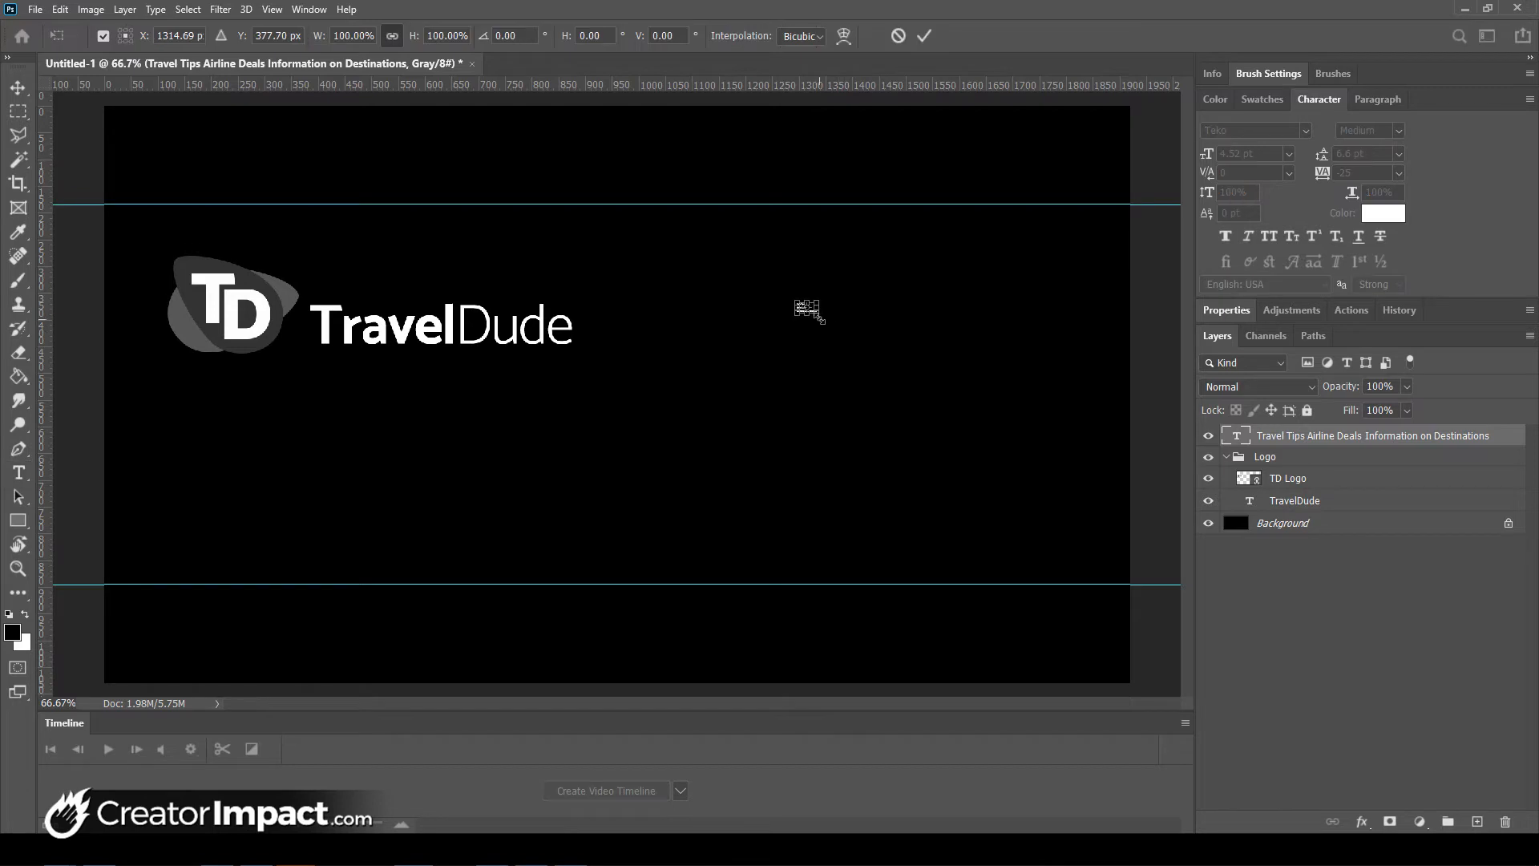
{"action": "left_click_drag", "start_coordinate": [832, 323], "coordinate": [1054, 447]}
{"action": "key", "text": "Return"}
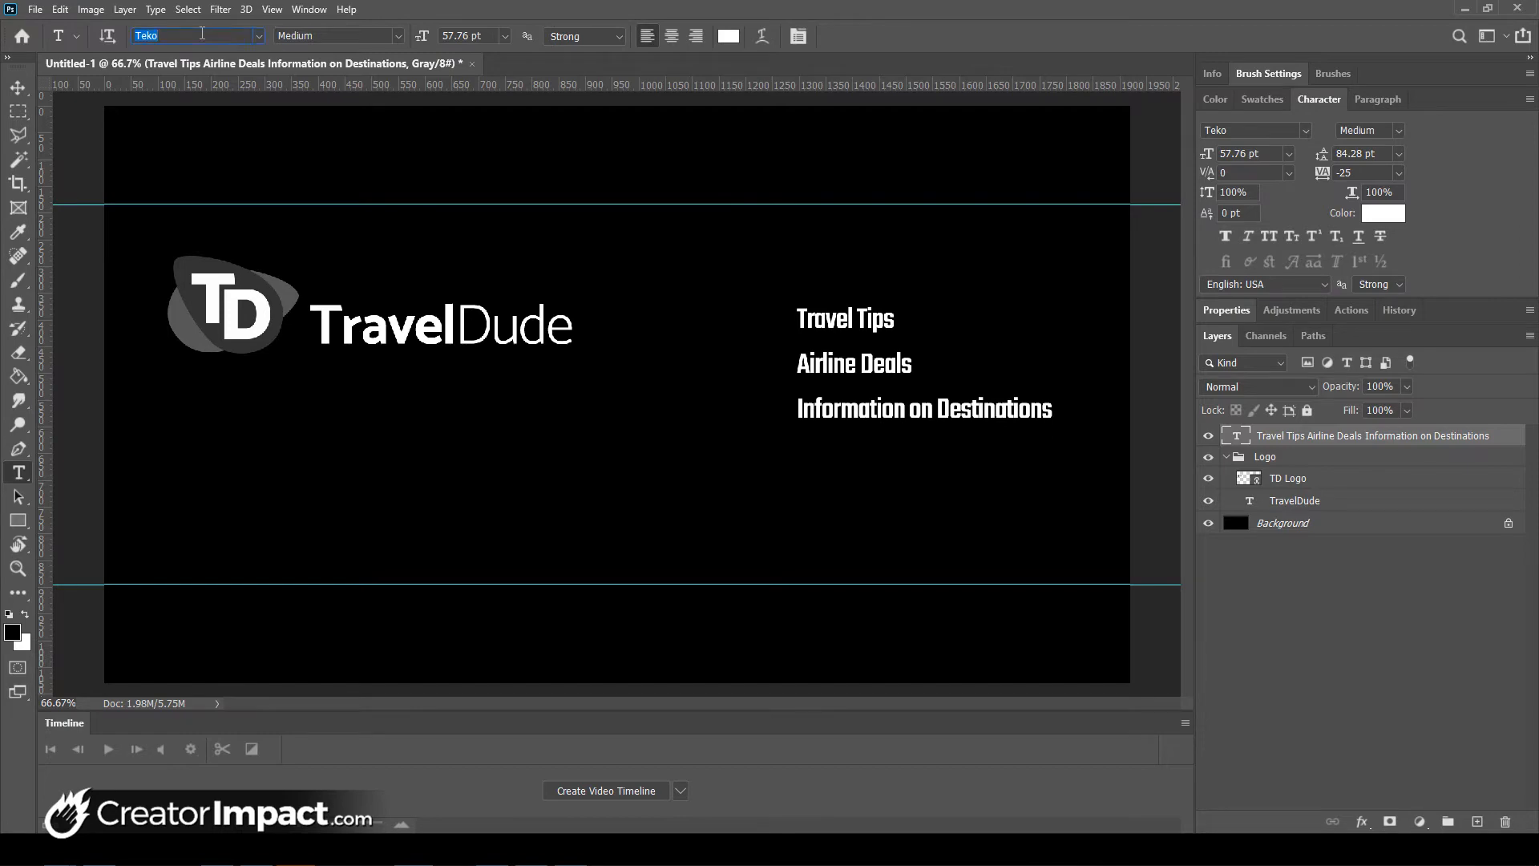
- Set the tagline to Catamaran Regular and add 'for Newbies' and 'Online' to its lines
{"action": "type", "text": "cata"}
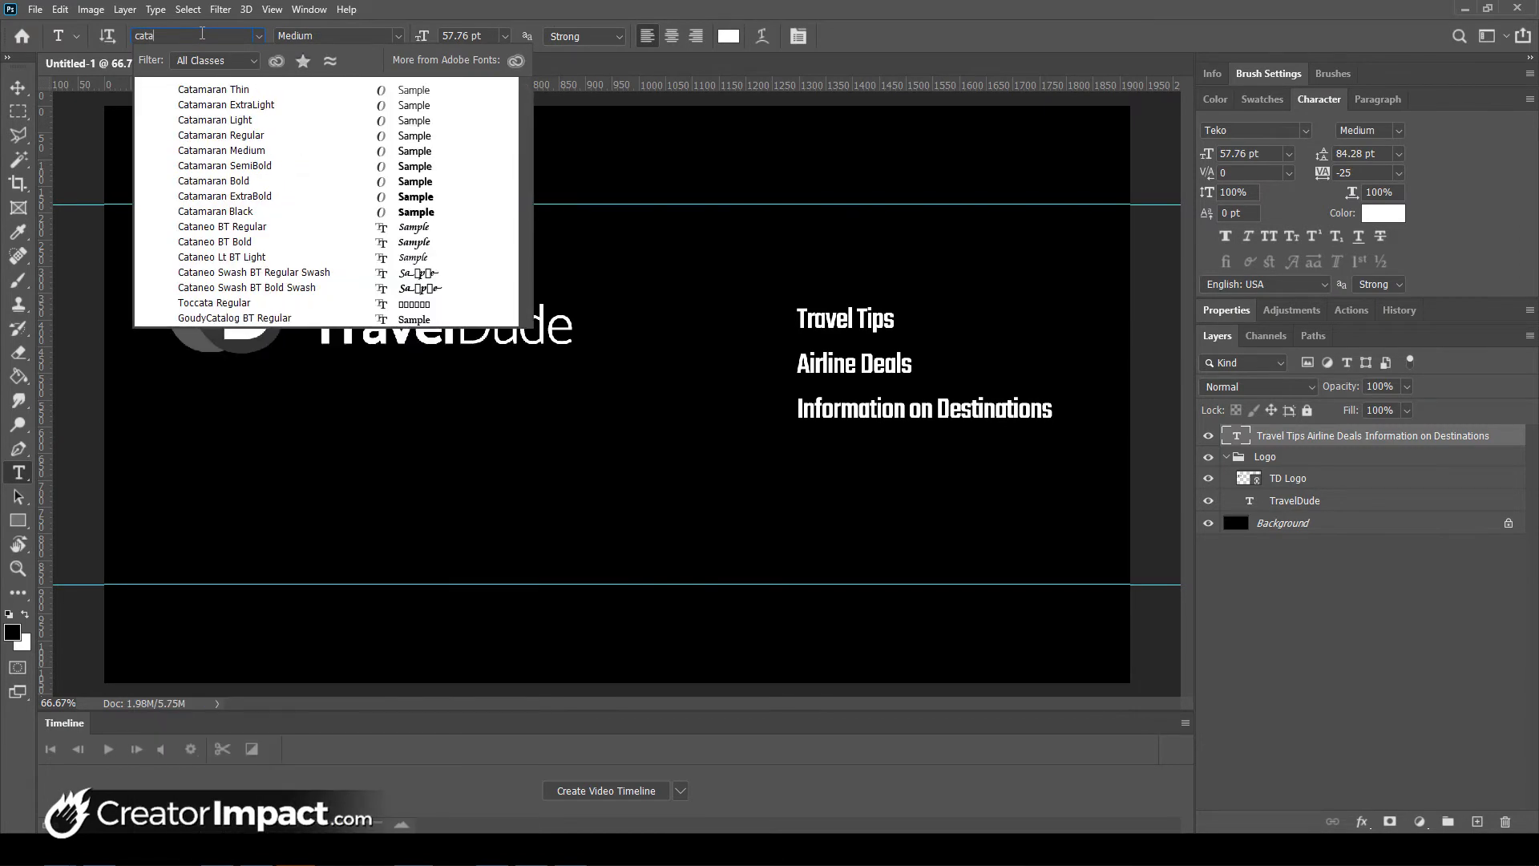
{"action": "left_click", "coordinate": [256, 137]}
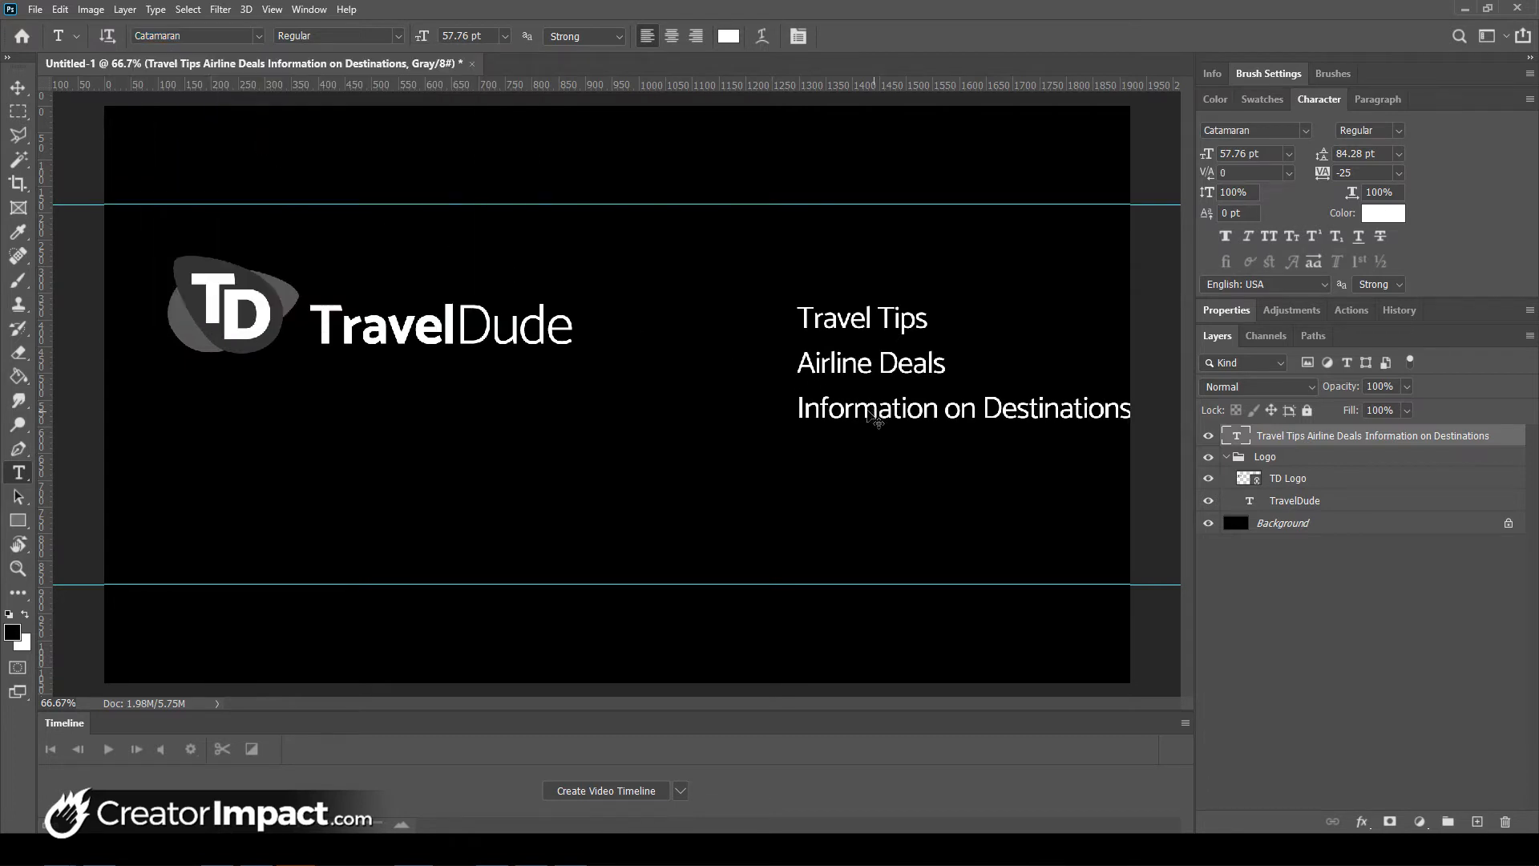
{"action": "left_click_drag", "start_coordinate": [873, 417], "coordinate": [823, 384]}
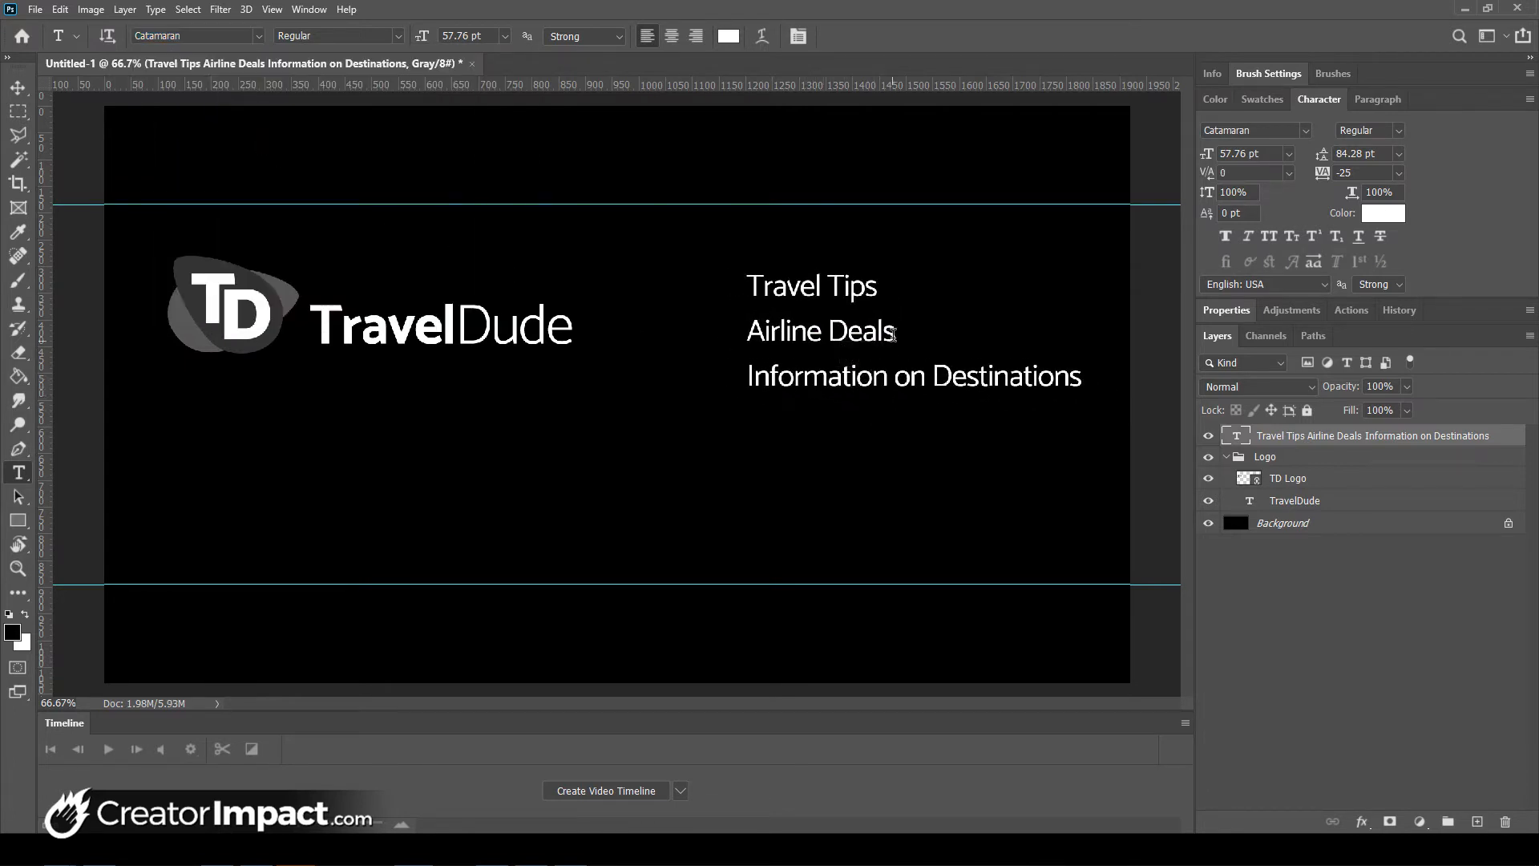
{"action": "left_click", "coordinate": [877, 269]}
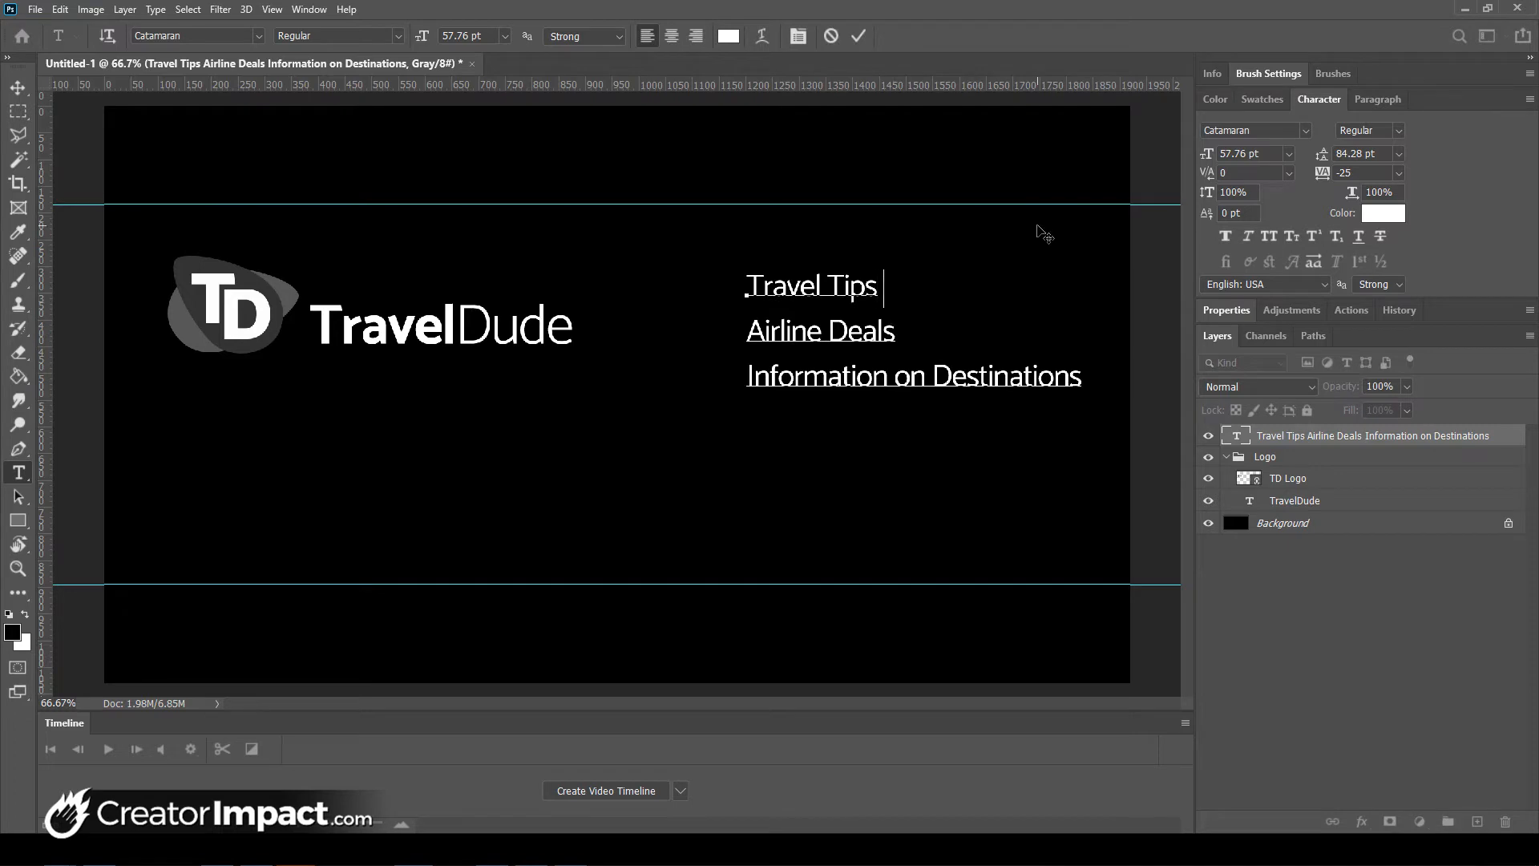
{"action": "type", "text": "for New"}
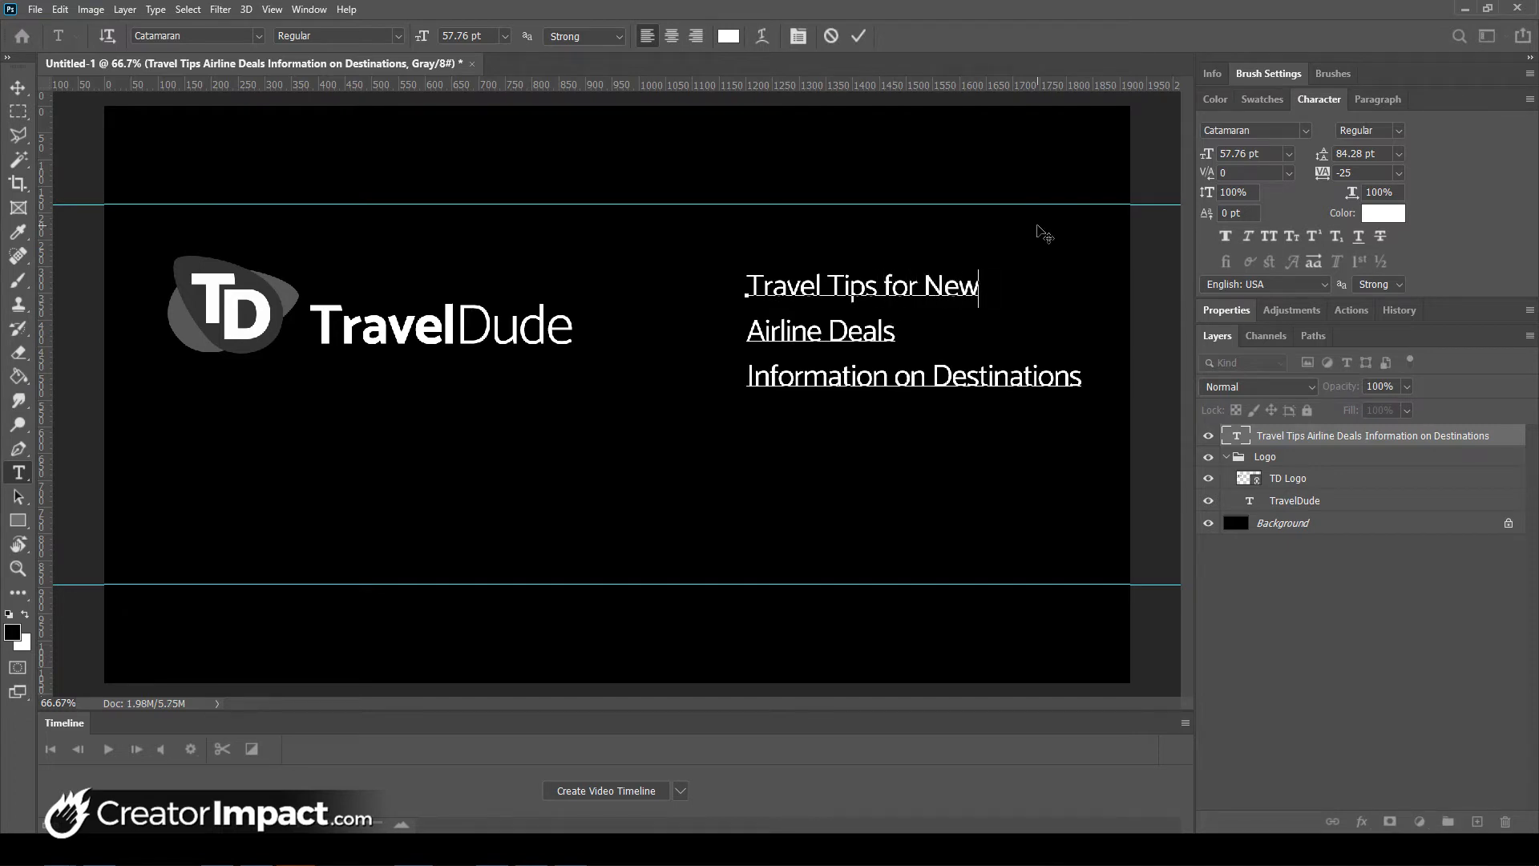
{"action": "type", "text": "bies"}
{"action": "type", "text": "o"}
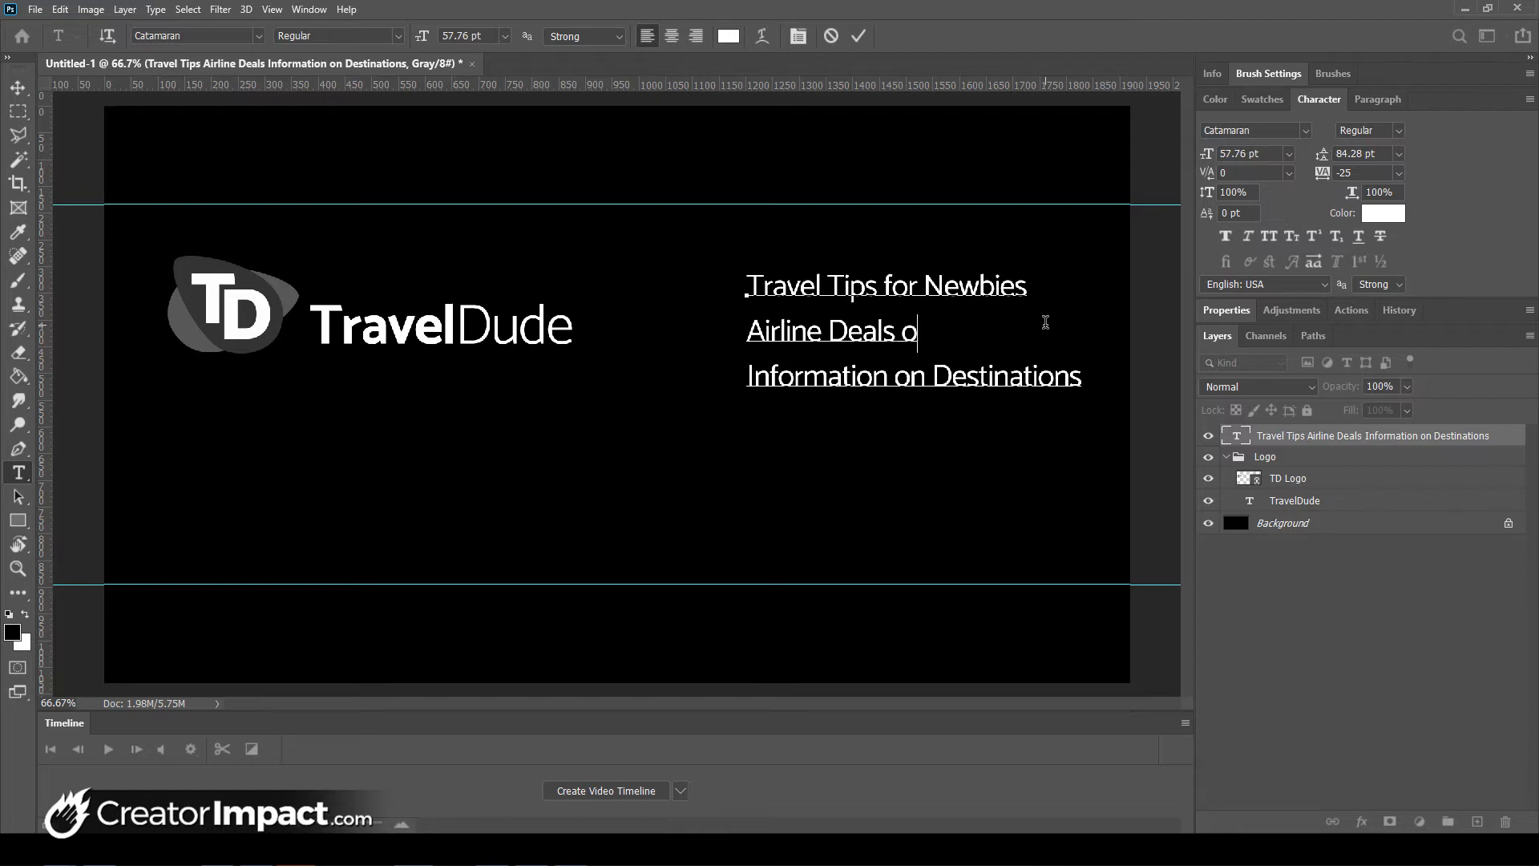
{"action": "type", "text": "nline"}
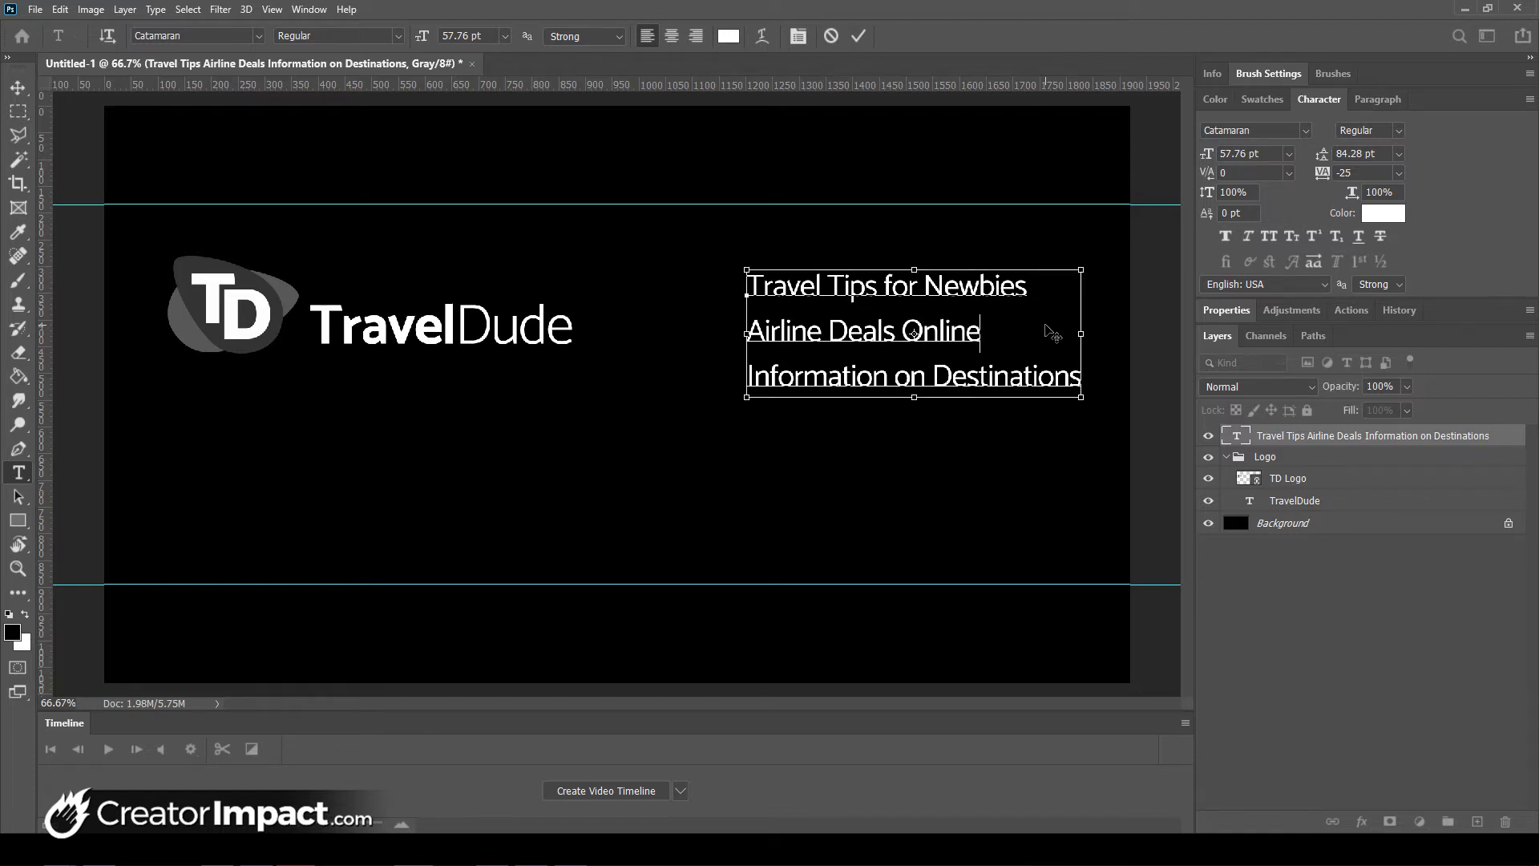
{"action": "key", "text": "ctrl+Return"}
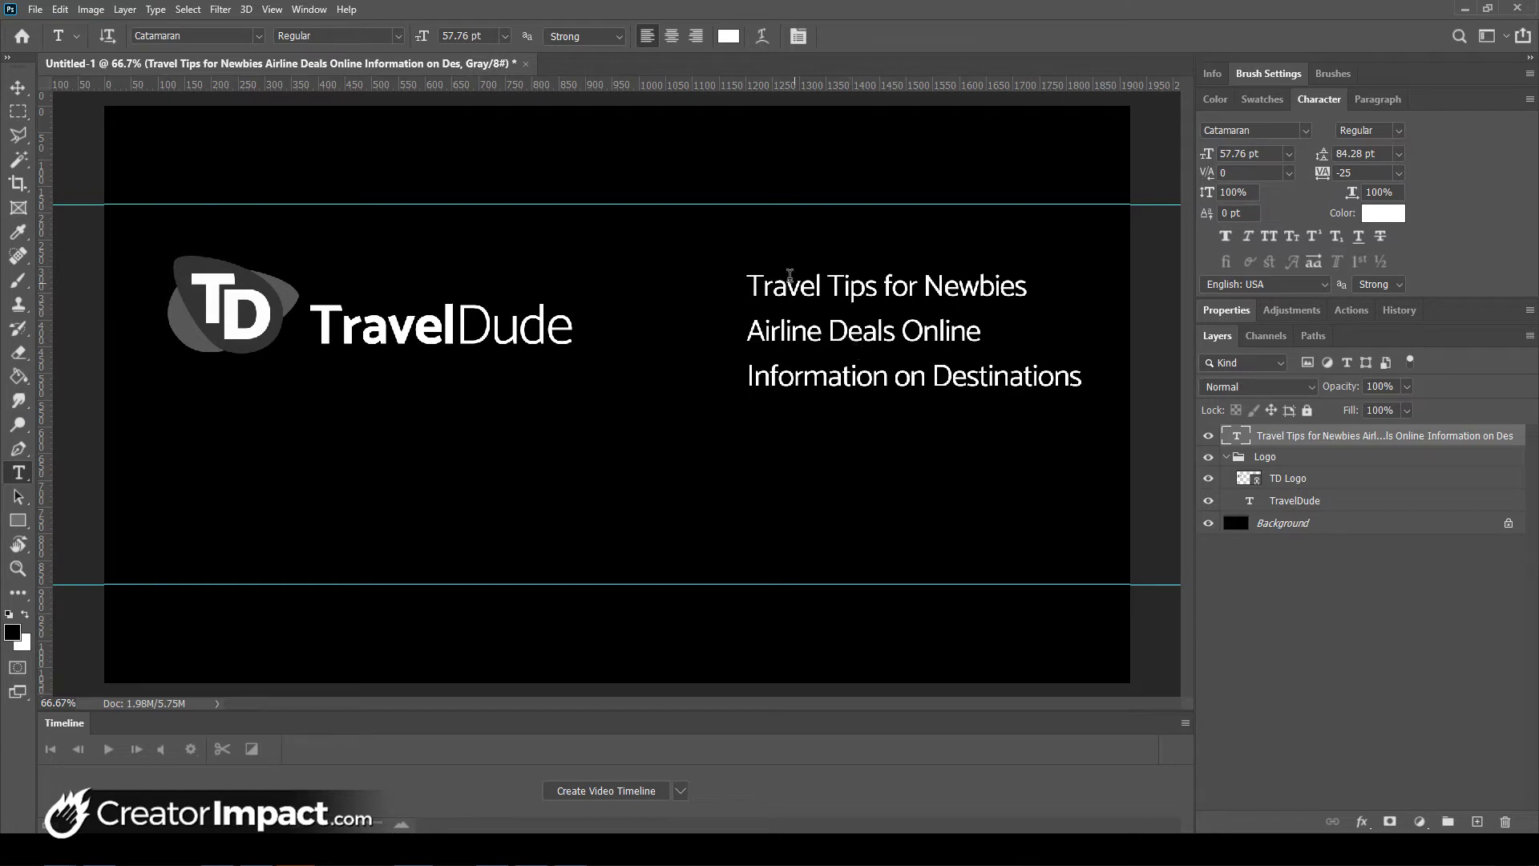
- Shrink the tagline to about 89% and shift it slightly left
{"action": "key", "text": "ctrl+t"}
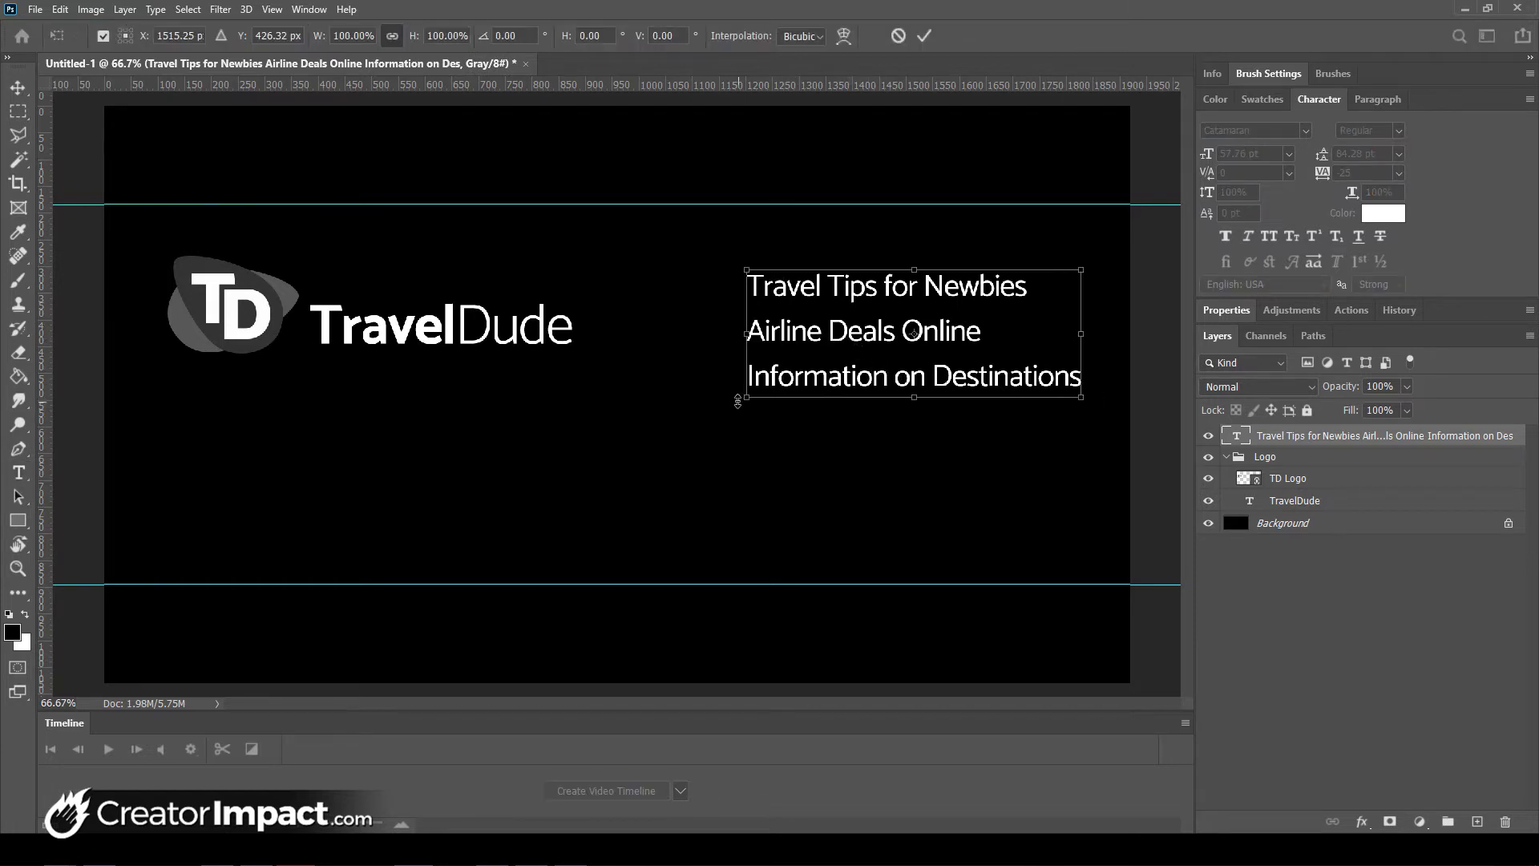
{"action": "left_click_drag", "start_coordinate": [737, 401], "coordinate": [781, 391]}
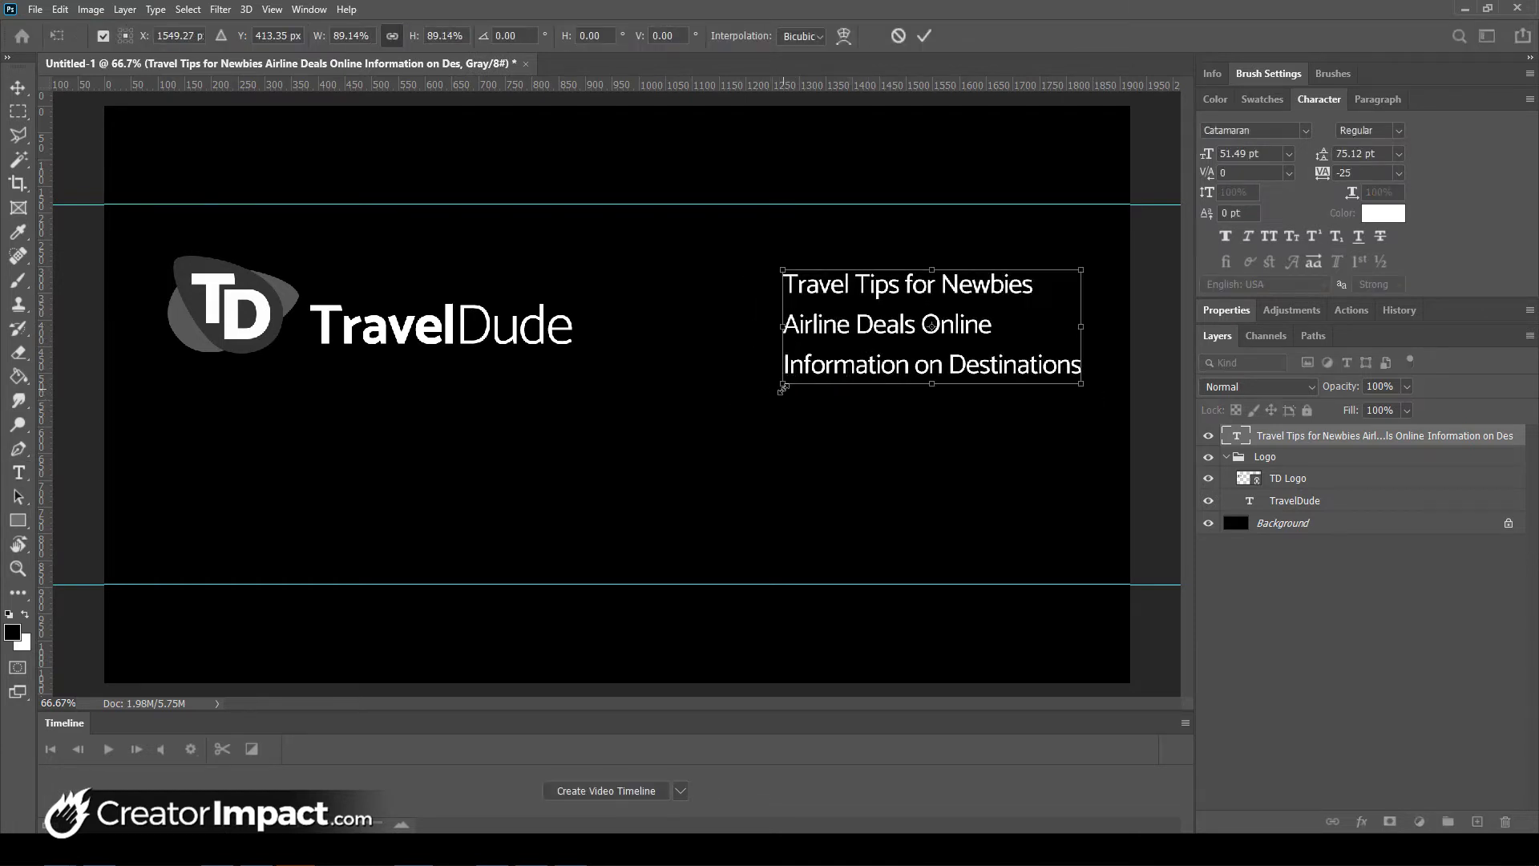
{"action": "key", "text": "Return"}
{"action": "key", "text": "t"}
{"action": "left_click_drag", "start_coordinate": [966, 332], "coordinate": [946, 335]}
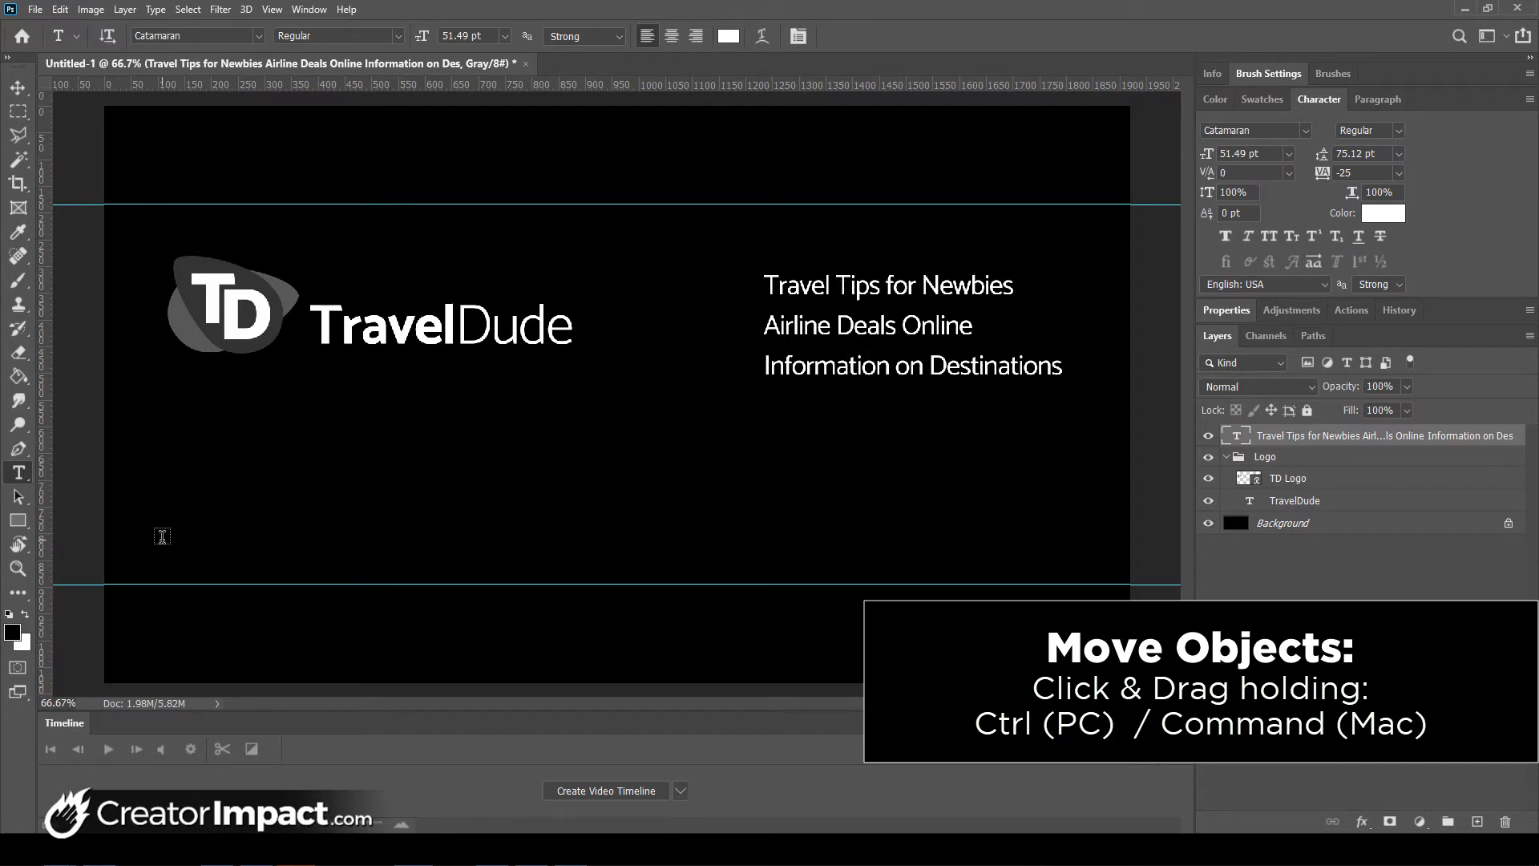
{"action": "left_click", "coordinate": [162, 536]}
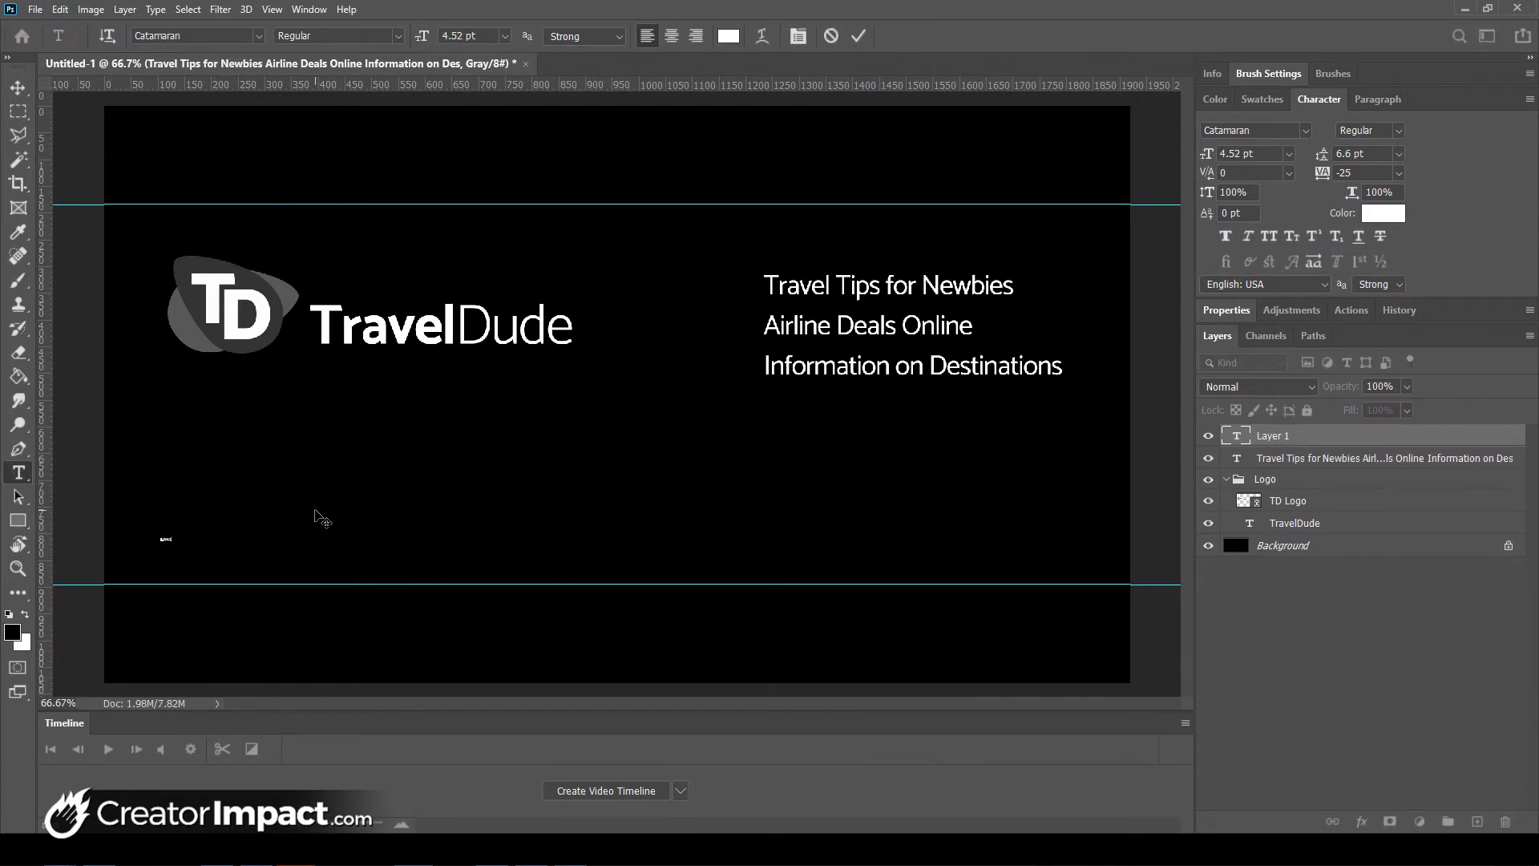
- Commit the phone number text and resize it to a readable size
{"action": "key", "text": "ctrl+Return"}
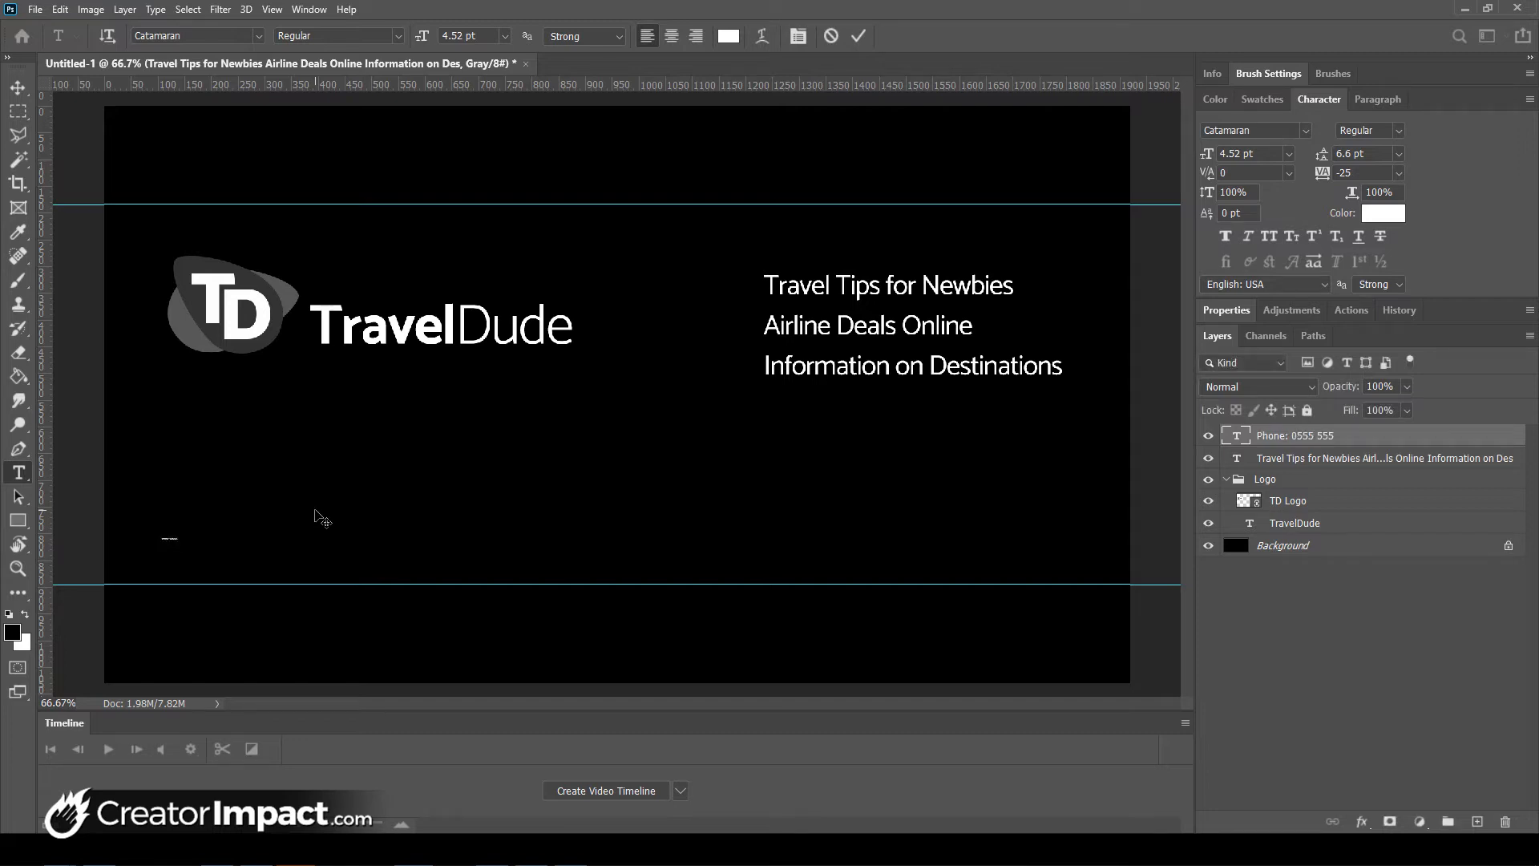
{"action": "key", "text": "ctrl+t"}
{"action": "left_click_drag", "start_coordinate": [187, 545], "coordinate": [481, 535]}
{"action": "key", "text": "Return"}
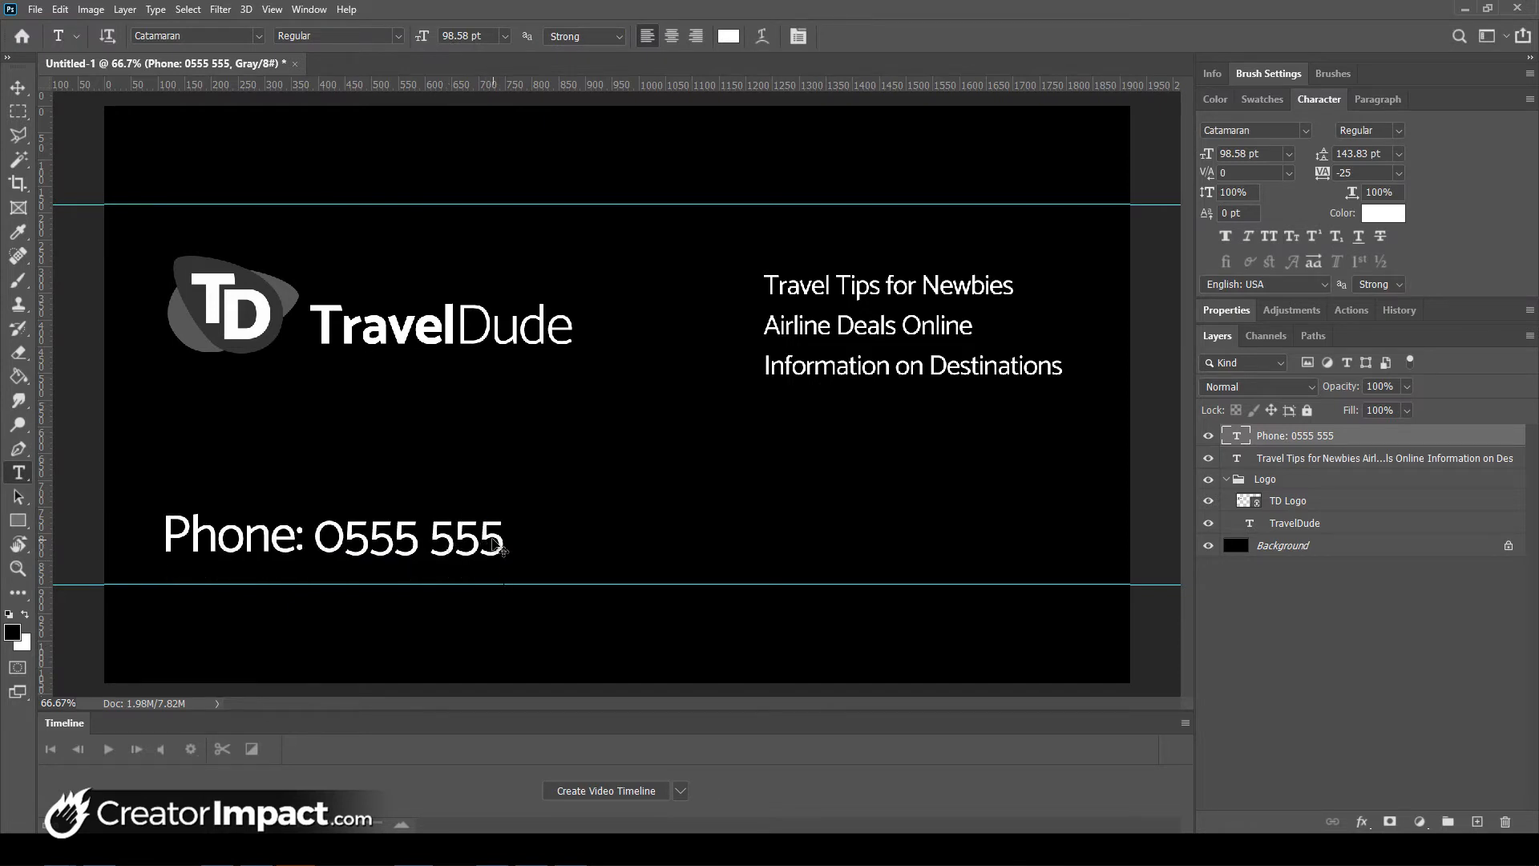
{"action": "key", "text": "ctrl+t"}
{"action": "left_click_drag", "start_coordinate": [500, 510], "coordinate": [423, 535]}
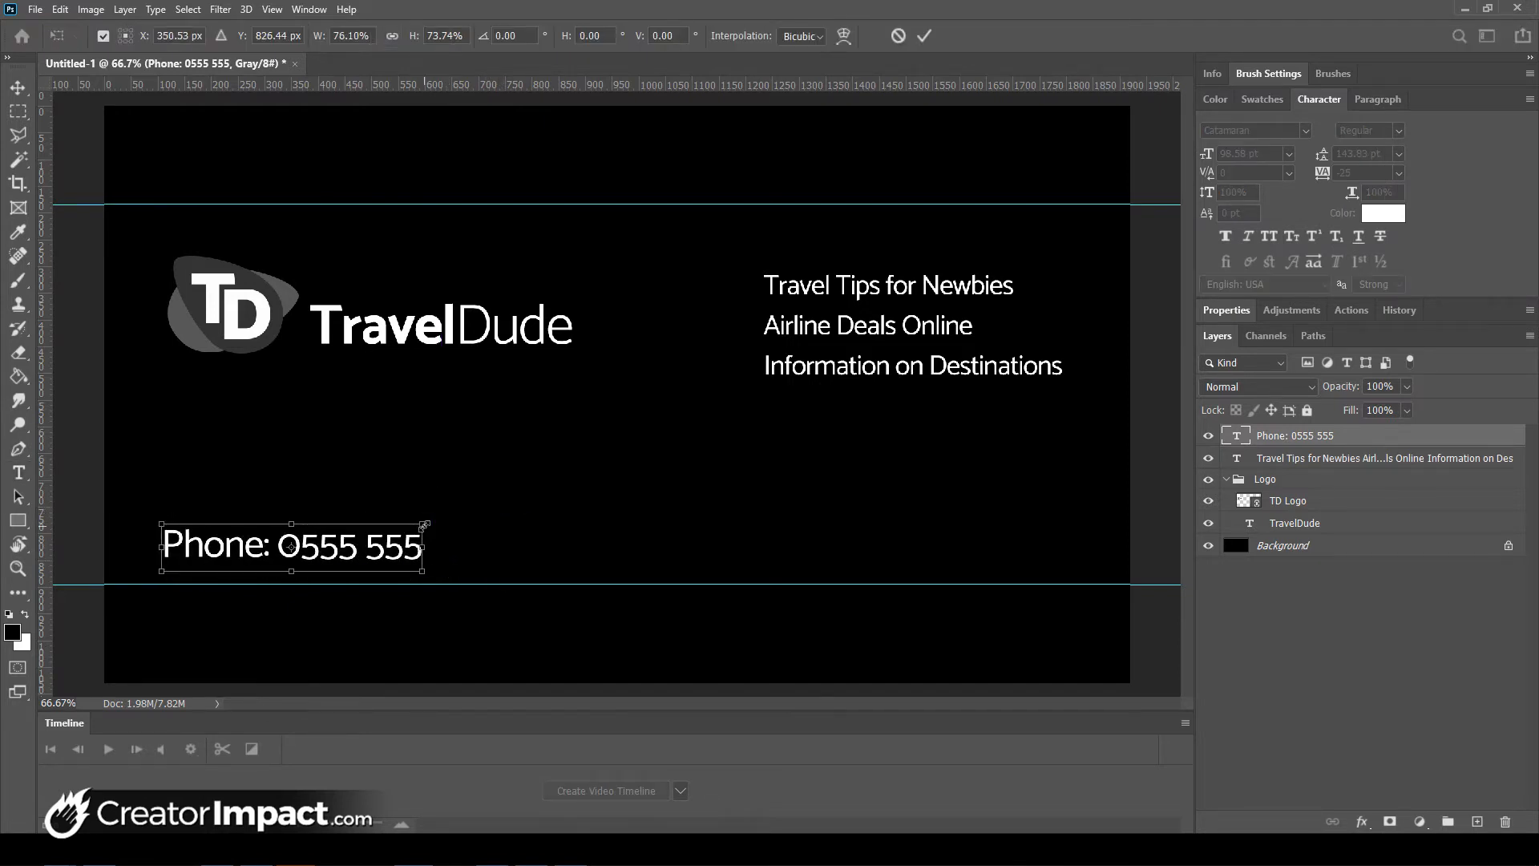
{"action": "key", "text": "Return"}
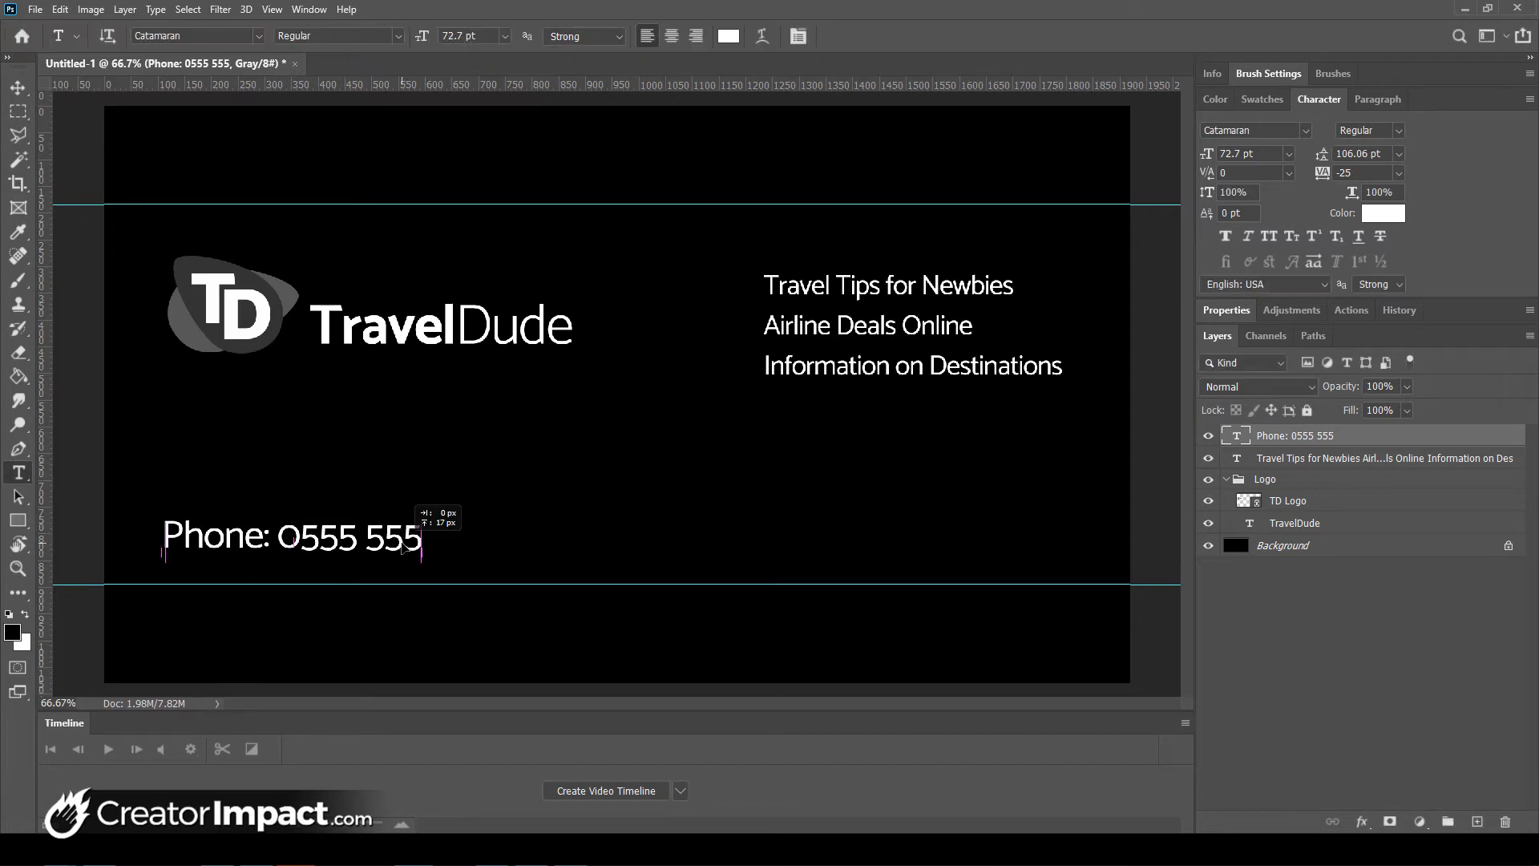
- Append the e-mail address after the phone number, shrink the line to about 57%, and position it
{"action": "left_click", "coordinate": [423, 534]}
{"action": "type", "text": "Email"}
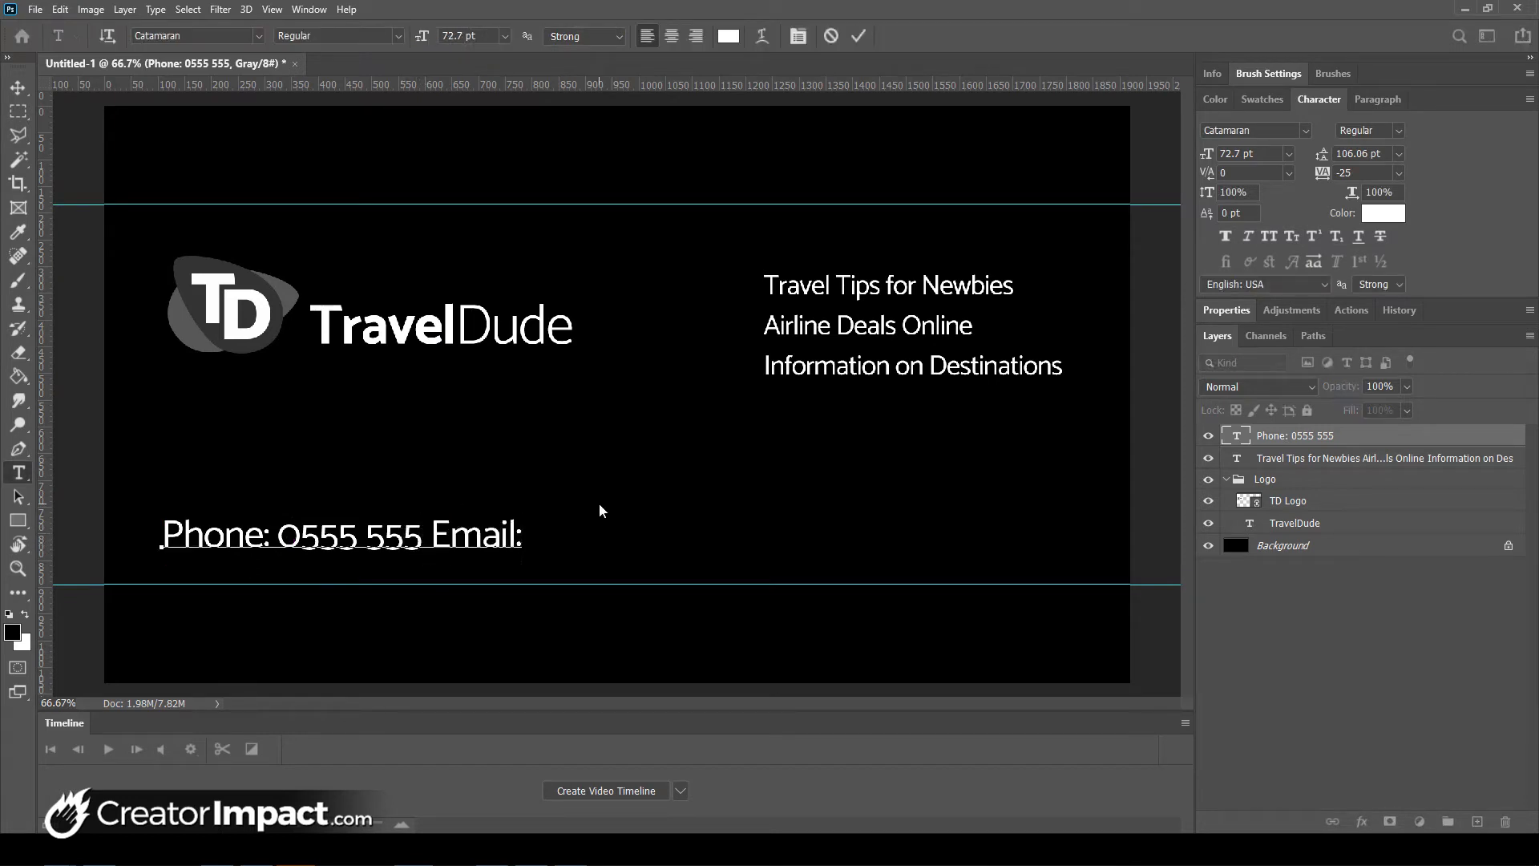
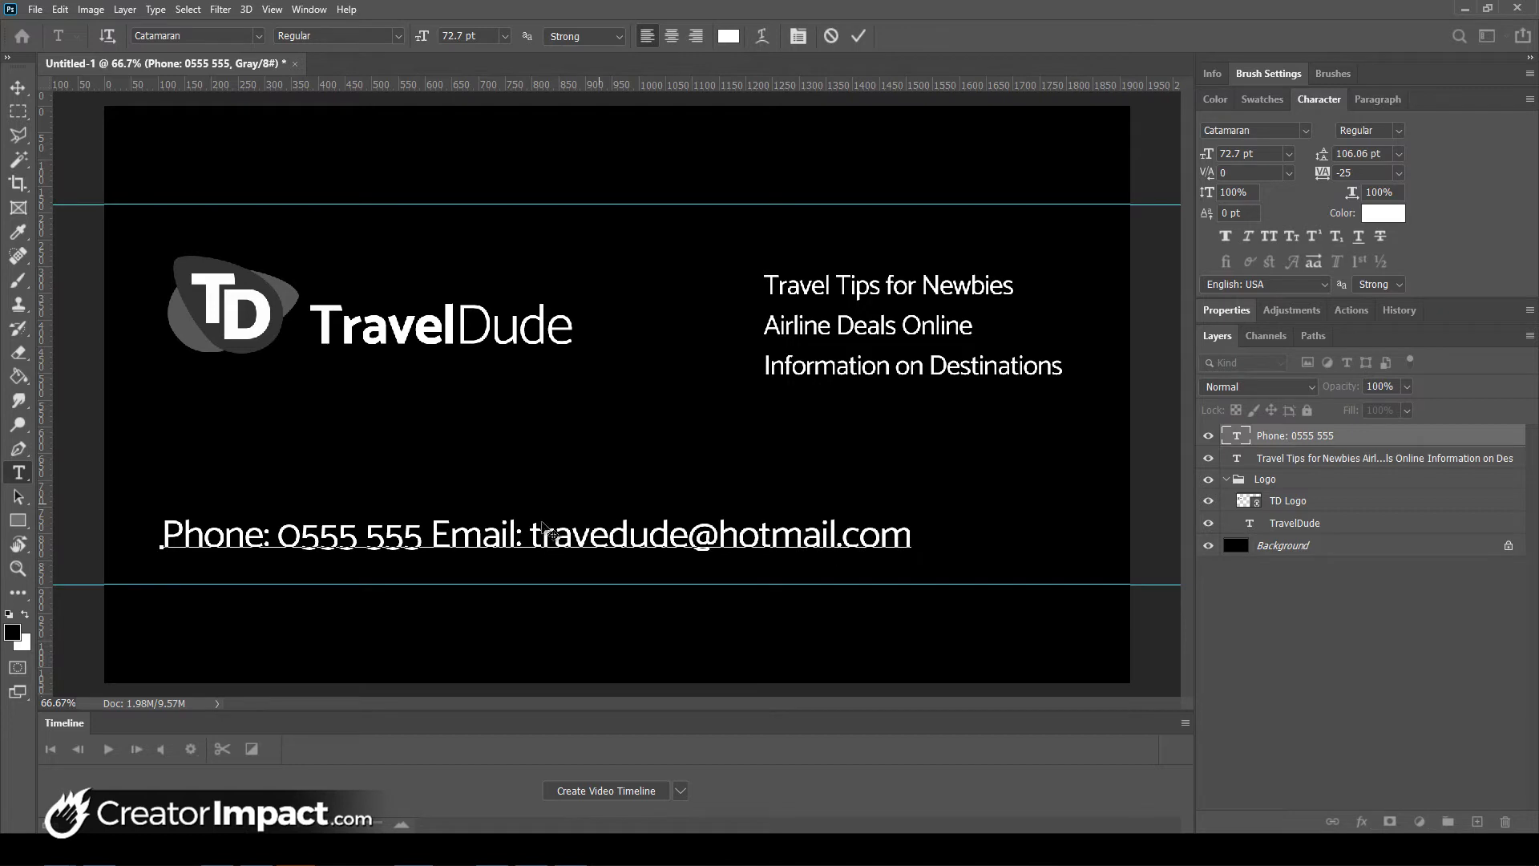
{"action": "left_click", "coordinate": [430, 532]}
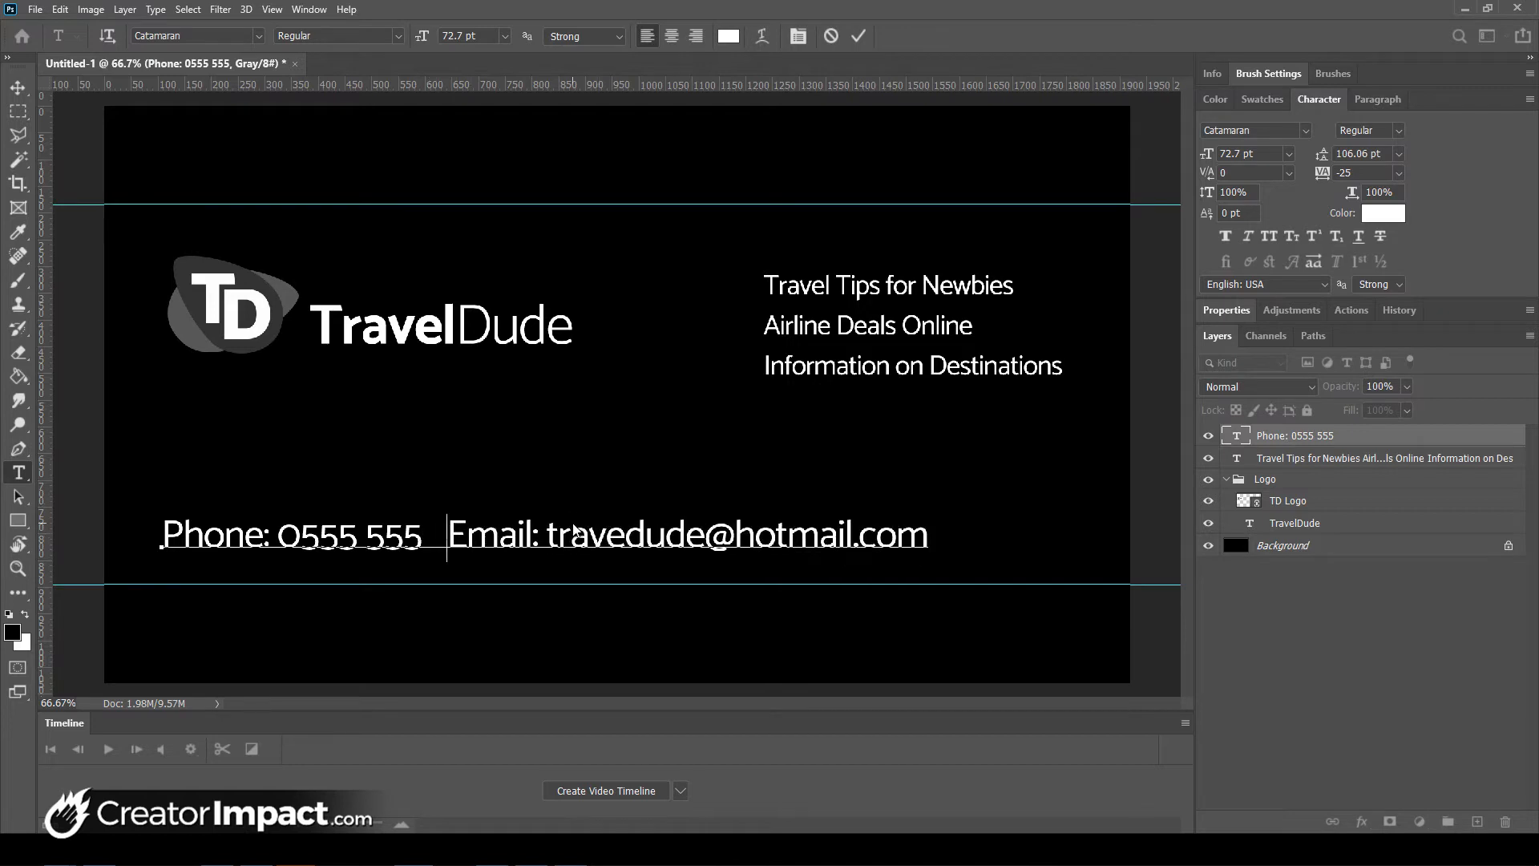
{"action": "key", "text": "ctrl+Return"}
{"action": "key", "text": "ctrl+t"}
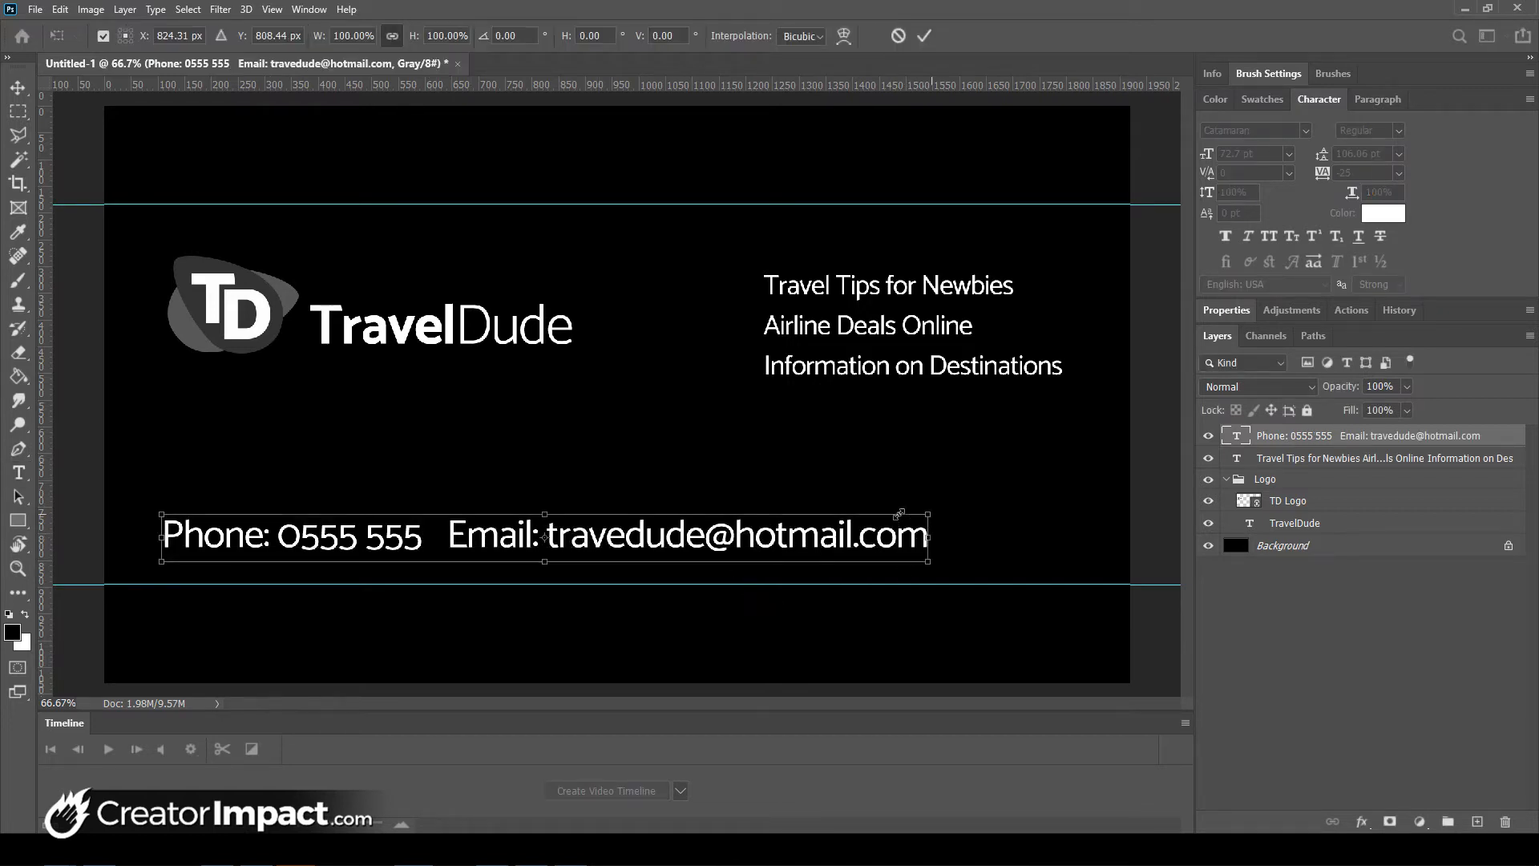
{"action": "left_click_drag", "start_coordinate": [900, 512], "coordinate": [600, 521]}
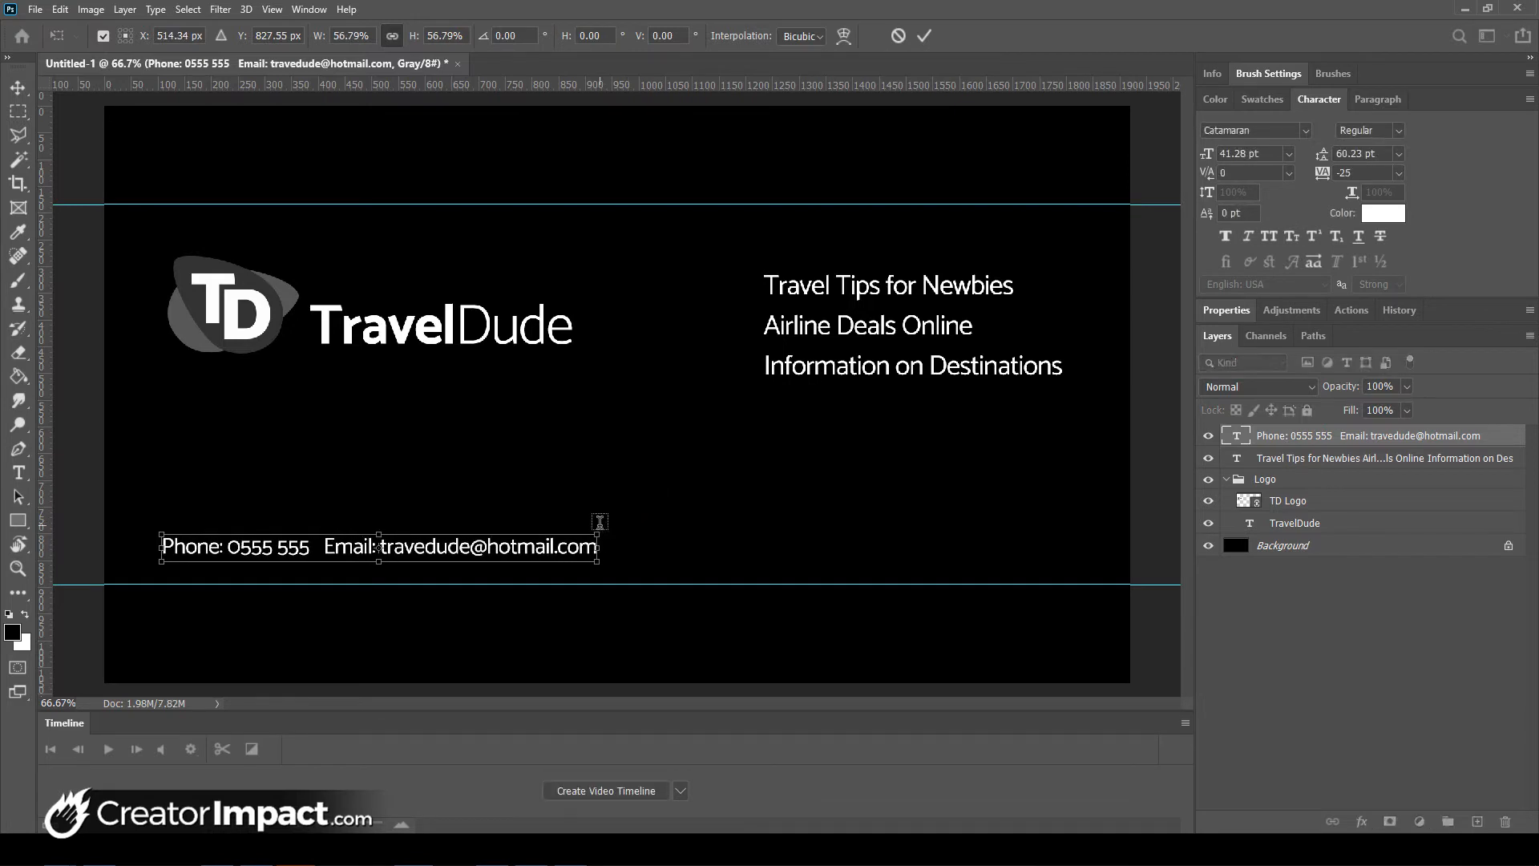
{"action": "key", "text": "Return"}
{"action": "left_click_drag", "start_coordinate": [444, 554], "coordinate": [442, 551]}
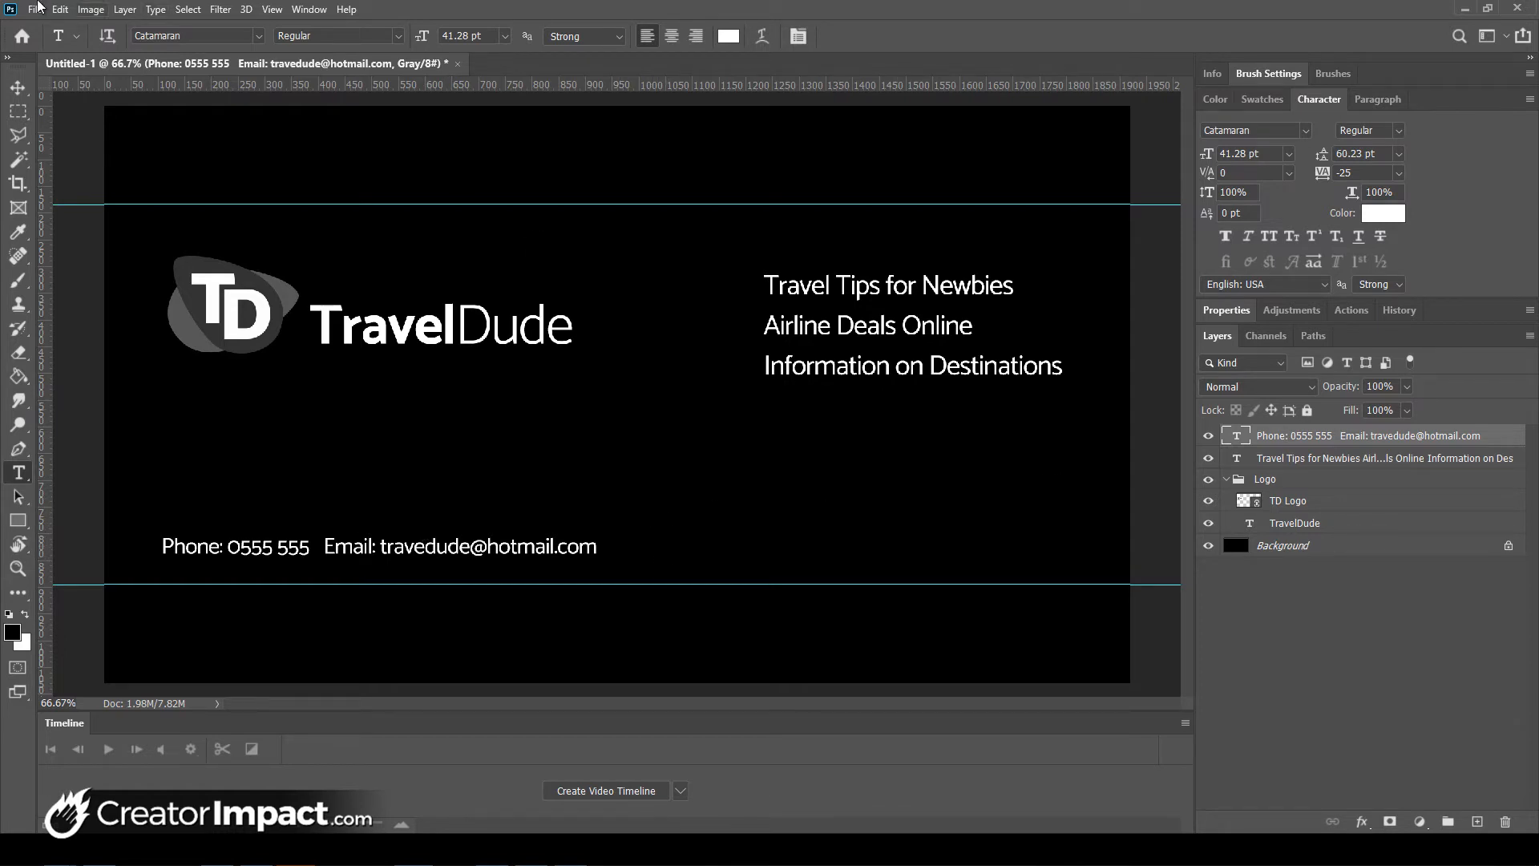
{"action": "left_click", "coordinate": [36, 10]}
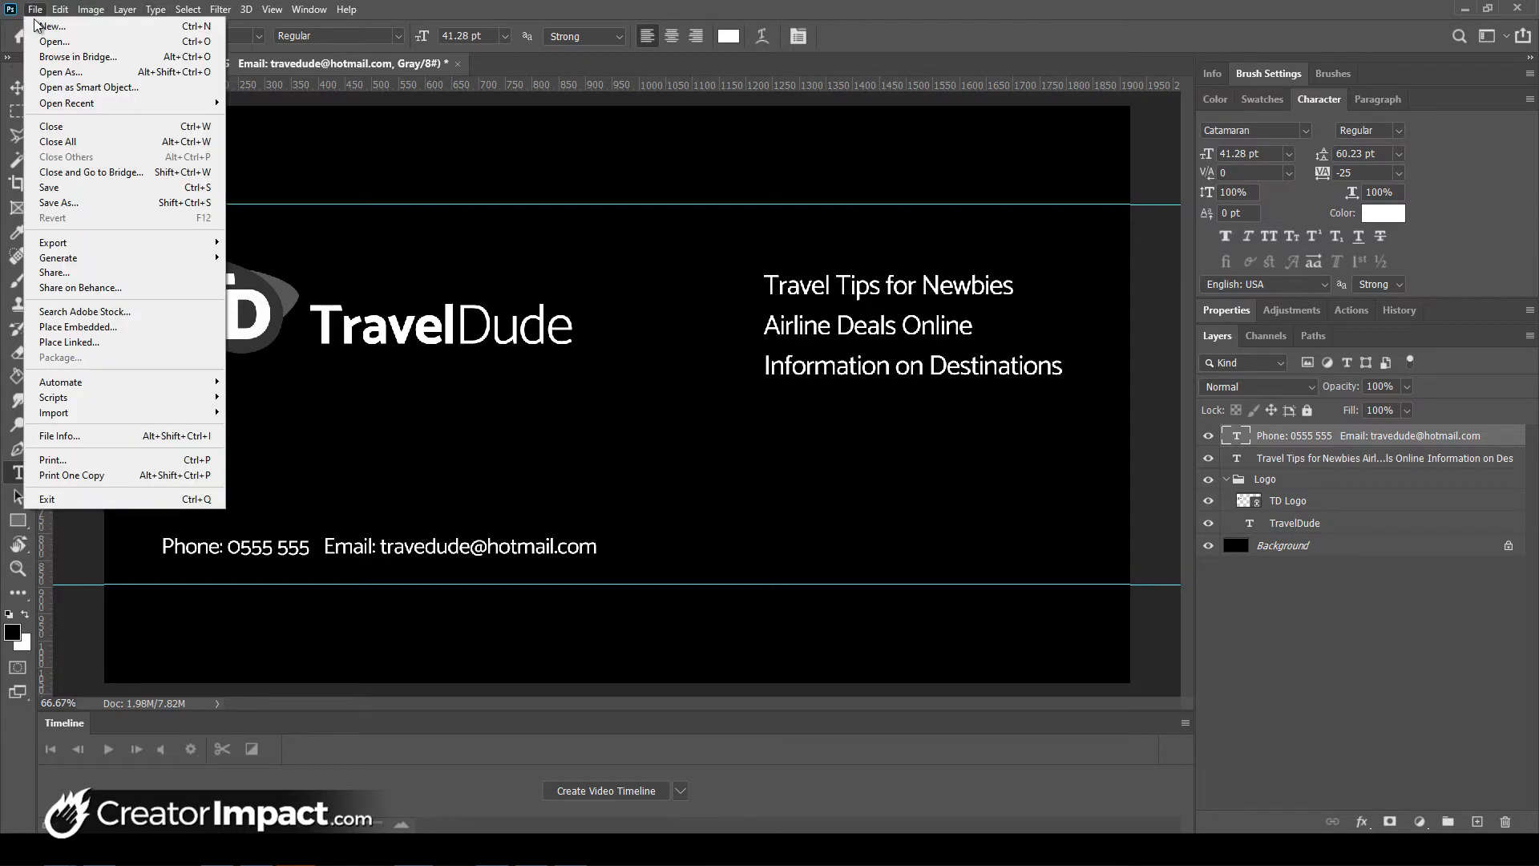
- Place the linked f_logo_RGB-Blue_58.png Facebook logo as an icon beside the contact line
{"action": "left_click", "coordinate": [114, 343]}
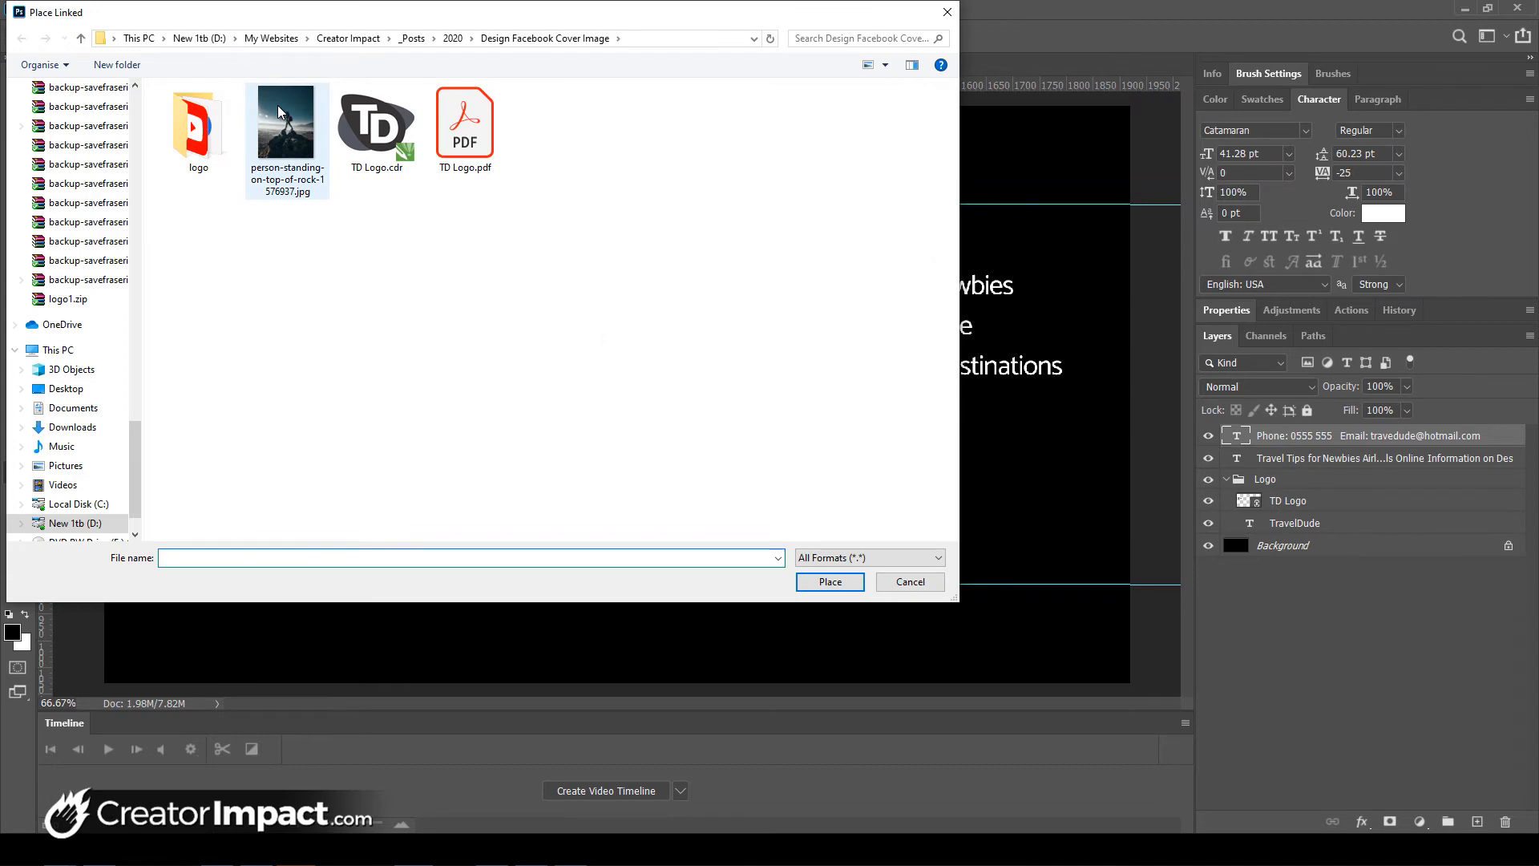
{"action": "double_click", "coordinate": [198, 128]}
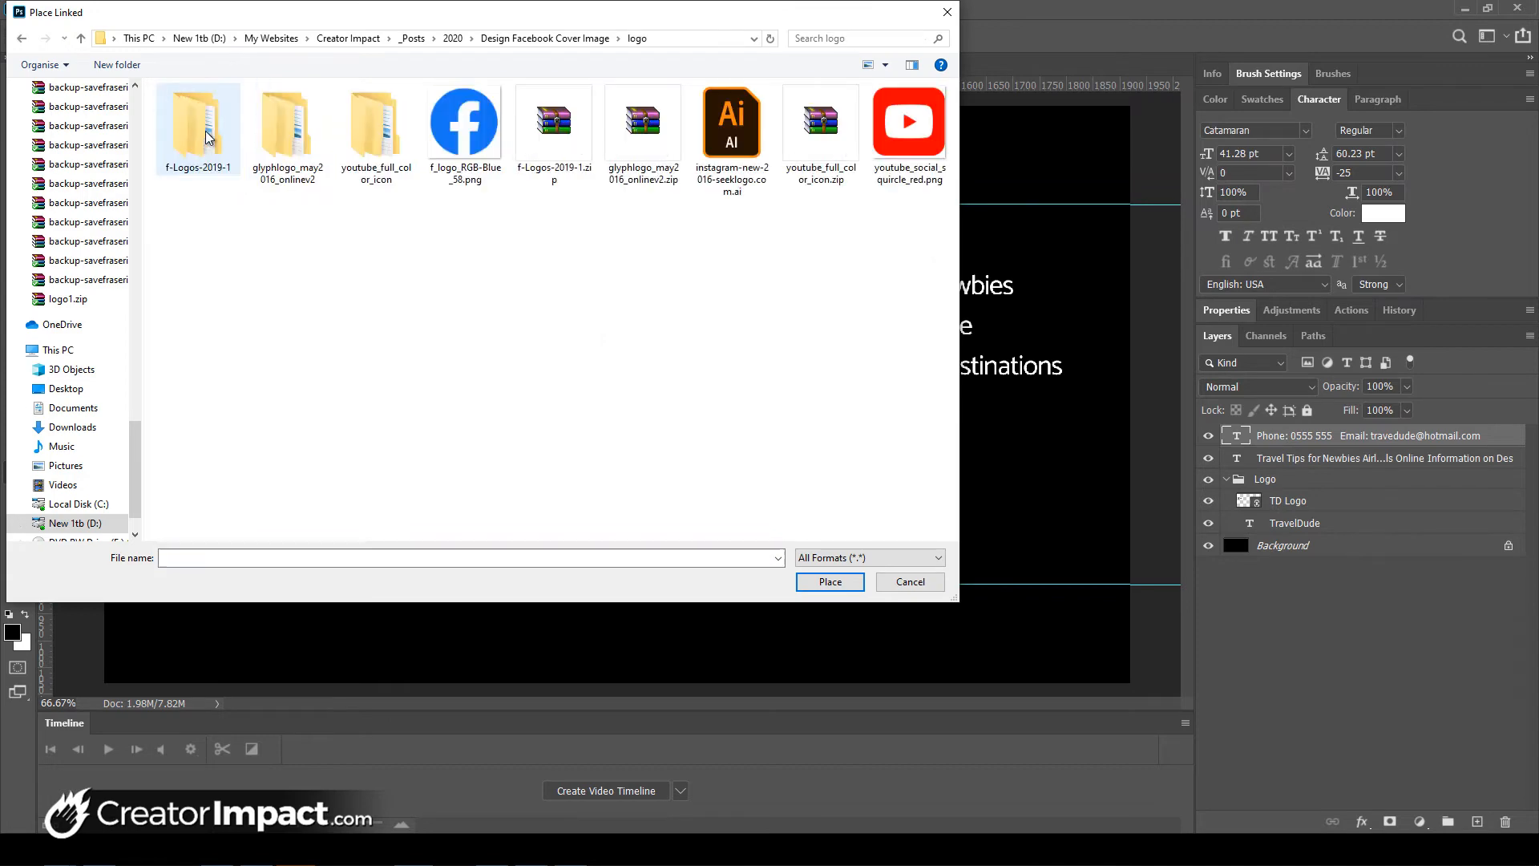
{"action": "double_click", "coordinate": [494, 146]}
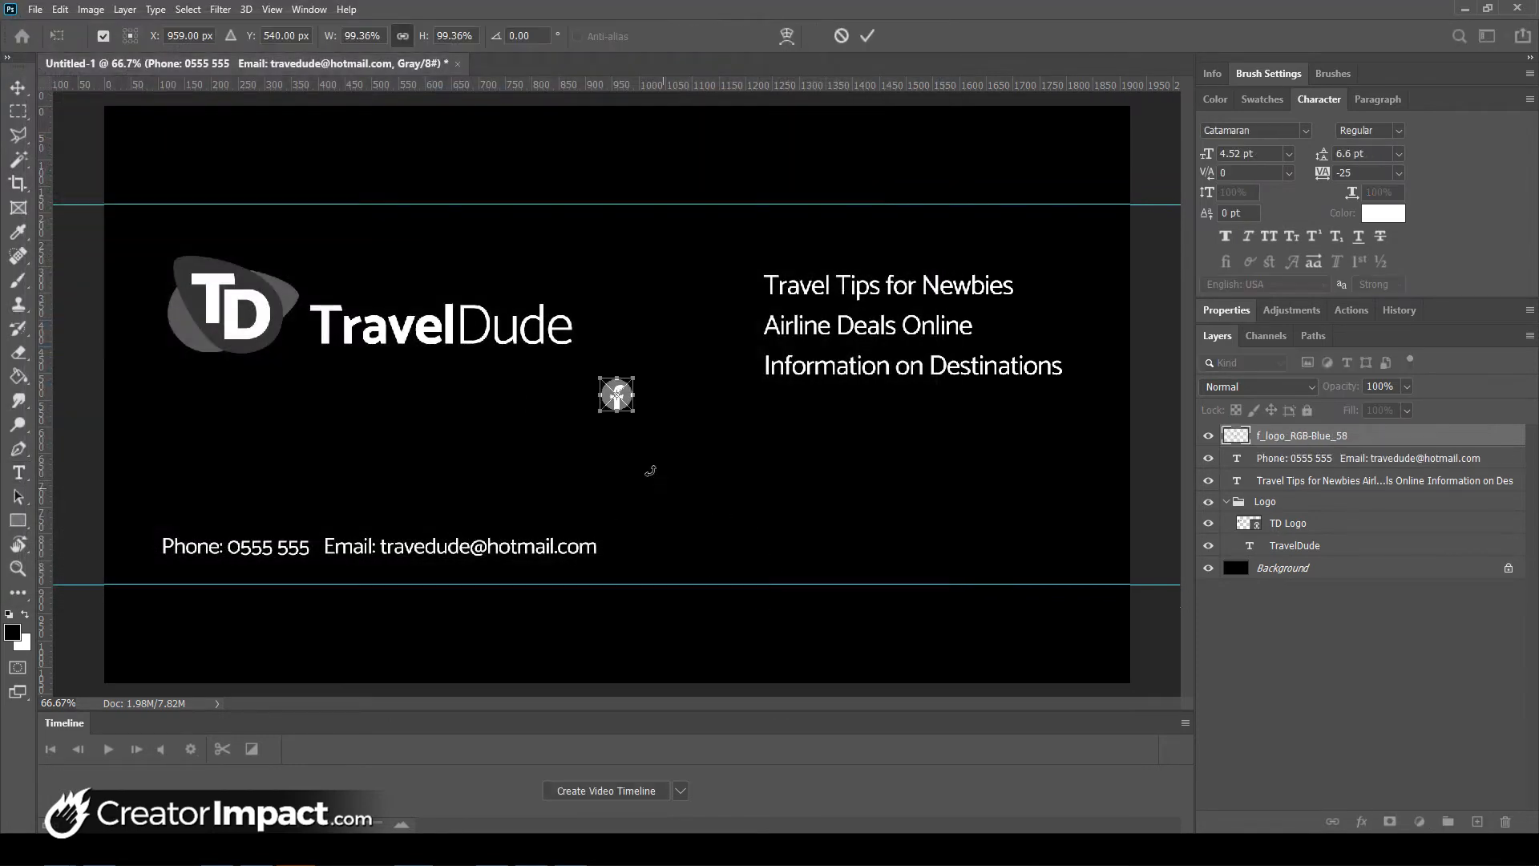
{"action": "left_click_drag", "start_coordinate": [635, 420], "coordinate": [645, 547]}
{"action": "key", "text": "Return"}
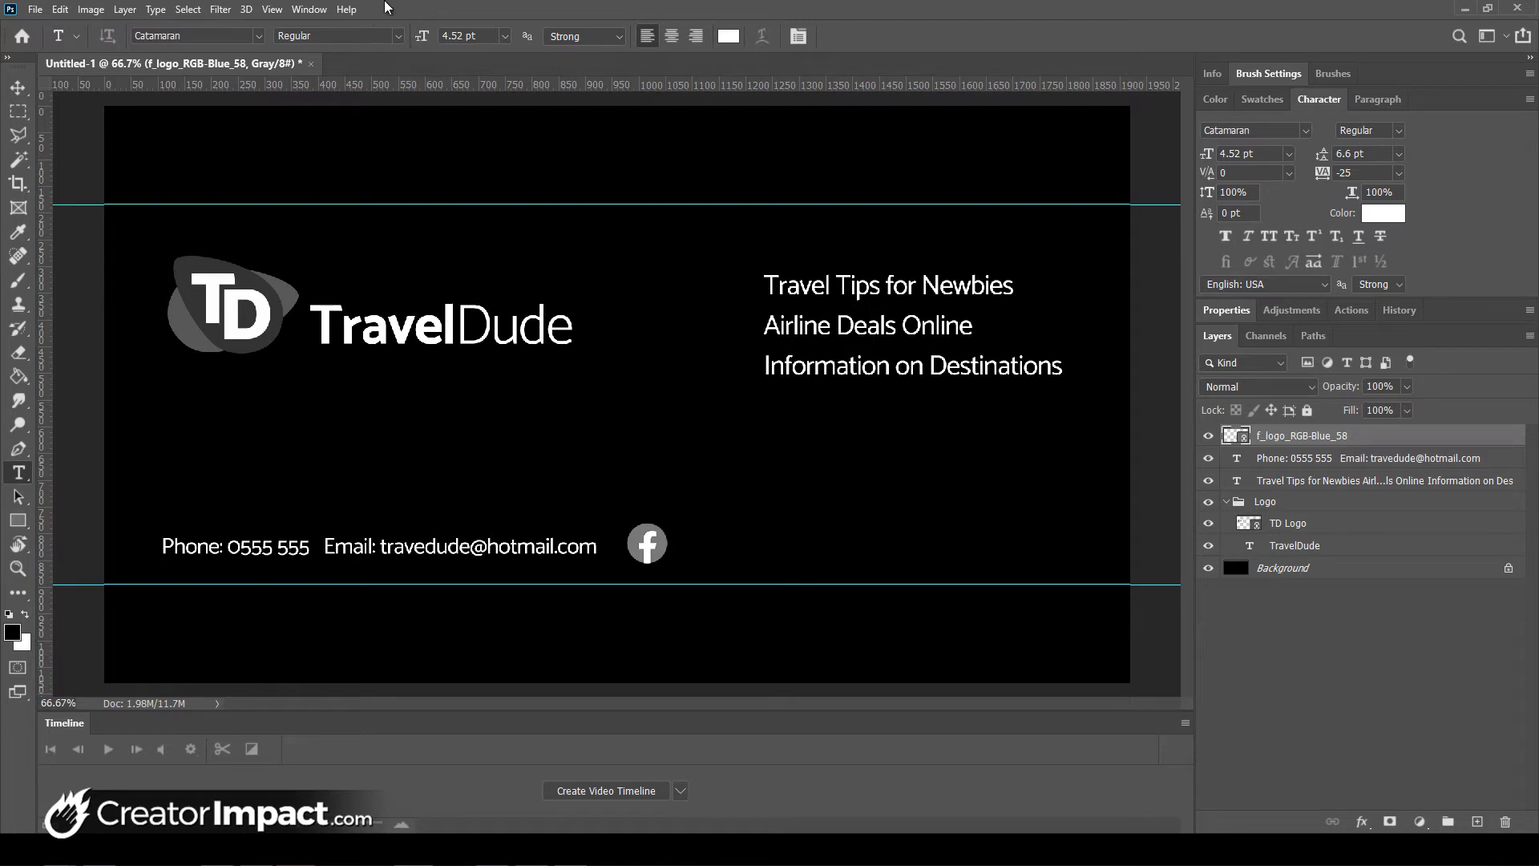
{"action": "left_click", "coordinate": [35, 9]}
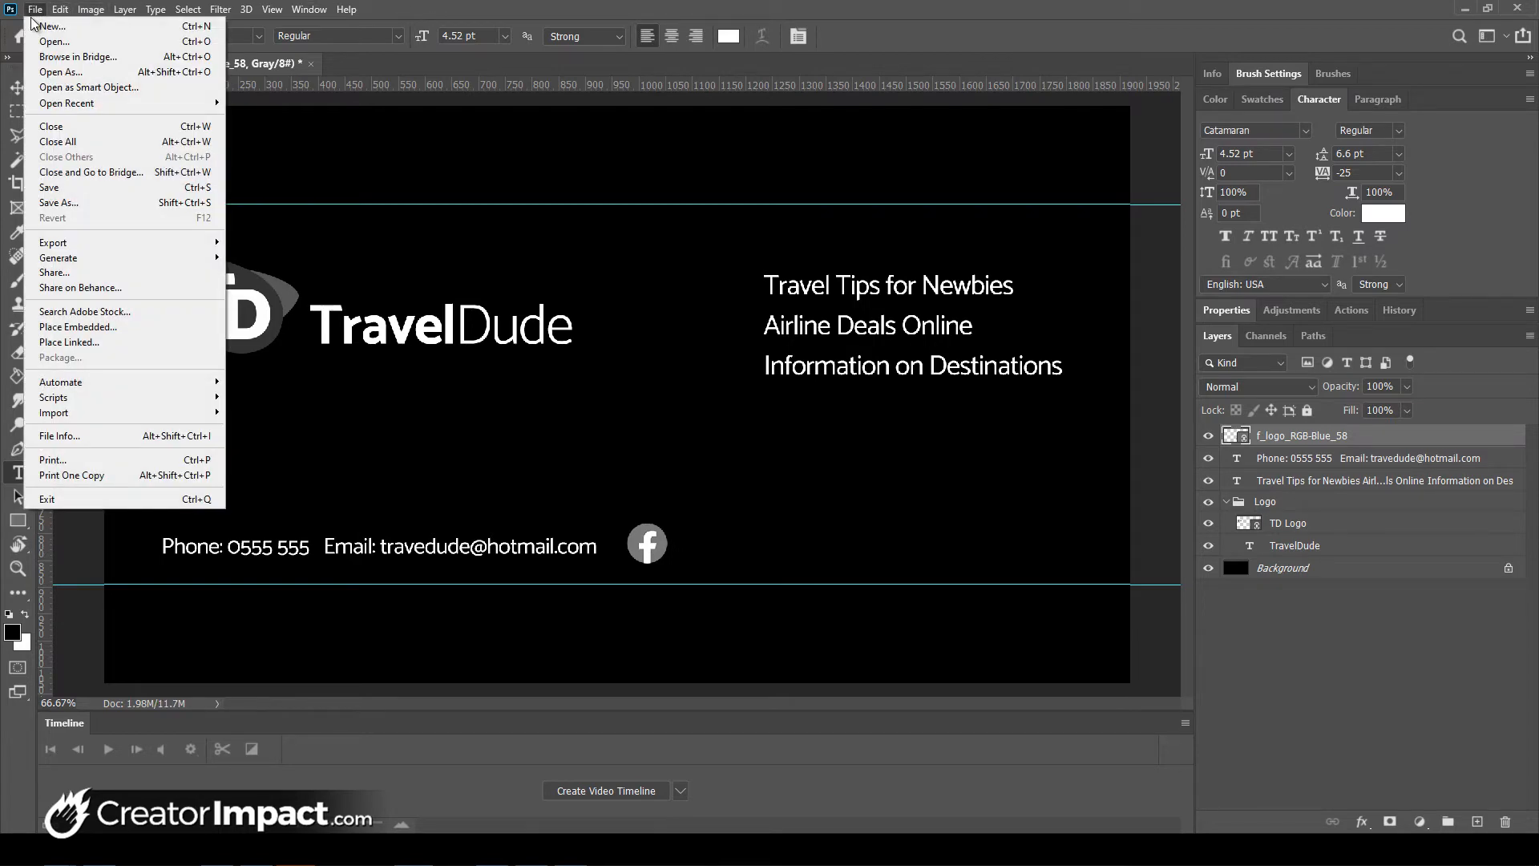
- Convert the cover to RGB Color with Don't Flatten and Don't Rasterize, then nudge the Facebook icon
{"action": "left_click", "coordinate": [38, 26]}
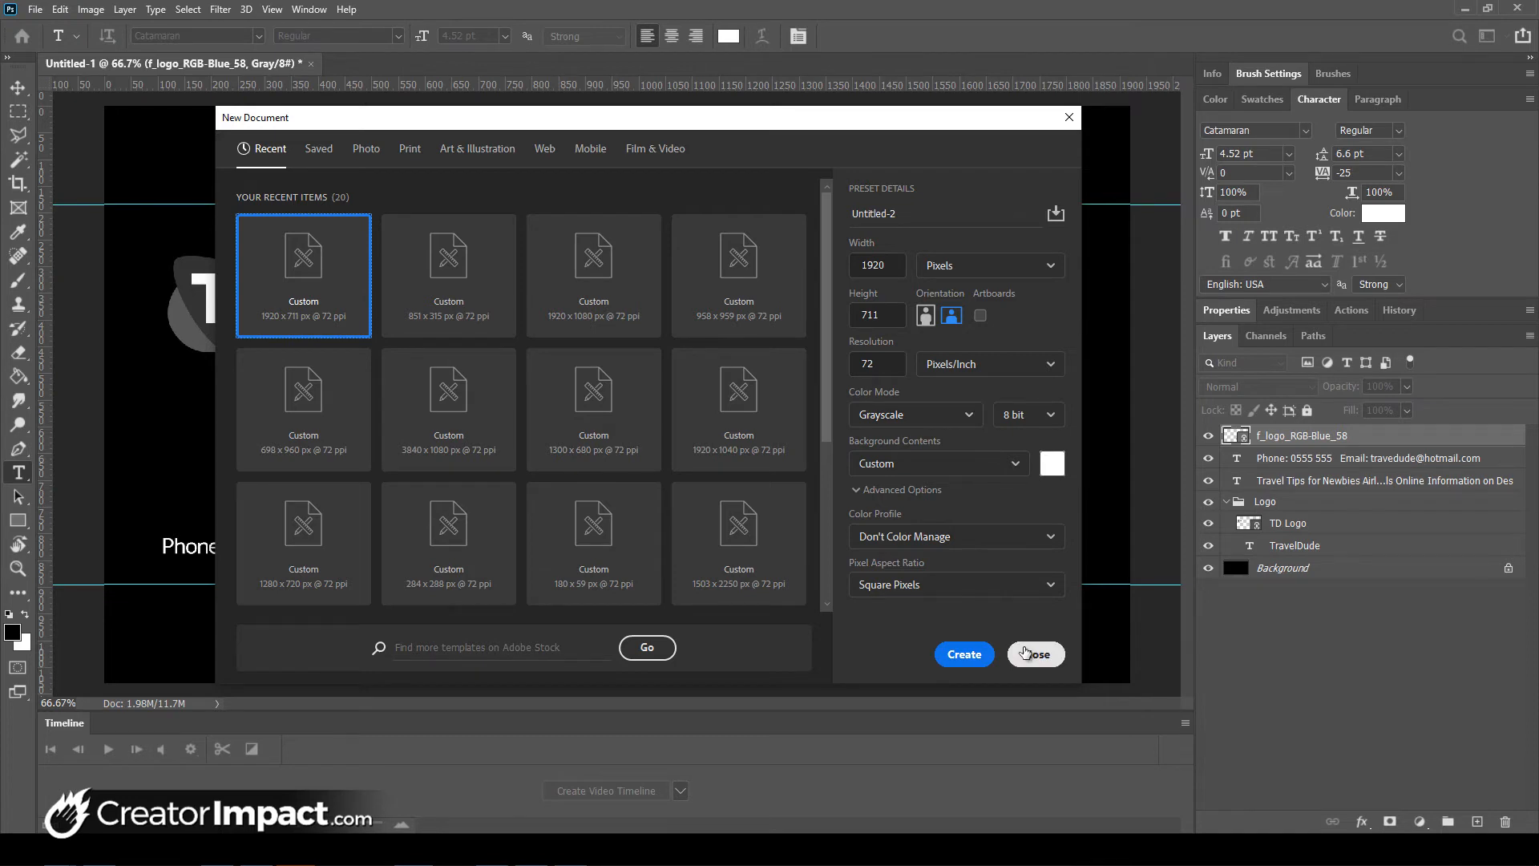
{"action": "left_click", "coordinate": [1025, 653]}
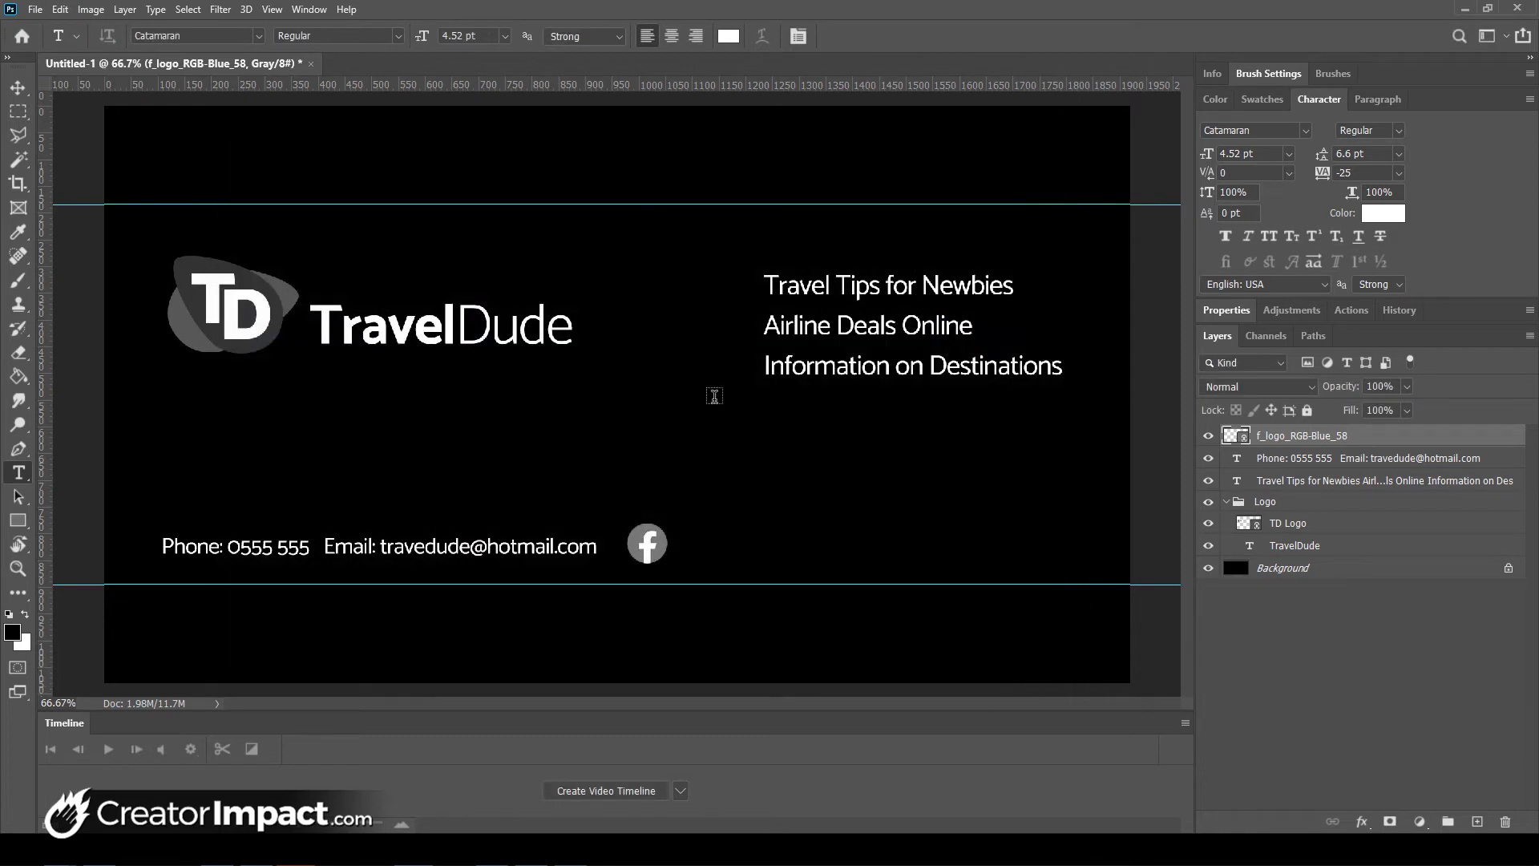
{"action": "left_click", "coordinate": [92, 10]}
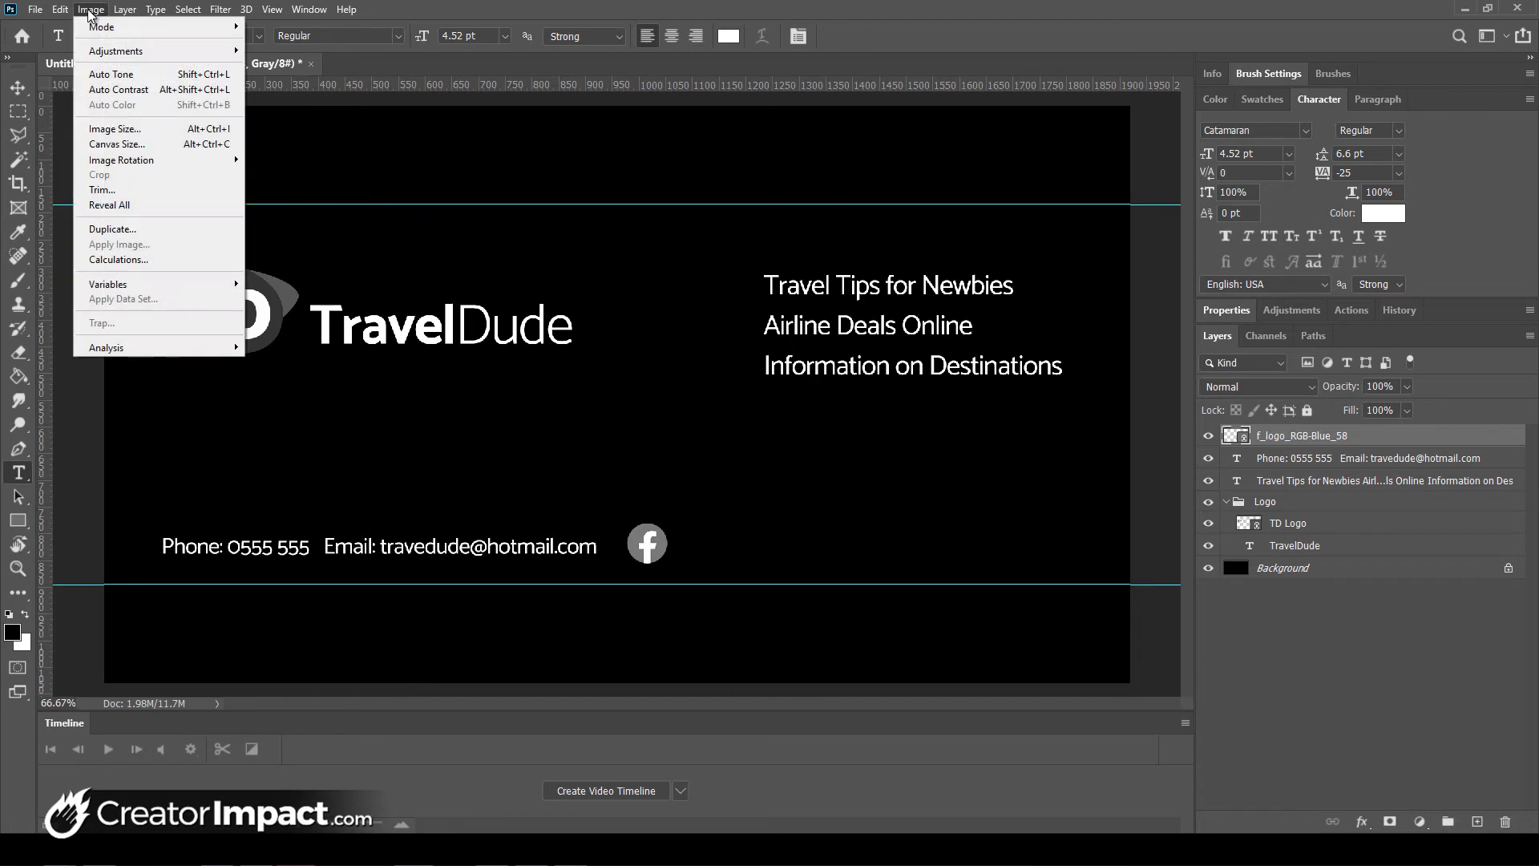
{"action": "mouse_move", "coordinate": [100, 26]}
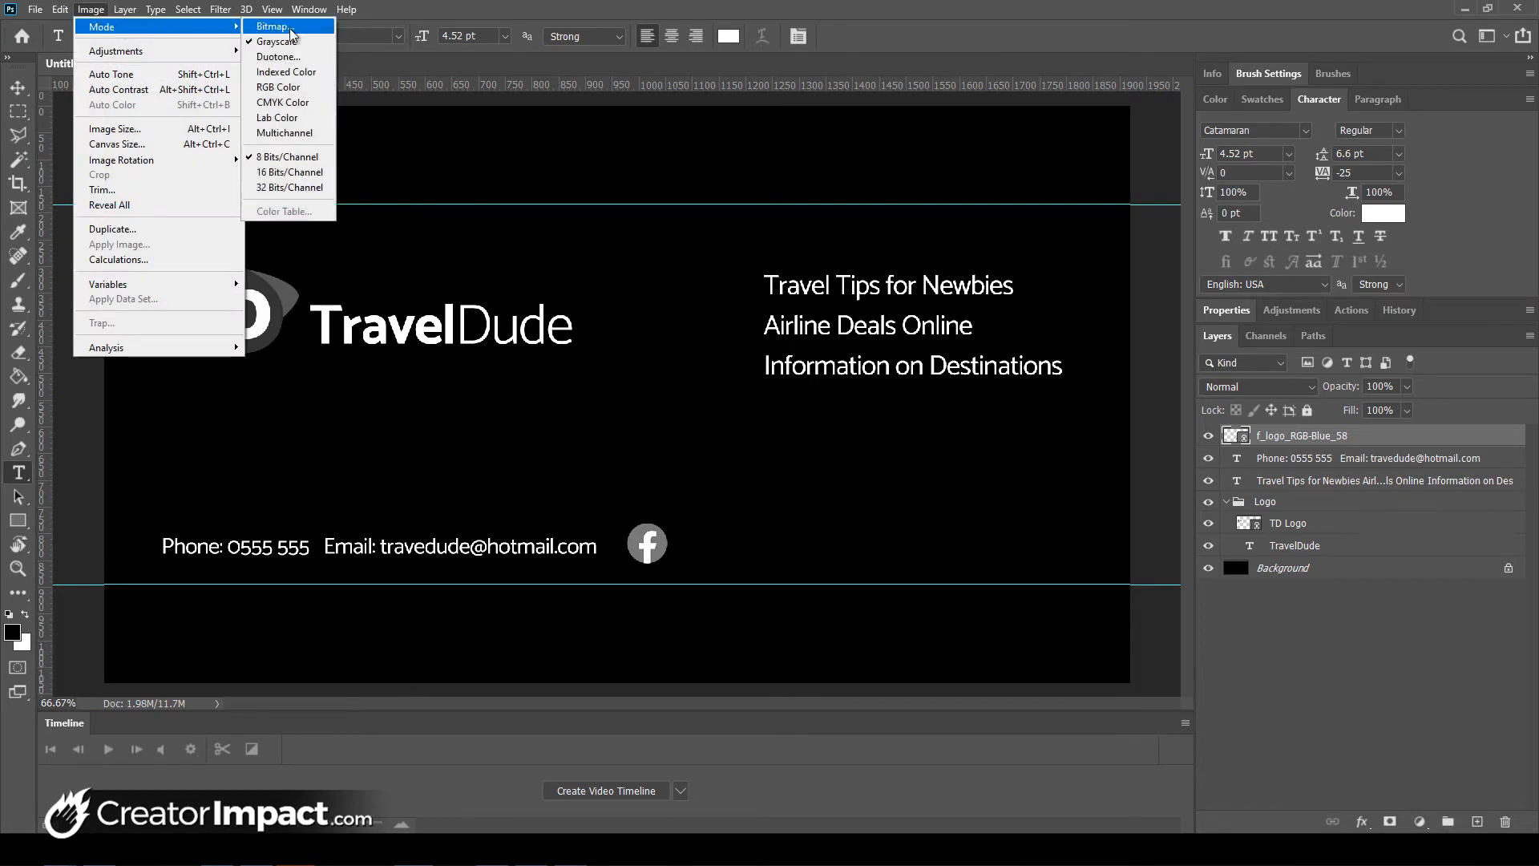
{"action": "left_click", "coordinate": [280, 86]}
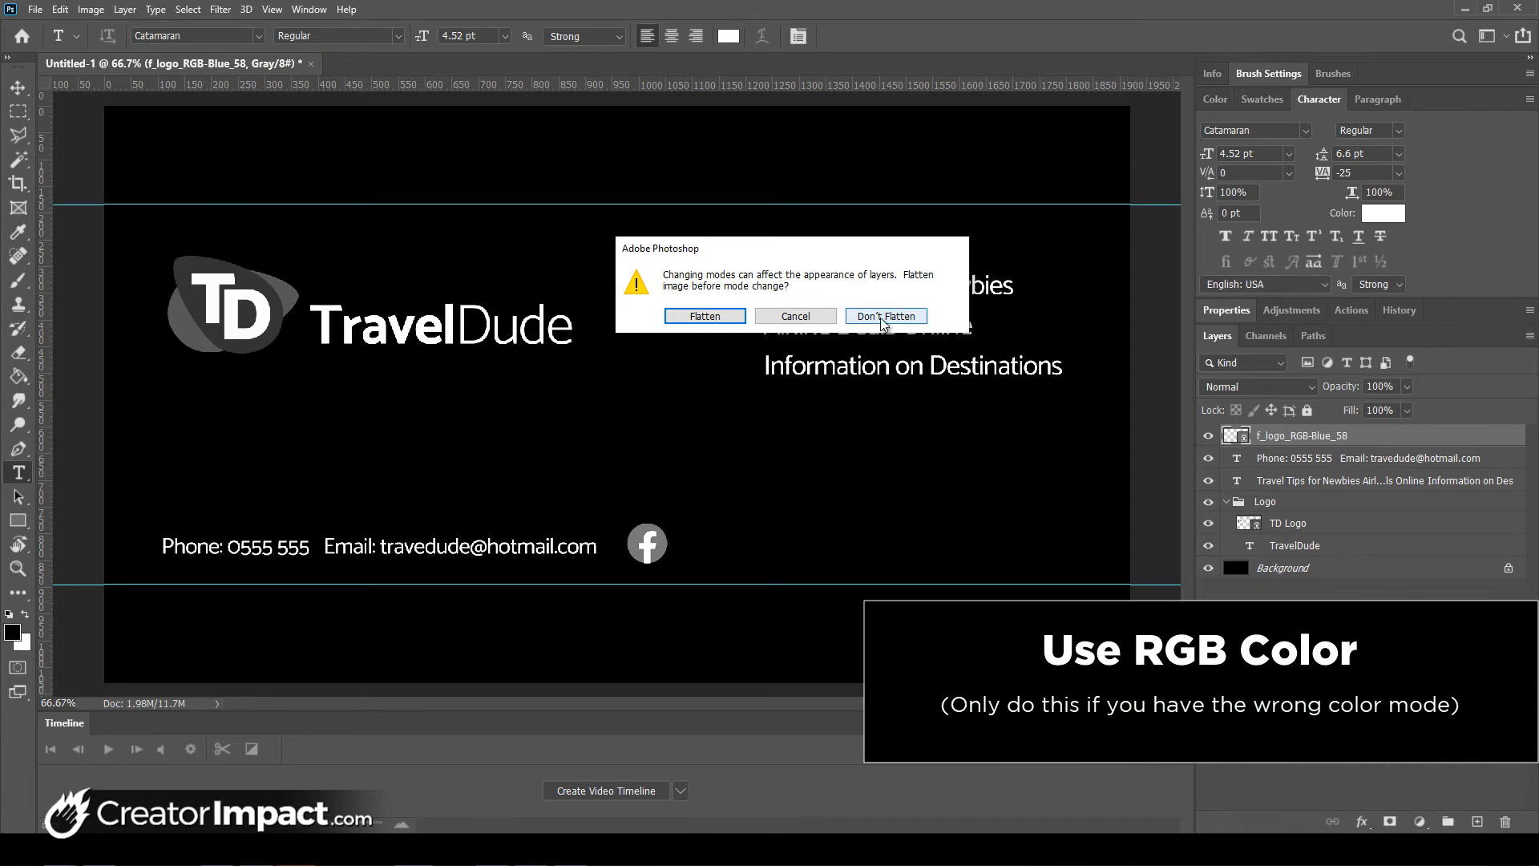
{"action": "left_click", "coordinate": [885, 316]}
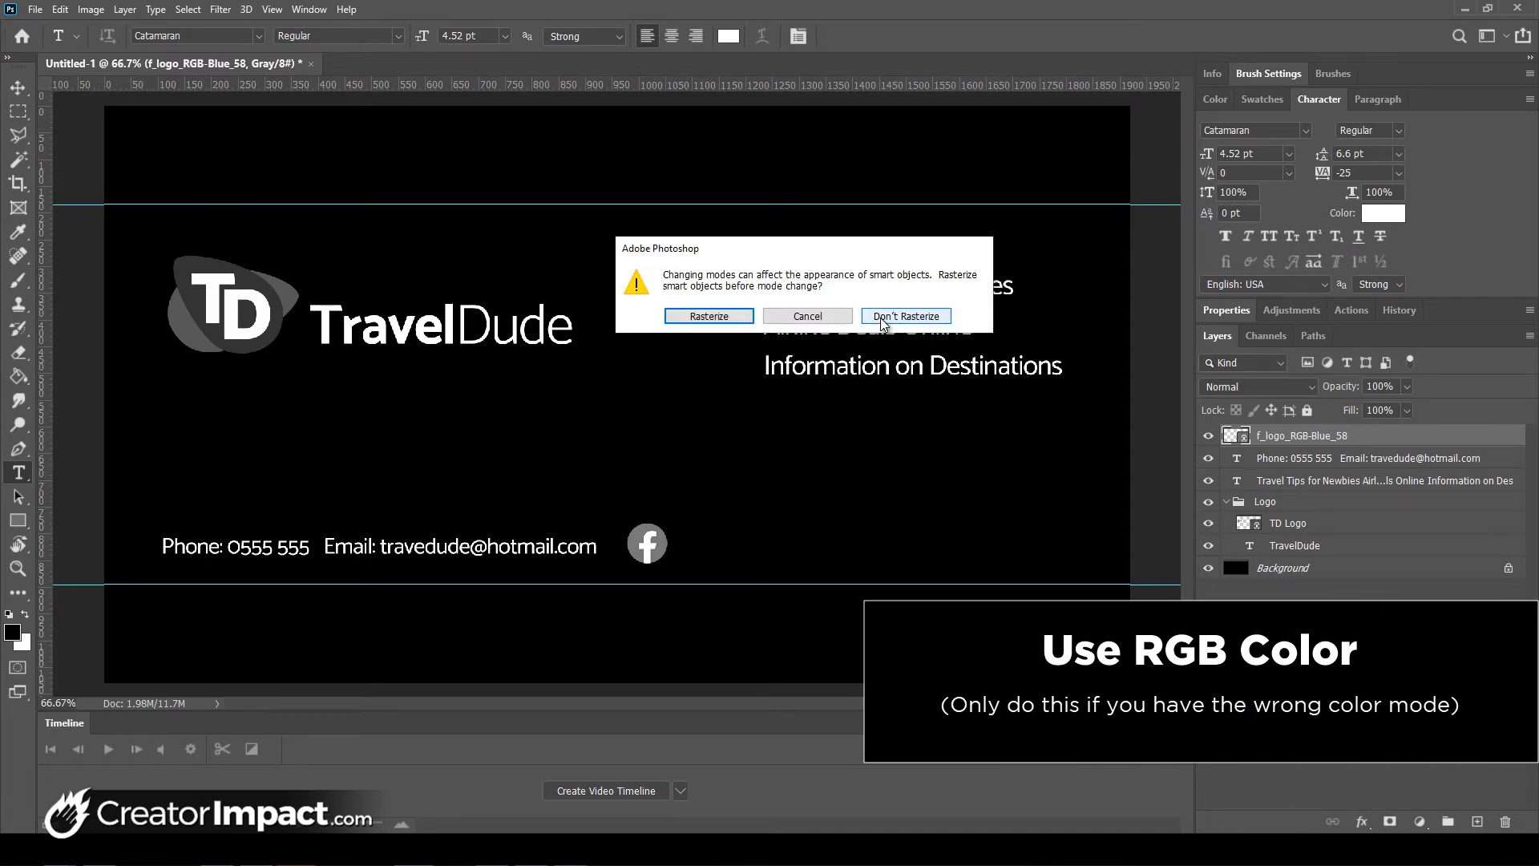
{"action": "left_click", "coordinate": [912, 317]}
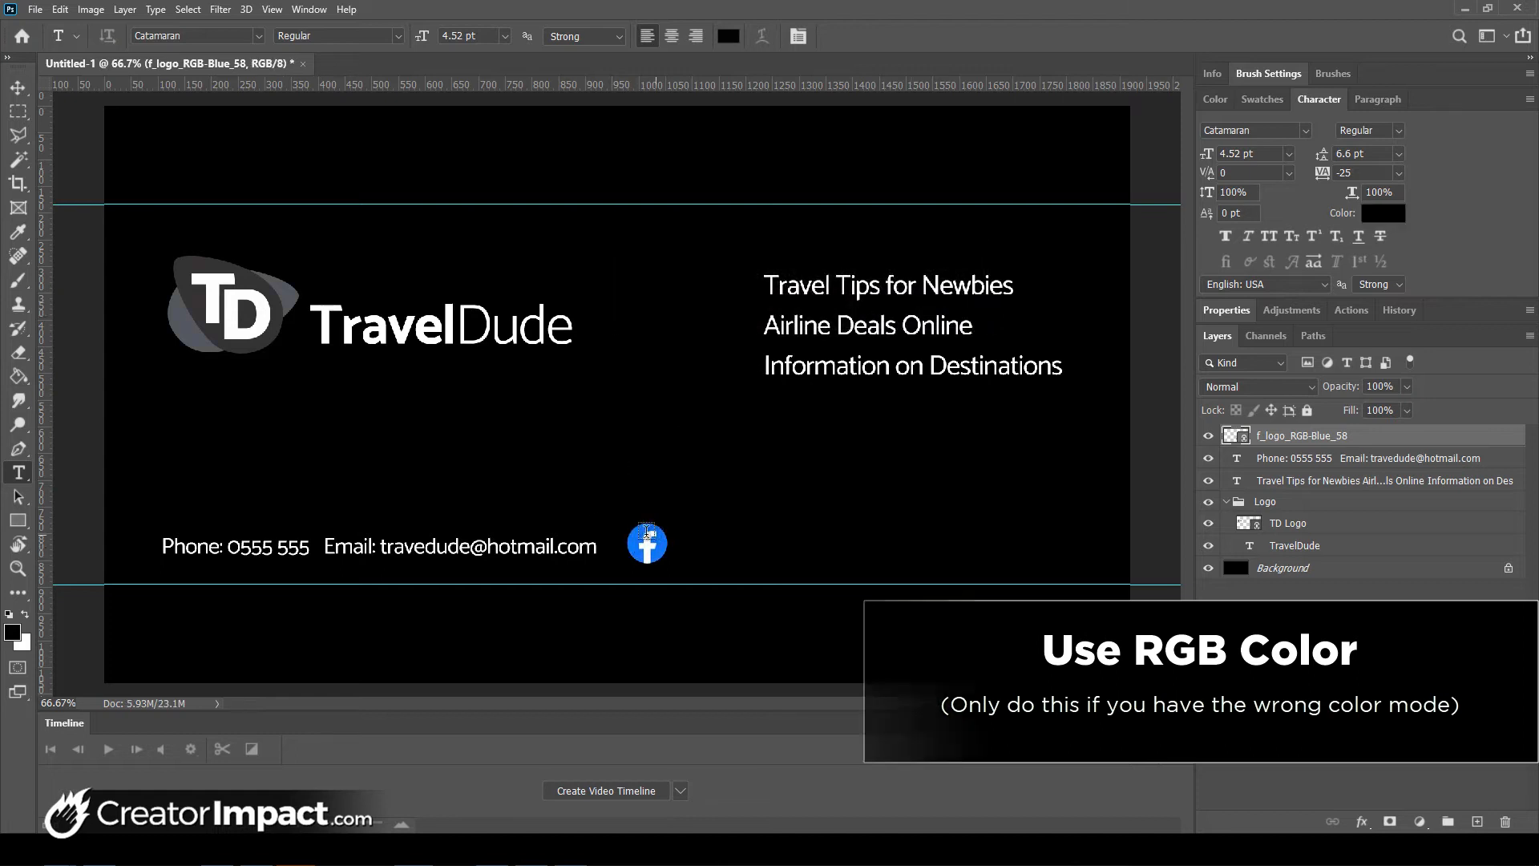
{"action": "left_click_drag", "start_coordinate": [650, 552], "coordinate": [649, 552]}
- Place youtube_social_squircle_red.png as a small linked icon on the contact row
{"action": "left_click", "coordinate": [35, 10]}
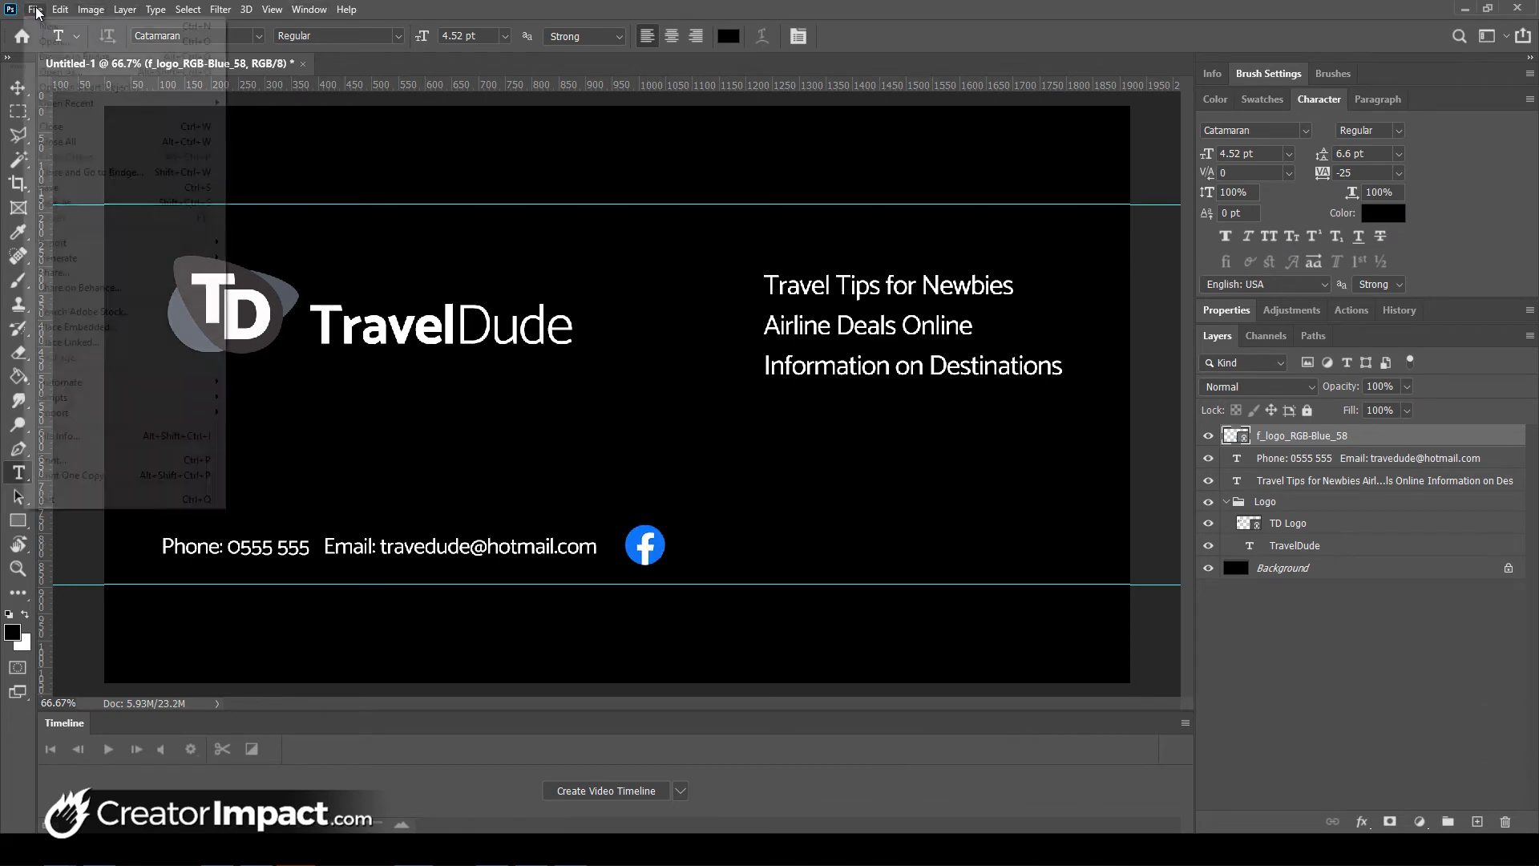
{"action": "left_click", "coordinate": [84, 342]}
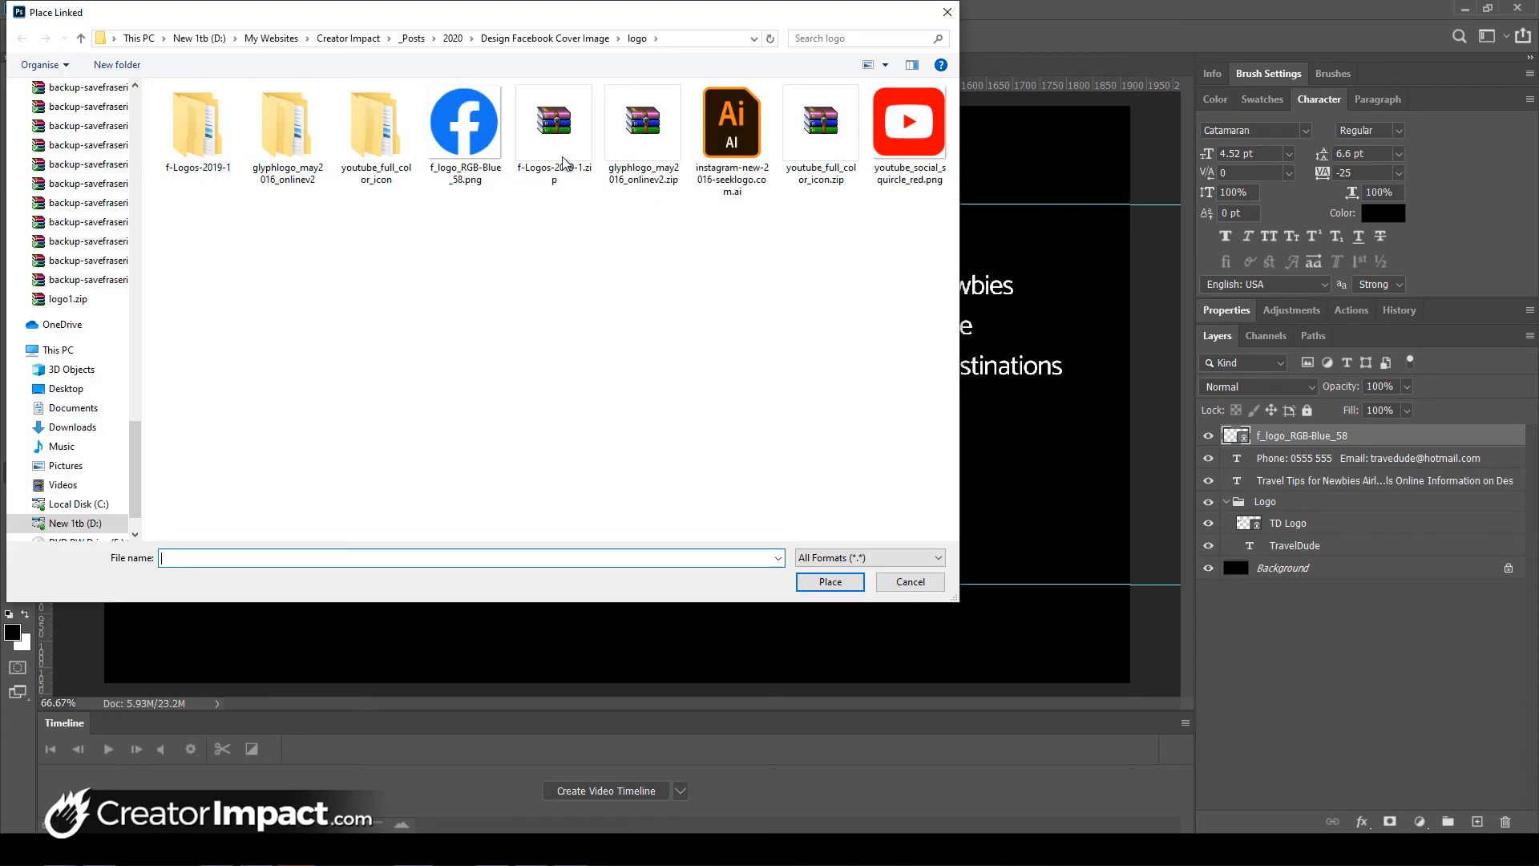
{"action": "left_click", "coordinate": [911, 145]}
{"action": "double_click", "coordinate": [912, 145]}
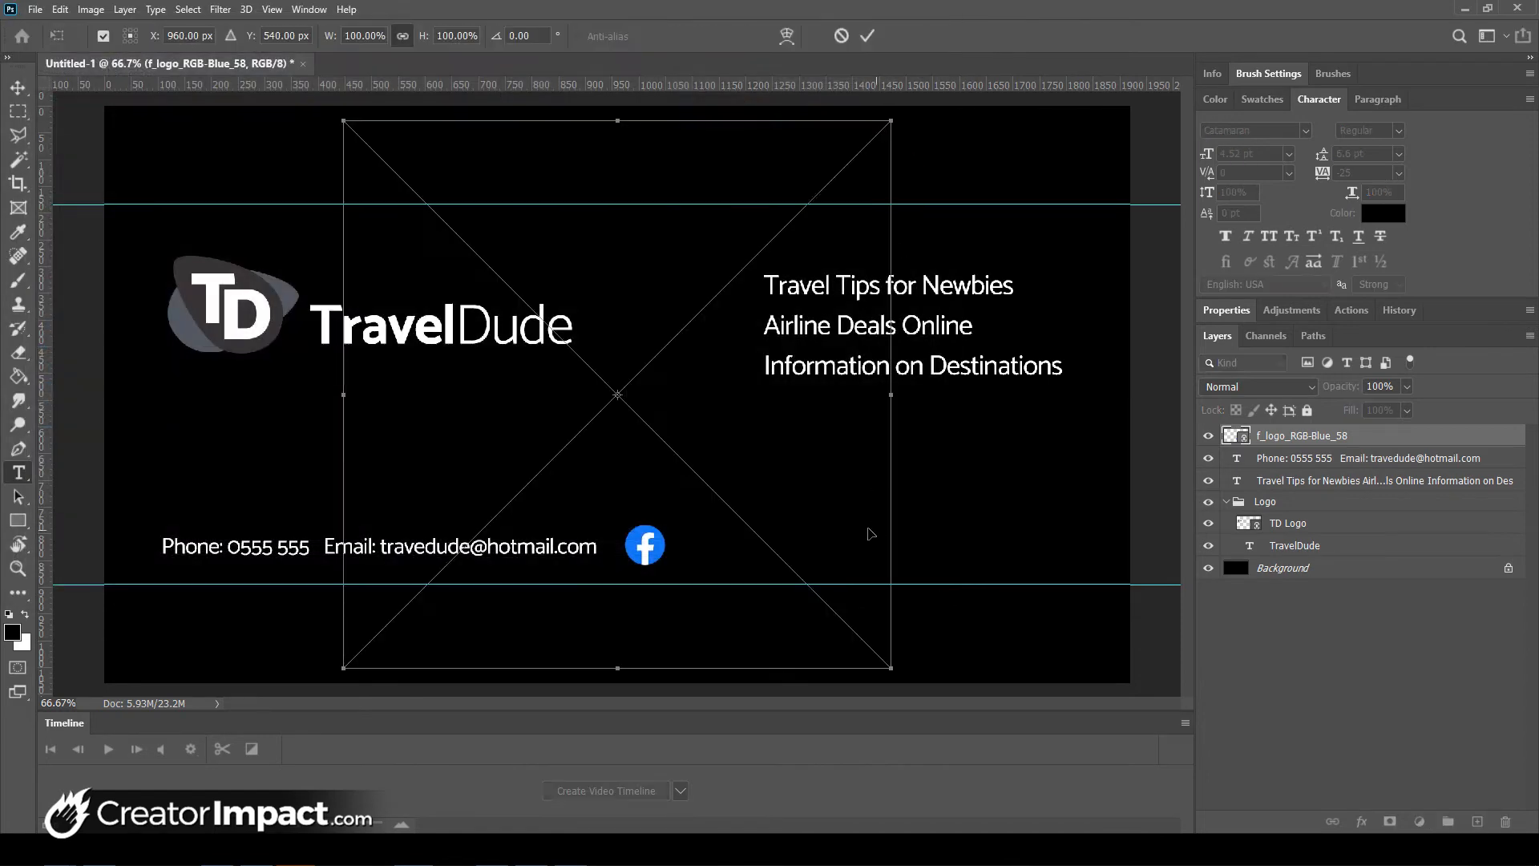
{"action": "left_click_drag", "start_coordinate": [863, 157], "coordinate": [887, 544]}
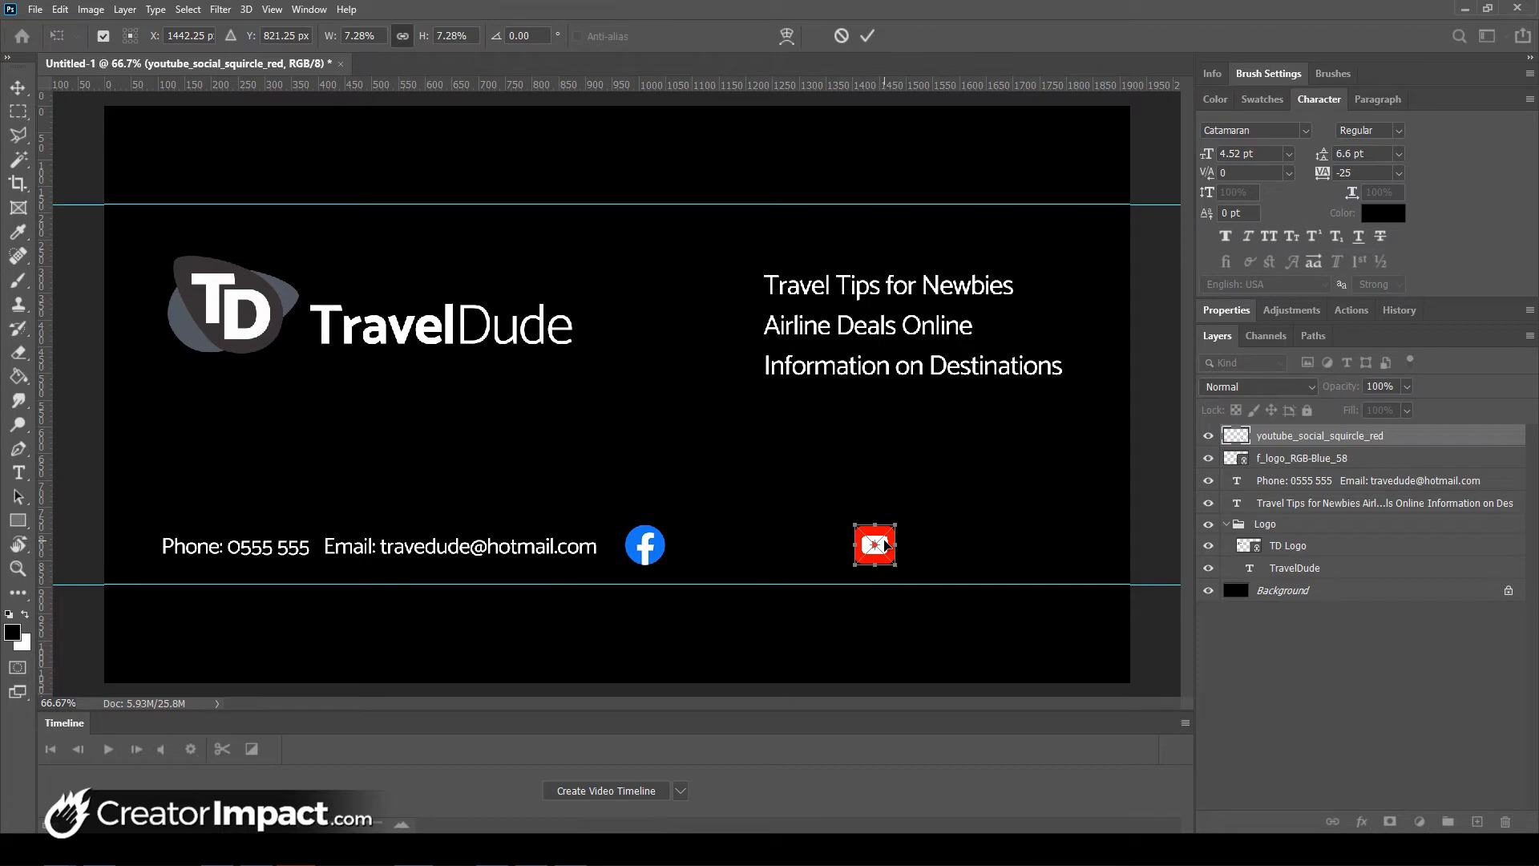
{"action": "key", "text": "Return"}
{"action": "key", "text": "t"}
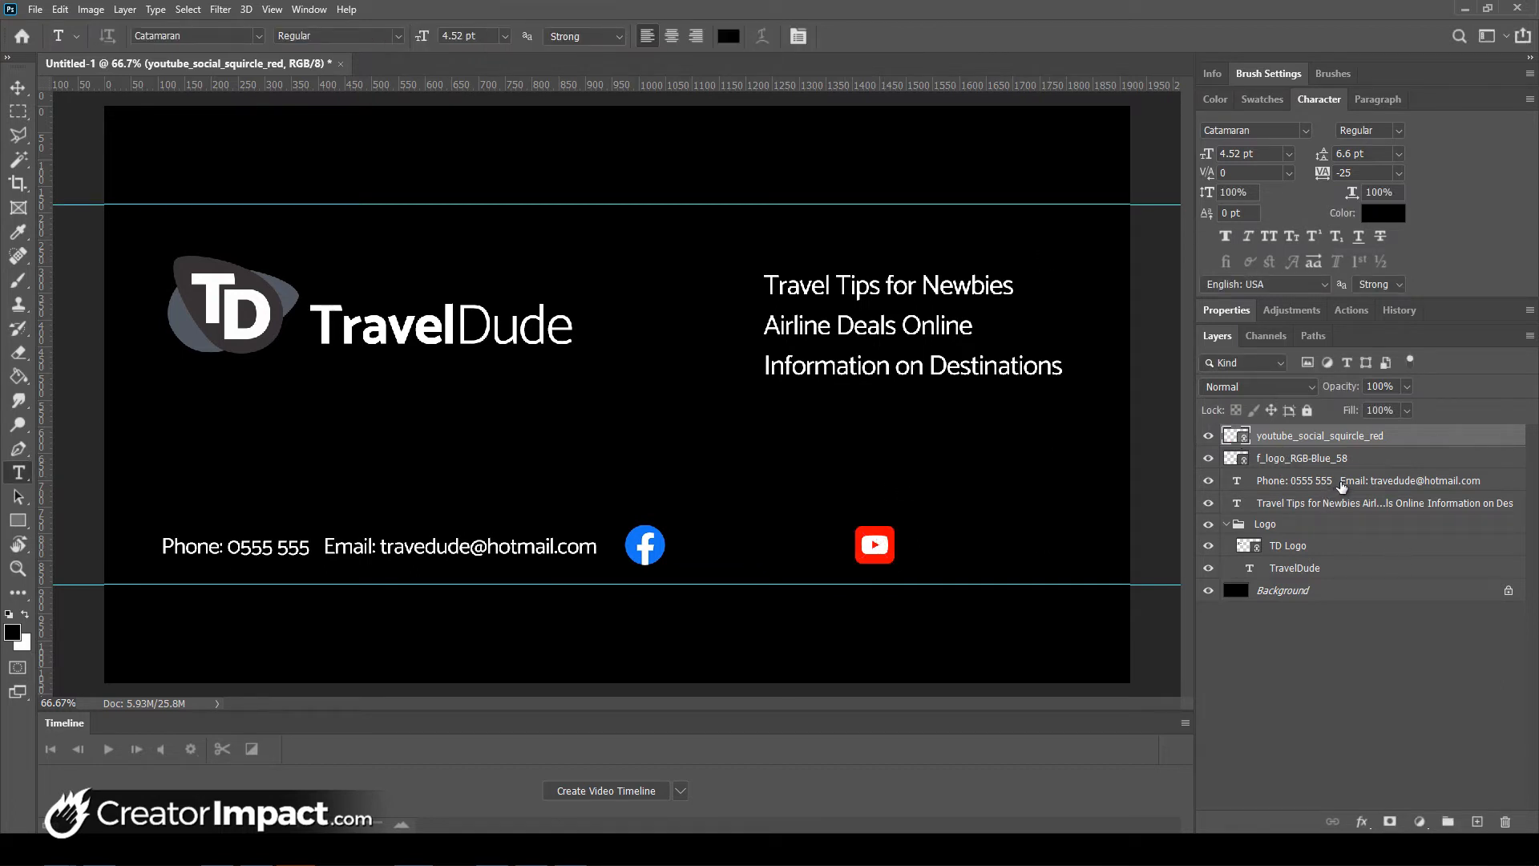
- Duplicate the phone/email text layer and move the copy beside the Facebook icon
{"action": "left_click", "coordinate": [1355, 485]}
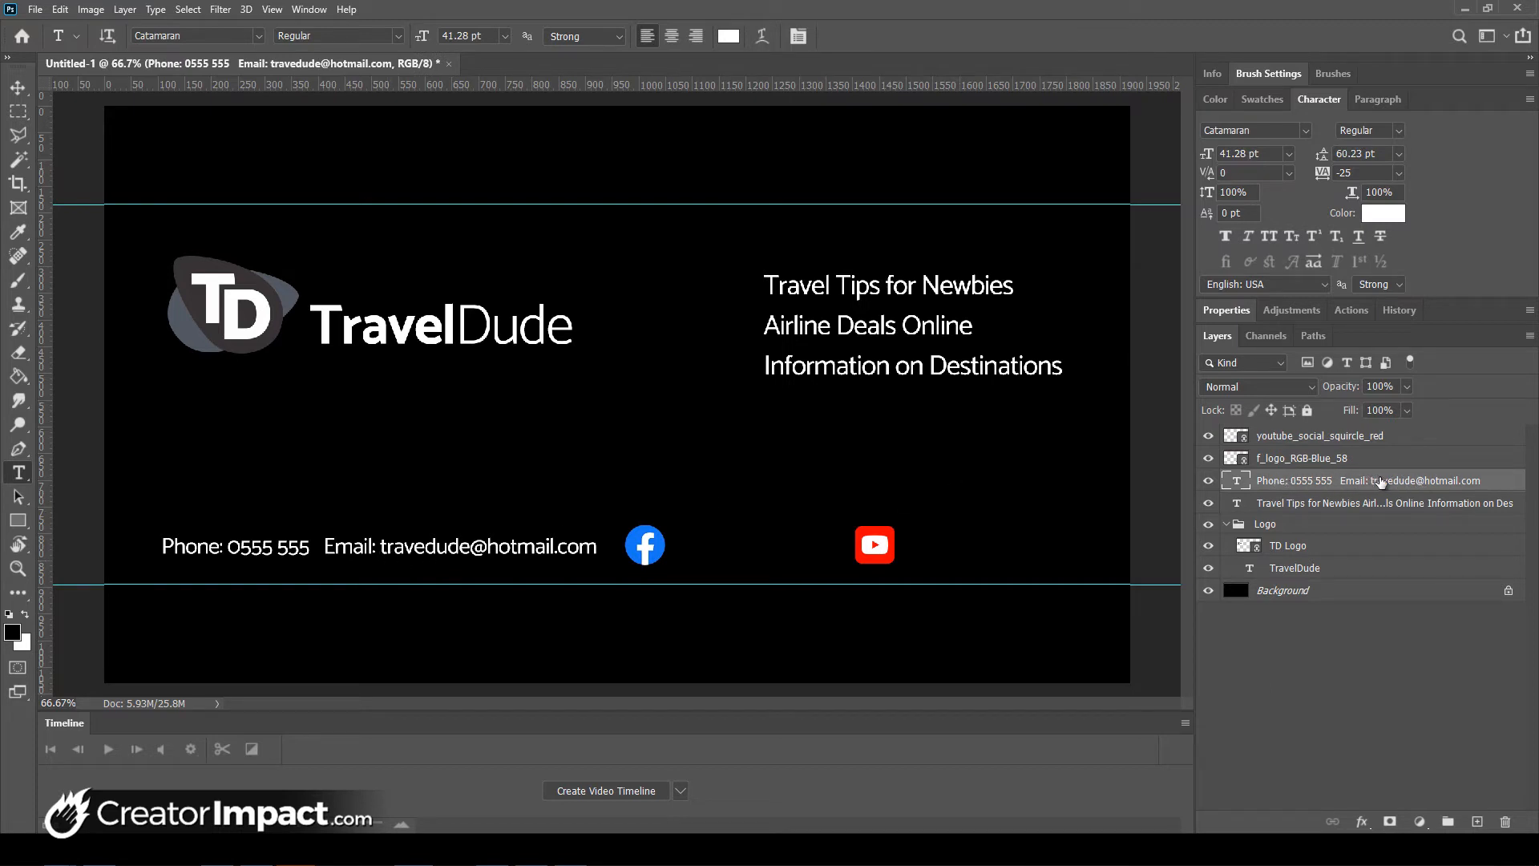
{"action": "left_click_drag", "start_coordinate": [1382, 481], "coordinate": [1470, 819]}
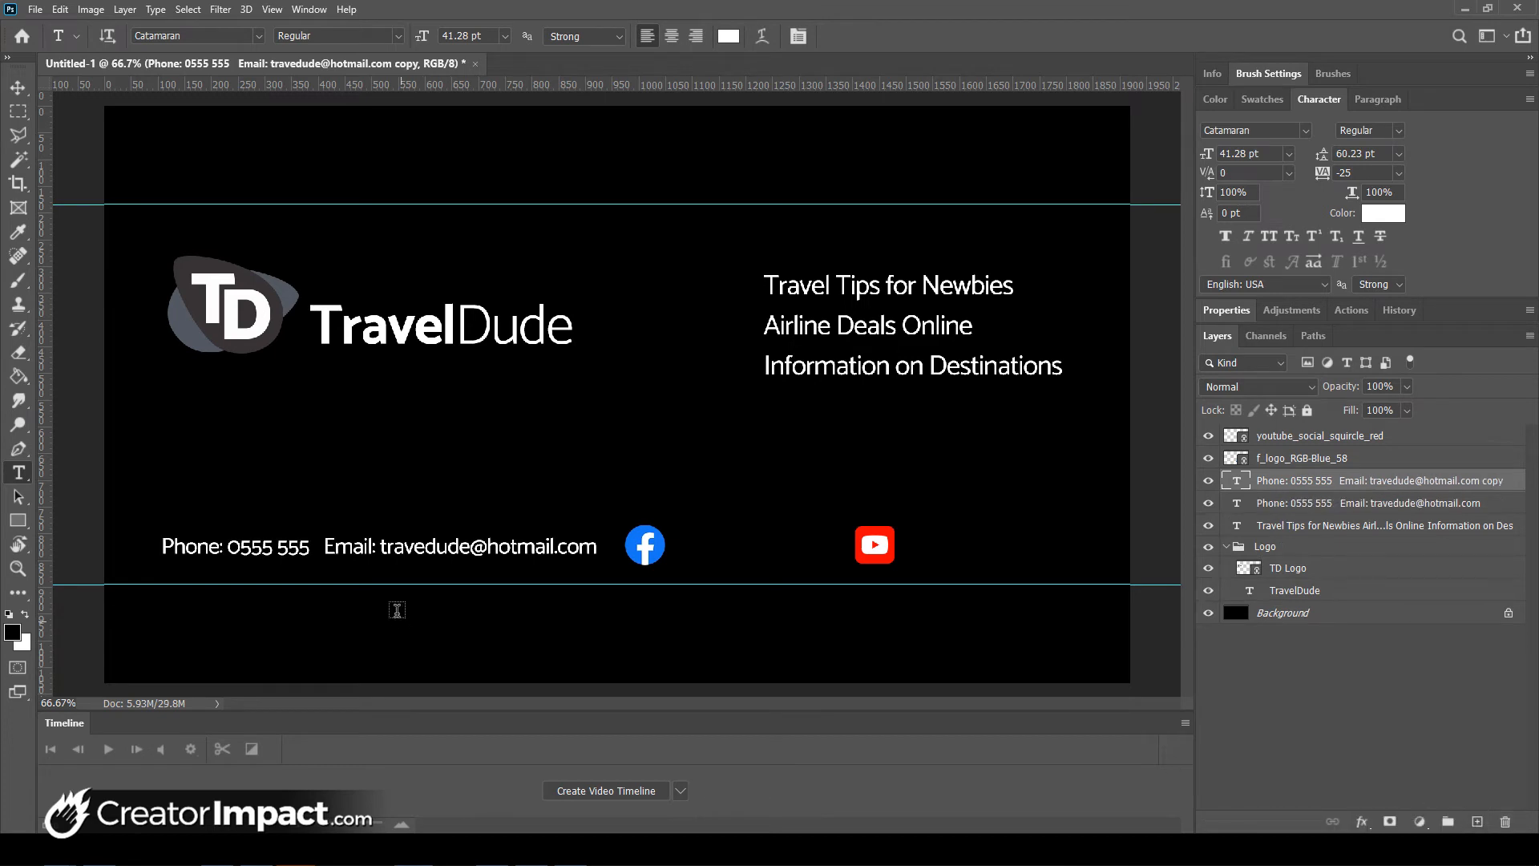
{"action": "left_click_drag", "start_coordinate": [272, 552], "coordinate": [766, 554]}
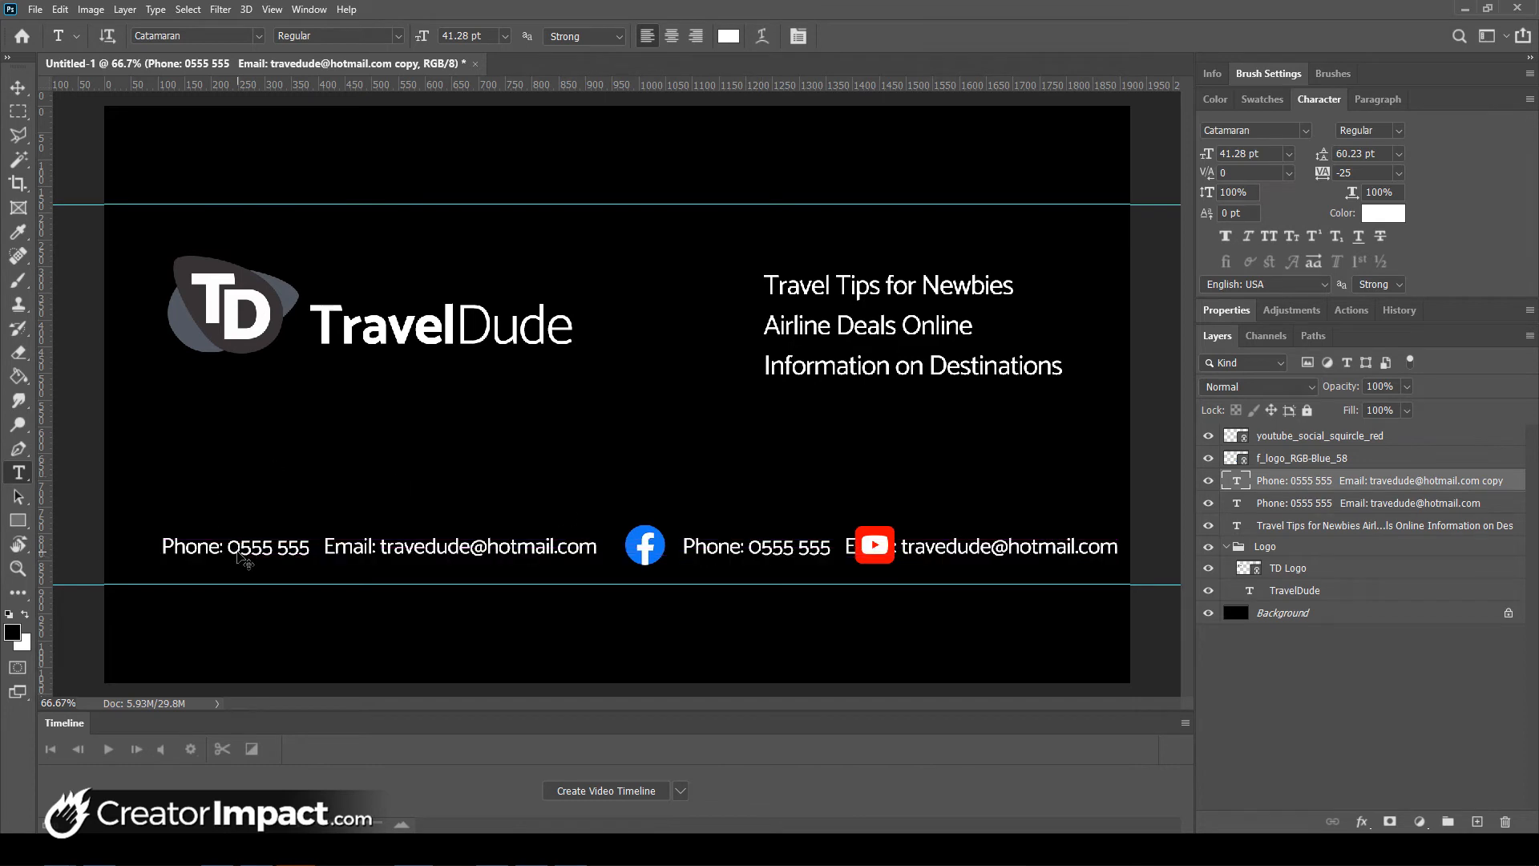
{"action": "left_click_drag", "start_coordinate": [237, 553], "coordinate": [354, 550]}
{"action": "key", "text": "ctrl+z"}
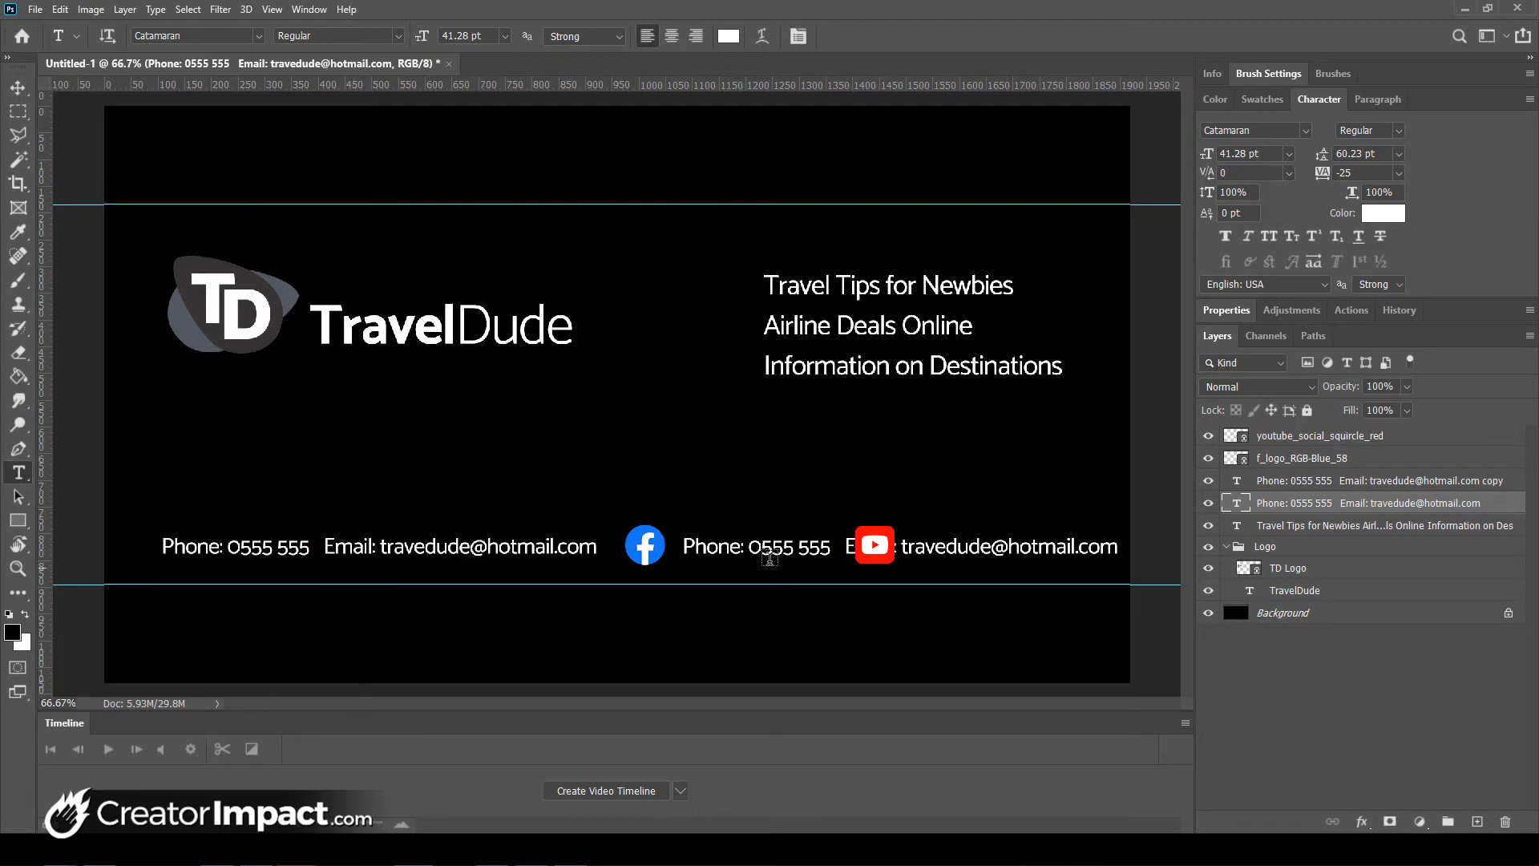
{"action": "key", "text": "ctrl+t"}
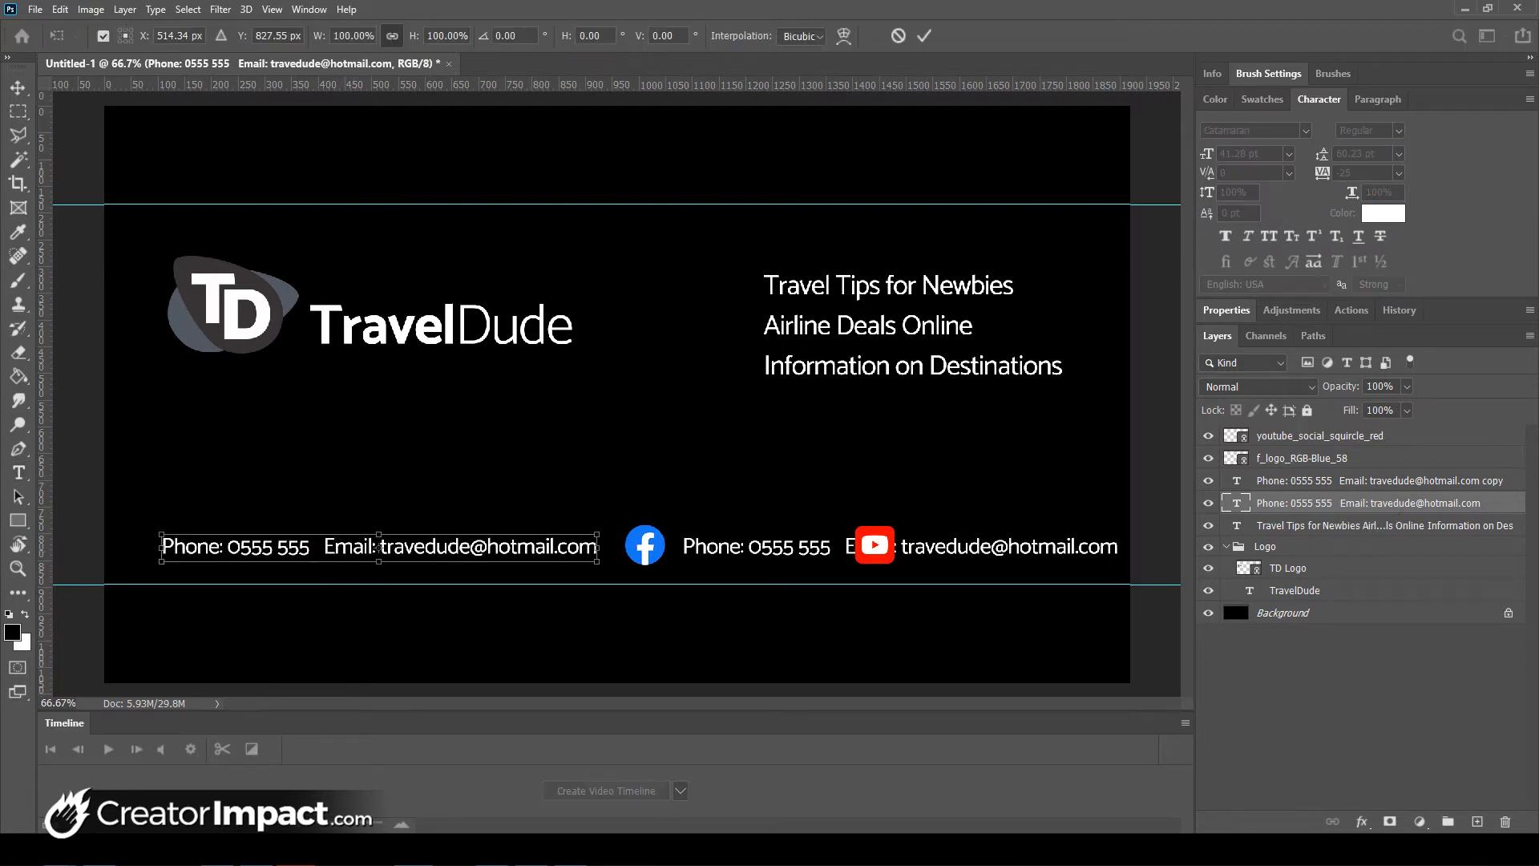
{"action": "left_click_drag", "start_coordinate": [555, 546], "coordinate": [652, 465]}
{"action": "key", "text": "ctrl+z"}
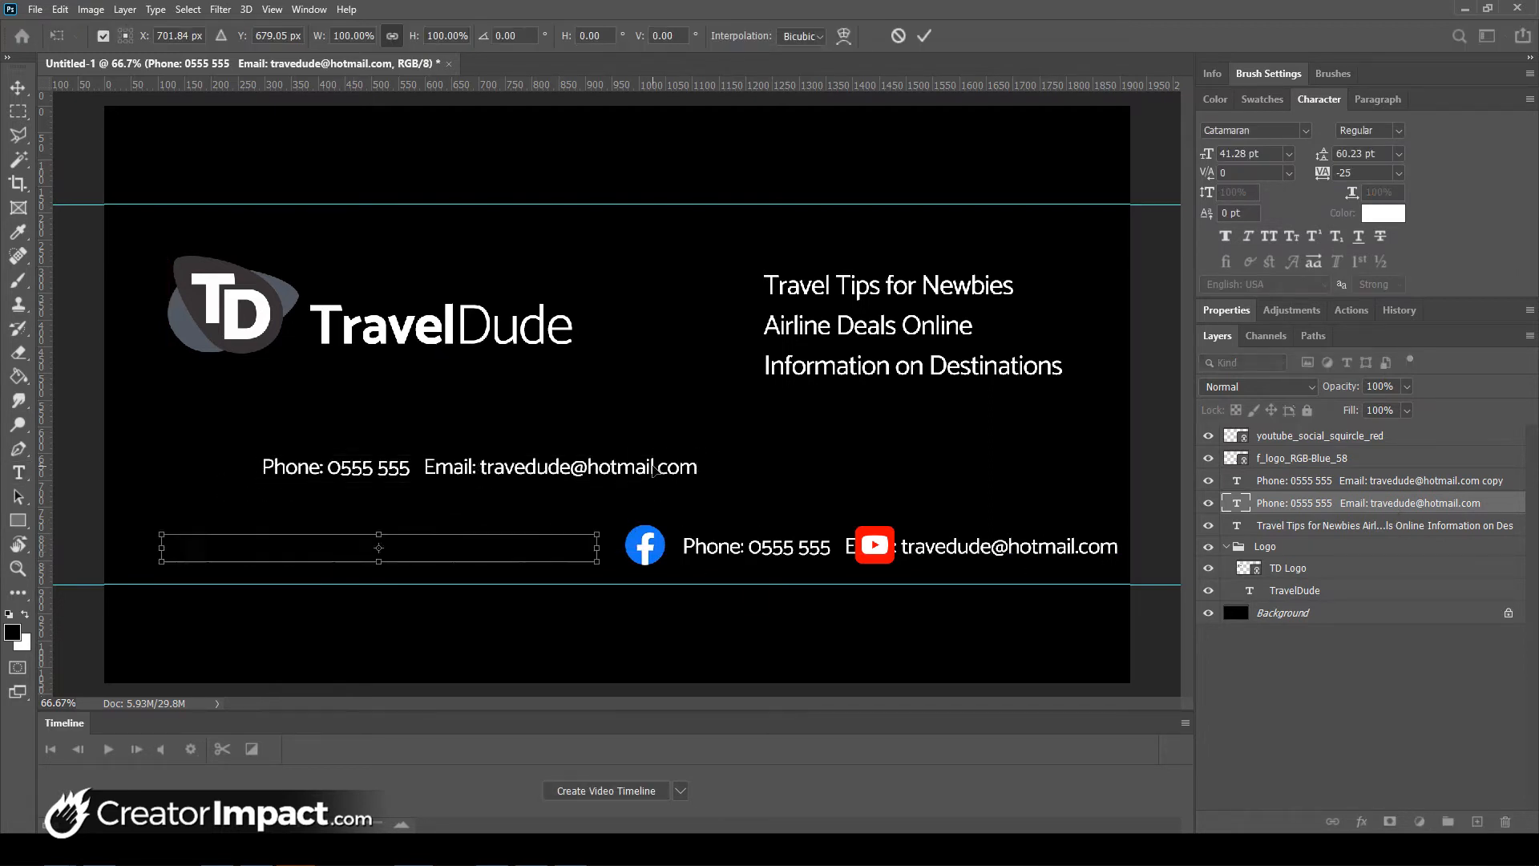
{"action": "key", "text": "Escape"}
{"action": "key", "text": "t"}
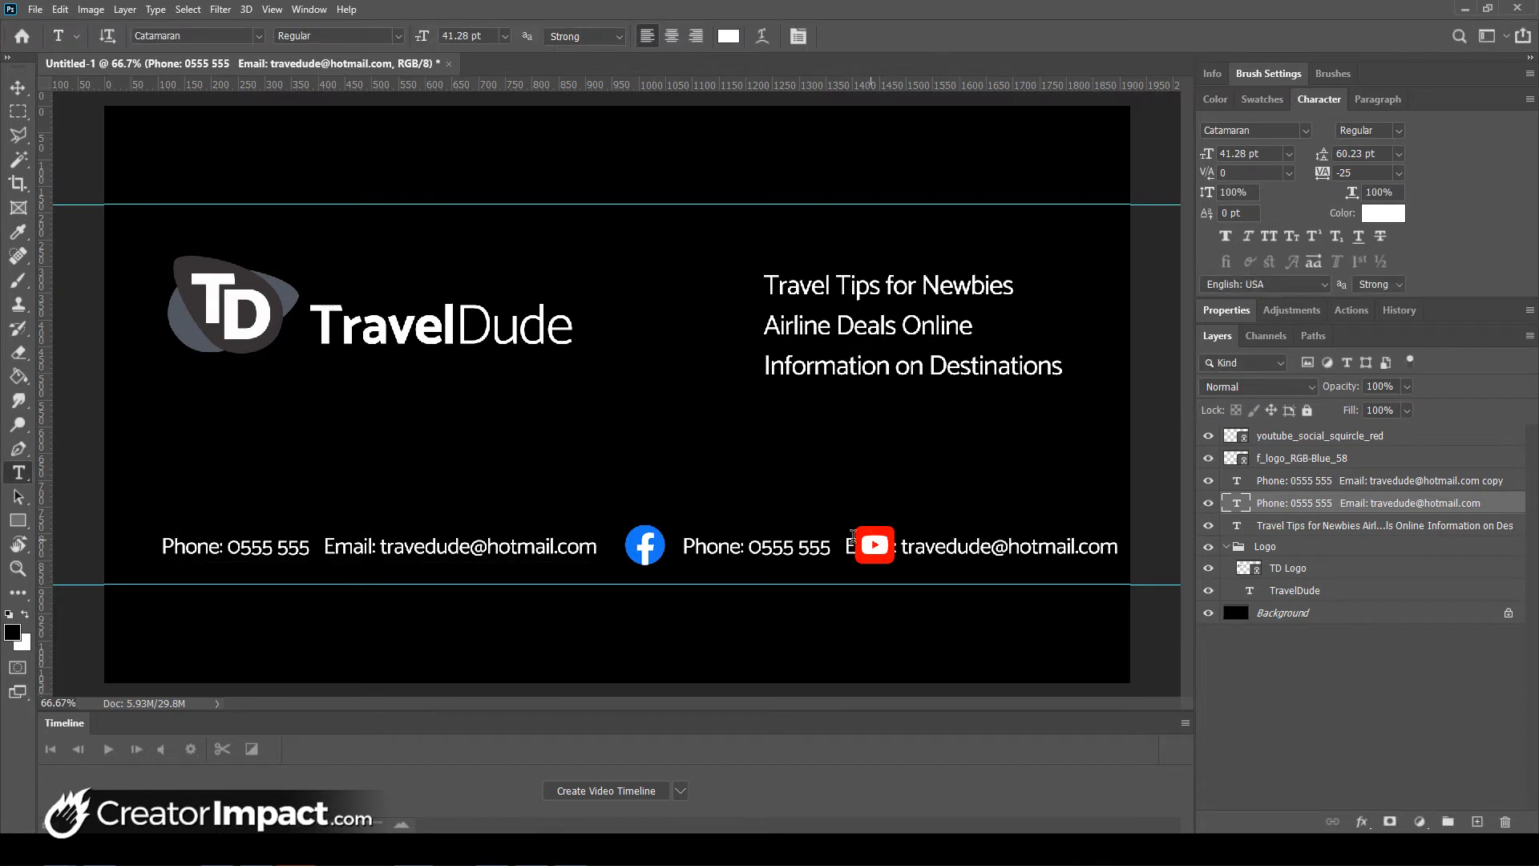
- Retype the copy as the Facebook username handle and nudge it slightly right
{"action": "left_click", "coordinate": [896, 551]}
{"action": "key", "text": "ctrl+a"}
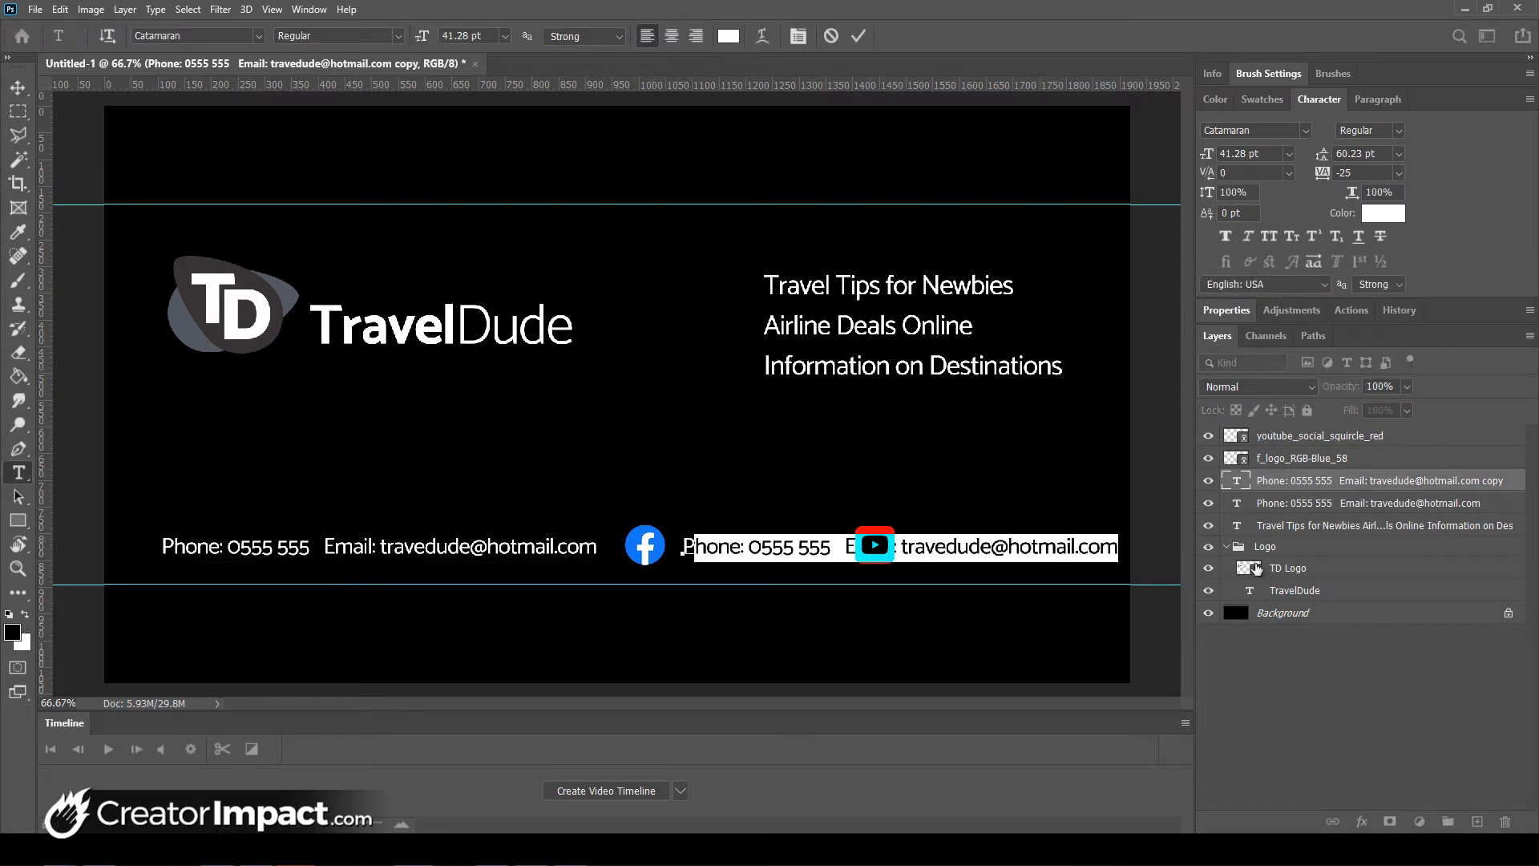
{"action": "type", "text": "Ptraveldude1"}
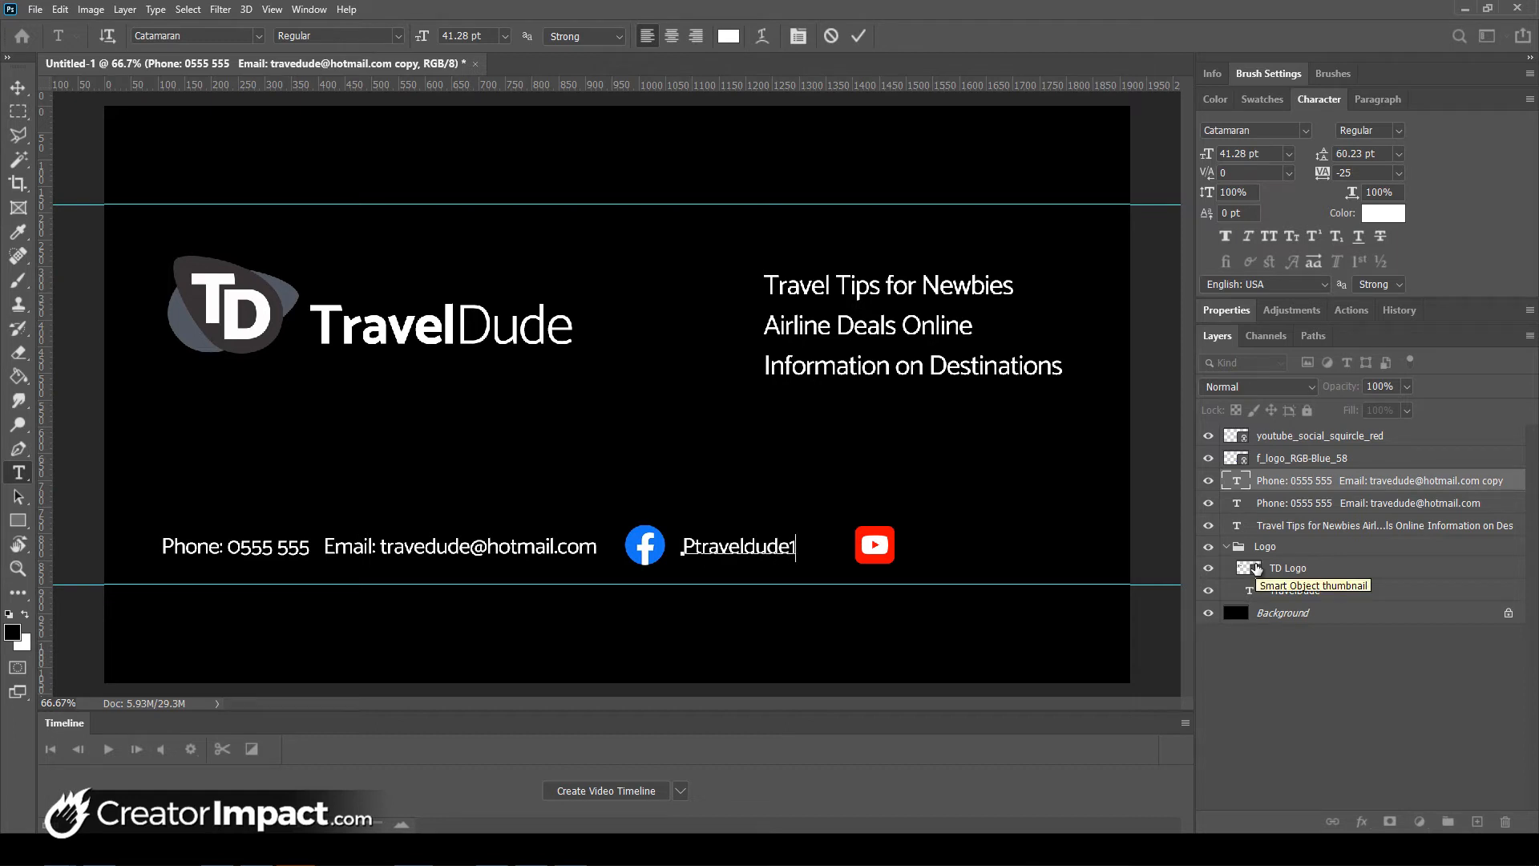
{"action": "type", "text": "990"}
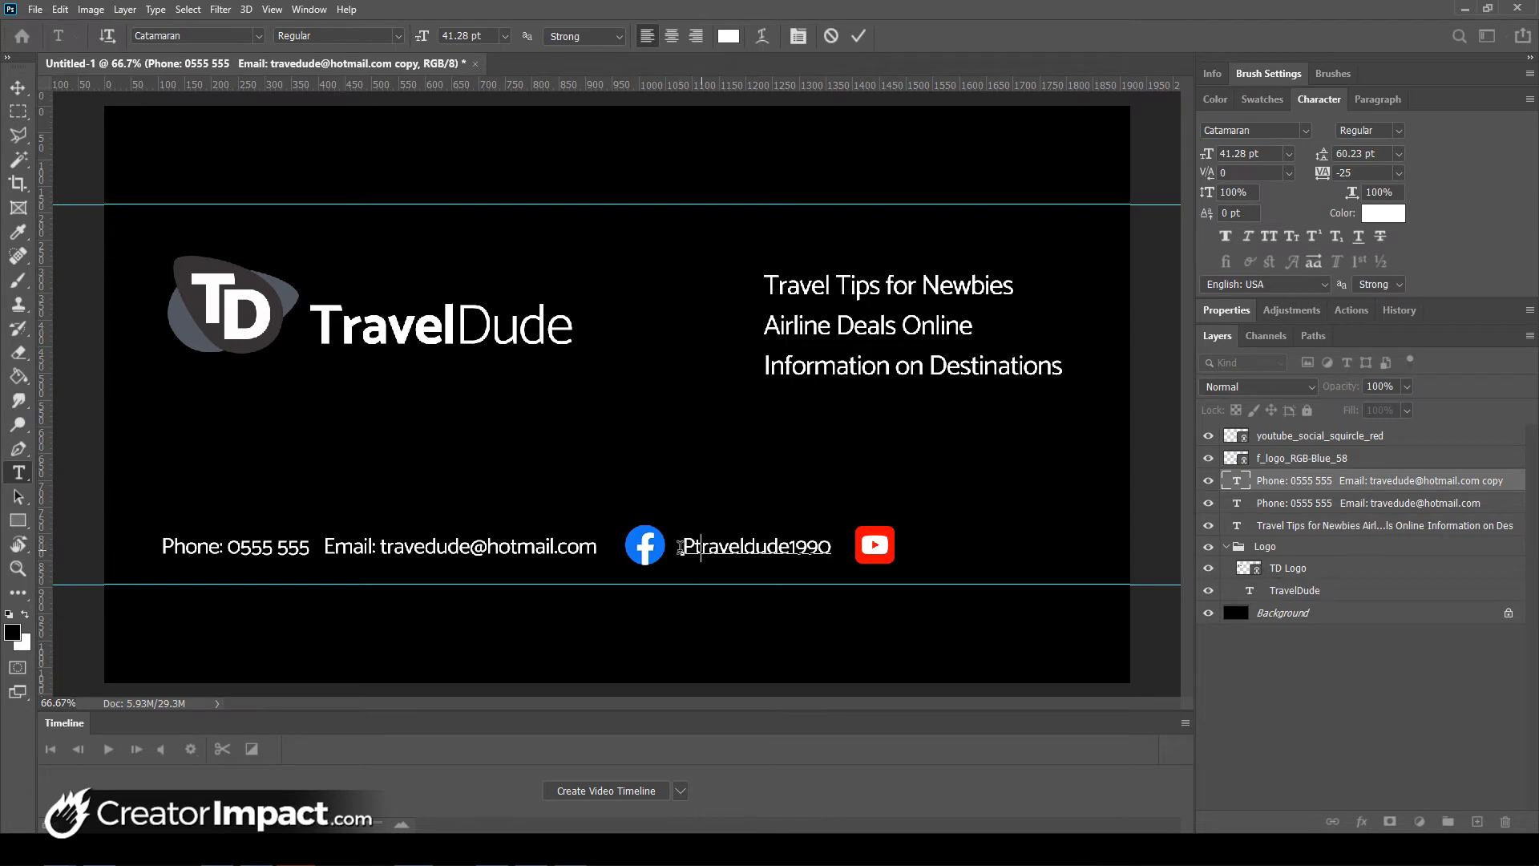
{"action": "left_click_drag", "start_coordinate": [701, 548], "coordinate": [665, 548]}
{"action": "type", "text": "T"}
{"action": "key", "text": "ctrl+Return"}
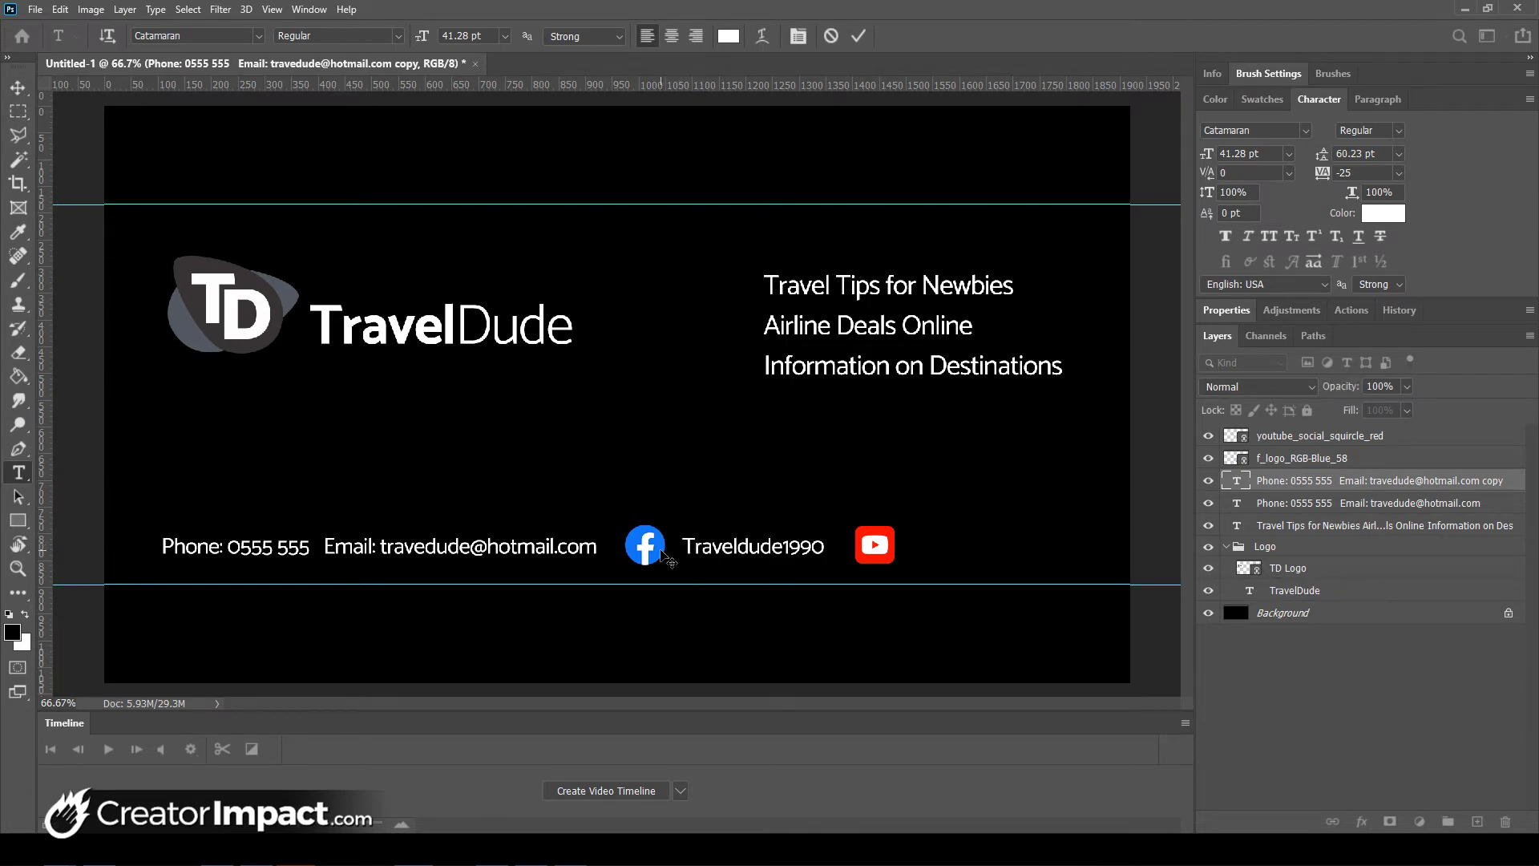
{"action": "key", "text": "ctrl+Right"}
{"action": "key", "text": "ctrl+Right"}
{"action": "key", "text": "ctrl+Right"}
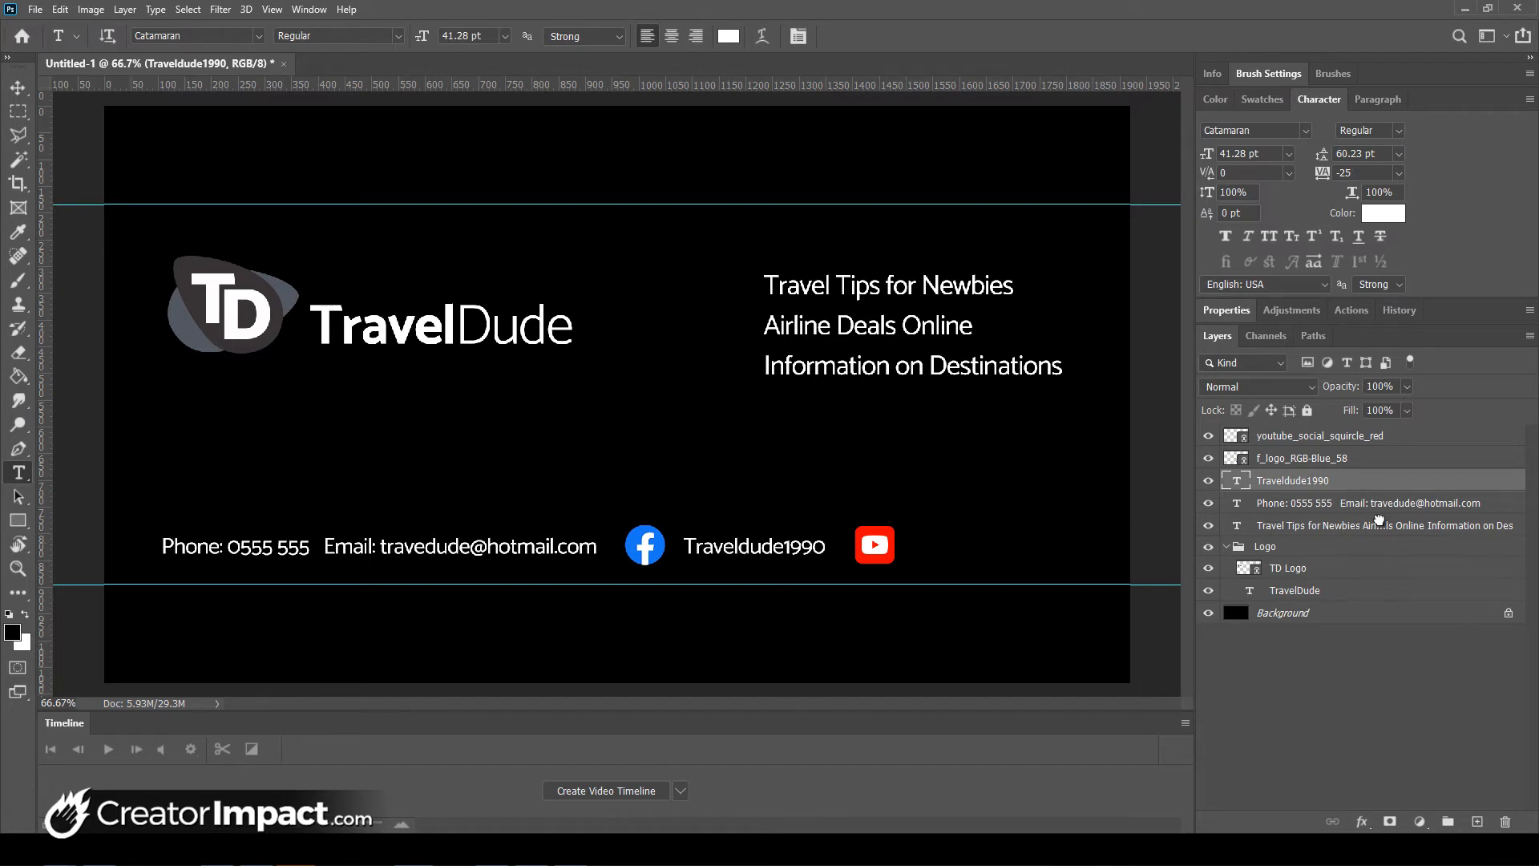
- Duplicate the handle layer beside the YouTube icon and change its text to 'Travel Dude'
{"action": "left_click_drag", "start_coordinate": [1378, 520], "coordinate": [1477, 819]}
{"action": "left_click_drag", "start_coordinate": [740, 550], "coordinate": [1308, 572]}
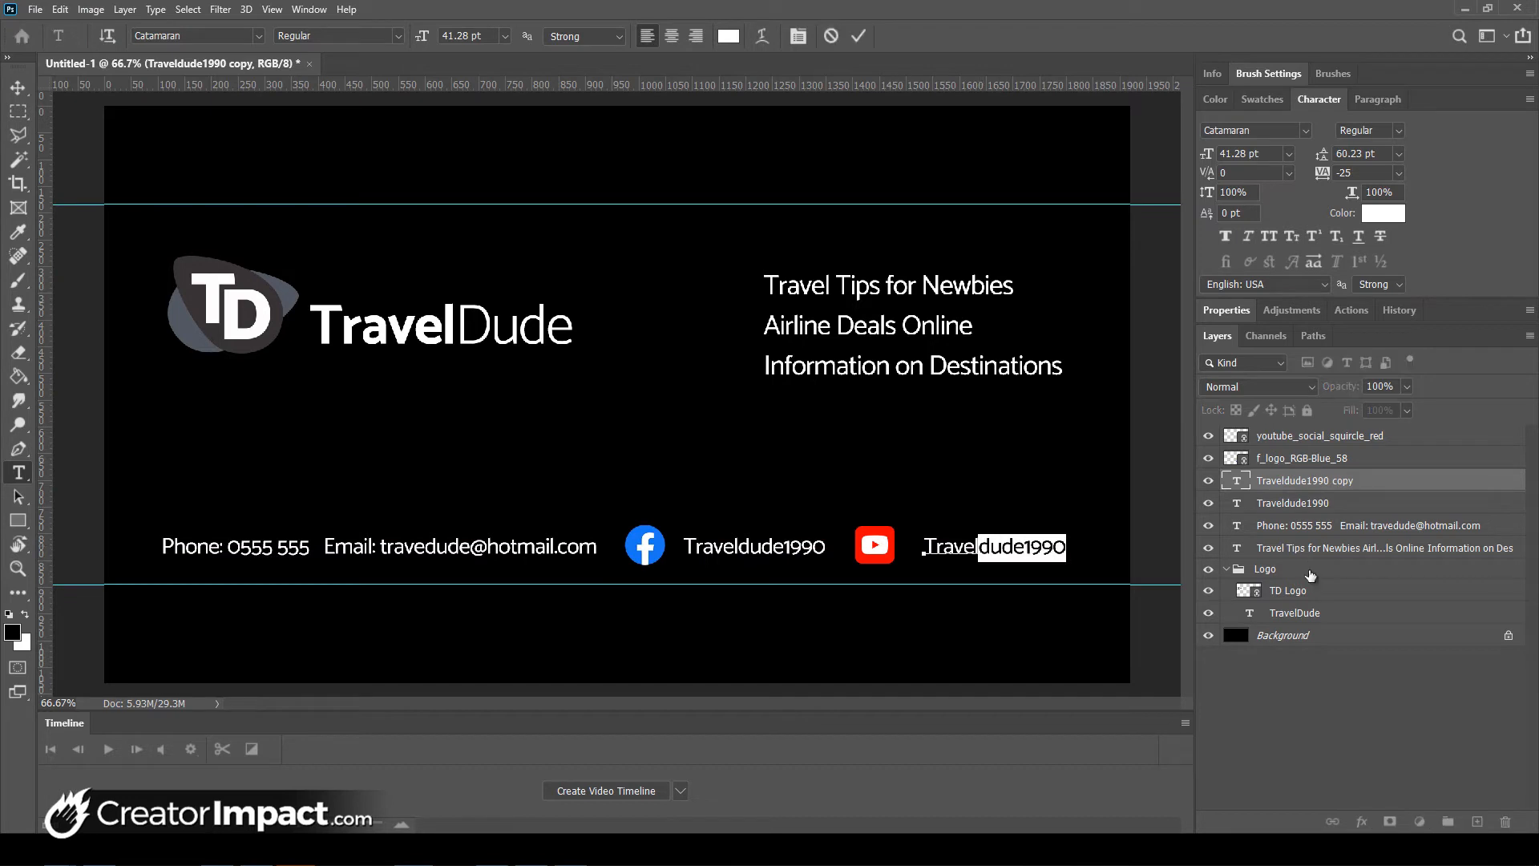
{"action": "type", "text": "Dude"}
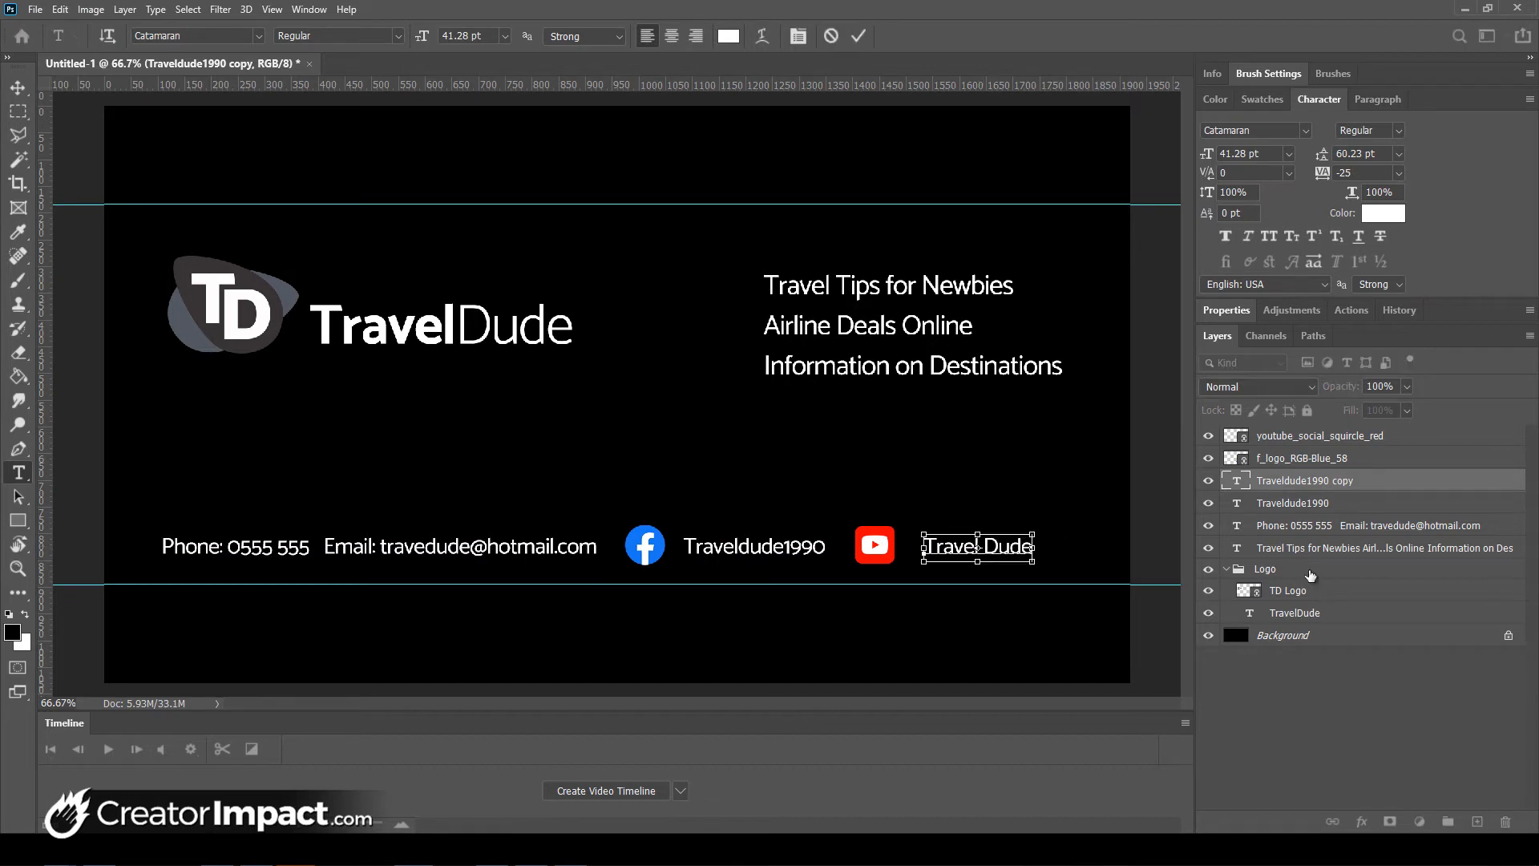
{"action": "key", "text": "ctrl+Return"}
{"action": "left_click_drag", "start_coordinate": [957, 549], "coordinate": [949, 549]}
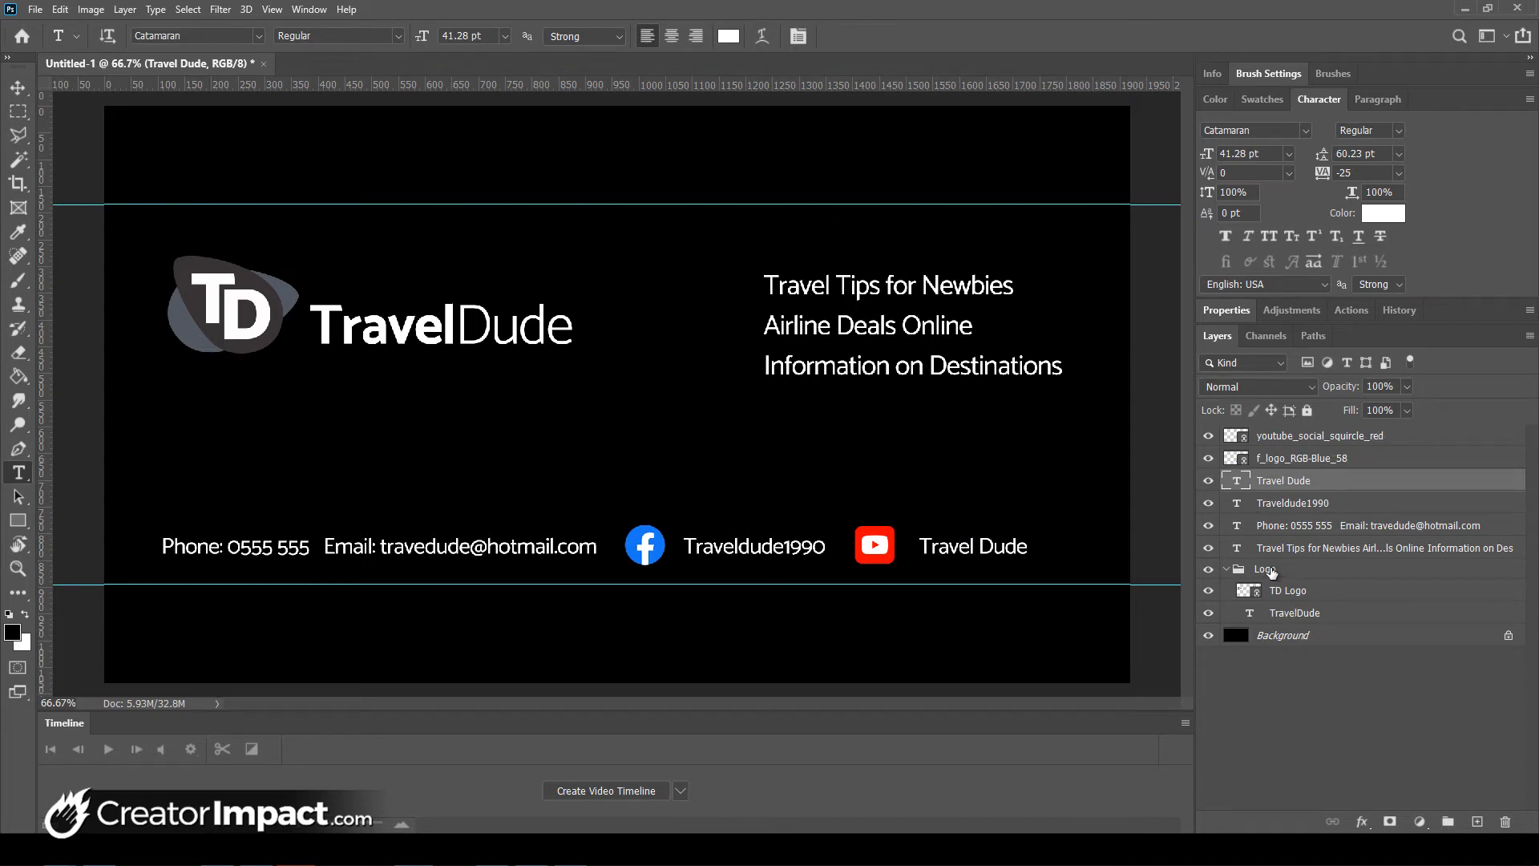
{"action": "left_click", "coordinate": [1269, 571]}
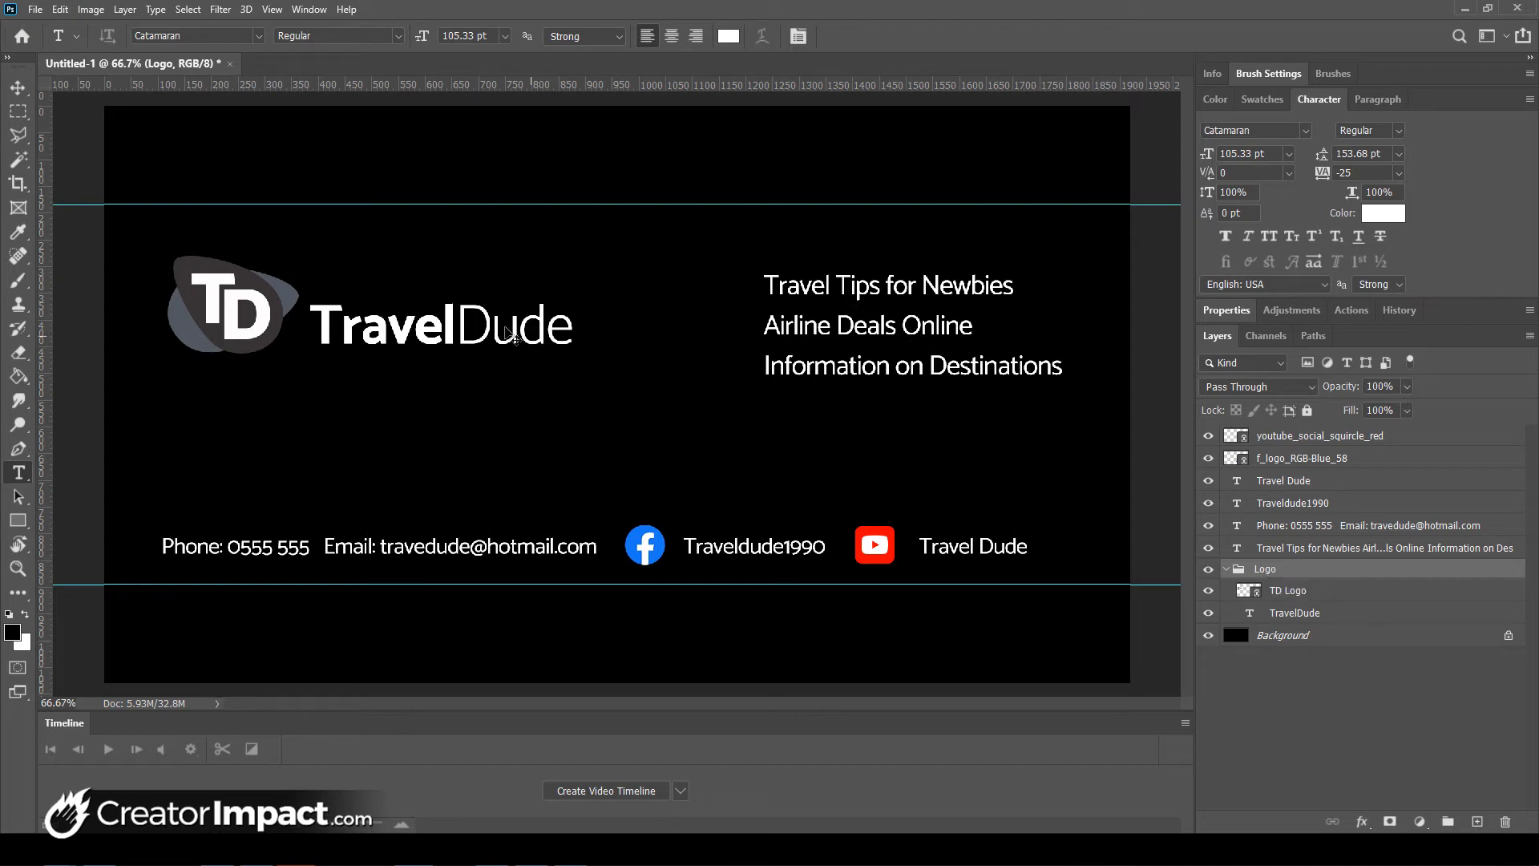
- Scale the TD TravelDude Logo group up to about 126.58%
{"action": "key", "text": "ctrl+t"}
{"action": "left_click_drag", "start_coordinate": [576, 357], "coordinate": [684, 383]}
{"action": "key", "text": "Return"}
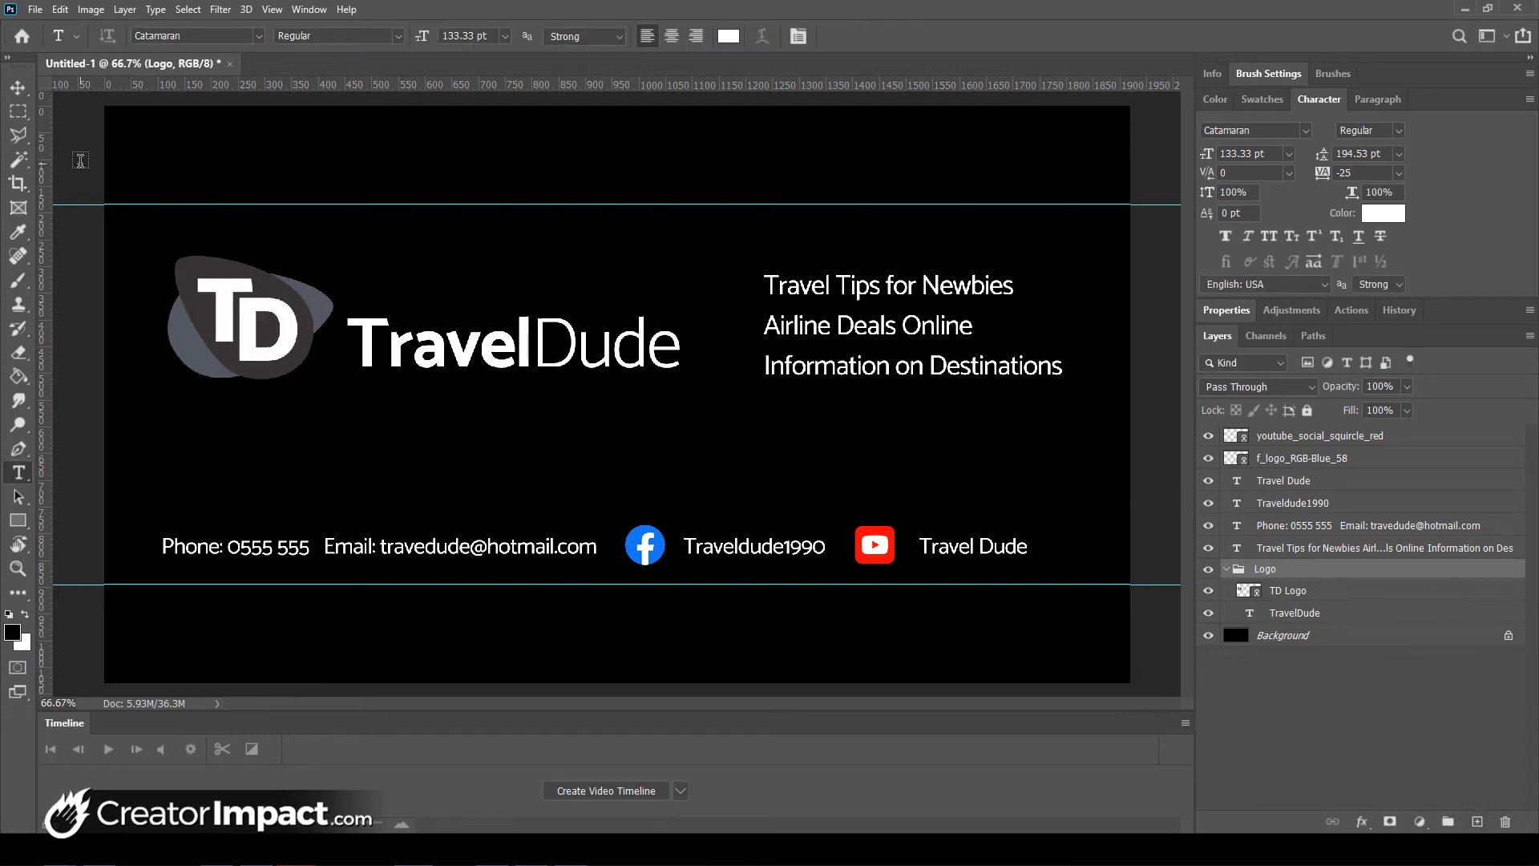
{"action": "left_click", "coordinate": [1478, 821]}
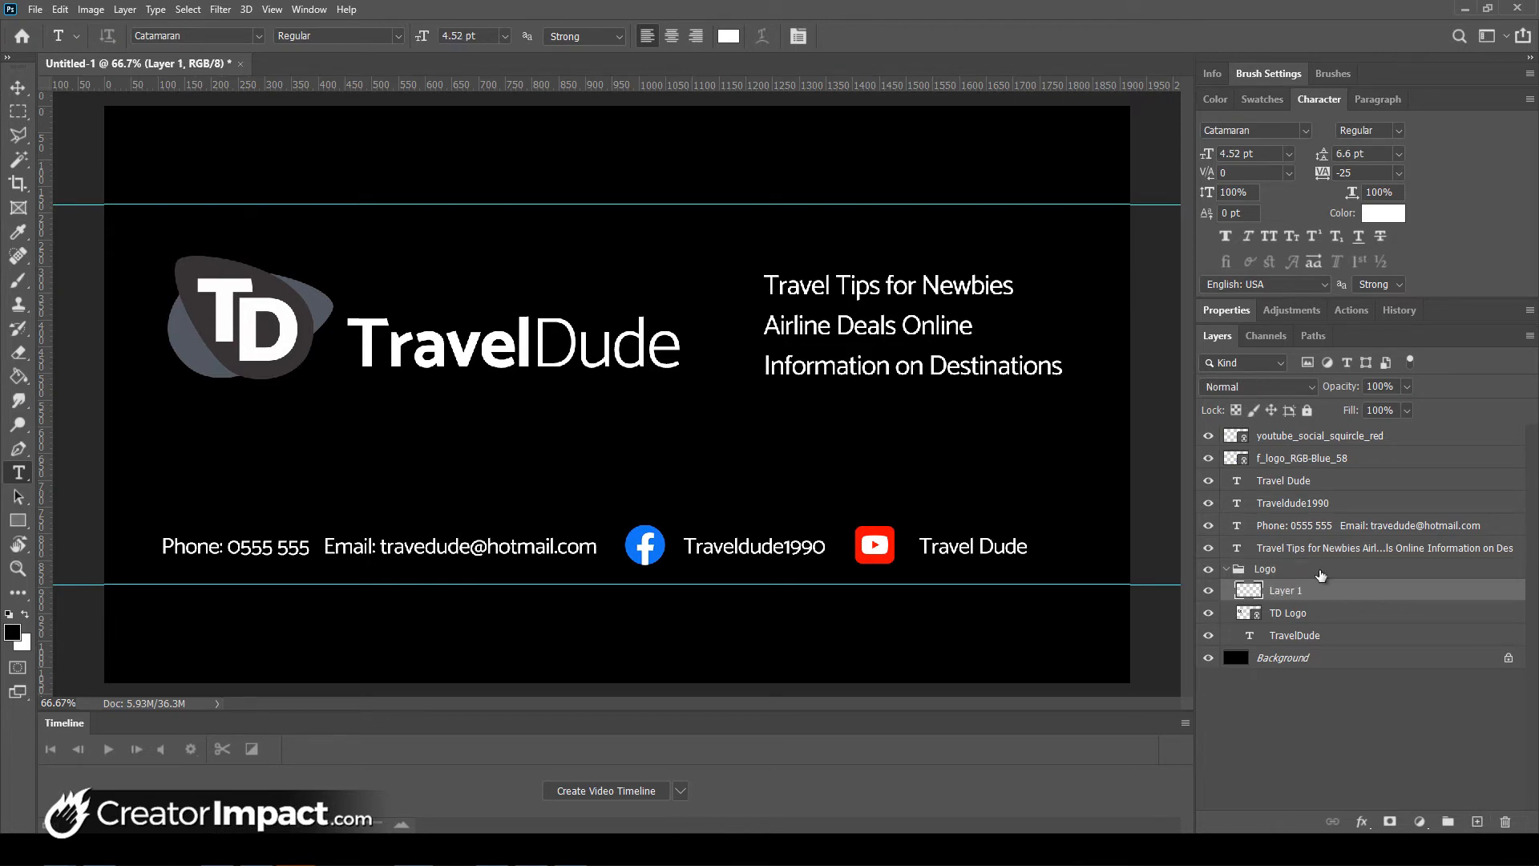
{"action": "left_click_drag", "start_coordinate": [1318, 581], "coordinate": [1317, 560]}
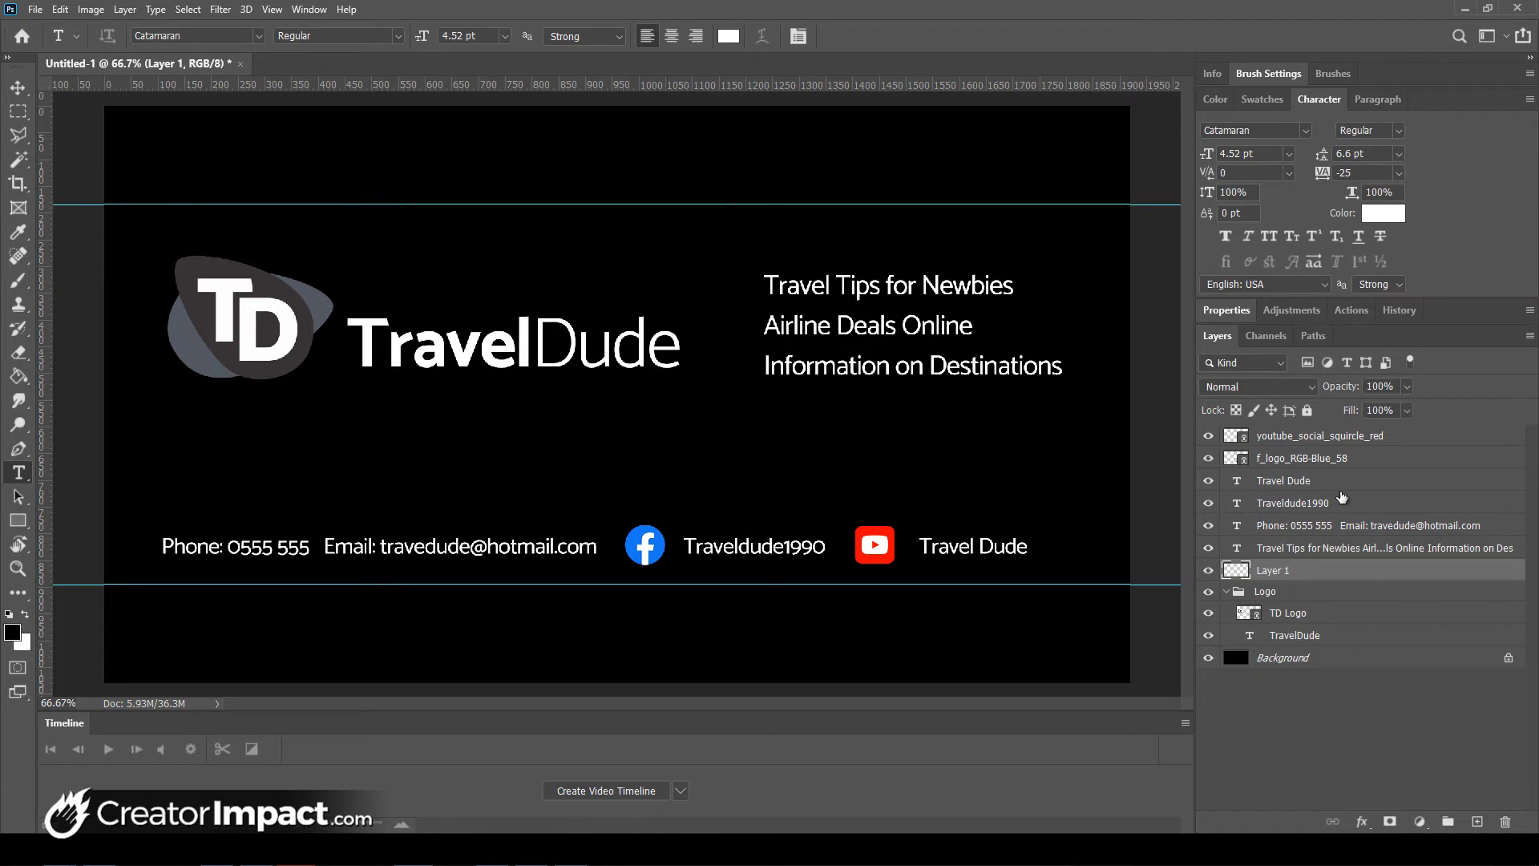
{"action": "left_click", "coordinate": [1324, 439]}
{"action": "left_click", "coordinate": [1324, 458]}
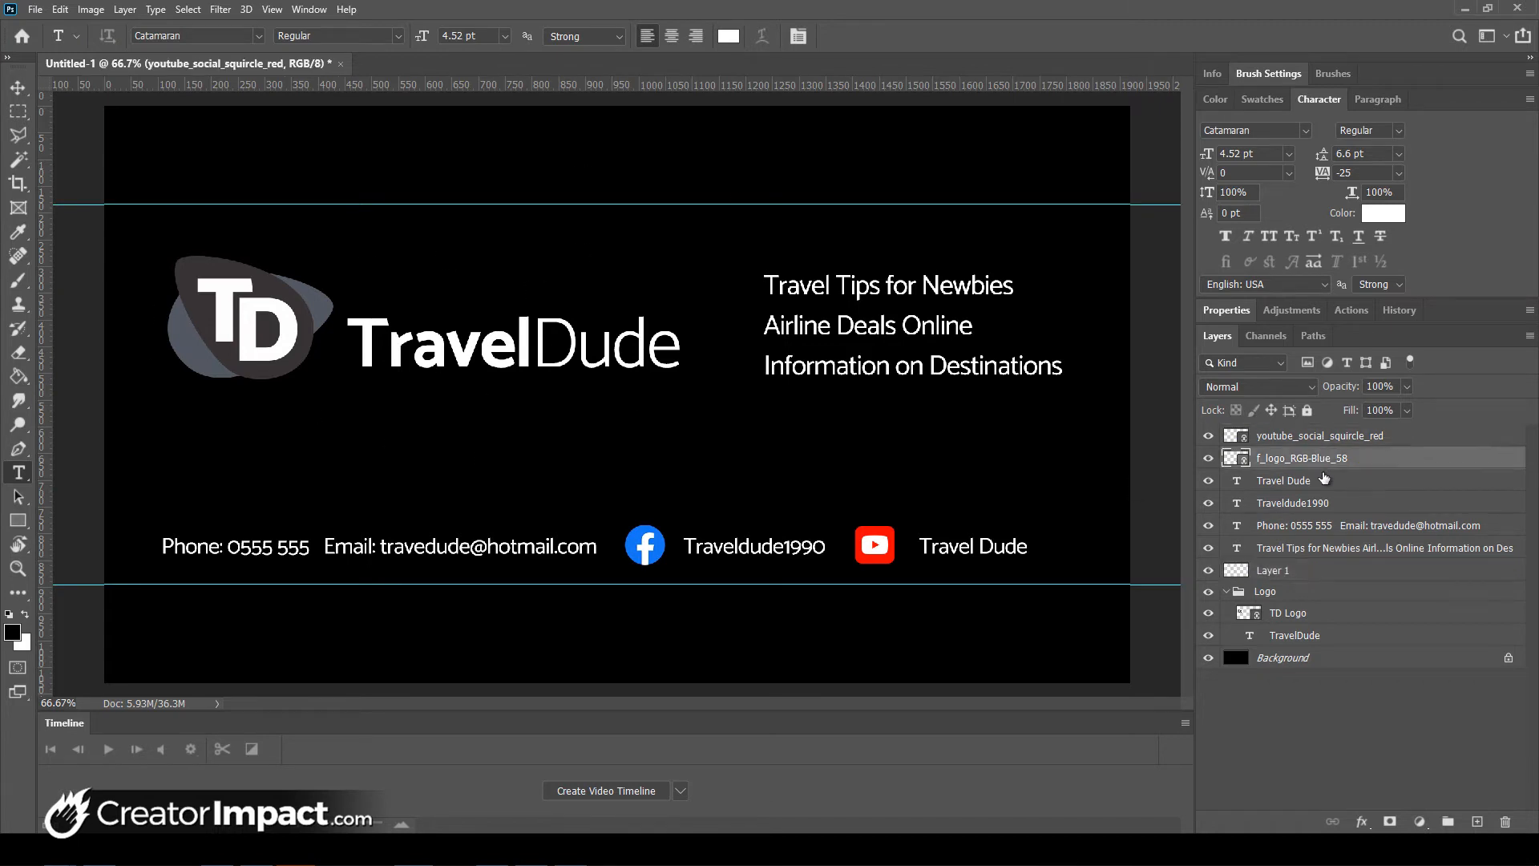
{"action": "left_click", "coordinate": [1322, 481]}
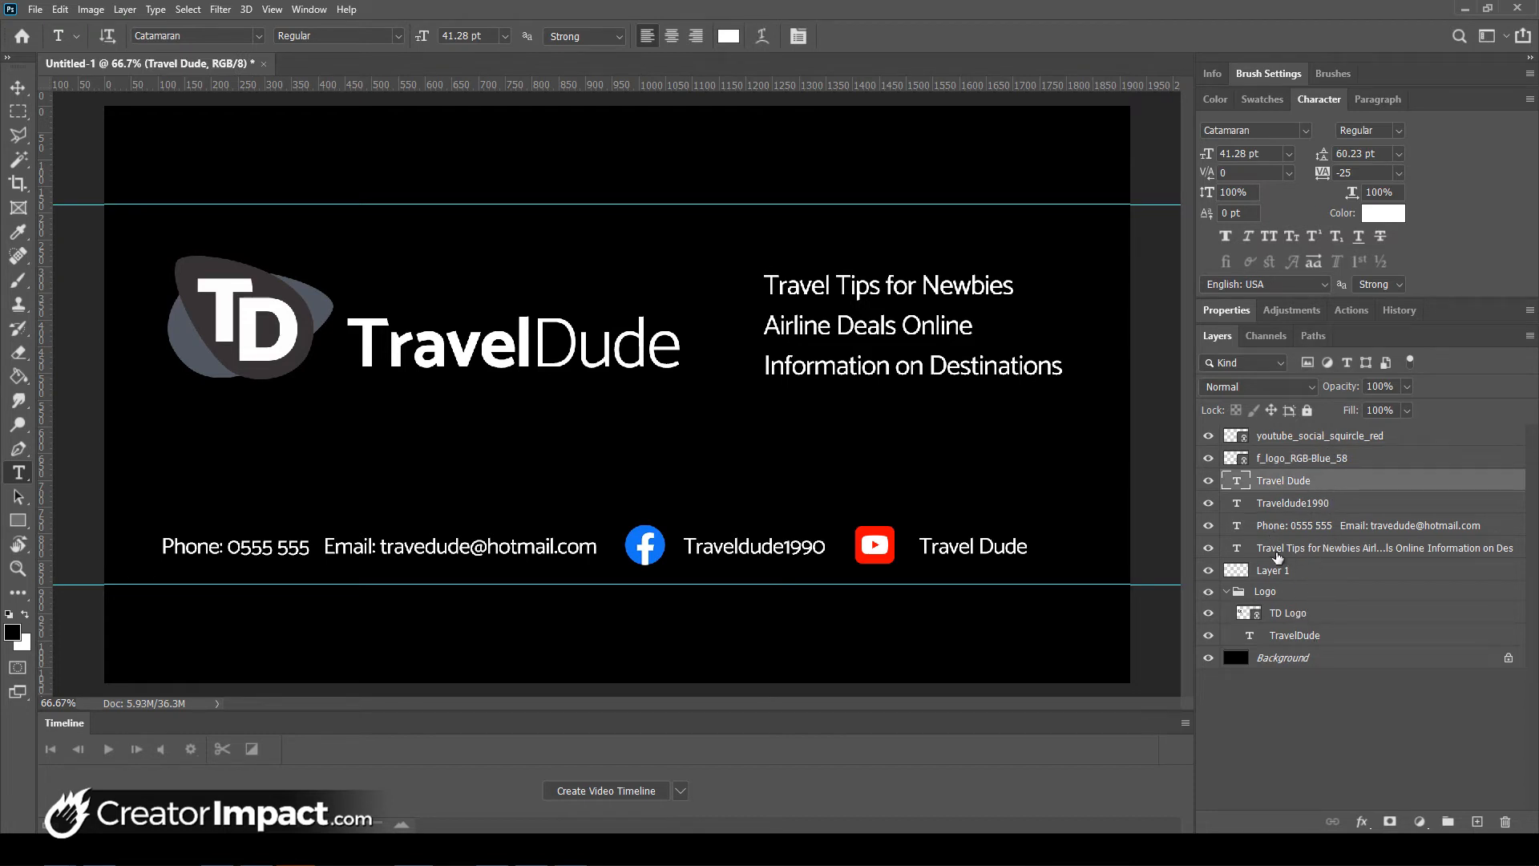
{"action": "left_click", "coordinate": [1292, 570]}
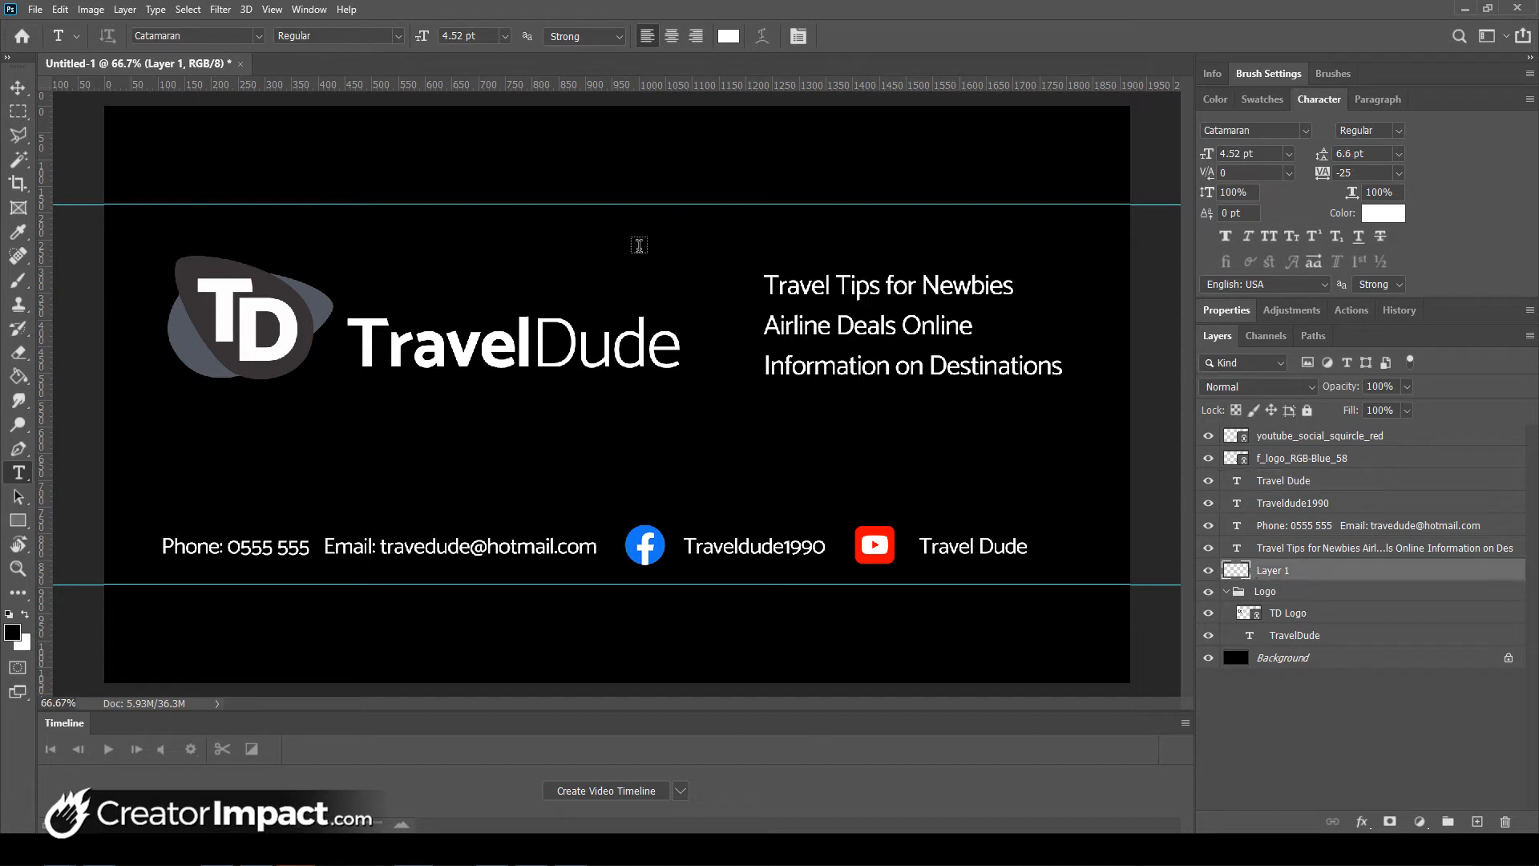
{"action": "key", "text": "m"}
{"action": "left_click_drag", "start_coordinate": [86, 412], "coordinate": [1178, 419]}
{"action": "left_click", "coordinate": [12, 632]}
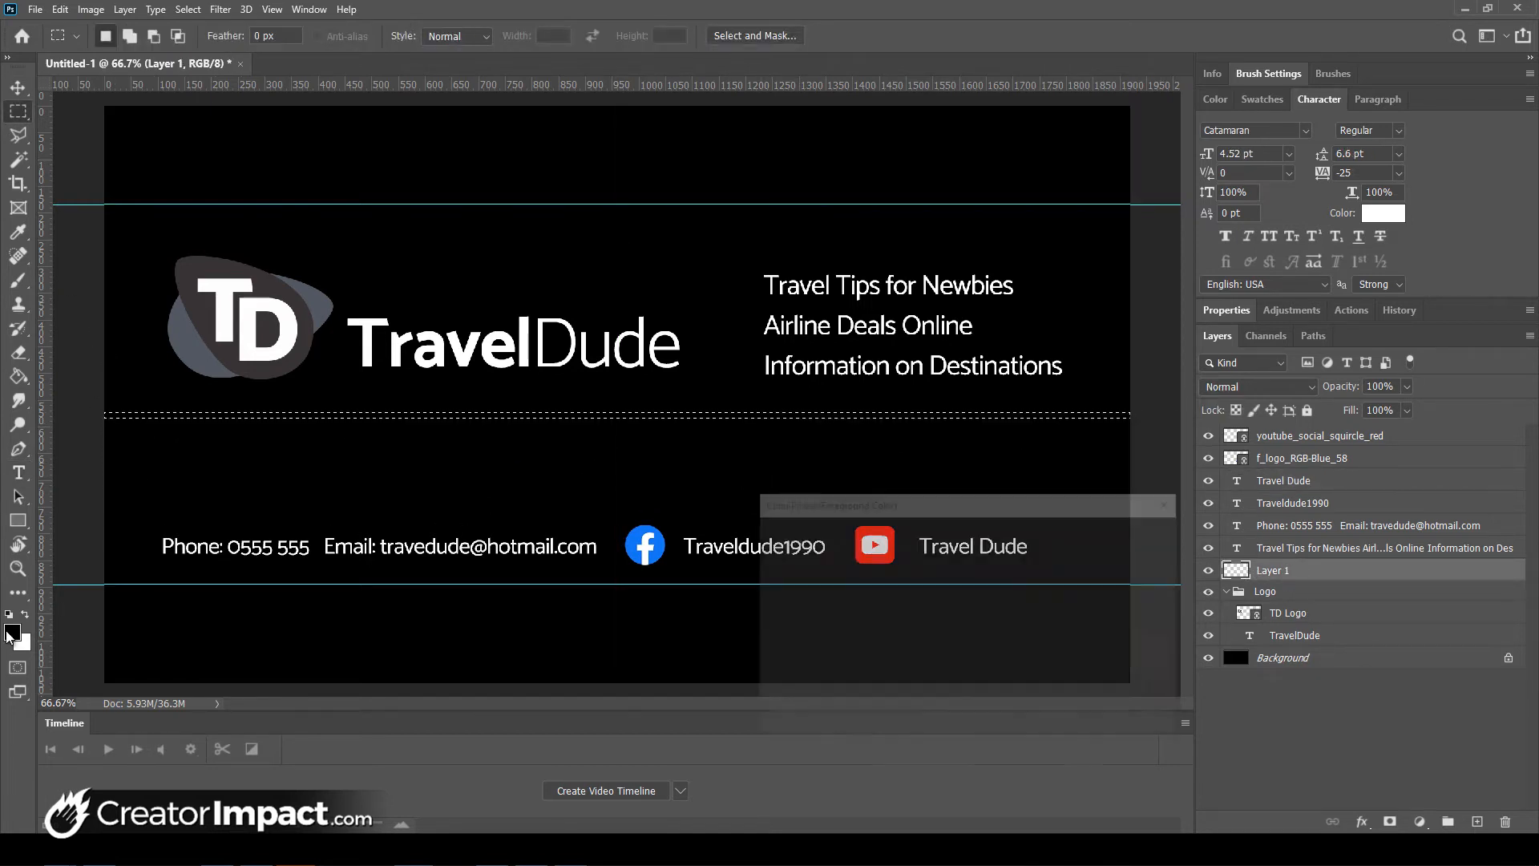
{"action": "left_click_drag", "start_coordinate": [881, 603], "coordinate": [966, 539]}
{"action": "left_click", "coordinate": [1128, 533]}
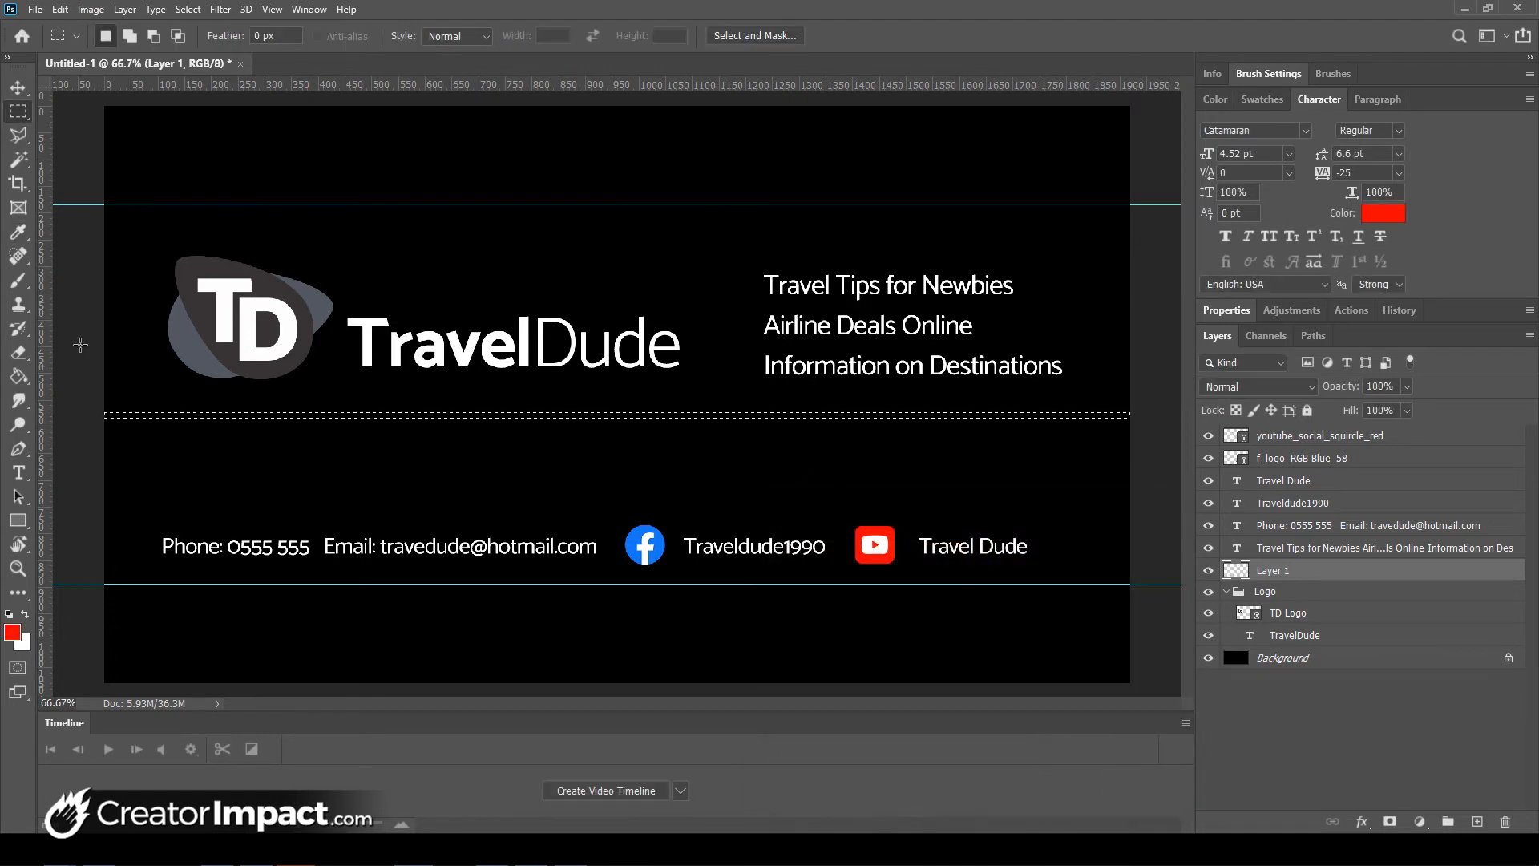
{"action": "key", "text": "g"}
{"action": "left_click", "coordinate": [426, 434]}
{"action": "key", "text": "ctrl+d"}
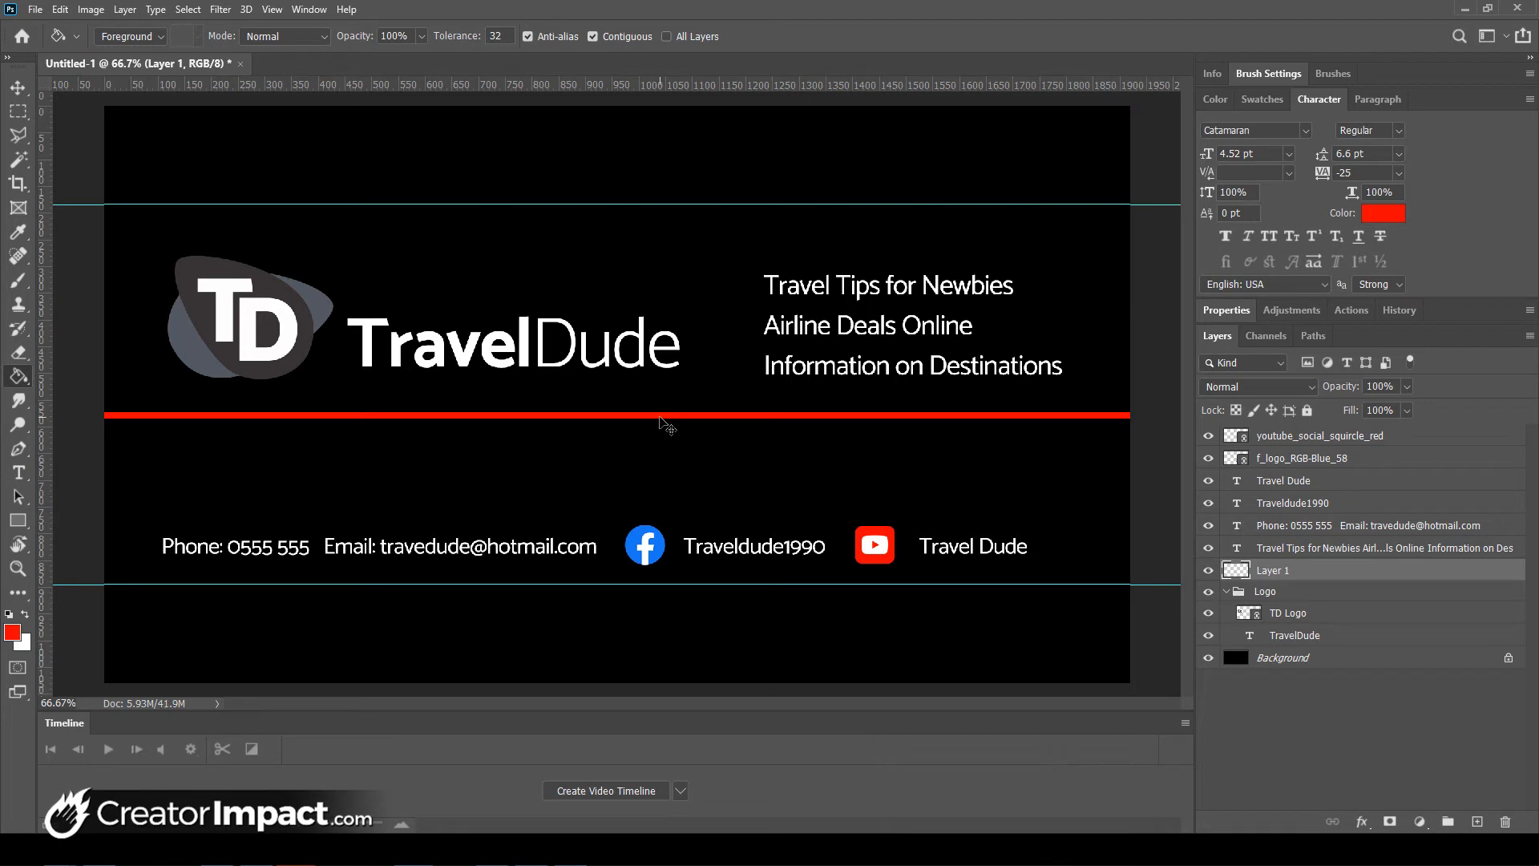
{"action": "key", "text": "ctrl+t"}
{"action": "left_click_drag", "start_coordinate": [653, 419], "coordinate": [658, 349]}
{"action": "key", "text": "Return"}
{"action": "key", "text": "g"}
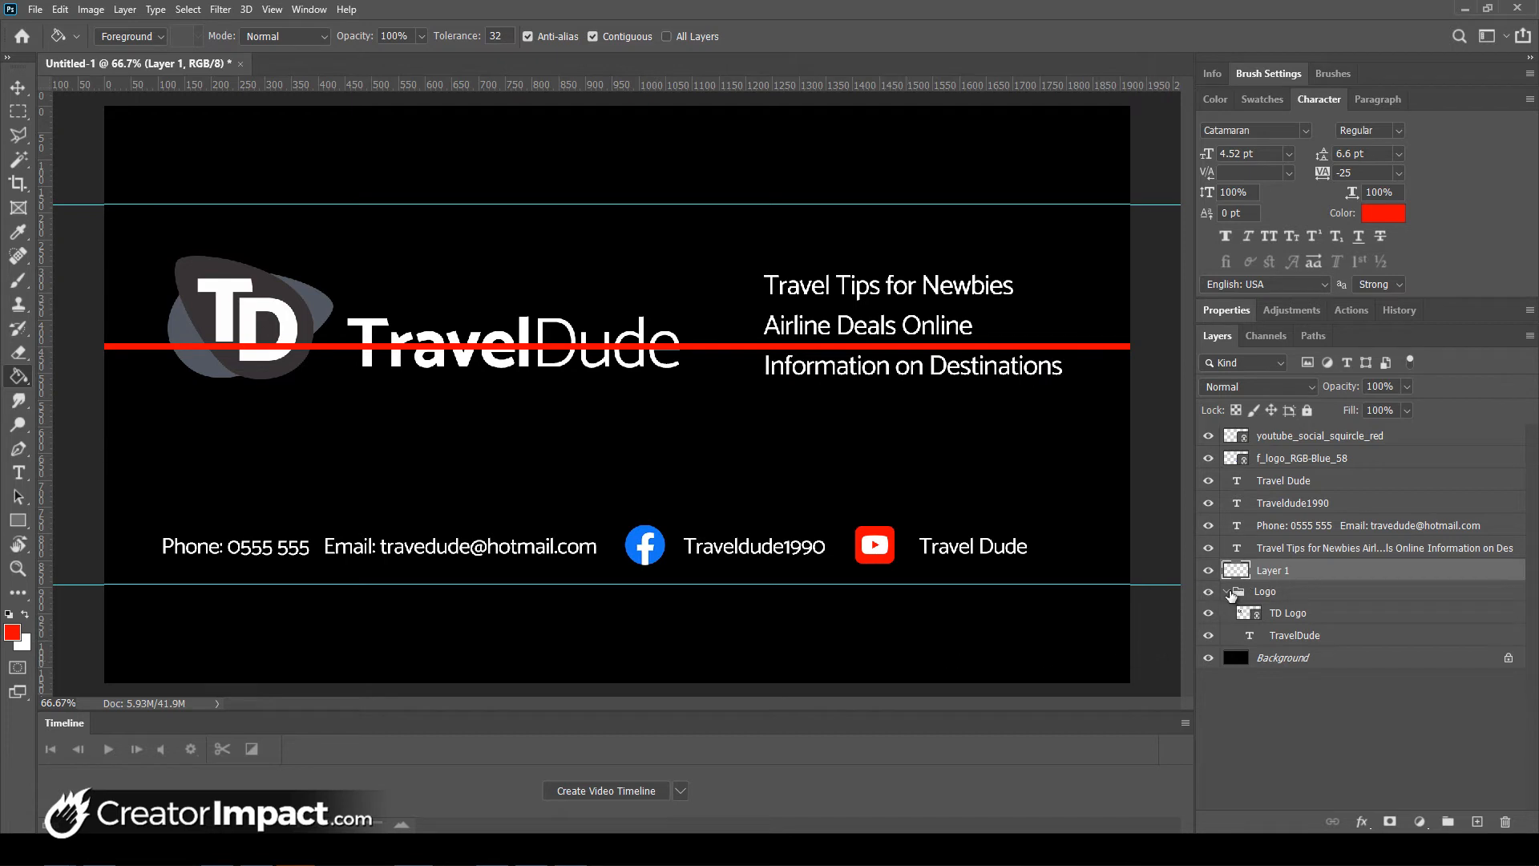
{"action": "left_click", "coordinate": [1225, 590]}
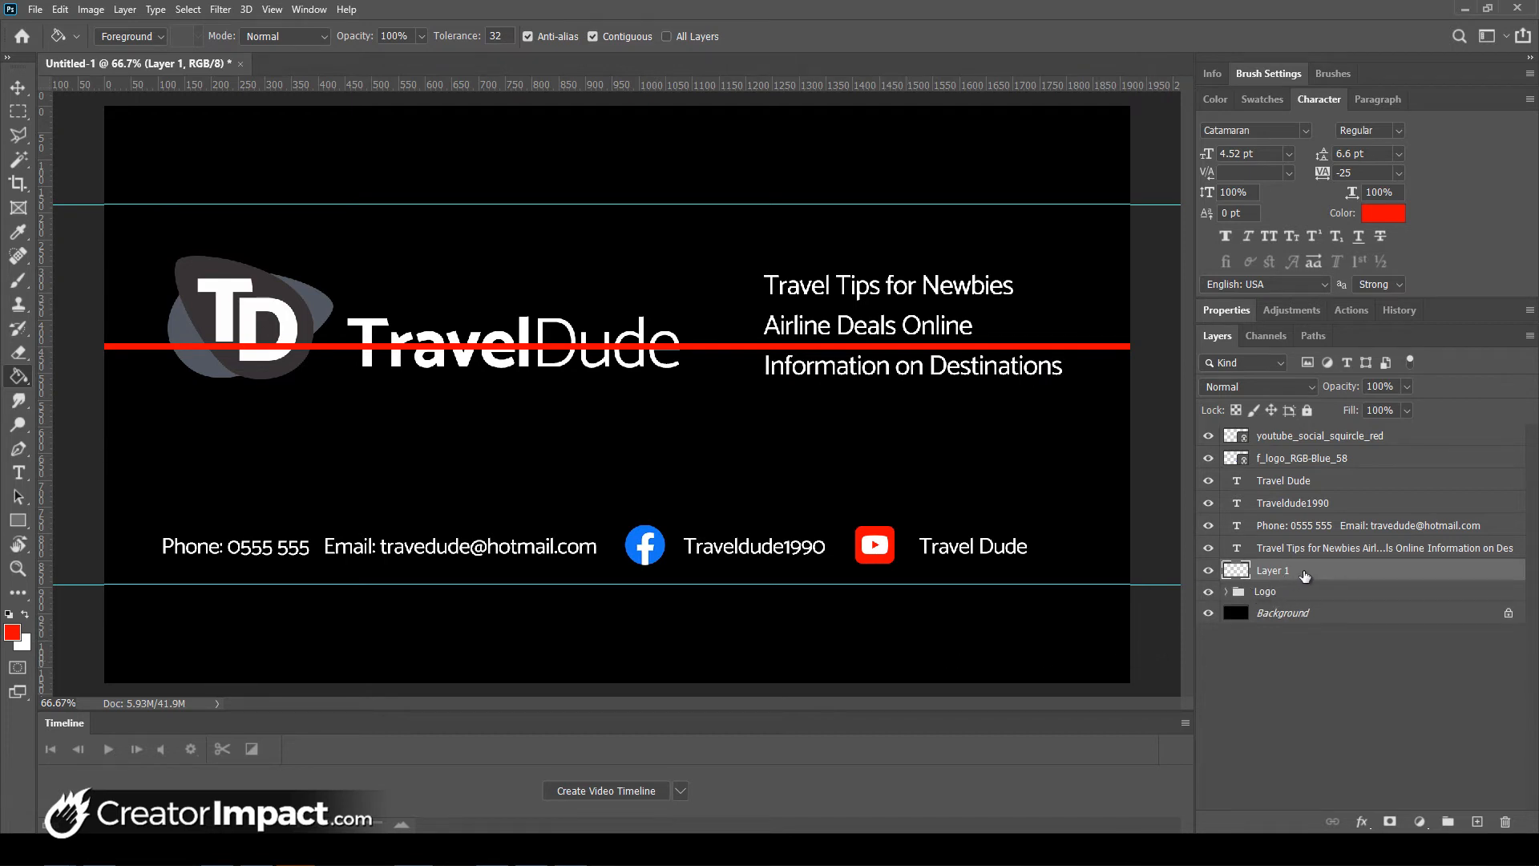
{"action": "left_click_drag", "start_coordinate": [1318, 572], "coordinate": [1314, 607]}
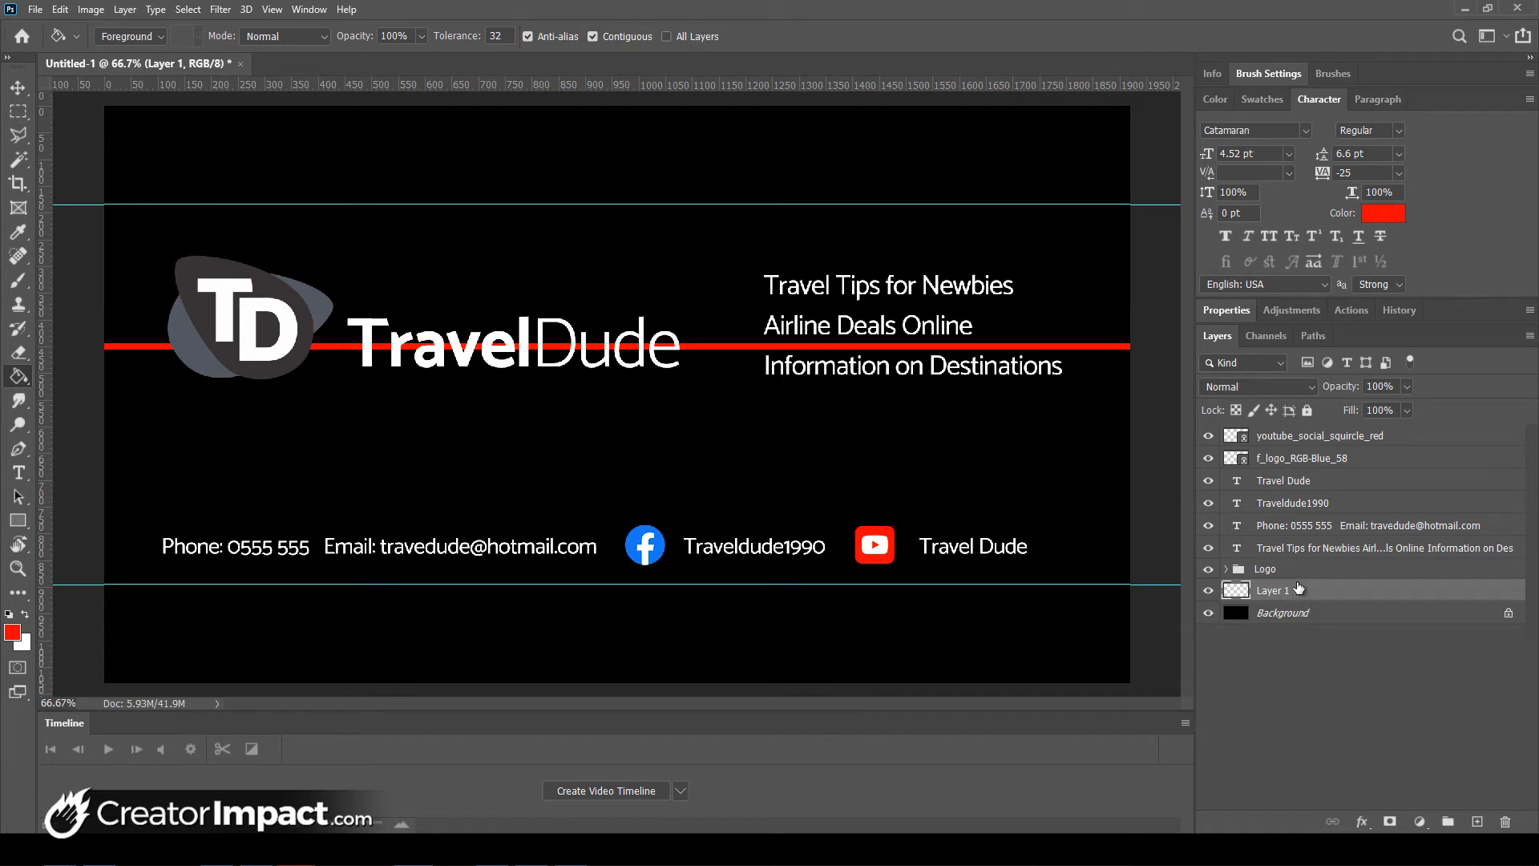
{"action": "left_click_drag", "start_coordinate": [1298, 589], "coordinate": [1301, 565]}
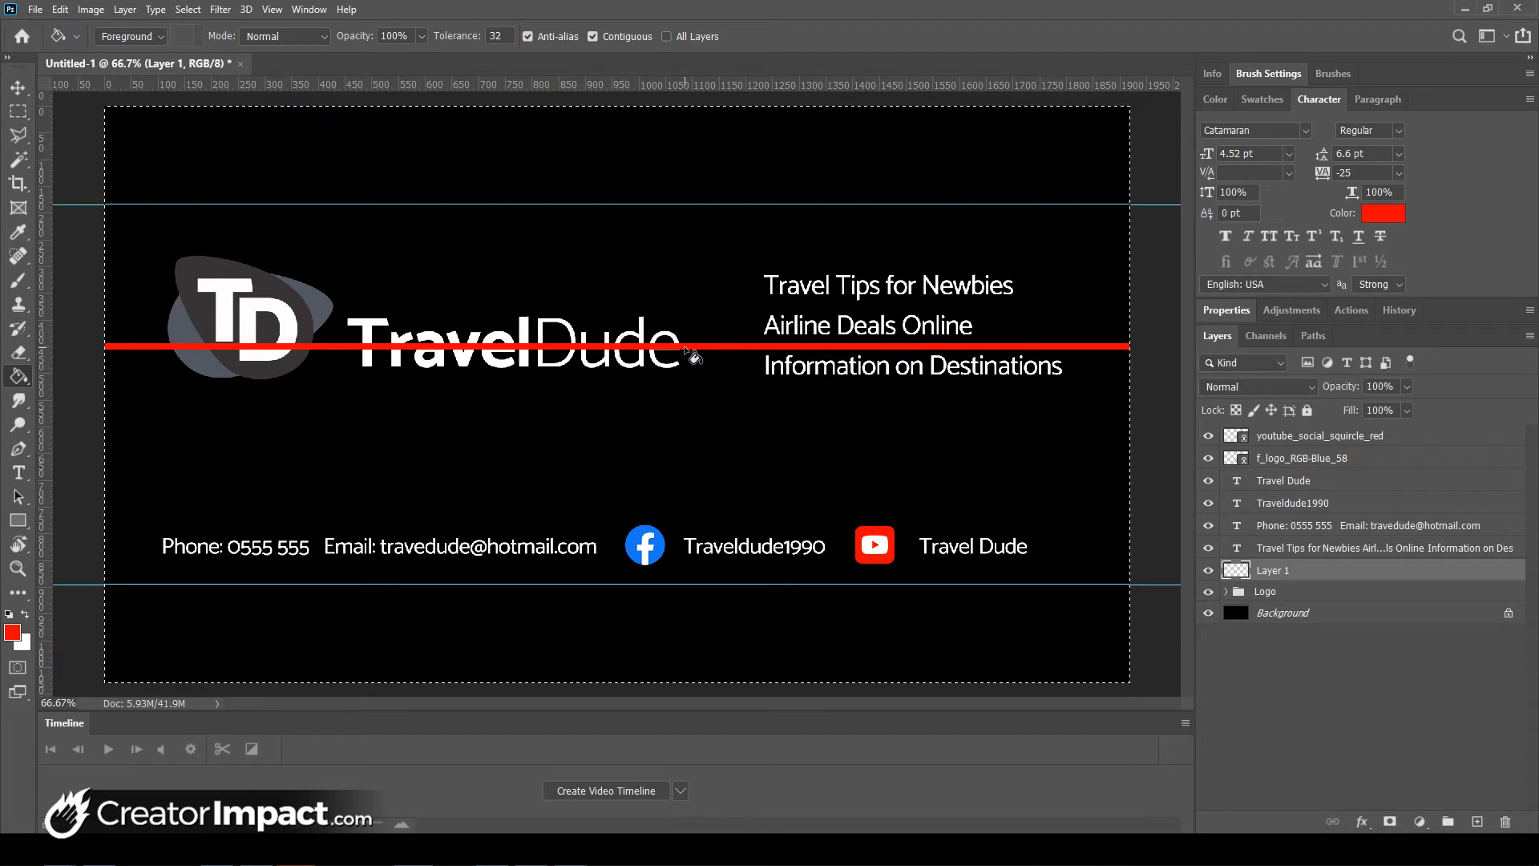
{"action": "key", "text": "Delete"}
{"action": "key", "text": "ctrl+d"}
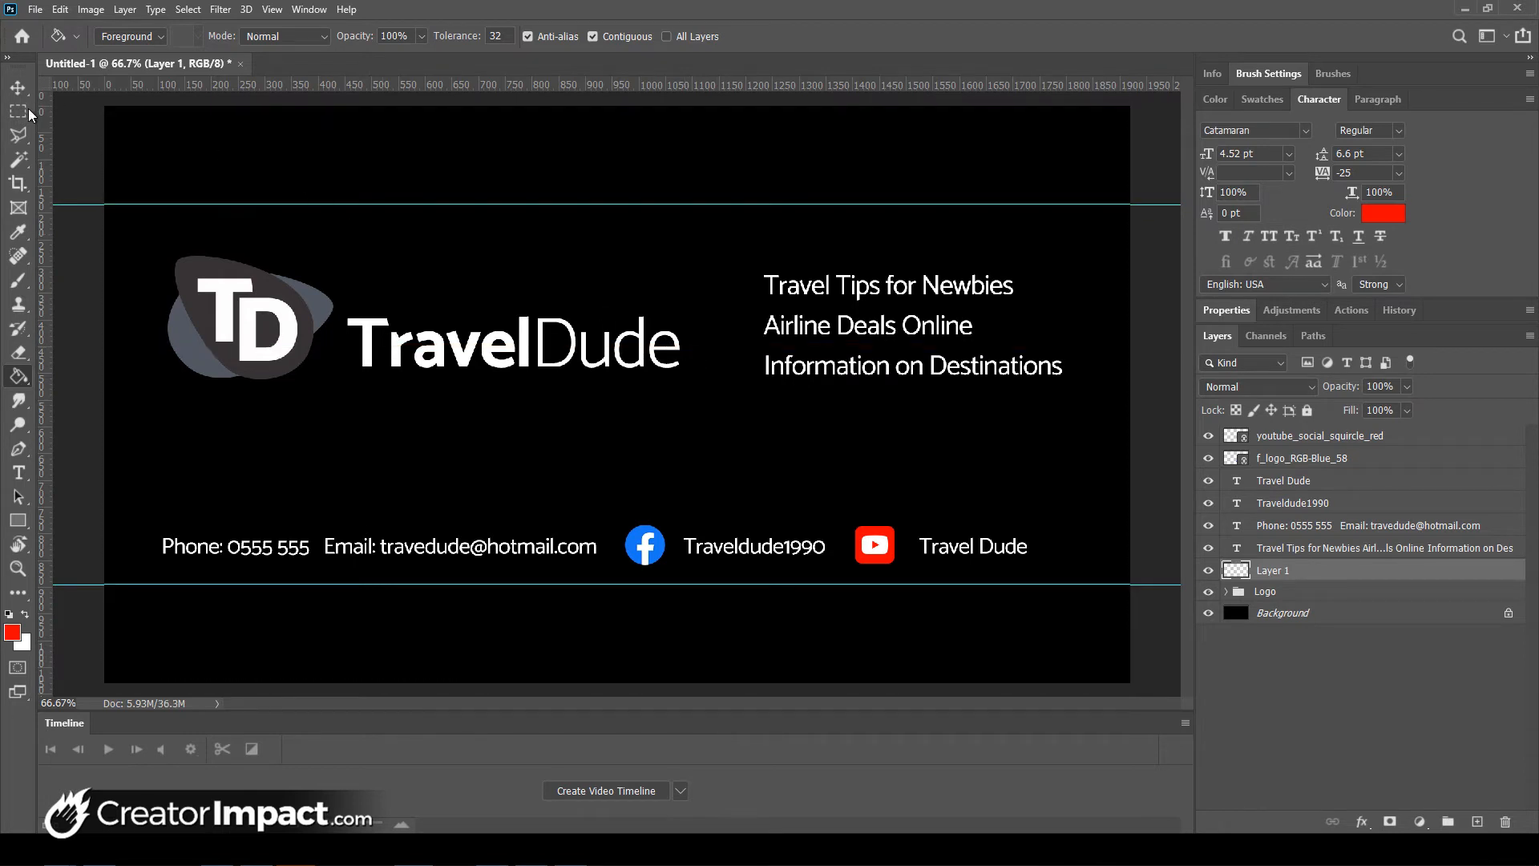
- Select a full-width 10 px strip and fill it with #ff0000 red
{"action": "left_click", "coordinate": [20, 118]}
{"action": "left_click_drag", "start_coordinate": [110, 431], "coordinate": [1139, 434]}
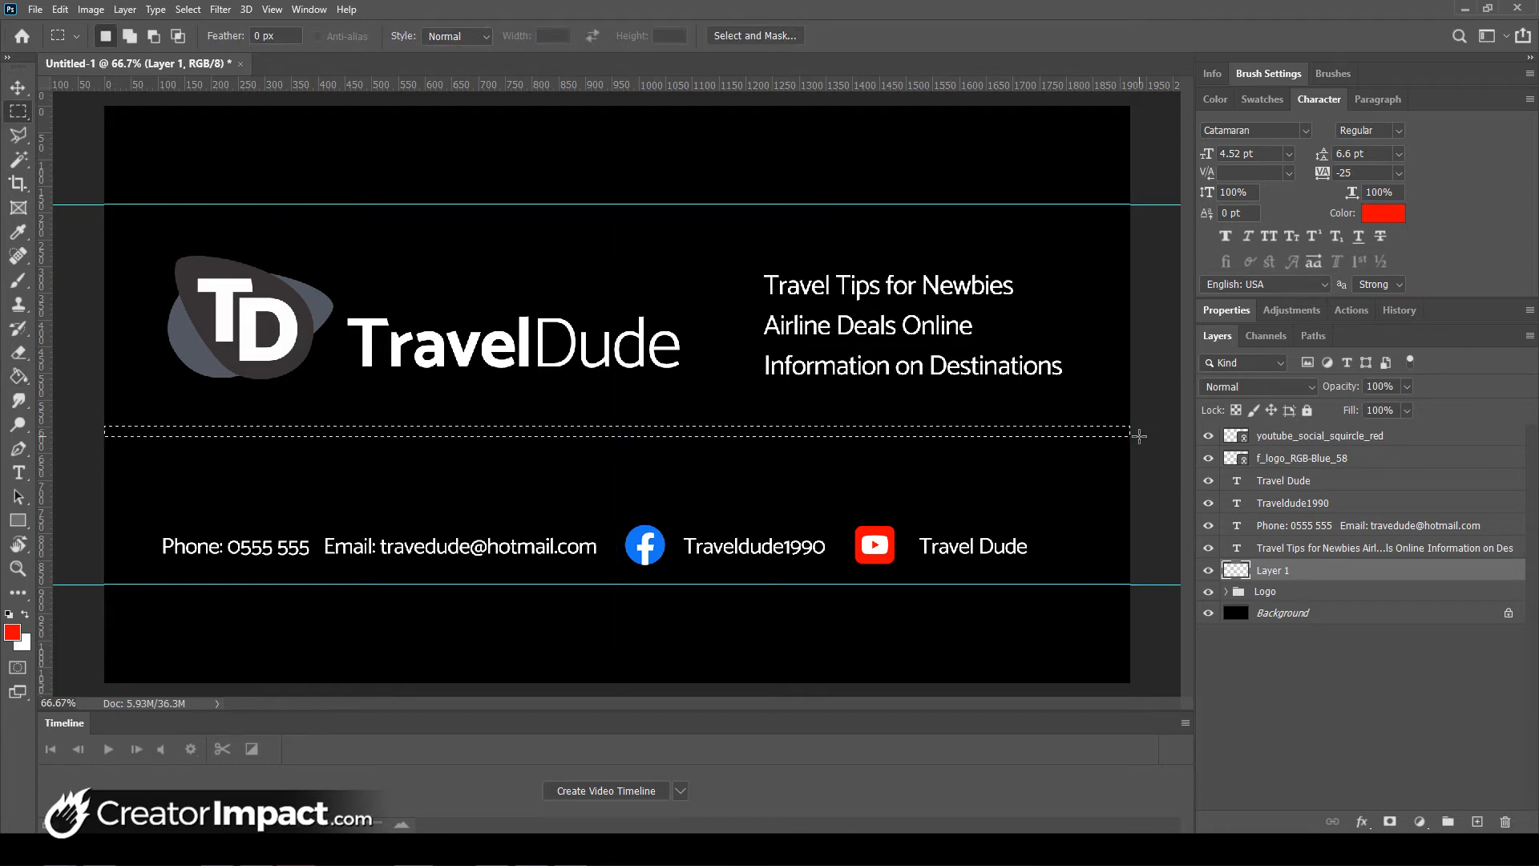
{"action": "left_click", "coordinate": [18, 377]}
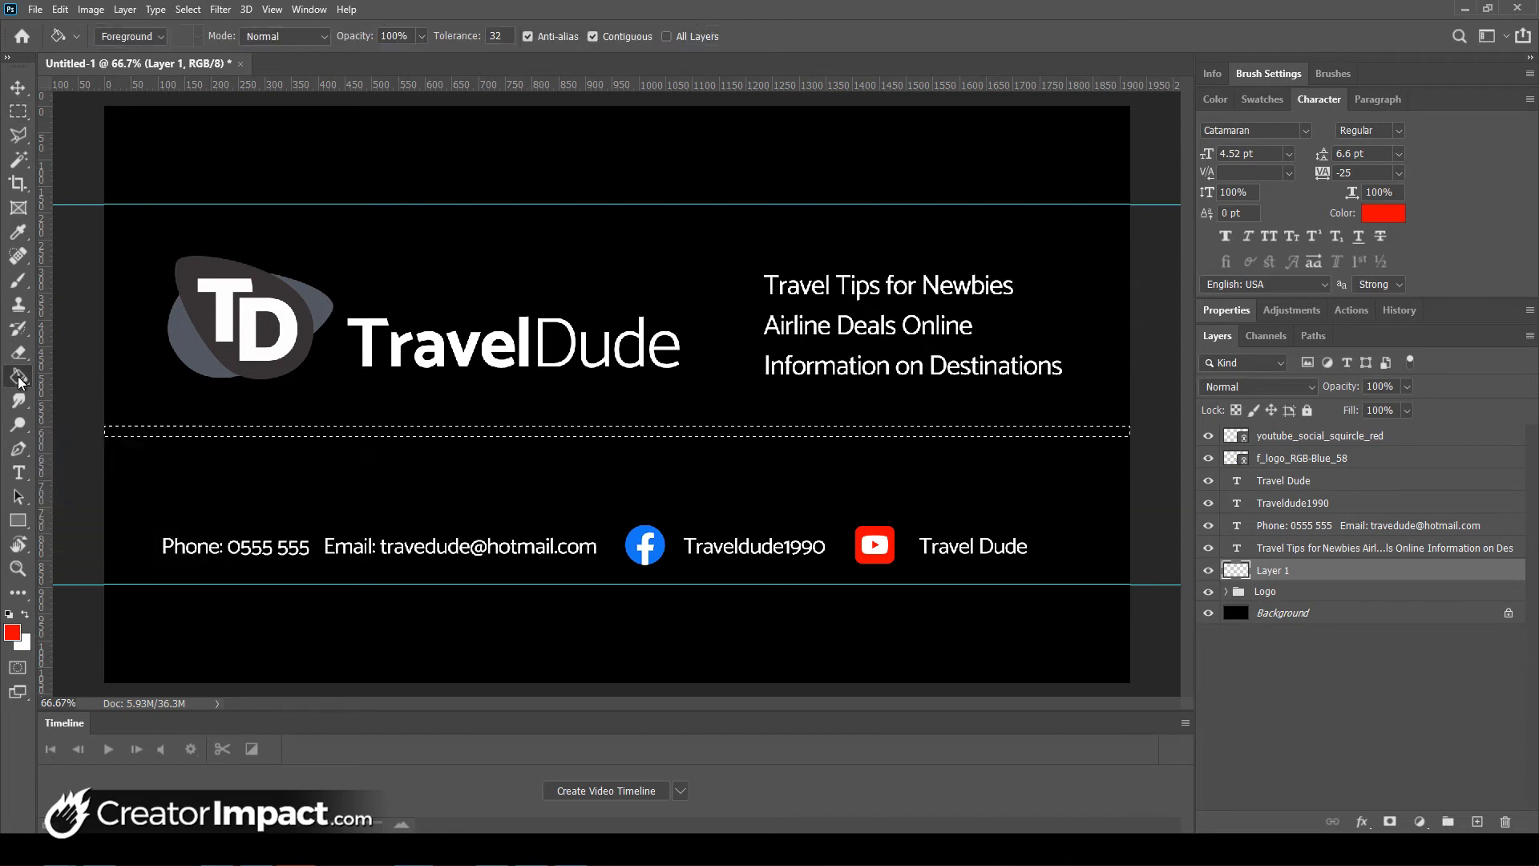
{"action": "left_click", "coordinate": [13, 635]}
{"action": "left_click_drag", "start_coordinate": [898, 676], "coordinate": [975, 535]}
{"action": "left_click", "coordinate": [1144, 532]}
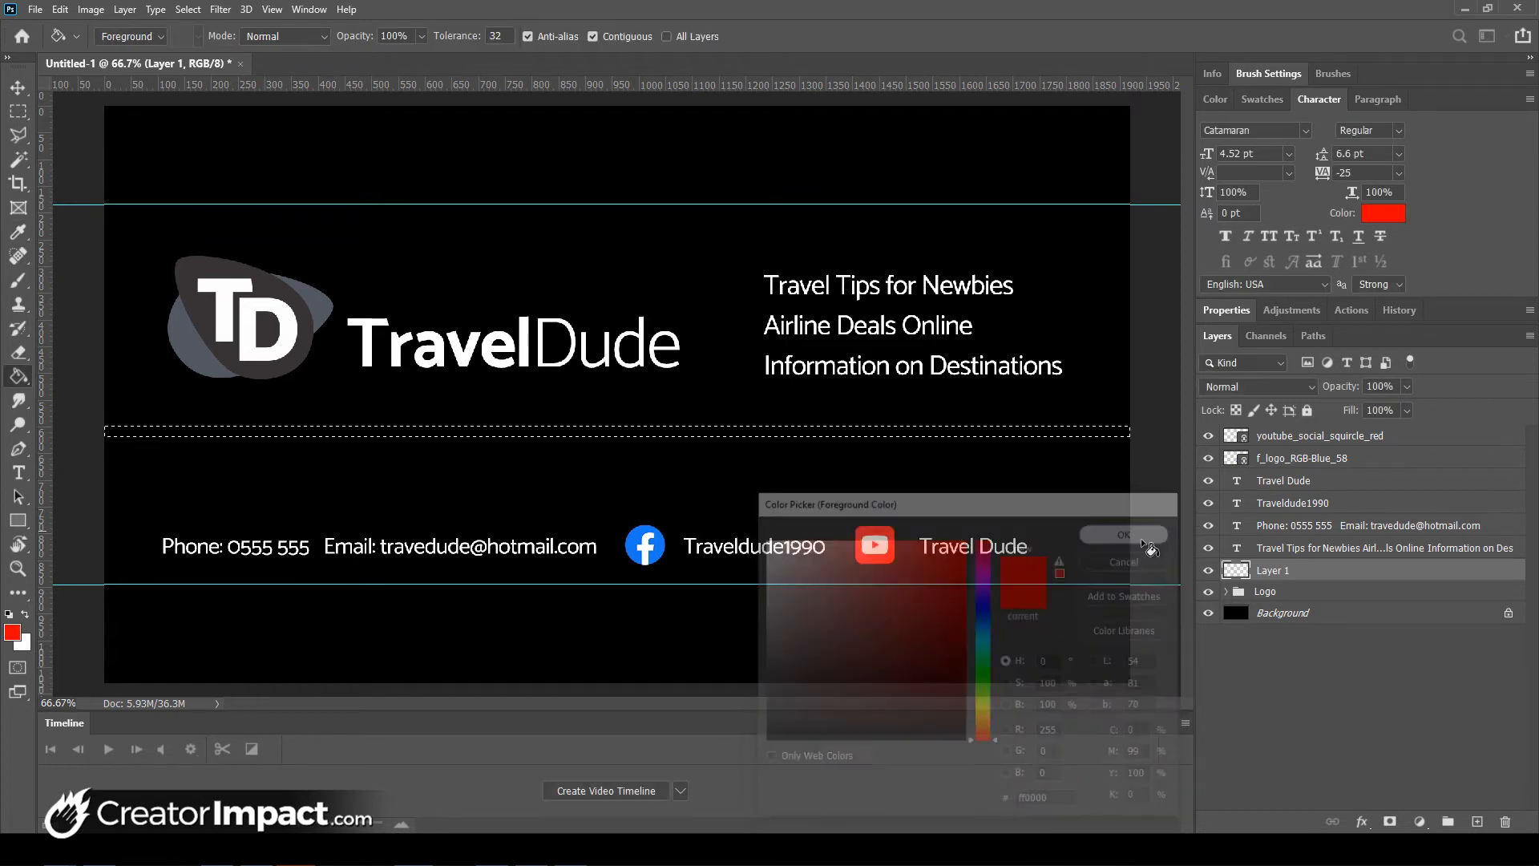
{"action": "left_click", "coordinate": [1011, 433]}
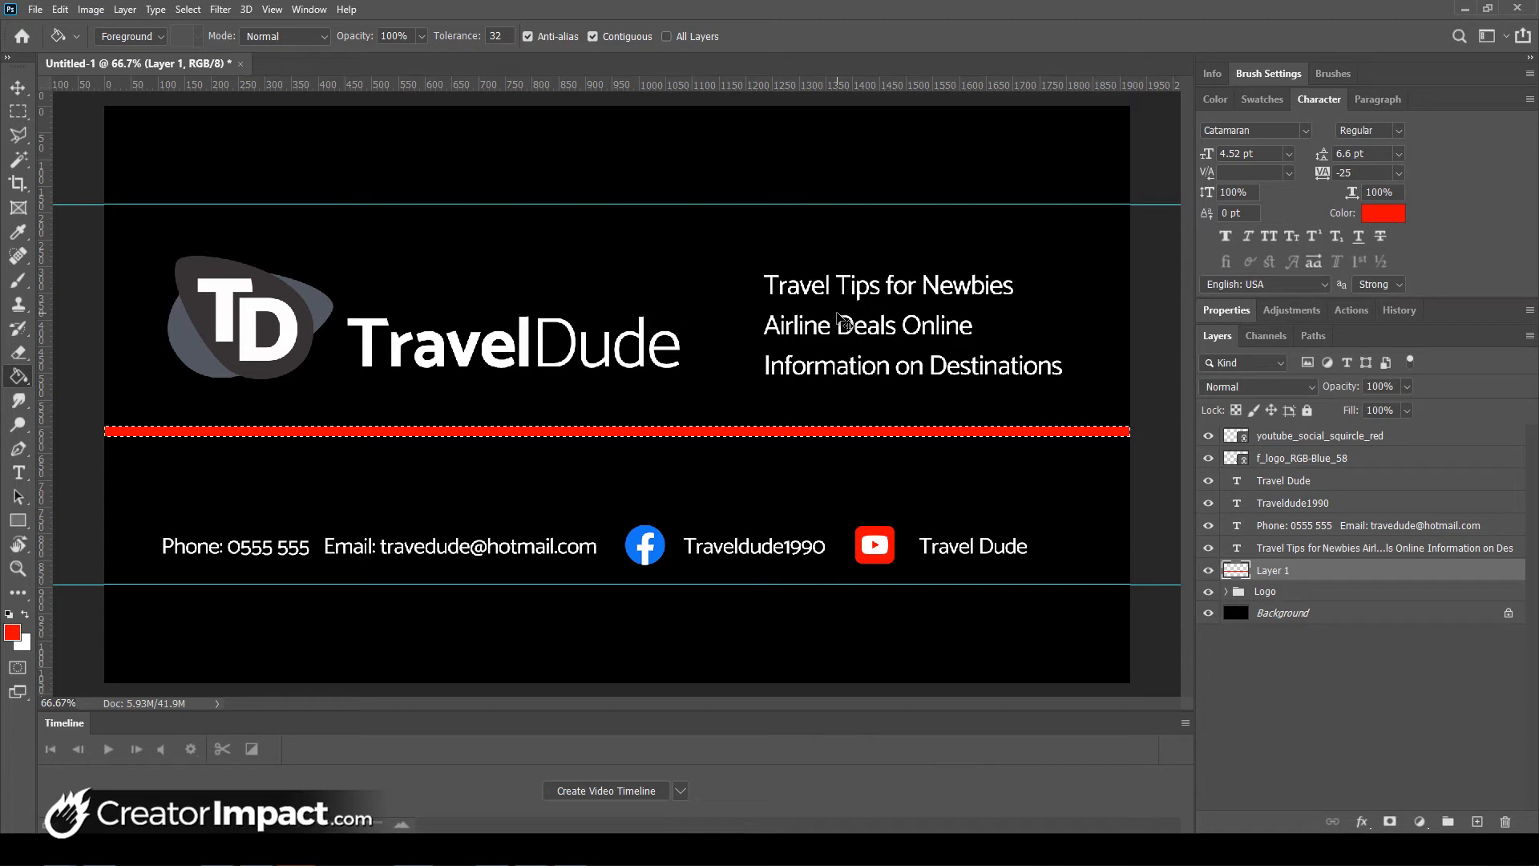
{"action": "key", "text": "ctrl+t"}
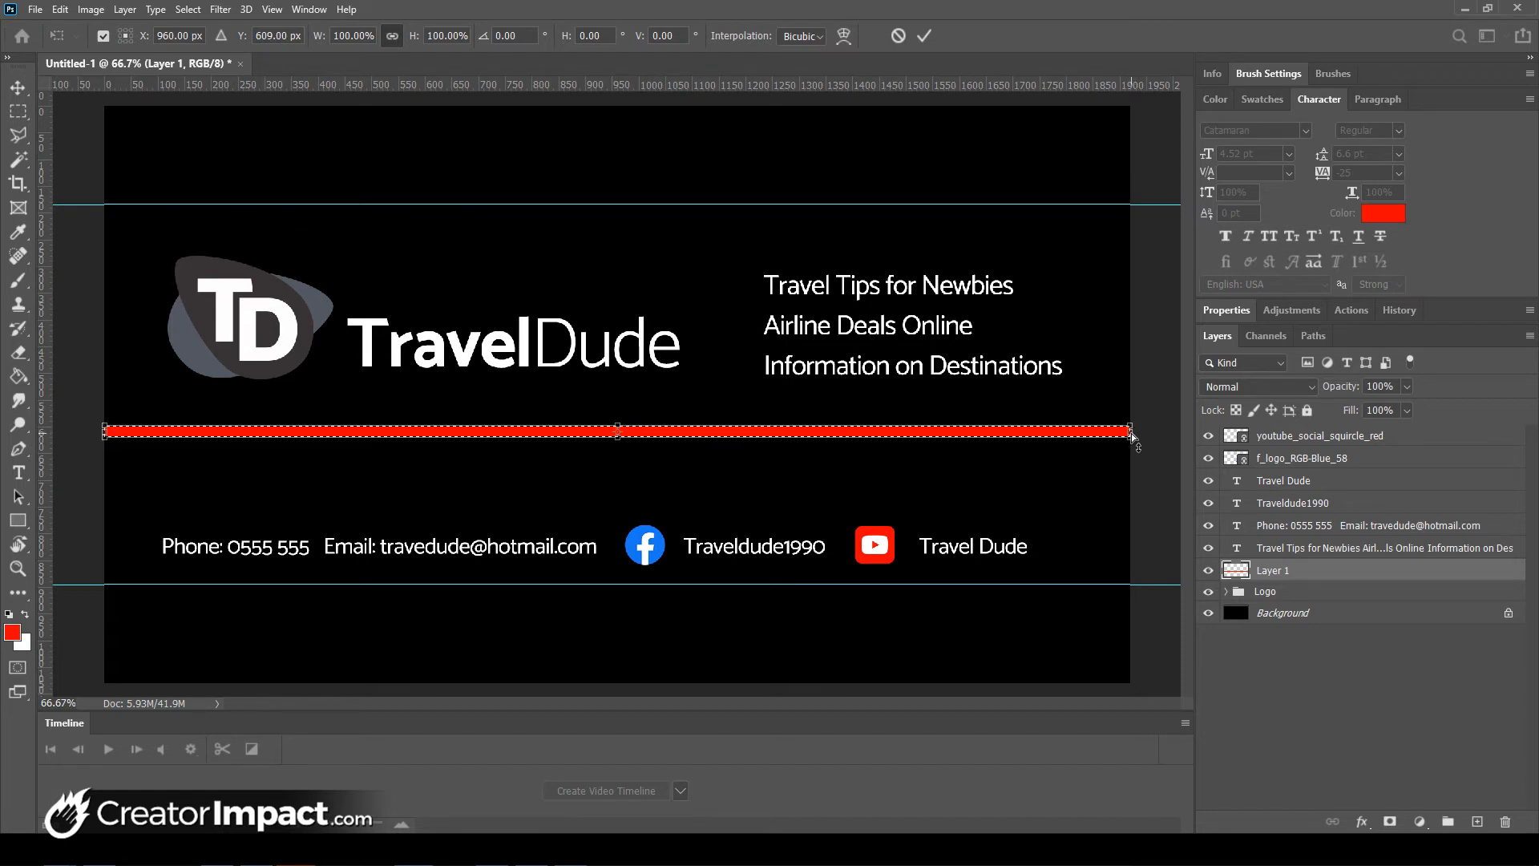
- Rotate the red strip about 3.6° clockwise and thin it to about 25% height
{"action": "left_click_drag", "start_coordinate": [1132, 433], "coordinate": [1135, 518]}
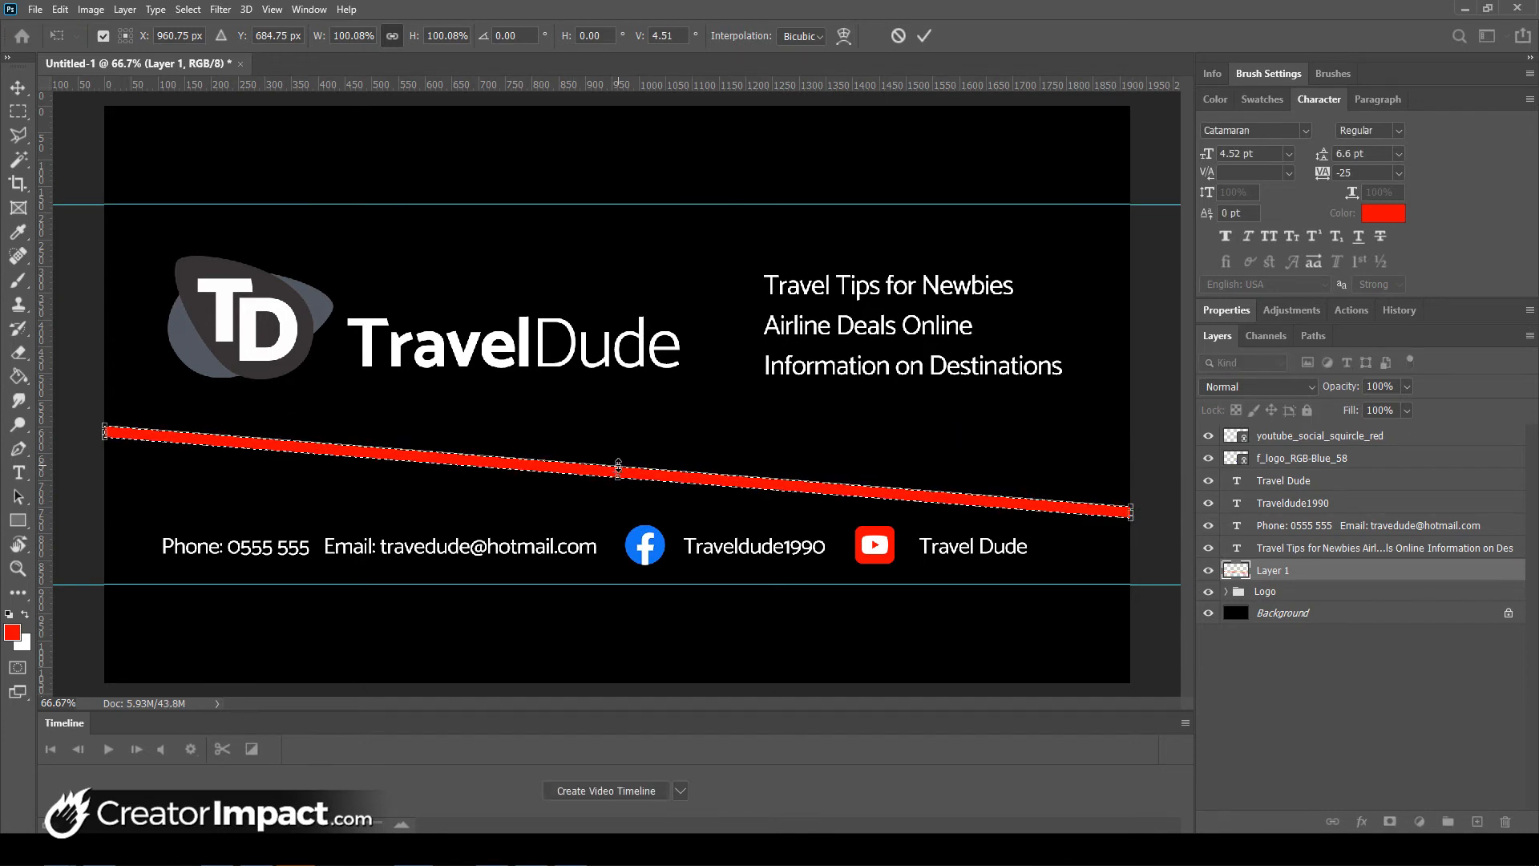
{"action": "left_click_drag", "start_coordinate": [617, 466], "coordinate": [617, 473]}
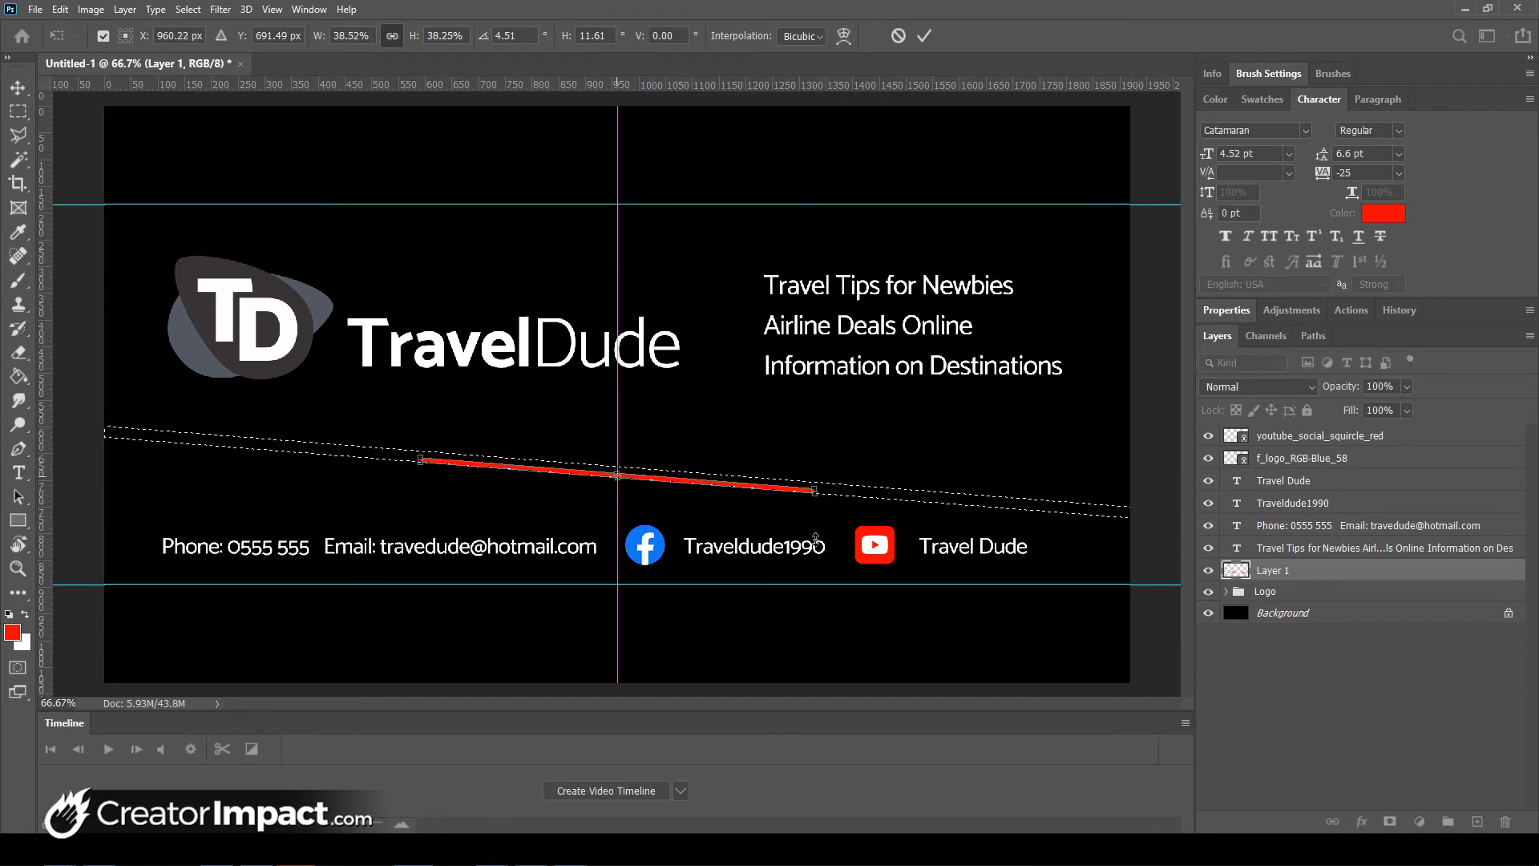
{"action": "key", "text": "ctrl+z"}
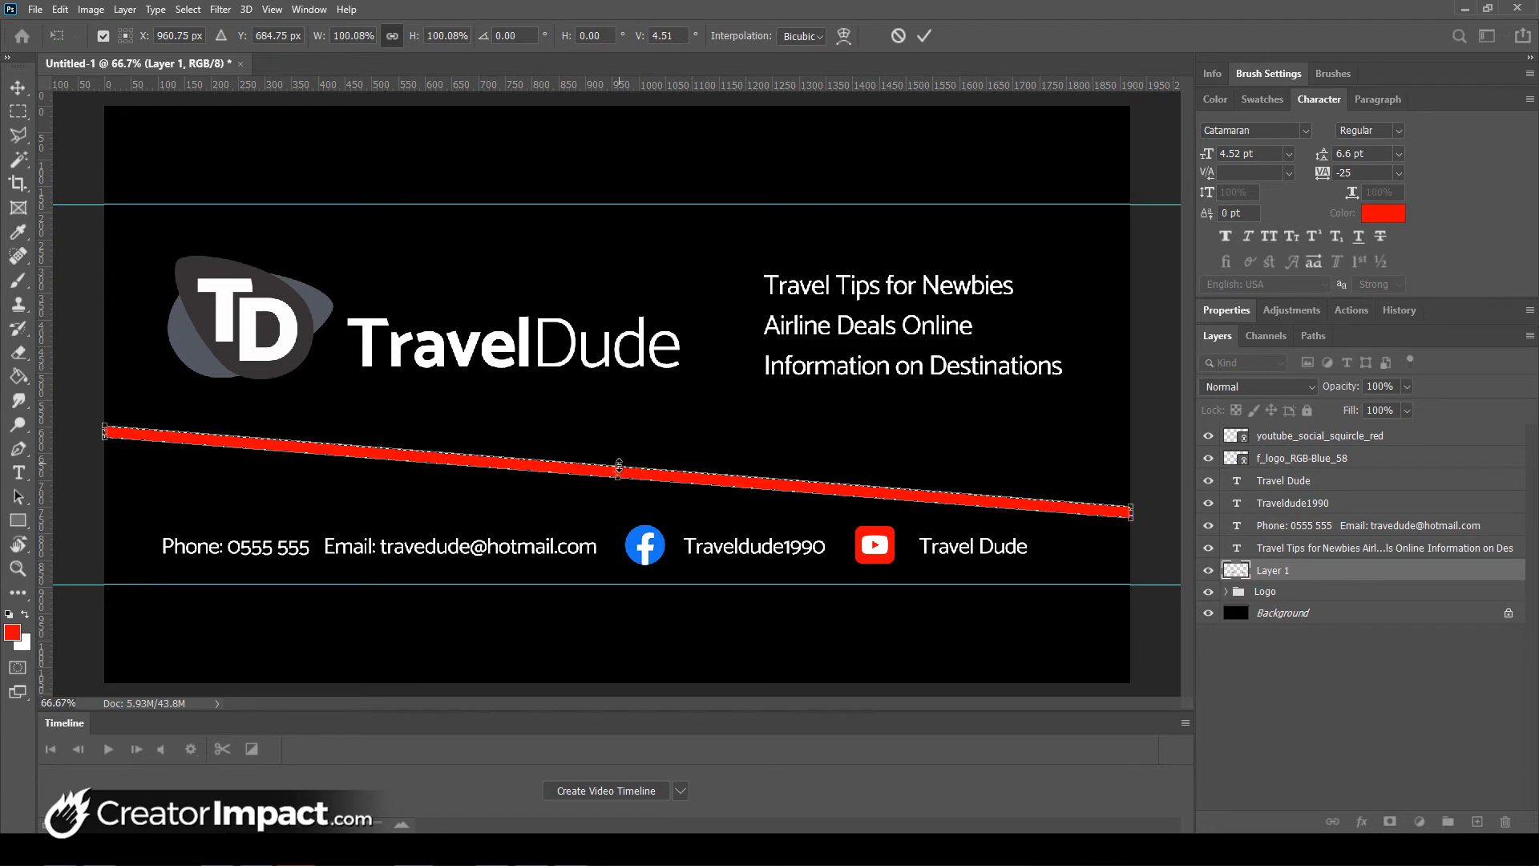
{"action": "left_click_drag", "start_coordinate": [619, 467], "coordinate": [619, 474]}
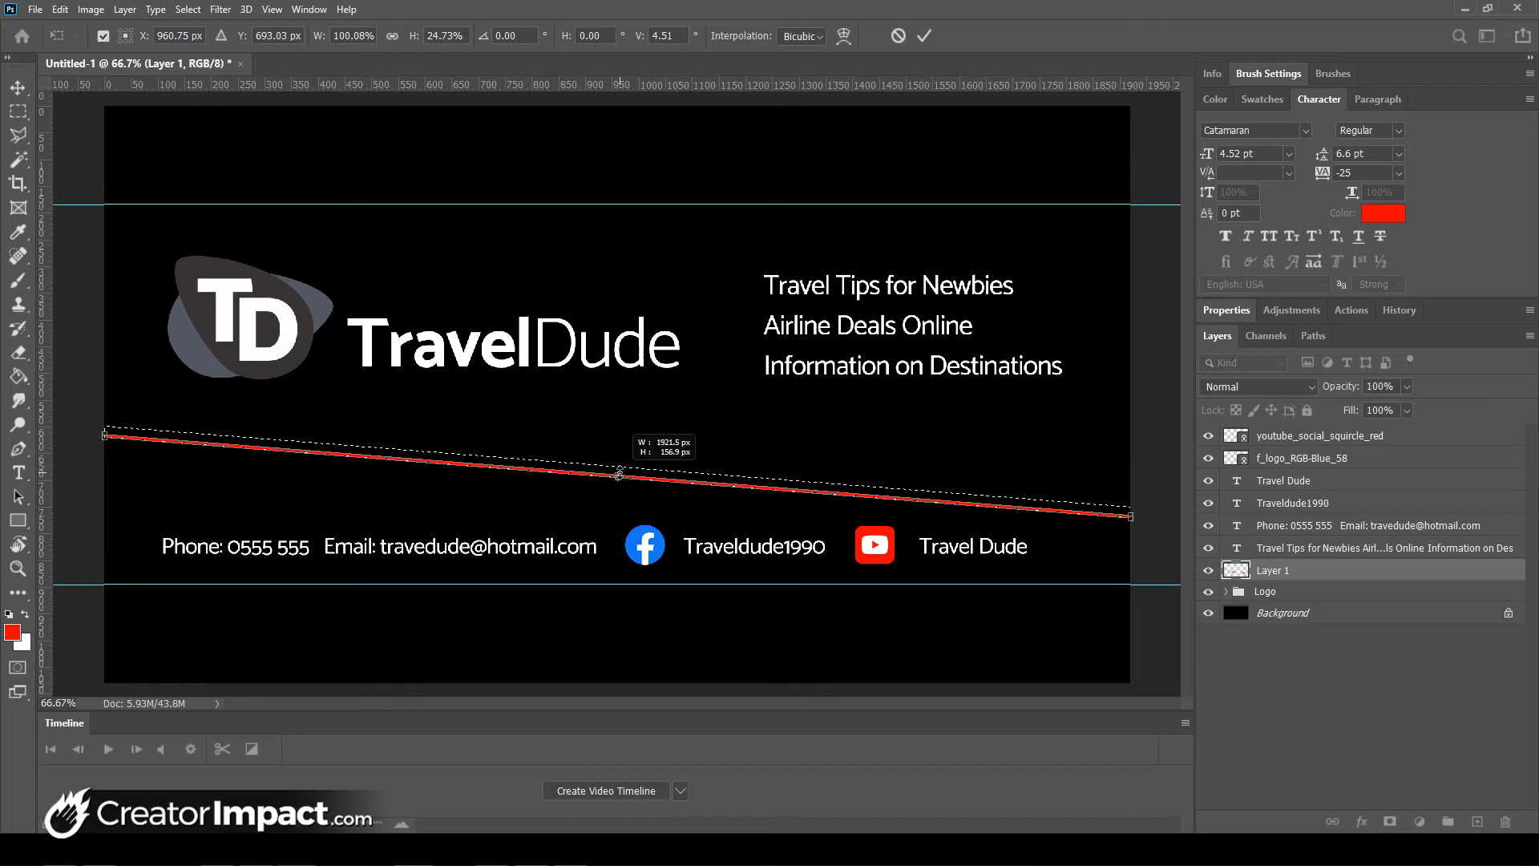
{"action": "left_click_drag", "start_coordinate": [619, 474], "coordinate": [618, 474]}
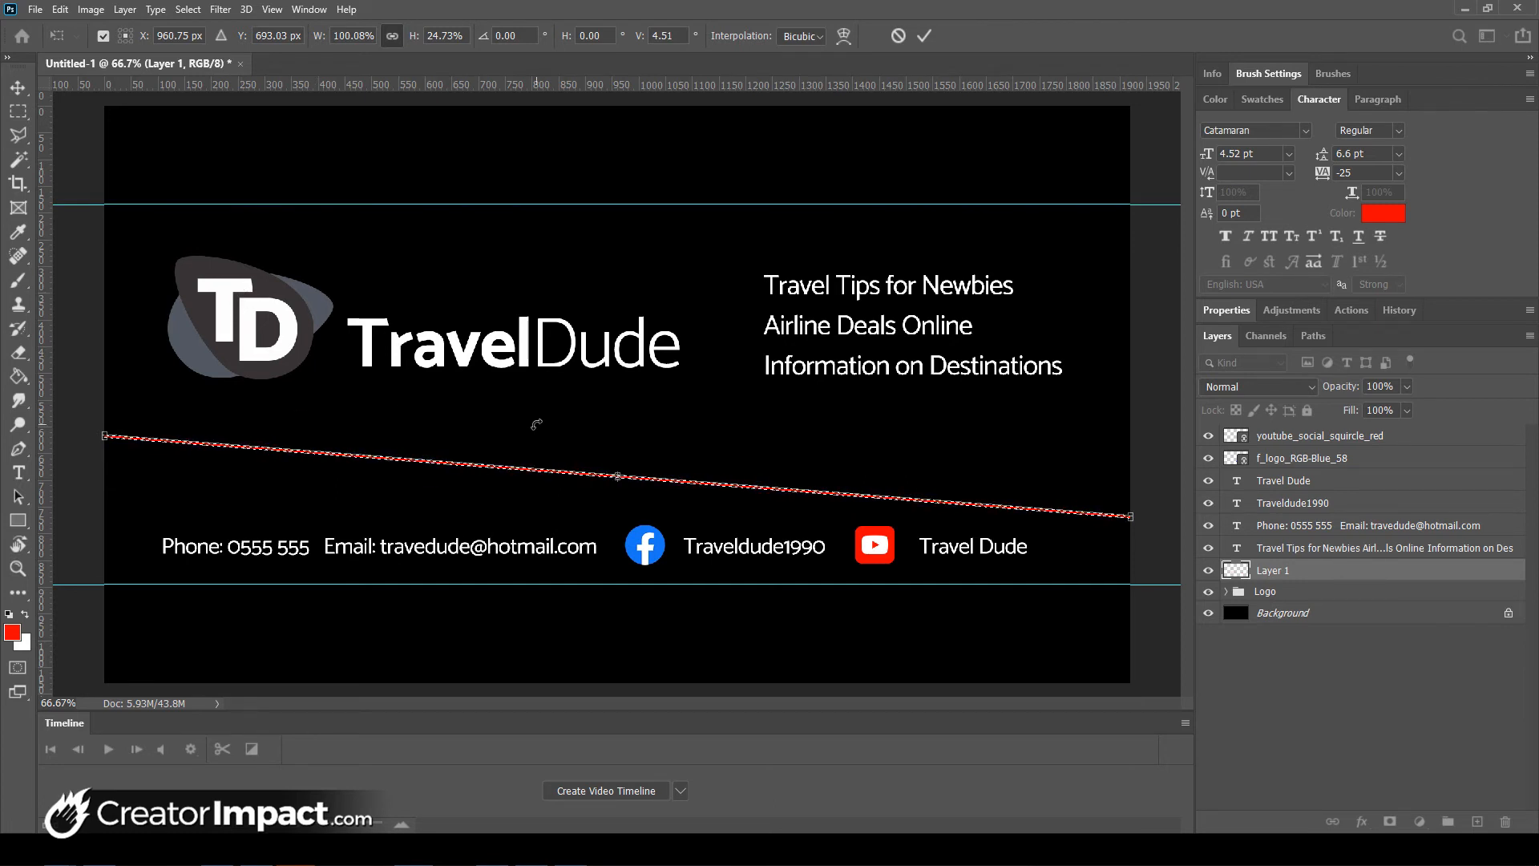
{"action": "key", "text": "Return"}
- Deselect the red line and hide Layer 1
{"action": "key", "text": "g"}
{"action": "key", "text": "ctrl+d"}
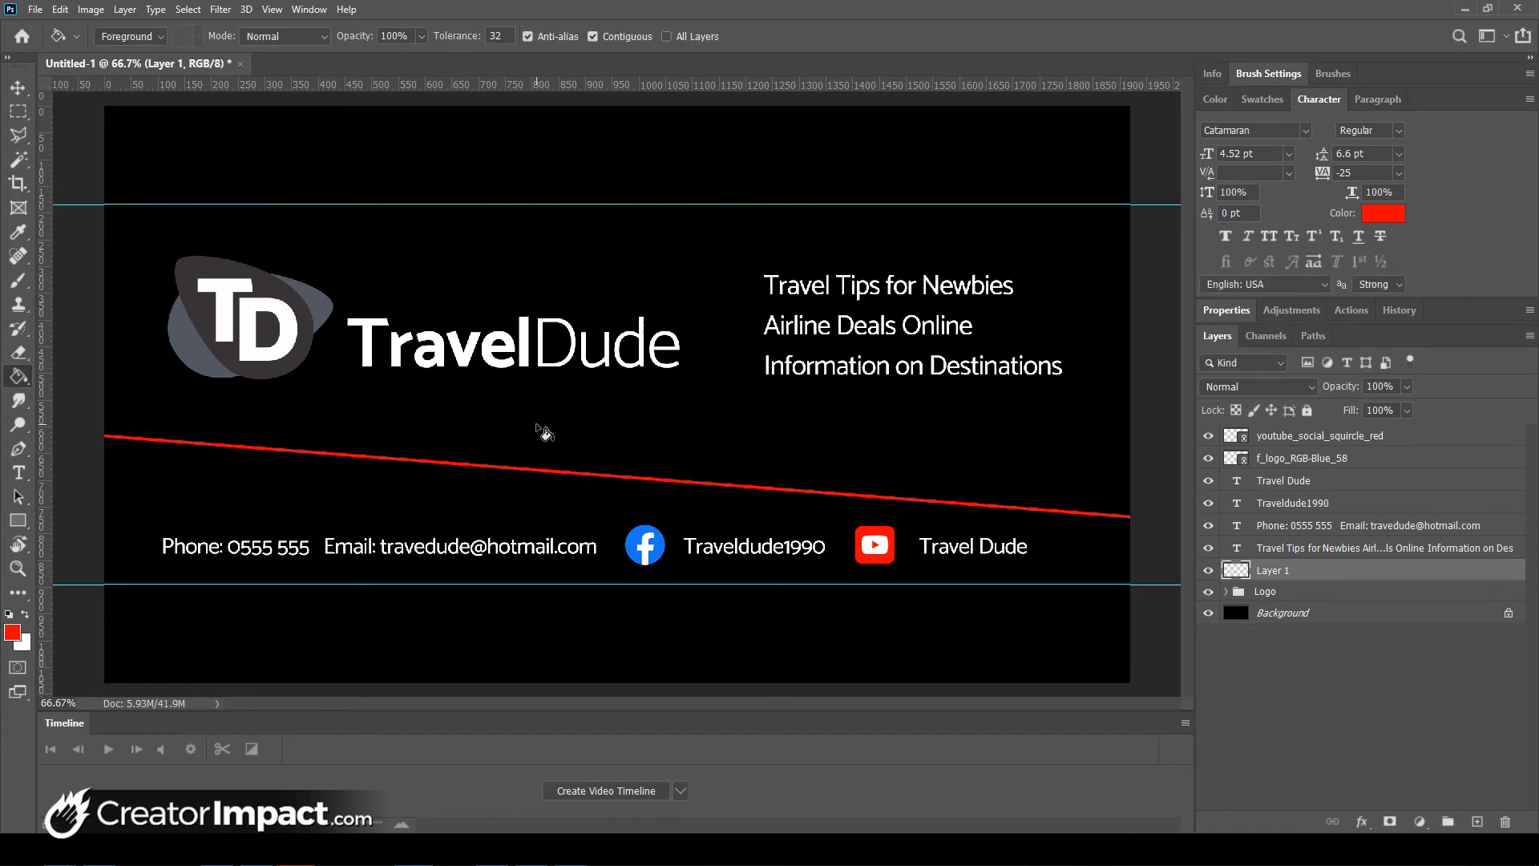
{"action": "left_click", "coordinate": [1208, 572]}
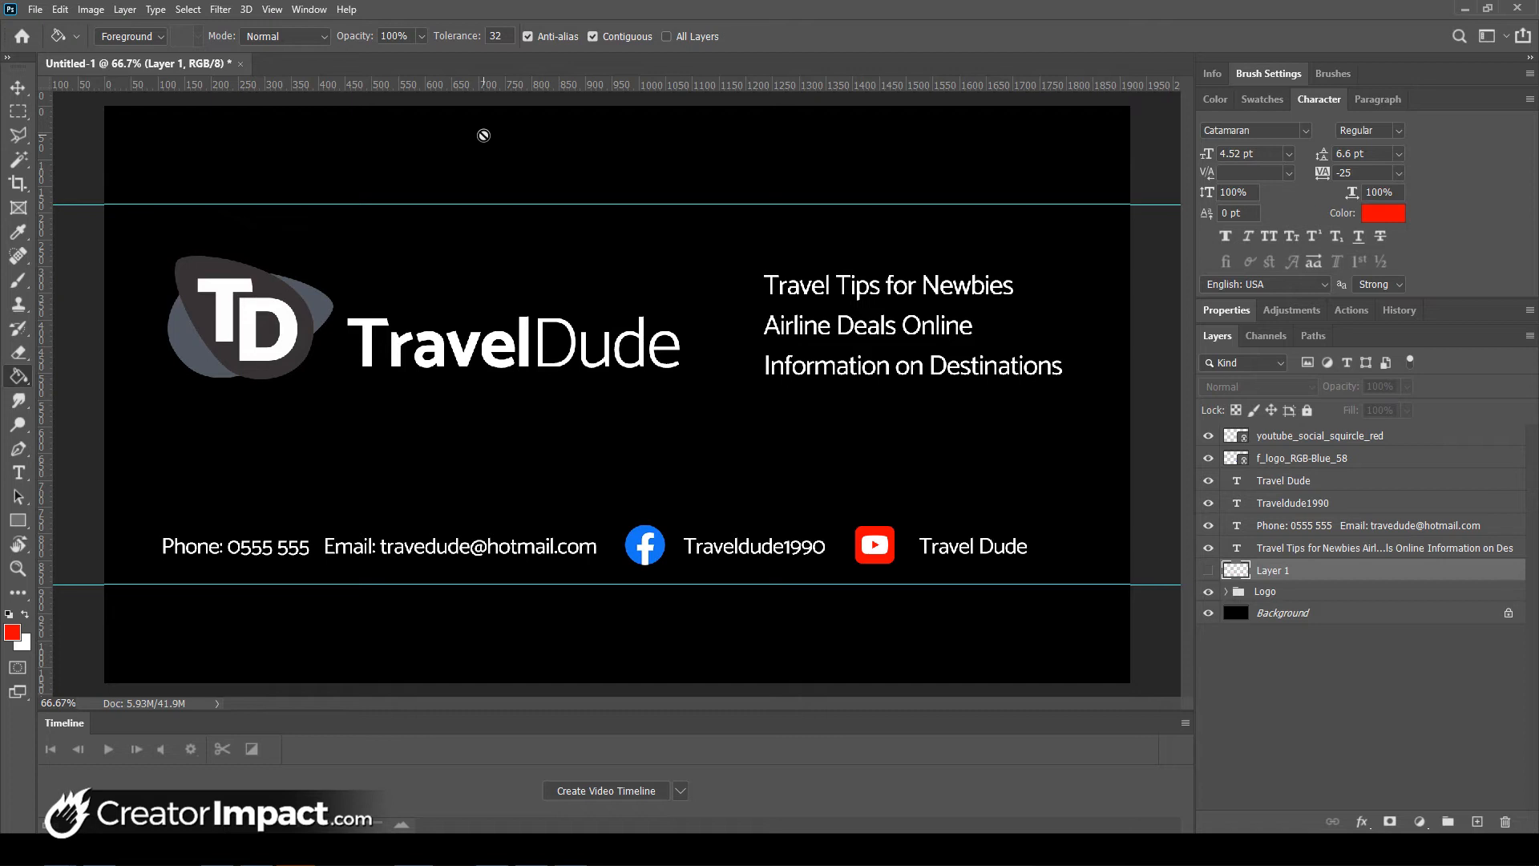
- Place person-standing-on-top-of-rock-1576937.jpg as a linked image above the Background layer
{"action": "left_click", "coordinate": [1314, 613]}
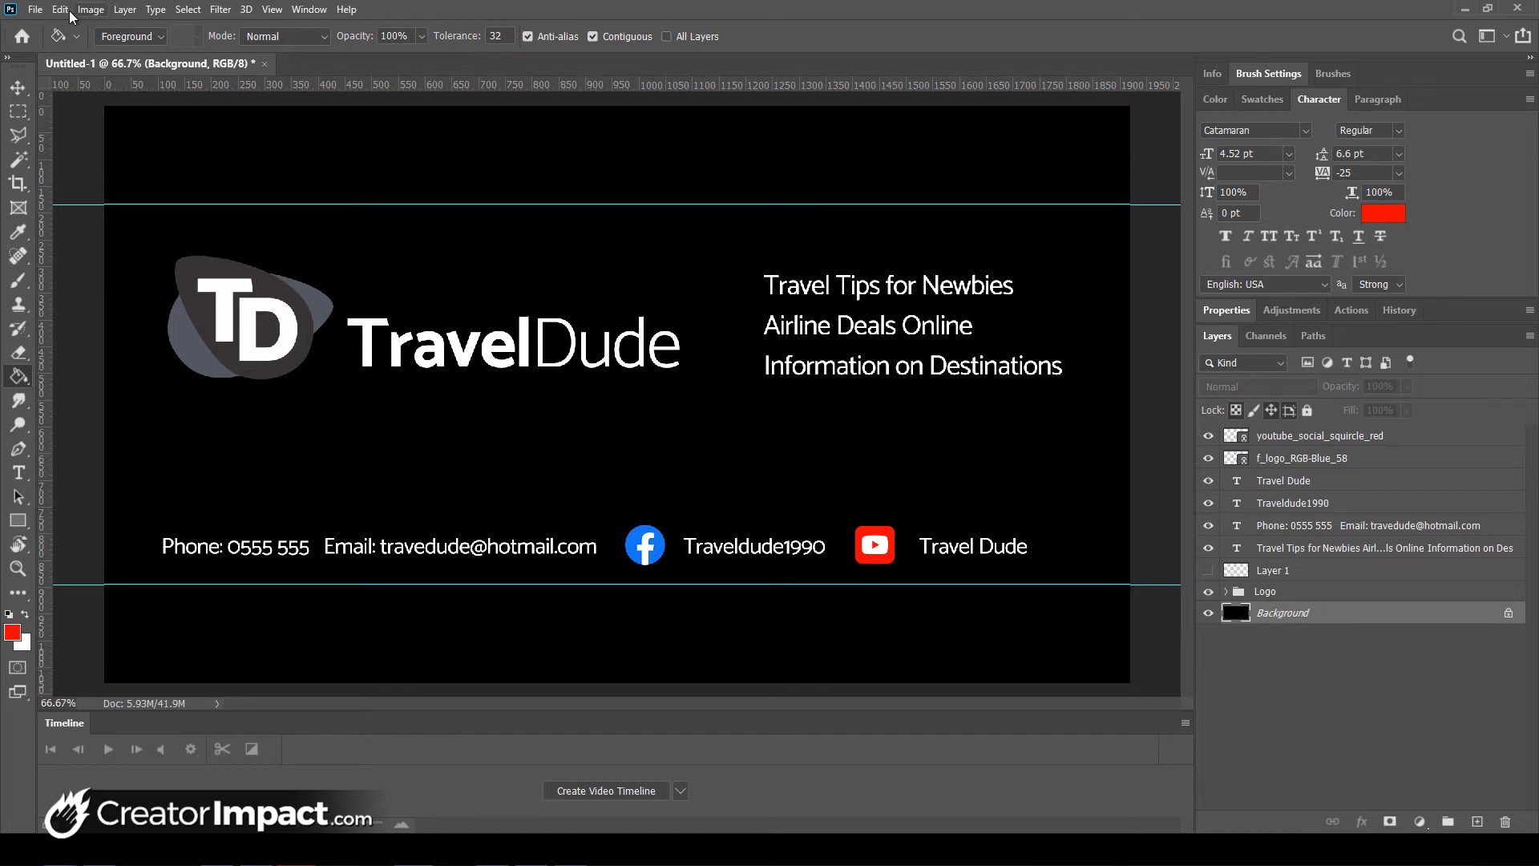
{"action": "left_click", "coordinate": [36, 9]}
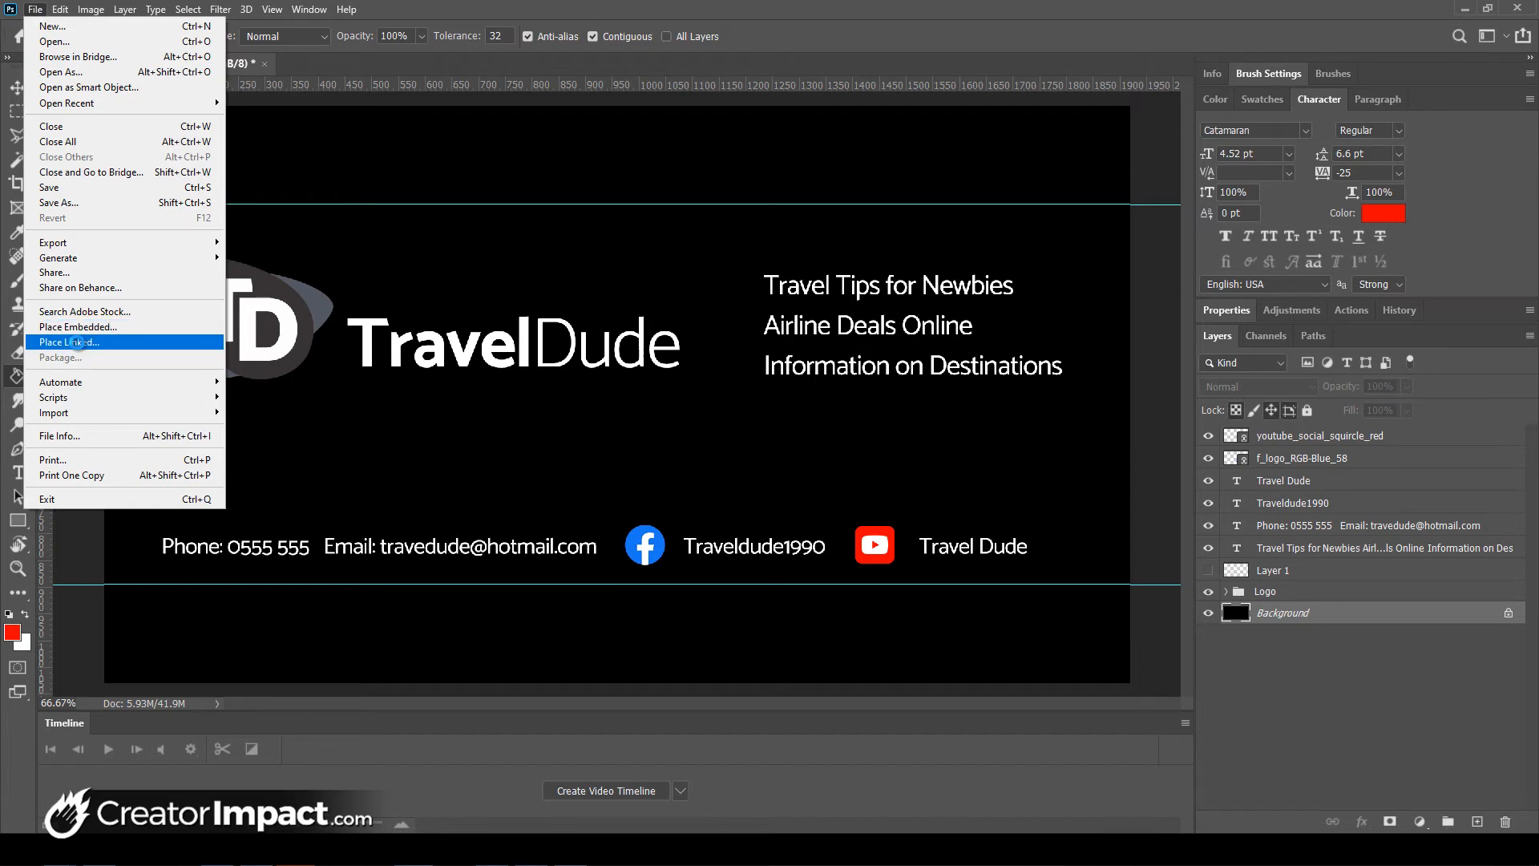
{"action": "left_click", "coordinate": [77, 342]}
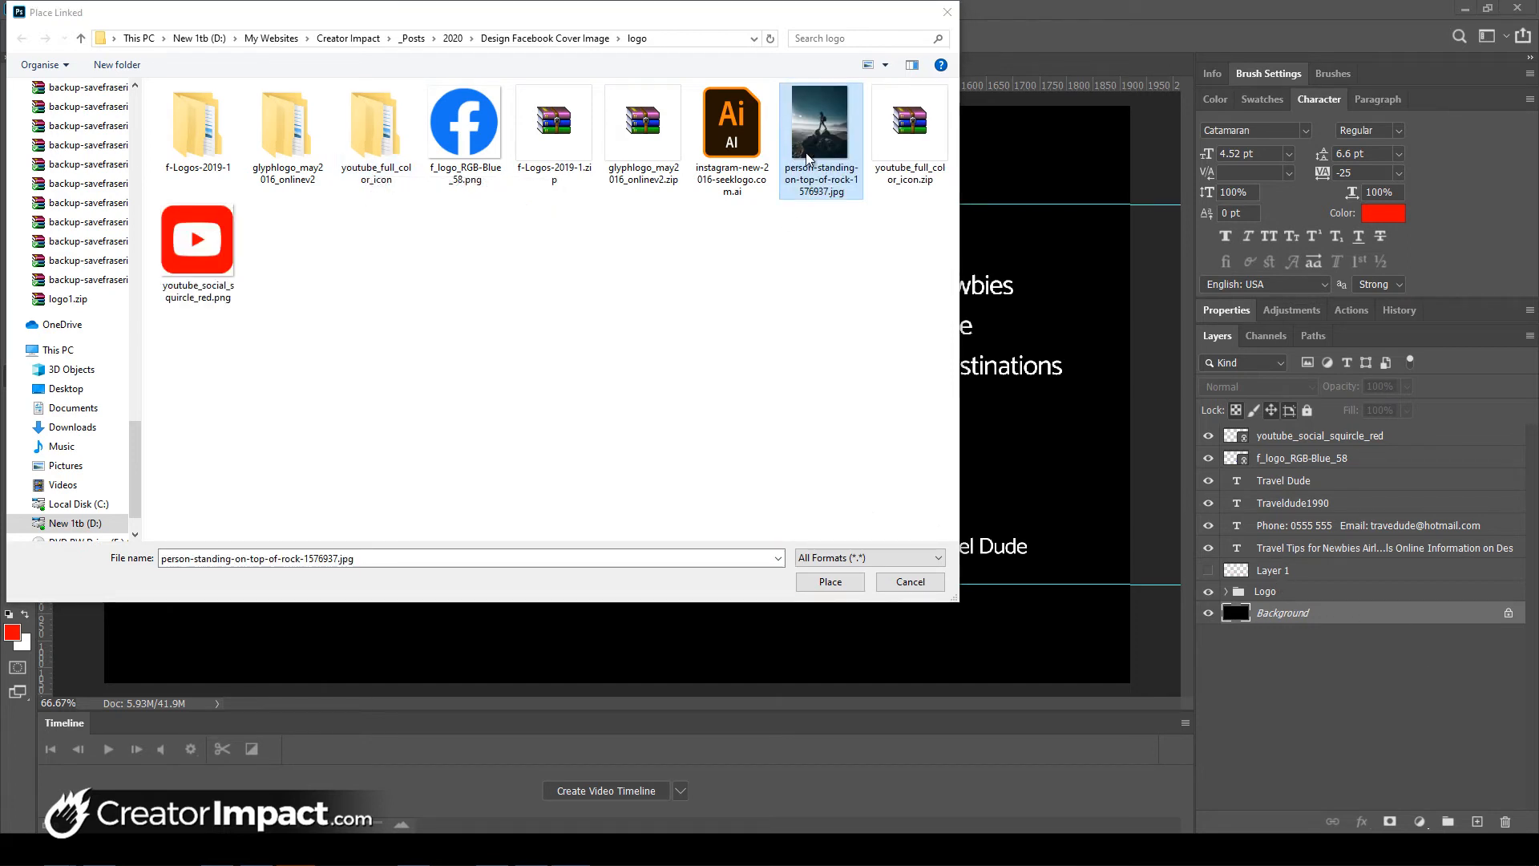
{"action": "left_click", "coordinate": [779, 270]}
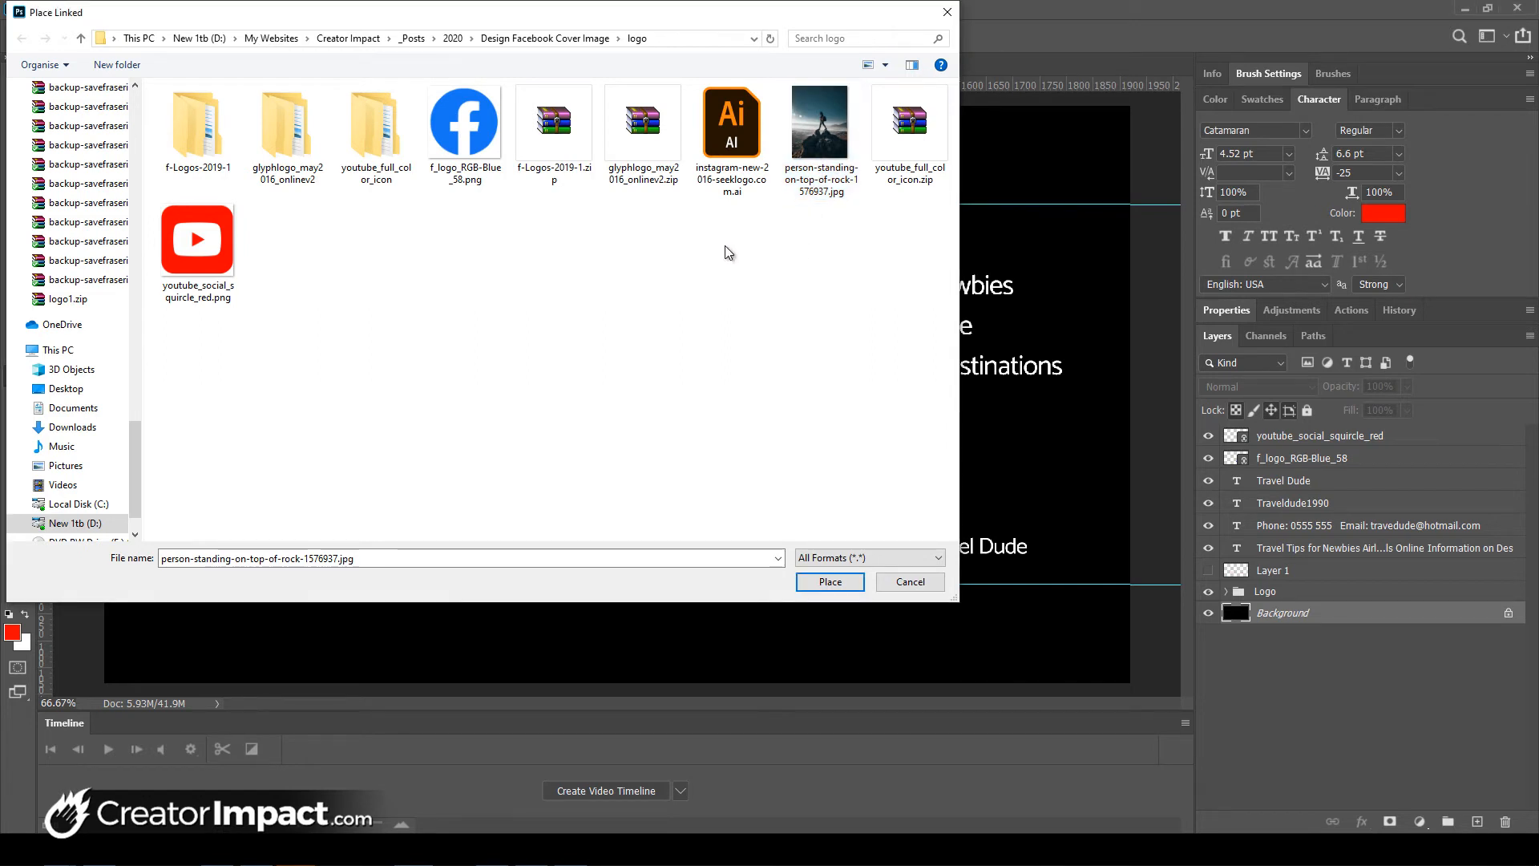
{"action": "left_click", "coordinate": [794, 164]}
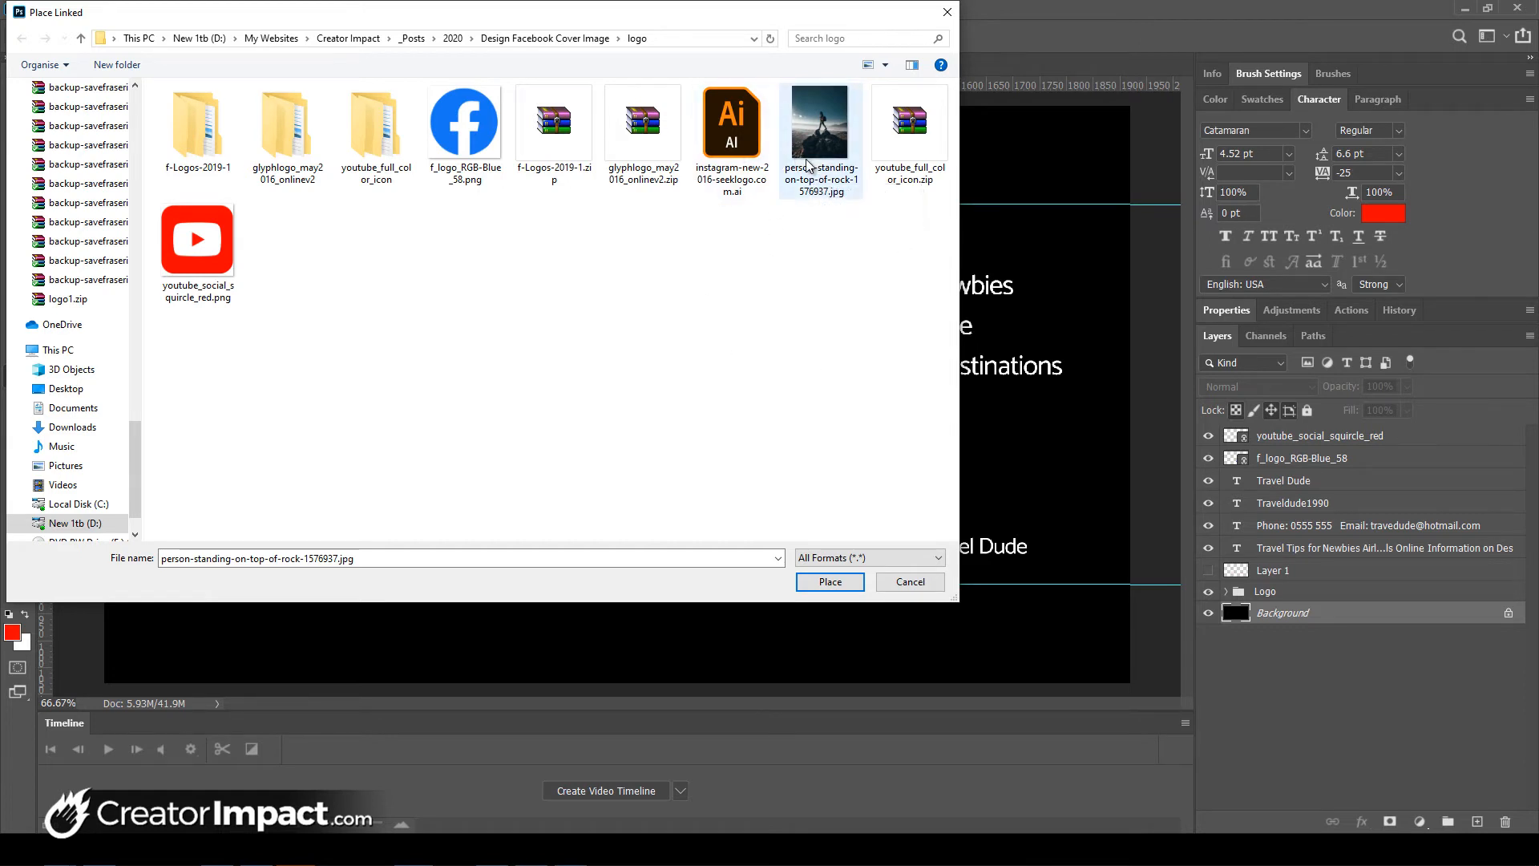
{"action": "left_click", "coordinate": [830, 581]}
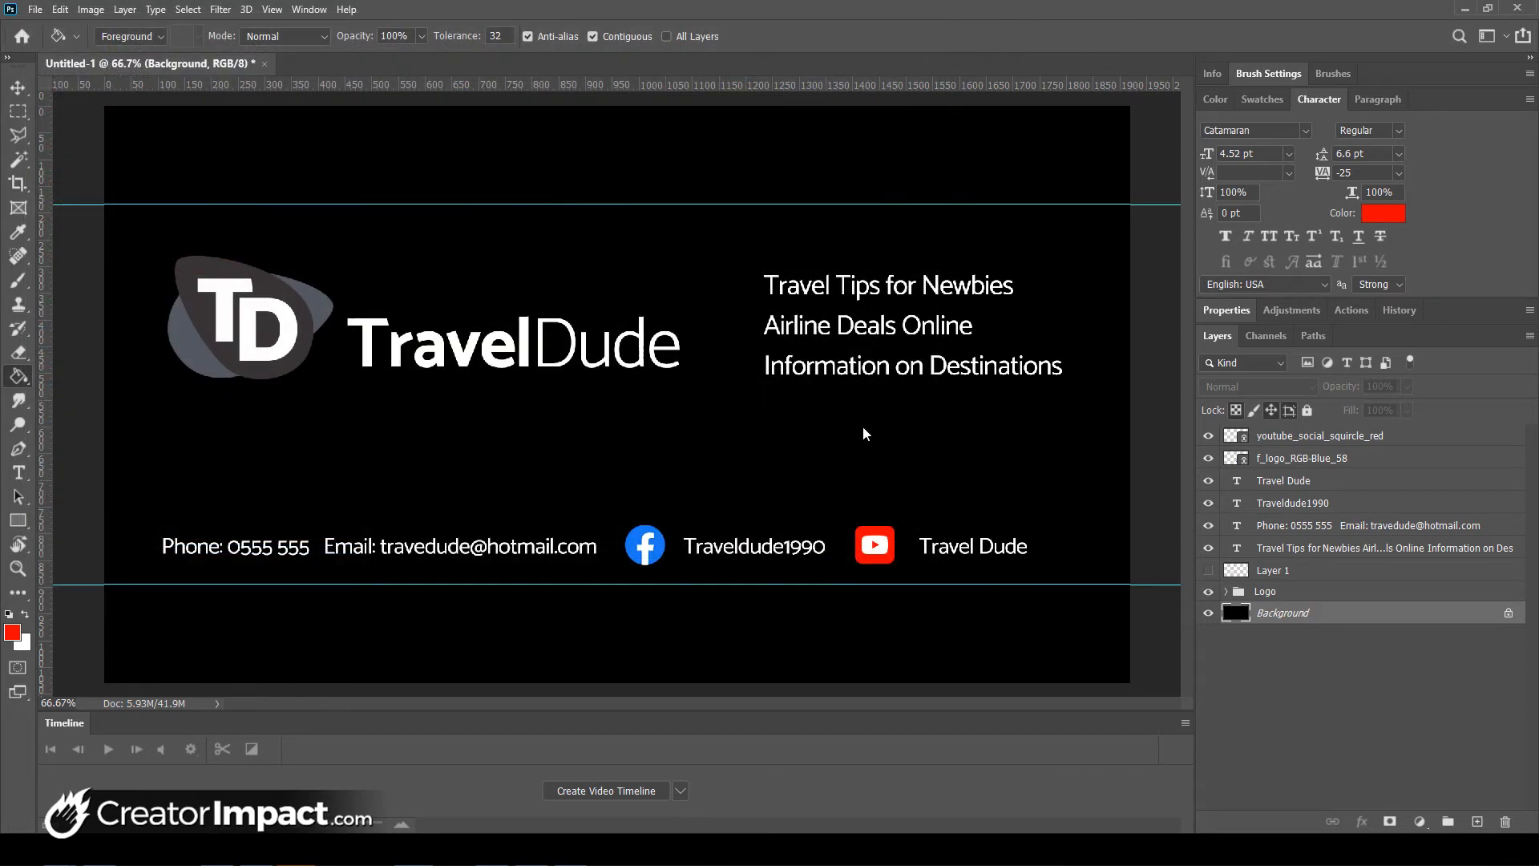
- Scale the placed hiker photo to 48% and centre it so it covers the whole canvas
{"action": "scroll", "coordinate": [756, 406], "scroll_direction": "down", "scroll_amount": 5}
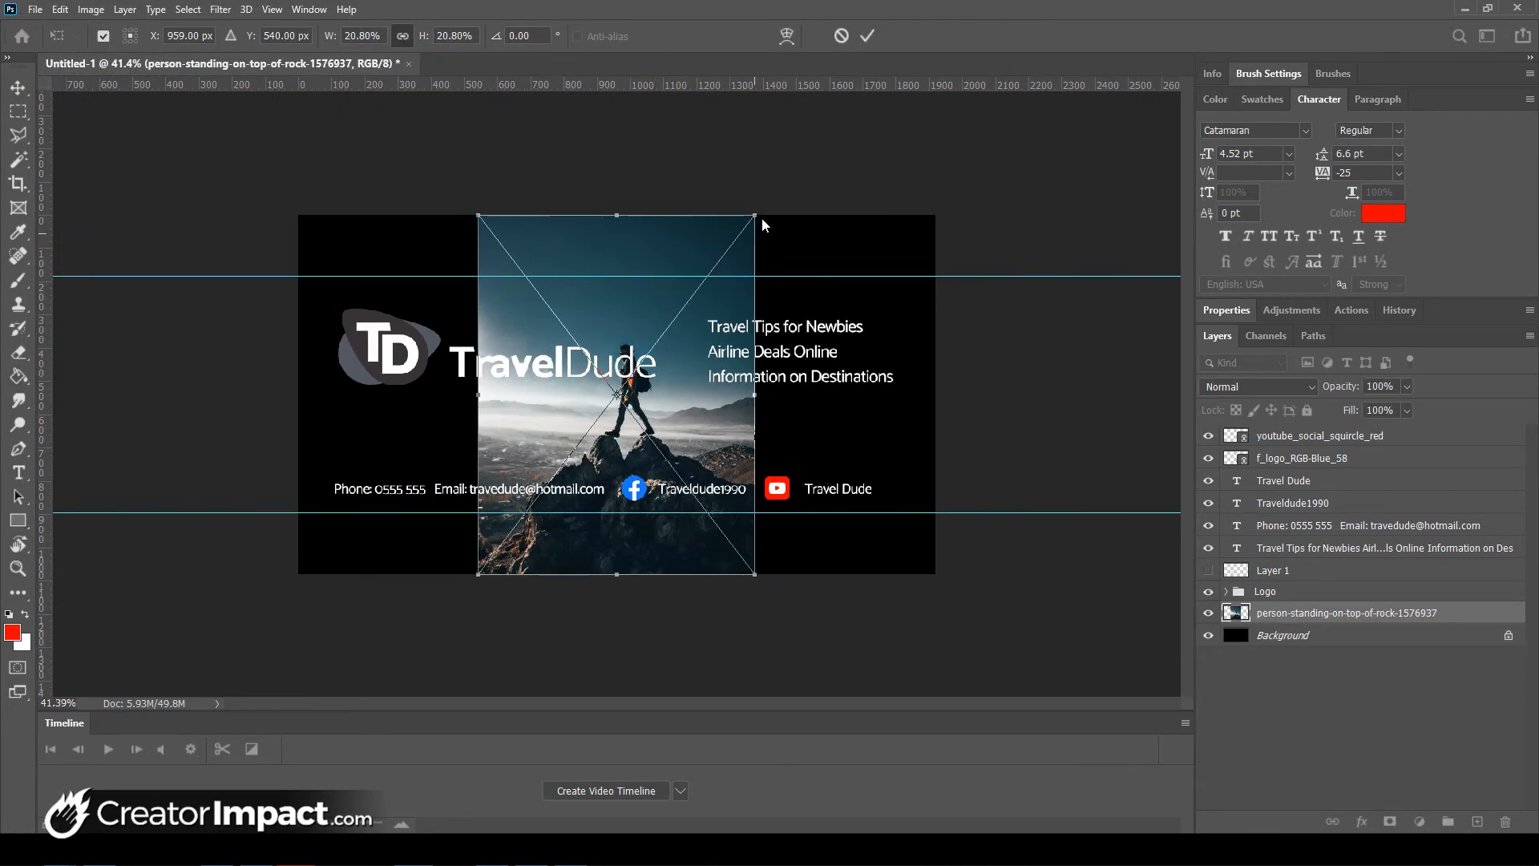
{"action": "left_click_drag", "start_coordinate": [753, 215], "coordinate": [836, 109]}
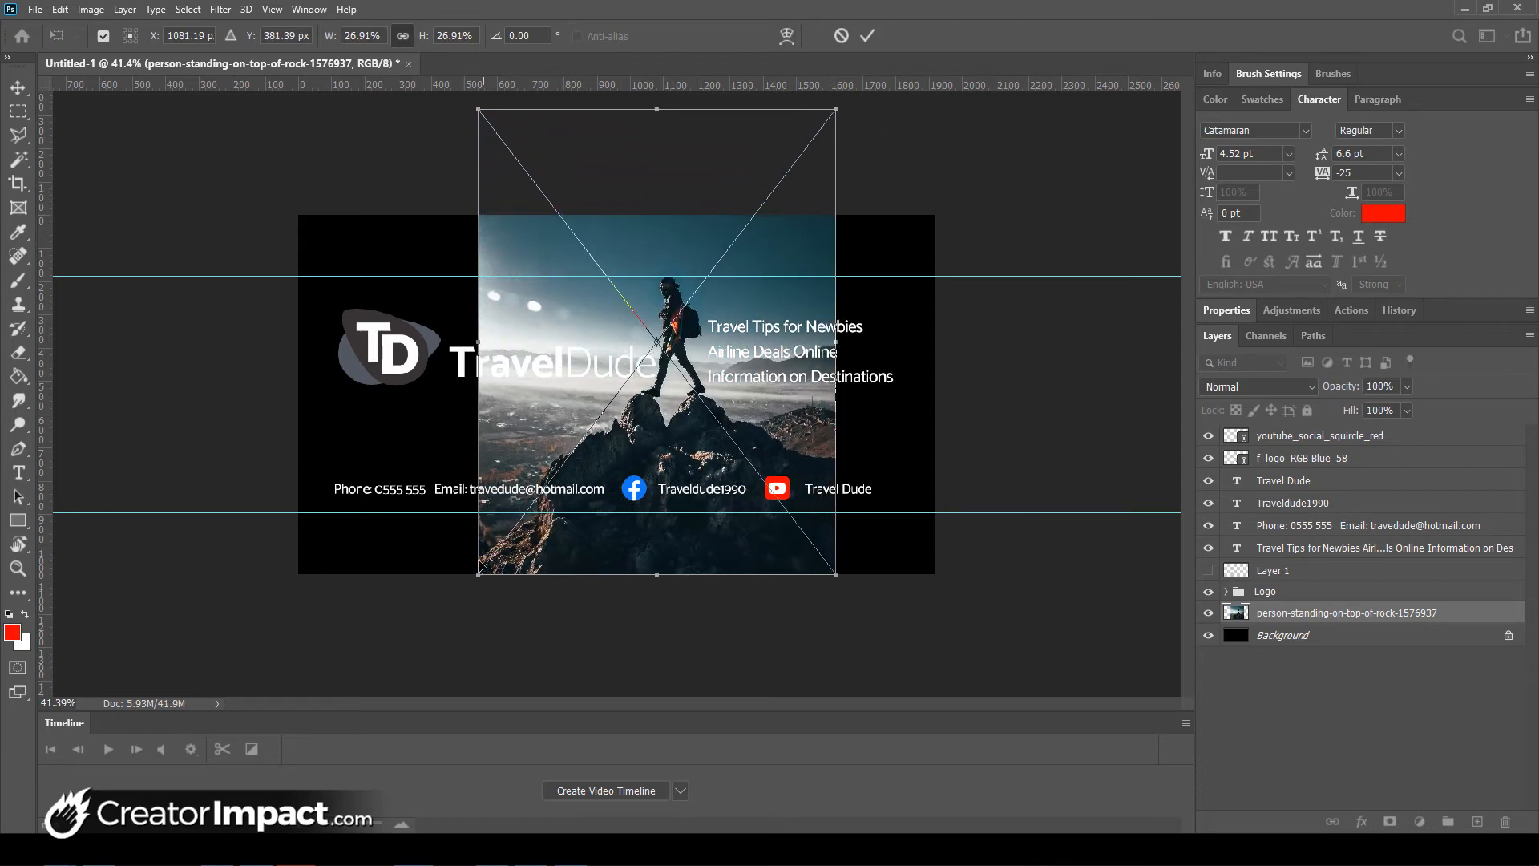
{"action": "left_click_drag", "start_coordinate": [476, 574], "coordinate": [285, 789]}
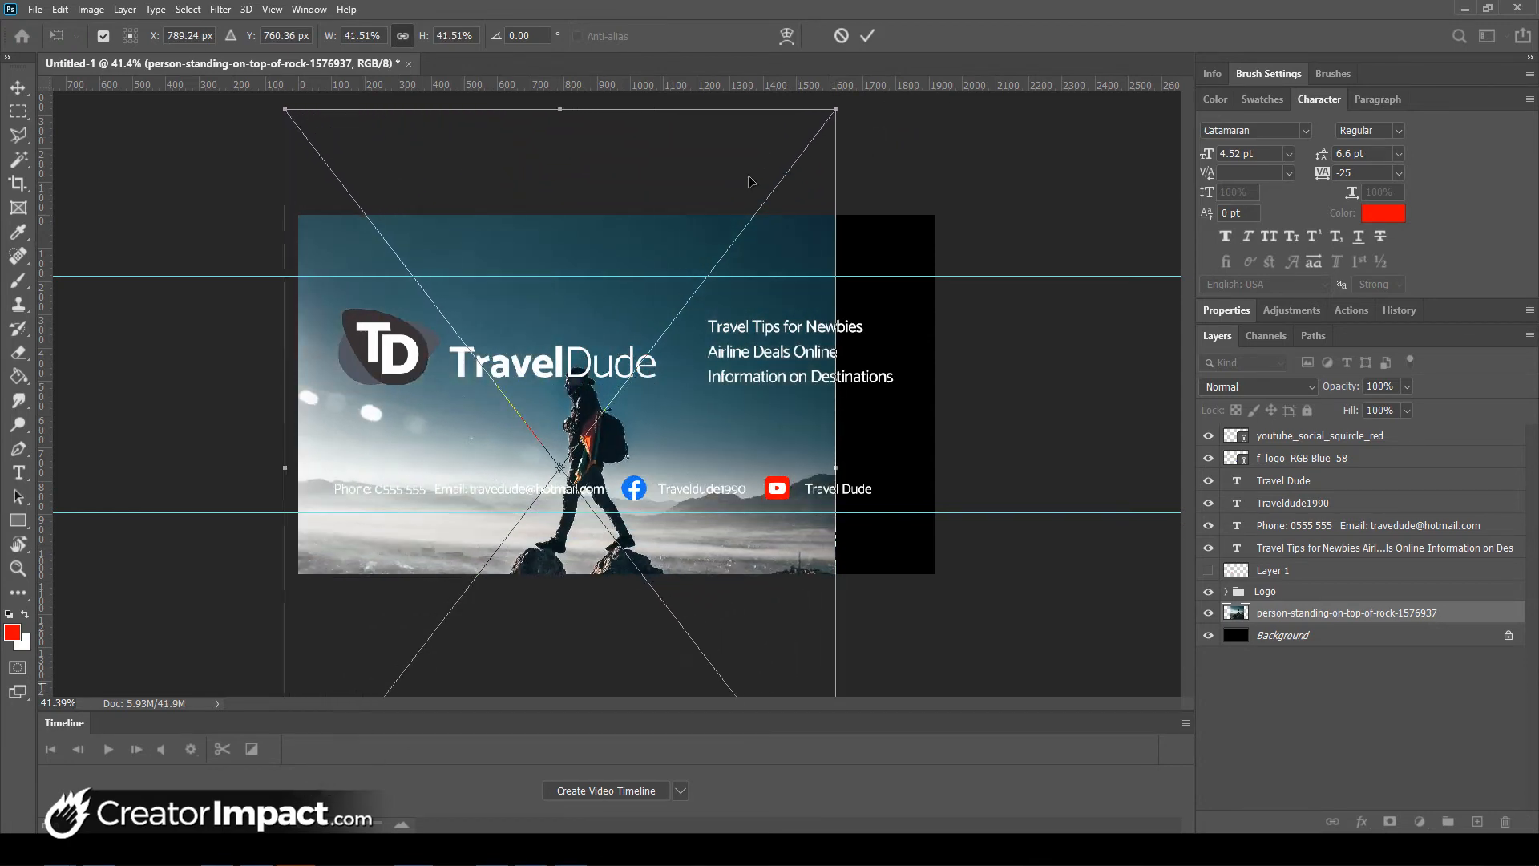
{"action": "left_click_drag", "start_coordinate": [839, 103], "coordinate": [947, 12]}
{"action": "mouse_move", "coordinate": [716, 322]}
{"action": "left_mouse_down"}
{"action": "mouse_move", "coordinate": [714, 306]}
{"action": "mouse_move", "coordinate": [715, 328]}
{"action": "left_mouse_up"}
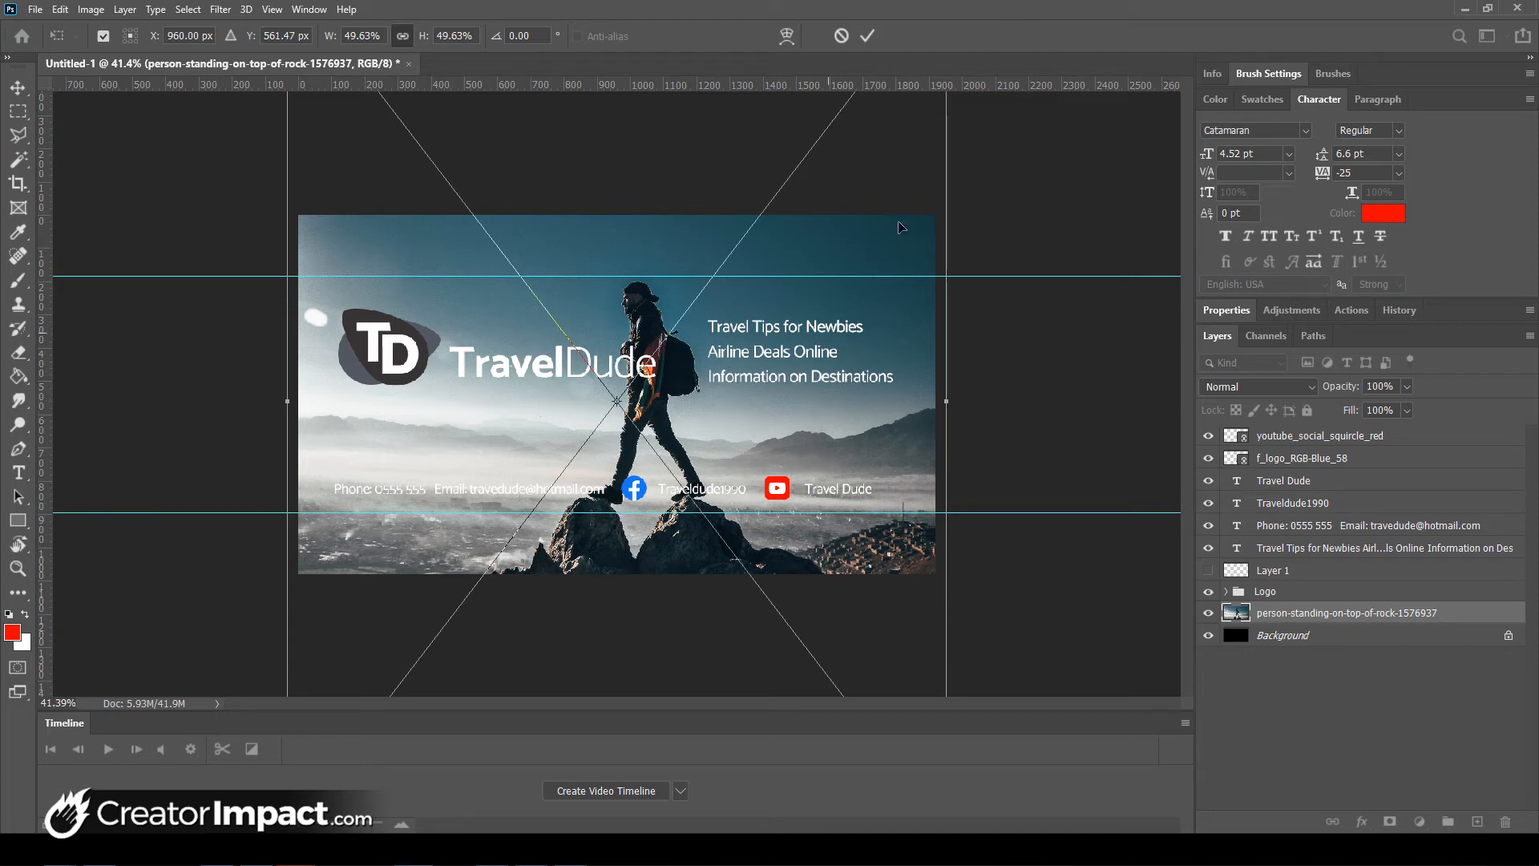
{"action": "left_click_drag", "start_coordinate": [946, 403], "coordinate": [936, 403]}
{"action": "left_click_drag", "start_coordinate": [287, 410], "coordinate": [303, 406]}
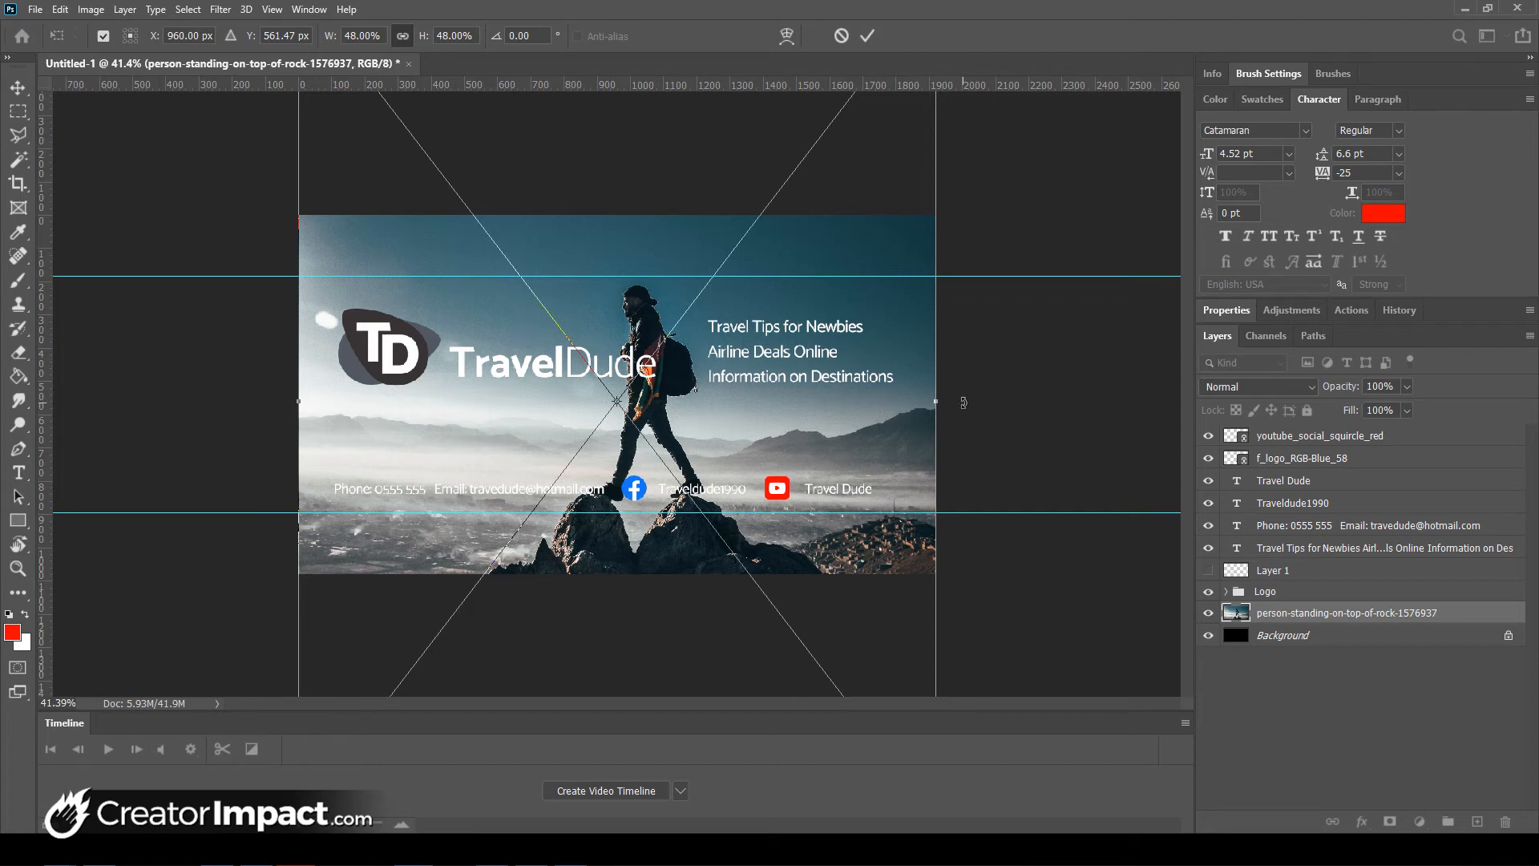
{"action": "key", "text": "Return"}
{"action": "key", "text": "g"}
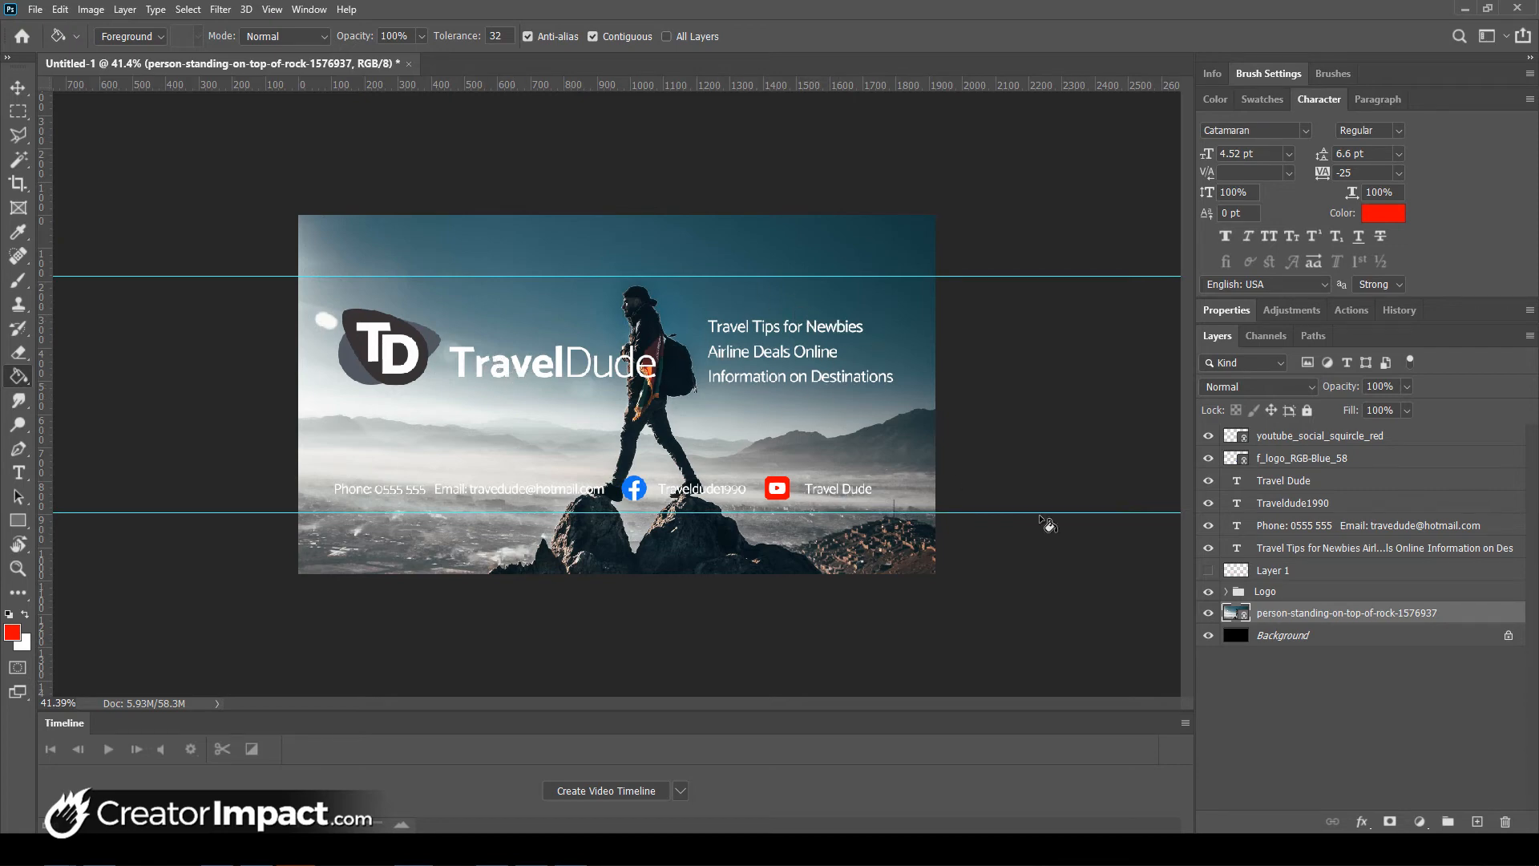
- Scale the Logo group to 87.38% and shift it up and to the left
{"action": "left_click", "coordinate": [1280, 597]}
{"action": "key", "text": "ctrl+t"}
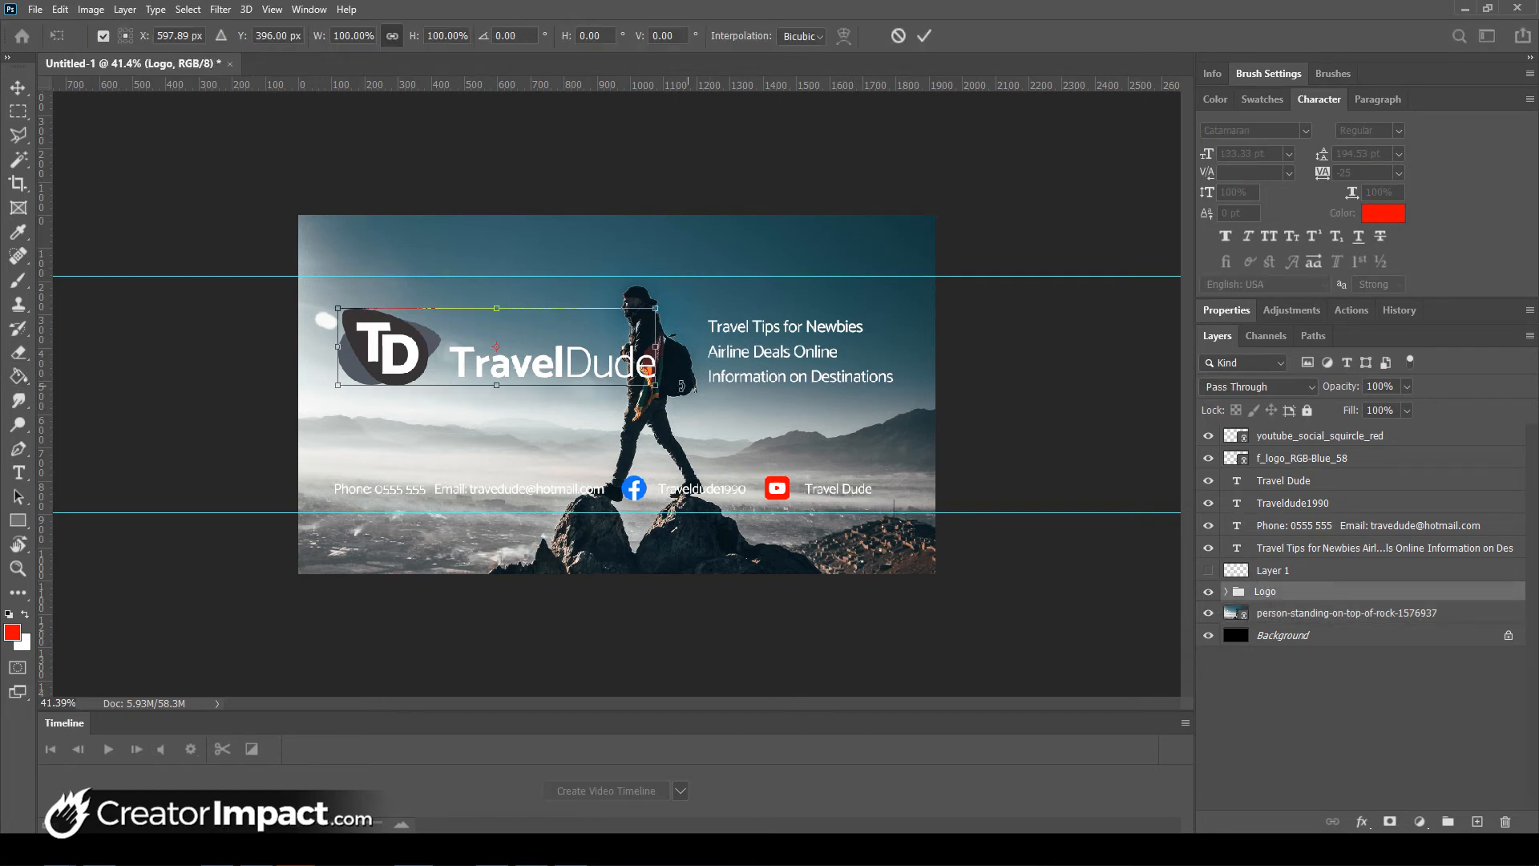
{"action": "left_click_drag", "start_coordinate": [656, 391], "coordinate": [519, 351]}
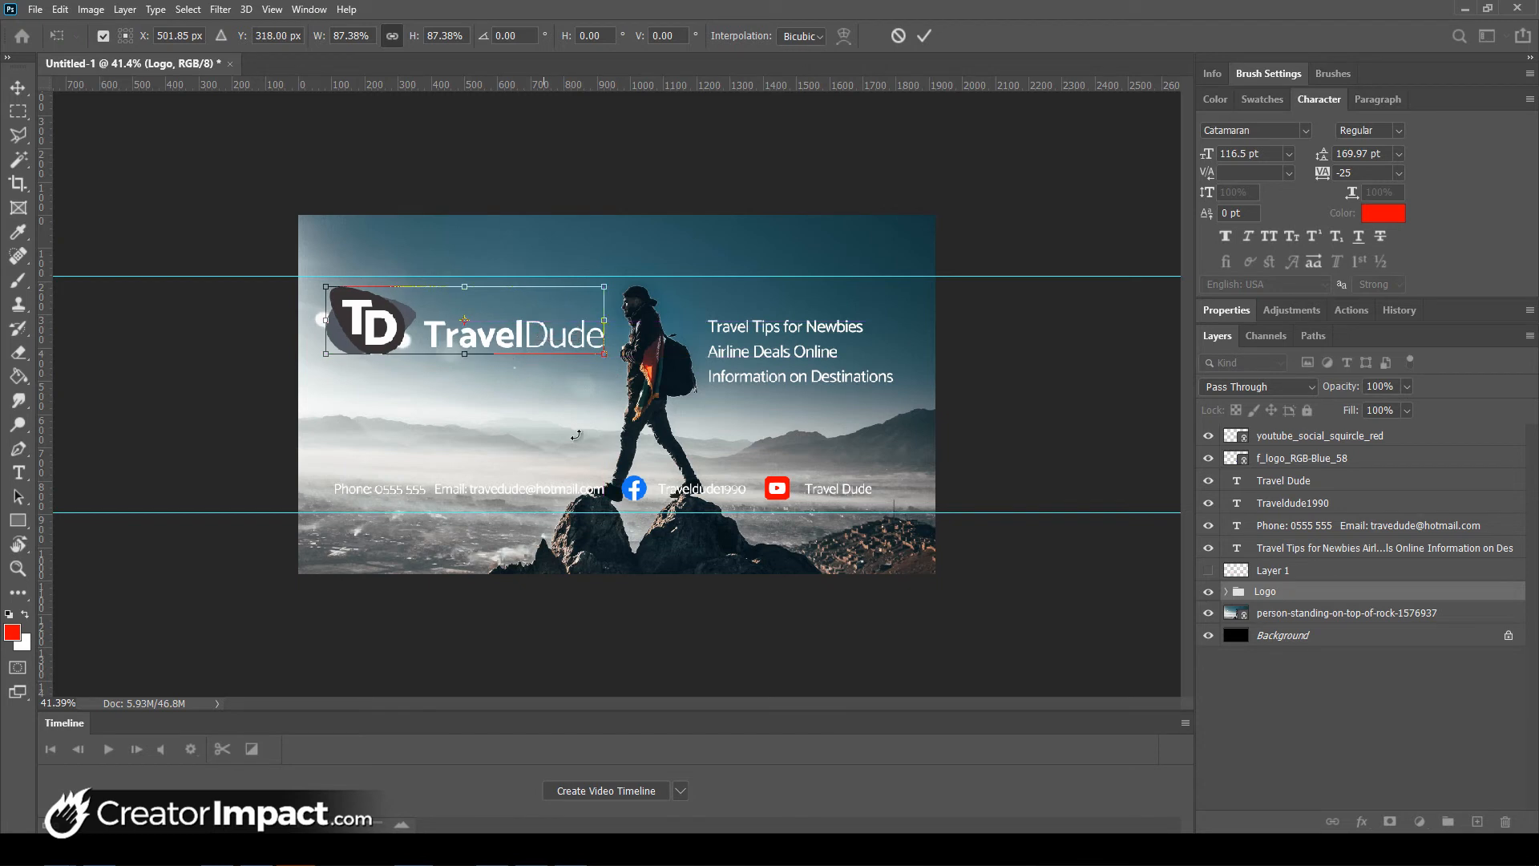
{"action": "key", "text": "Return"}
{"action": "key", "text": "g"}
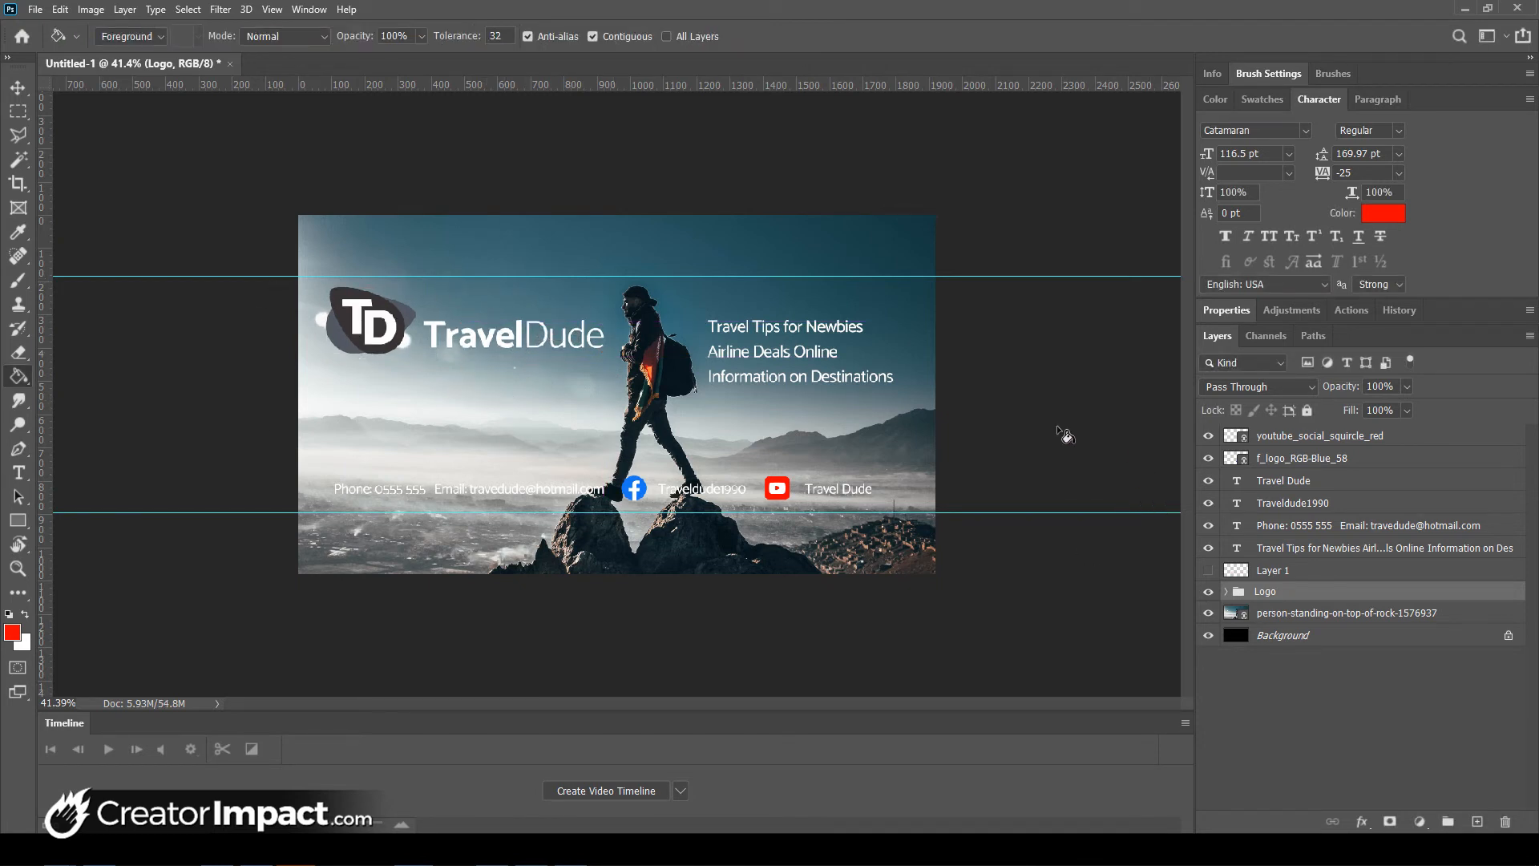
{"action": "right_click", "coordinate": [1260, 594]}
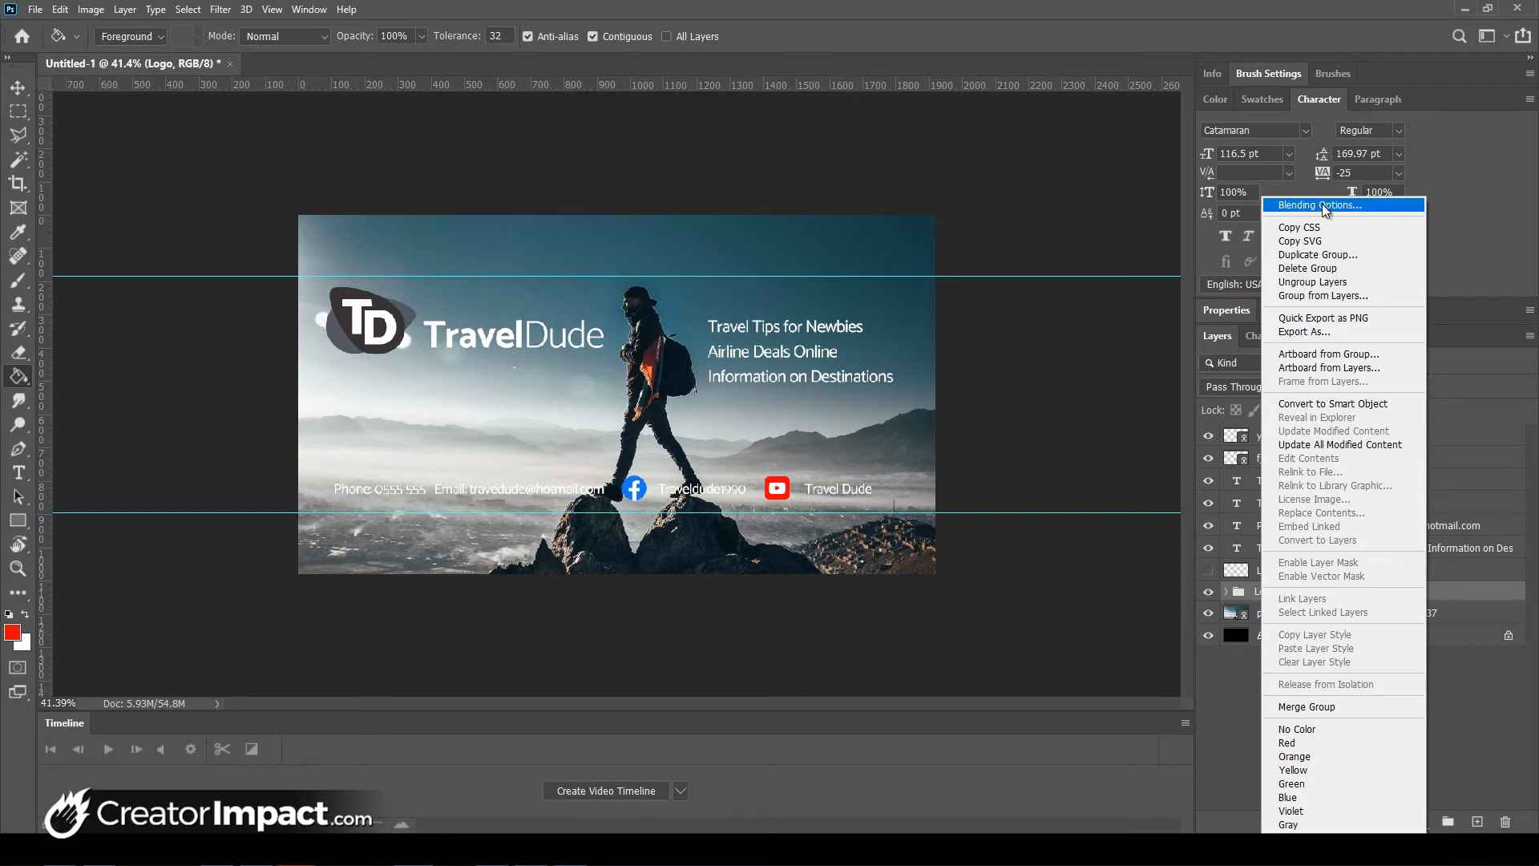
{"action": "key", "text": "Escape"}
- Add a drop shadow to the Logo group: size 7 px, opacity 41%, angle 116°, distance 8 px
{"action": "key", "text": "h"}
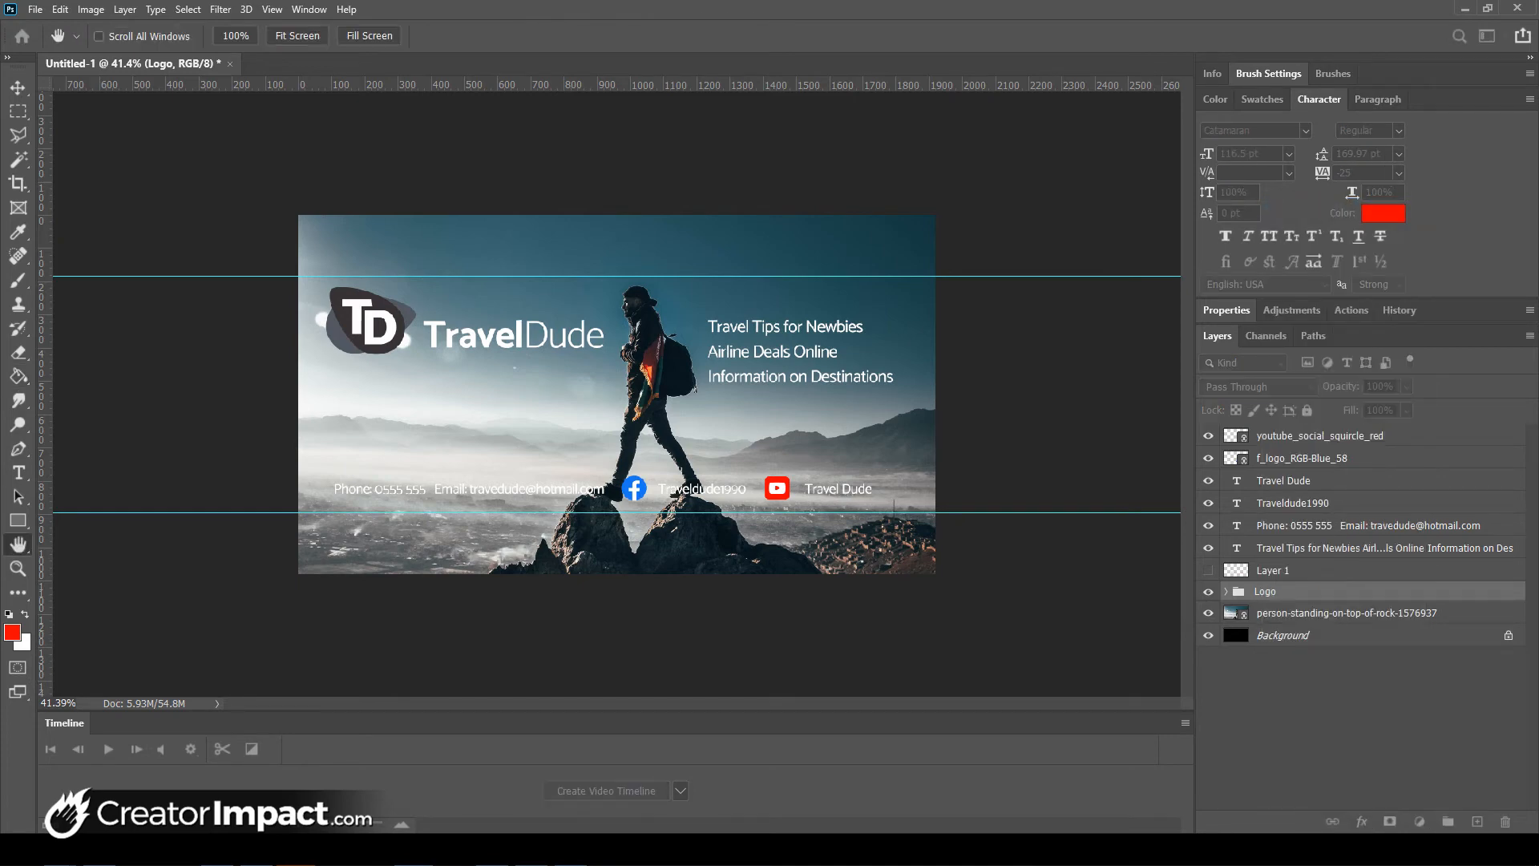
{"action": "left_click_drag", "start_coordinate": [1538, 284], "coordinate": [1045, 283]}
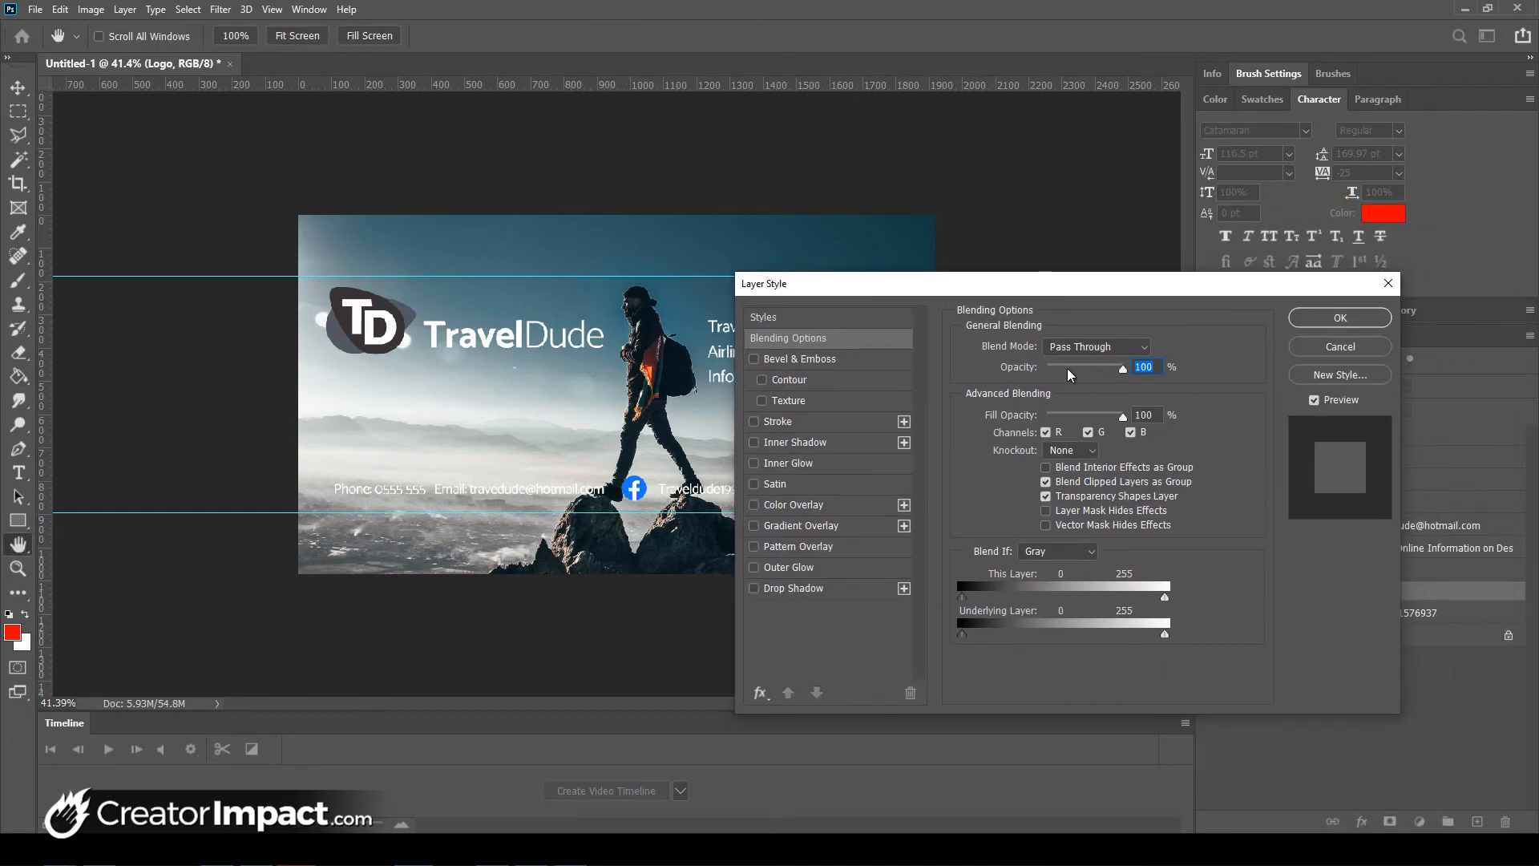
{"action": "left_click", "coordinate": [754, 589]}
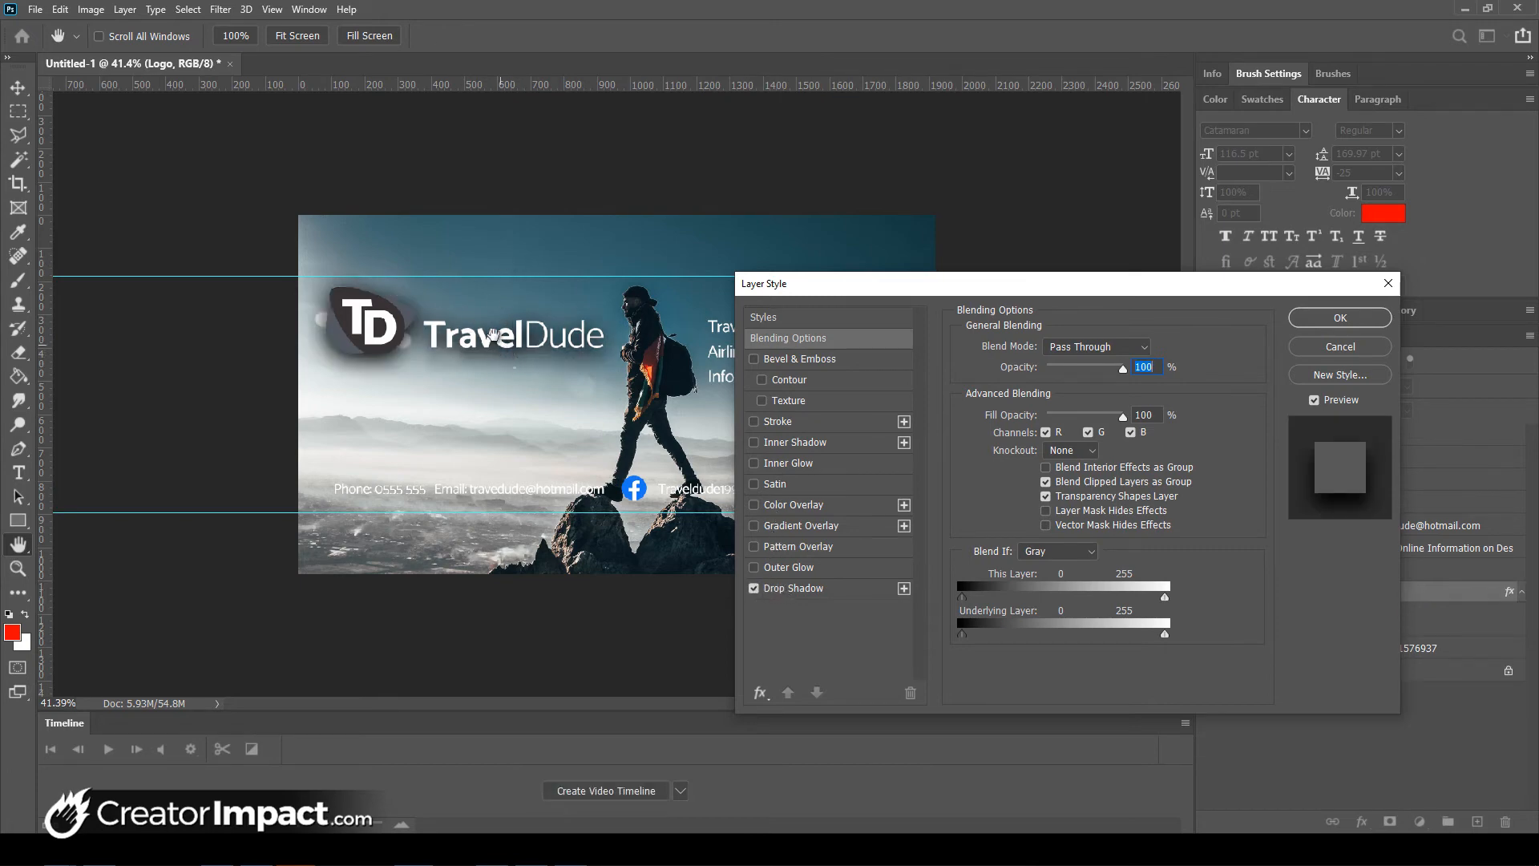
{"action": "left_click", "coordinate": [789, 589]}
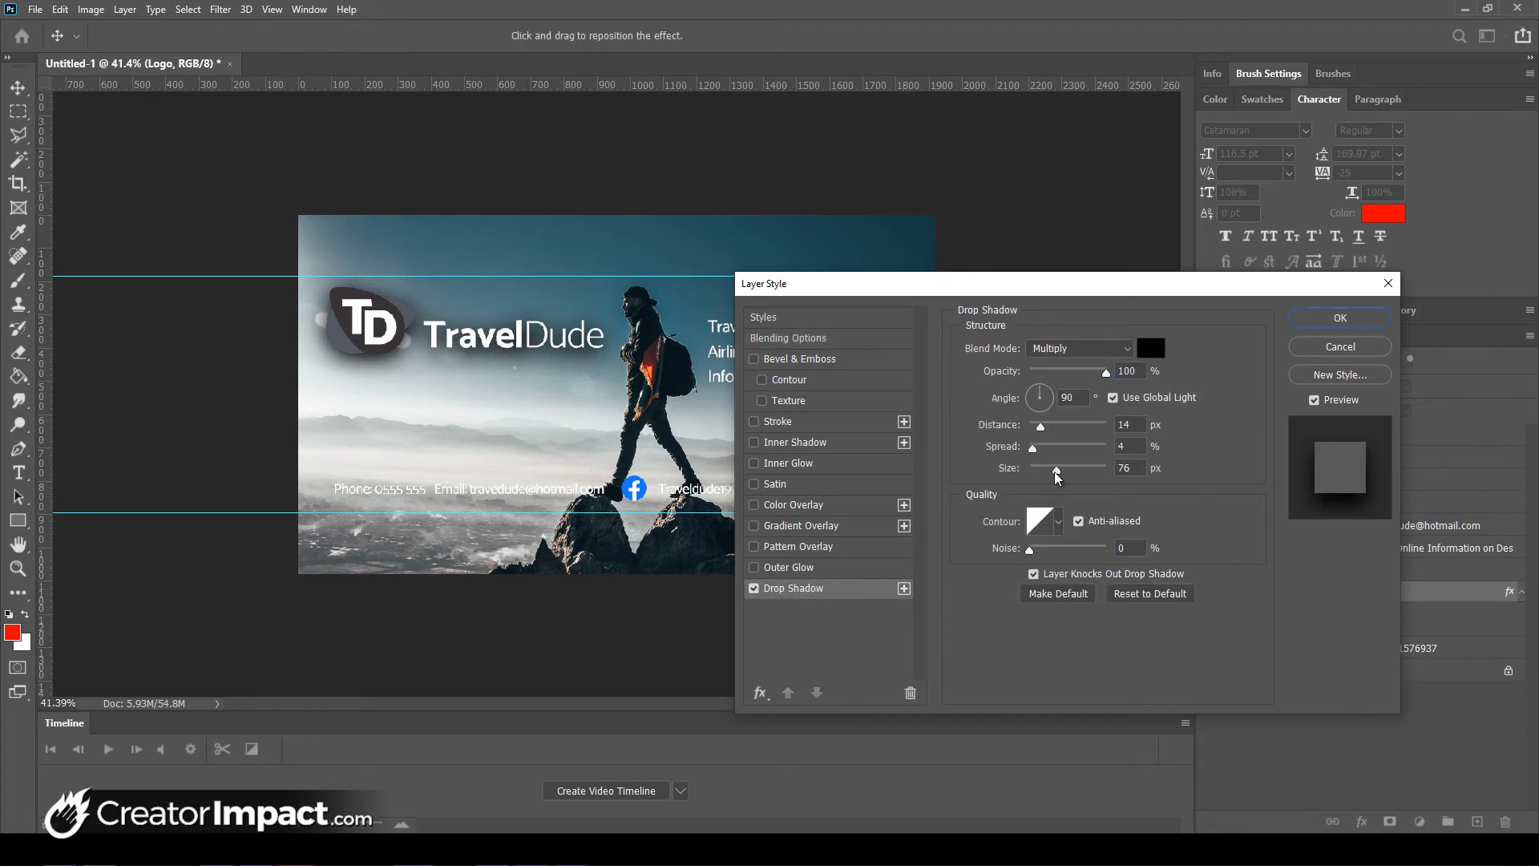
{"action": "left_click_drag", "start_coordinate": [1056, 474], "coordinate": [1035, 476]}
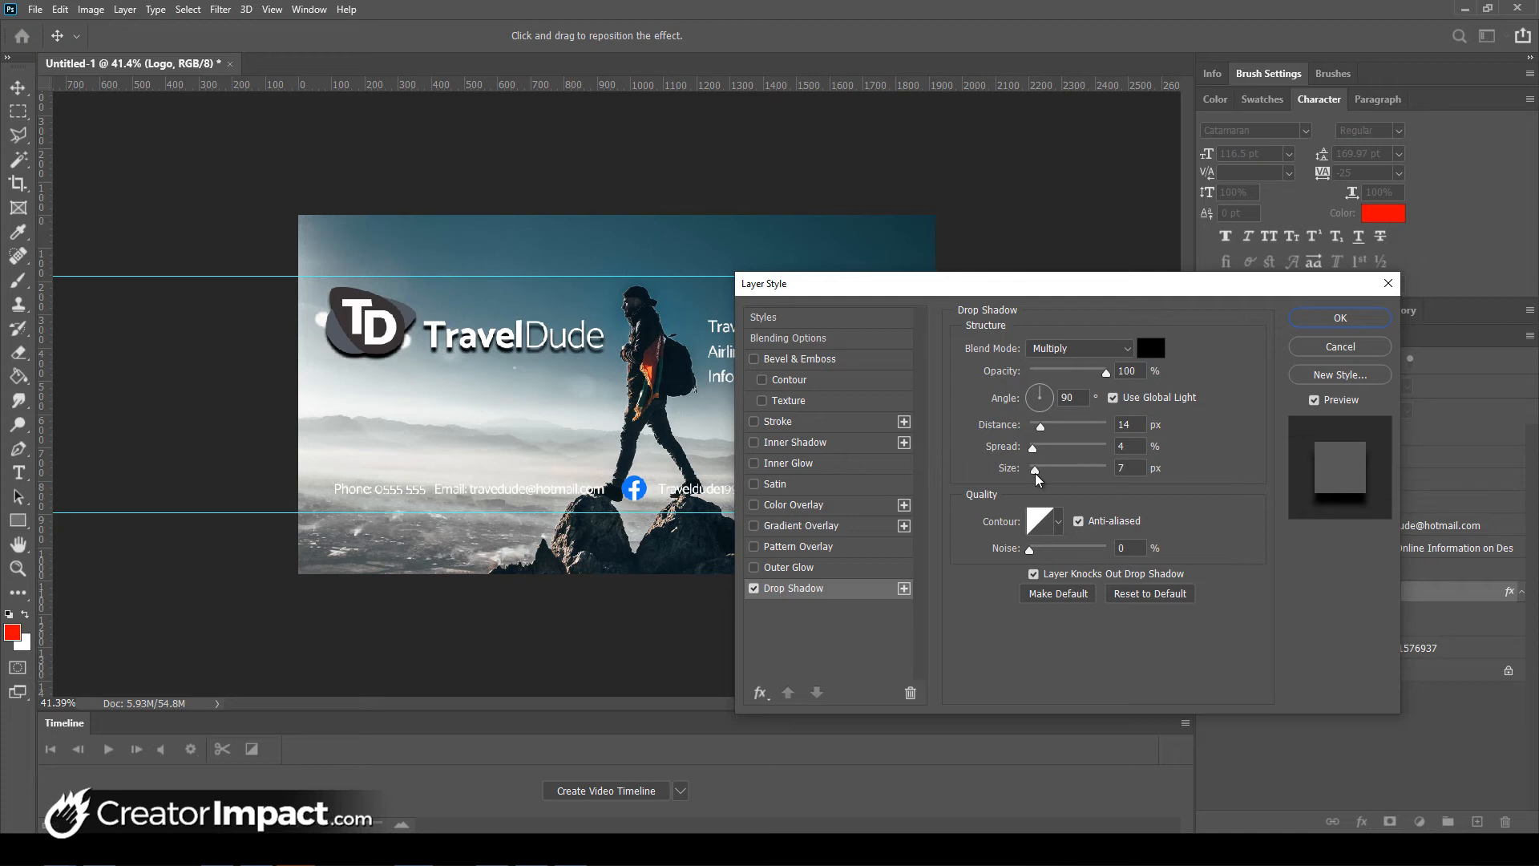
{"action": "left_click_drag", "start_coordinate": [1106, 372], "coordinate": [1055, 373]}
{"action": "type", "text": "11"}
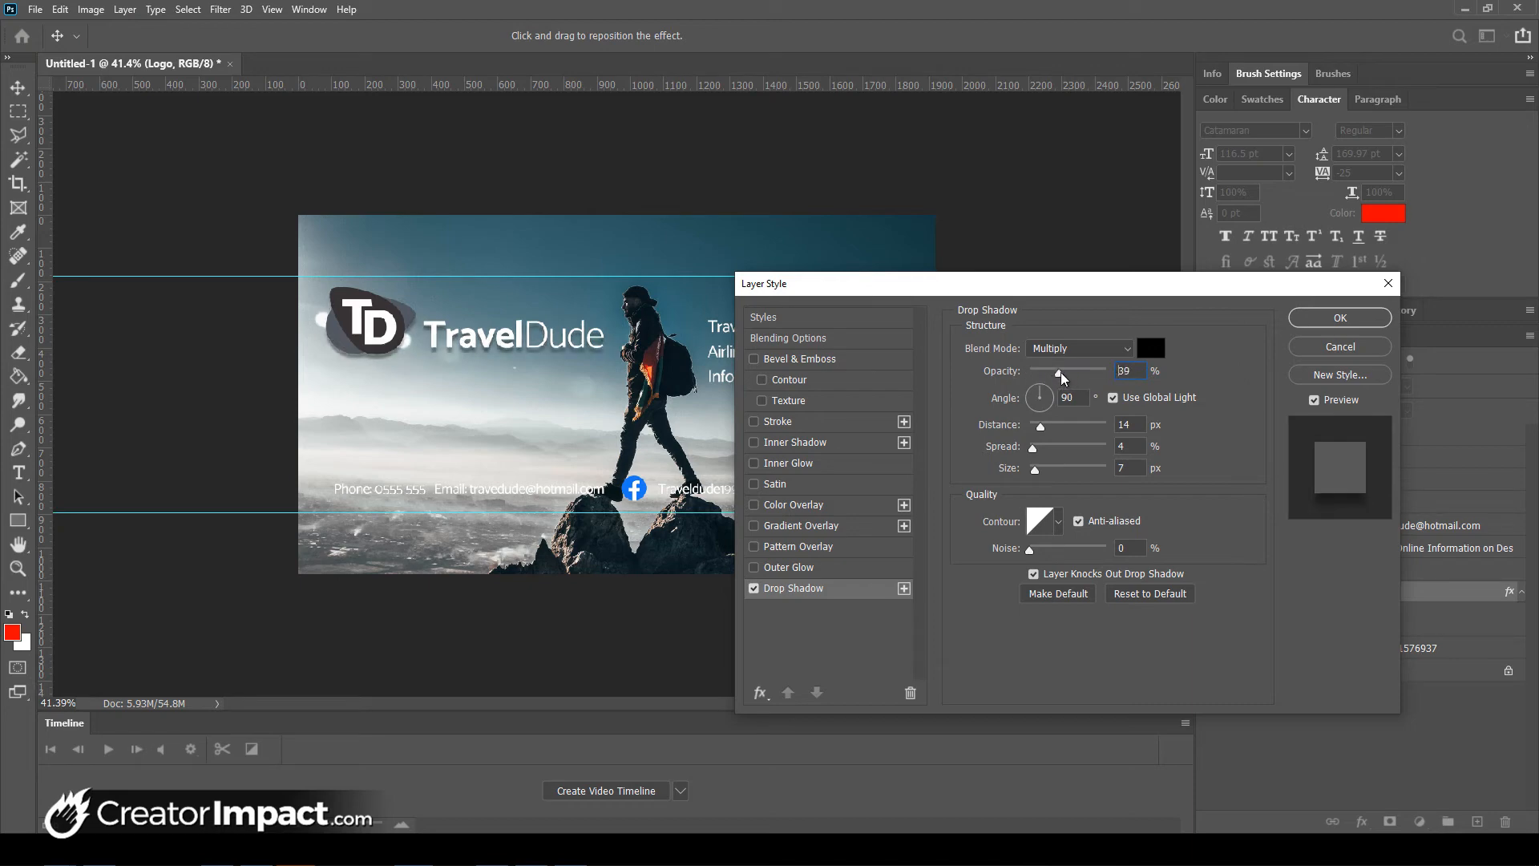
{"action": "left_click", "coordinate": [1060, 373]}
{"action": "mouse_move", "coordinate": [1040, 394]}
{"action": "left_mouse_down"}
{"action": "mouse_move", "coordinate": [1022, 405]}
{"action": "mouse_move", "coordinate": [1039, 394]}
{"action": "left_mouse_up"}
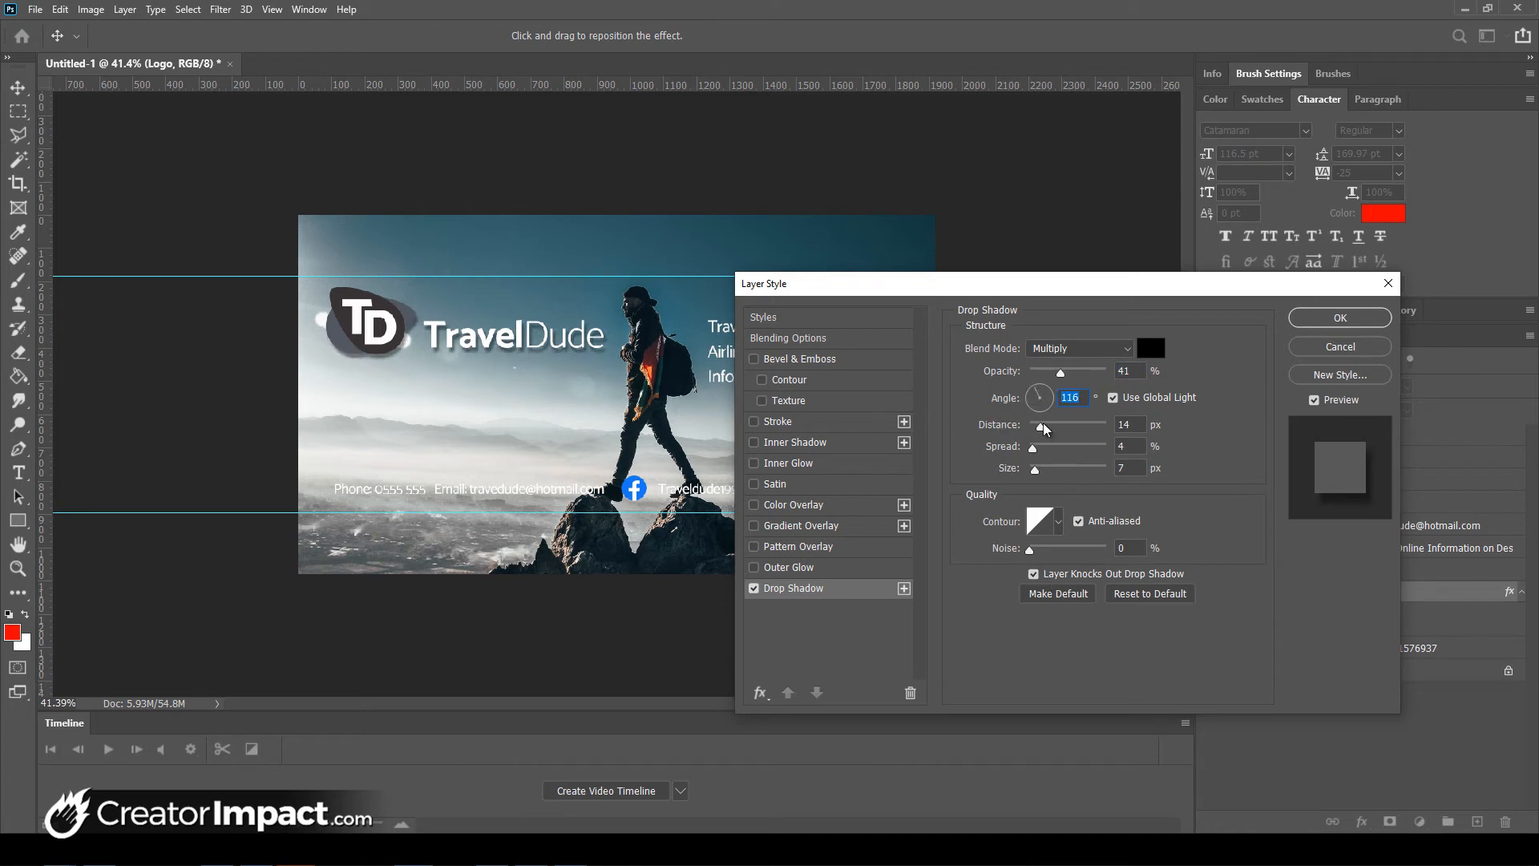
{"action": "left_click_drag", "start_coordinate": [1041, 426], "coordinate": [1034, 427]}
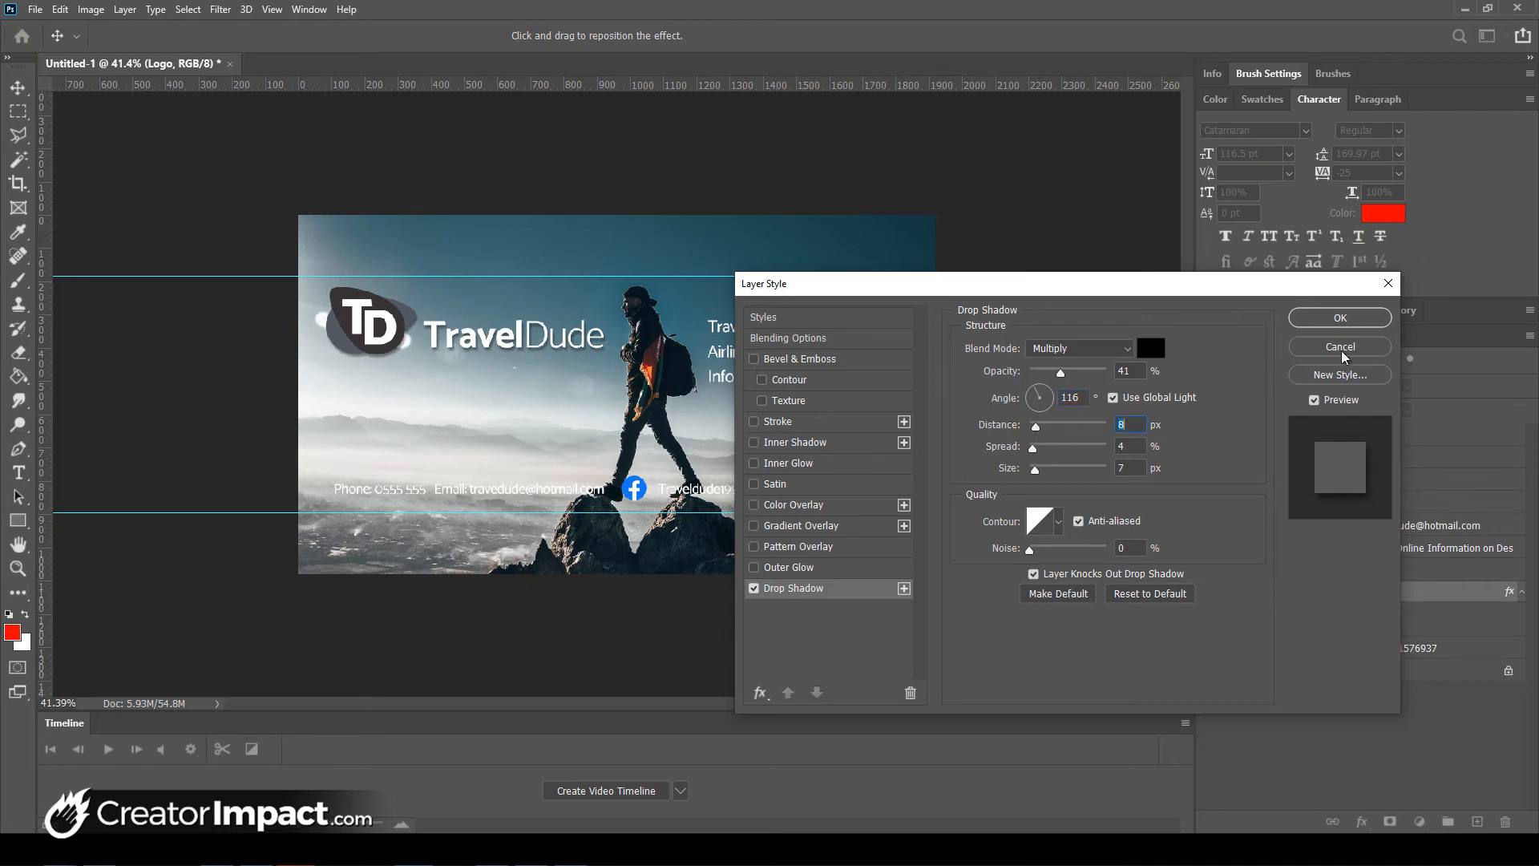
{"action": "left_click", "coordinate": [1343, 318]}
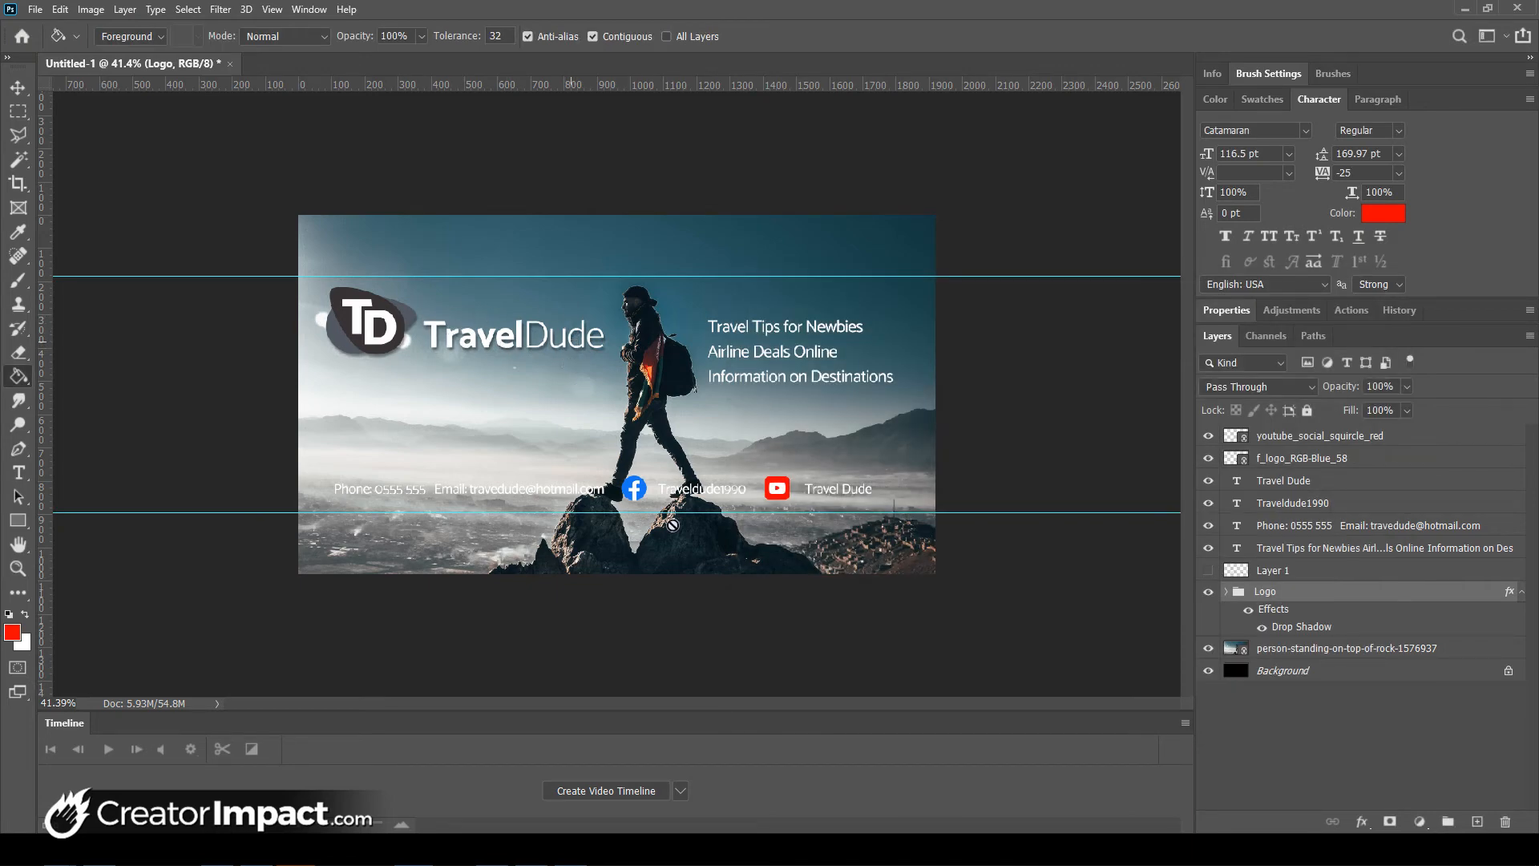
- Copy the Logo group's layer style and paste it onto the Travel Tips tagline layer
{"action": "right_click", "coordinate": [1291, 595]}
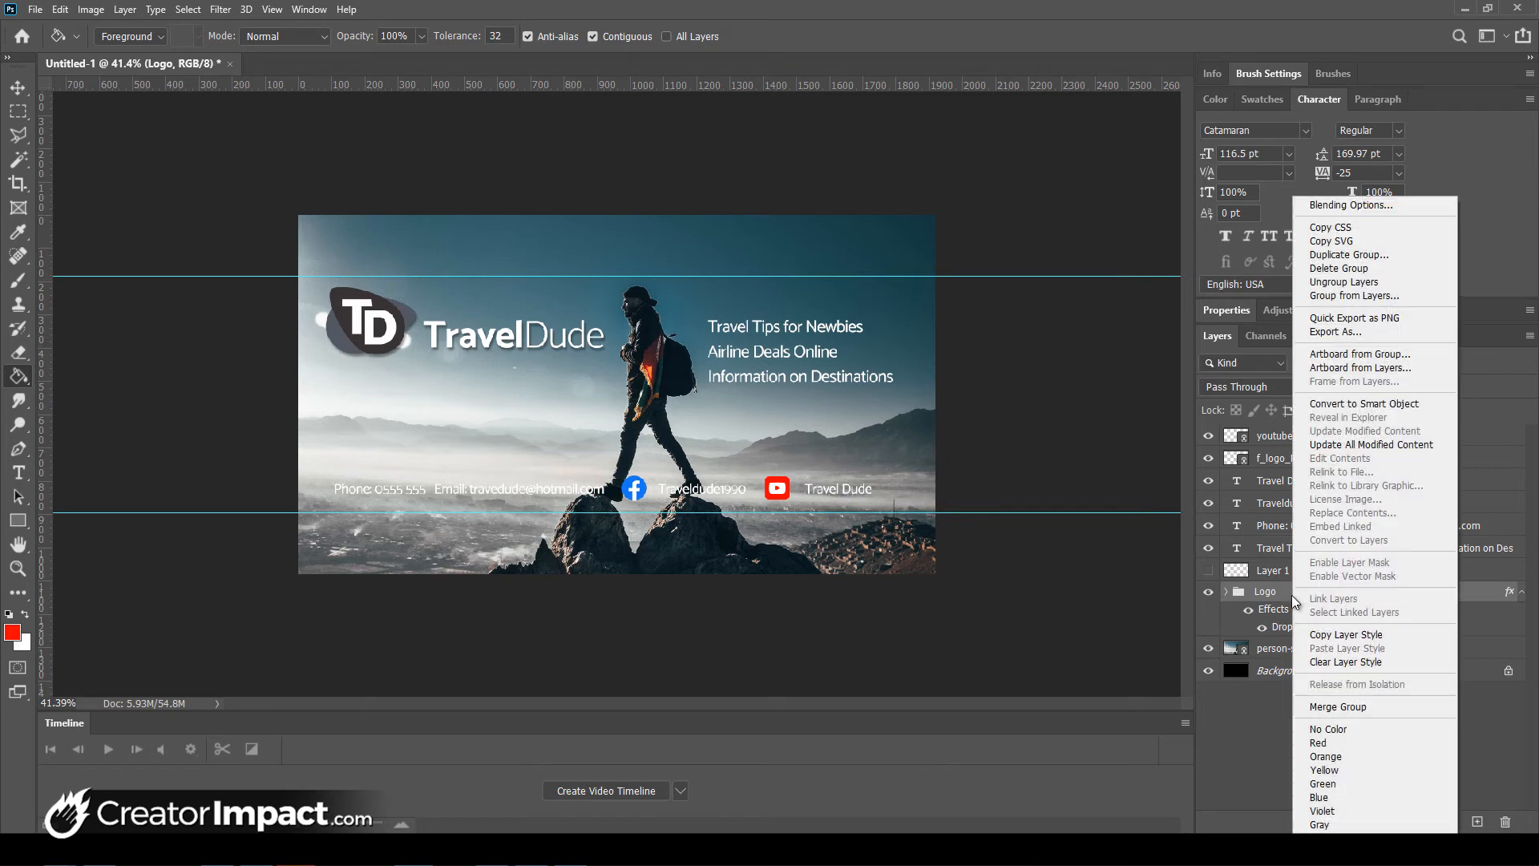
{"action": "left_click", "coordinate": [1331, 639]}
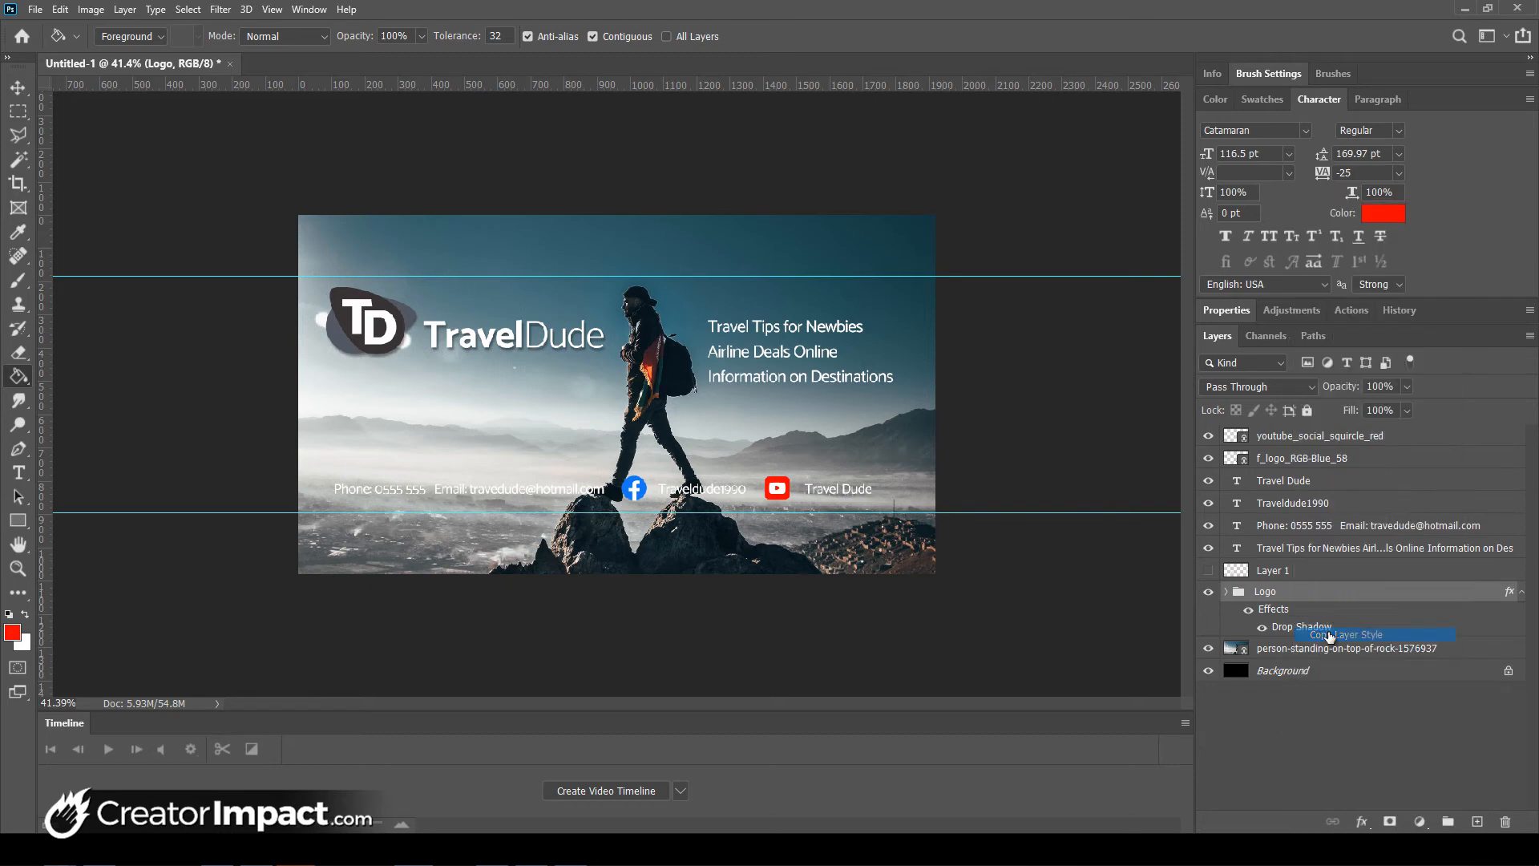
{"action": "left_click", "coordinate": [1295, 550]}
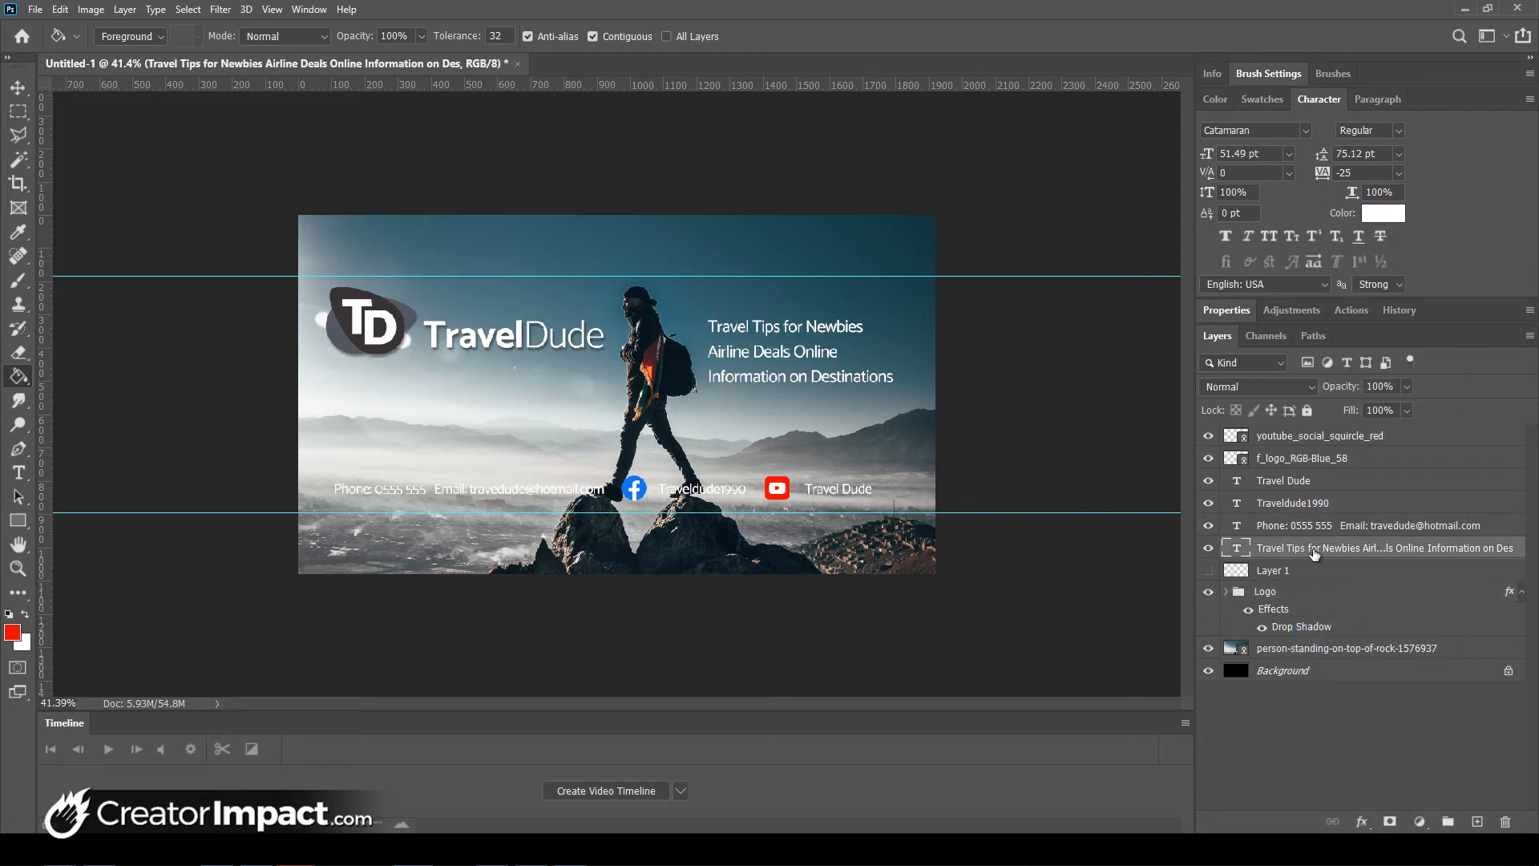
{"action": "right_click", "coordinate": [1315, 550]}
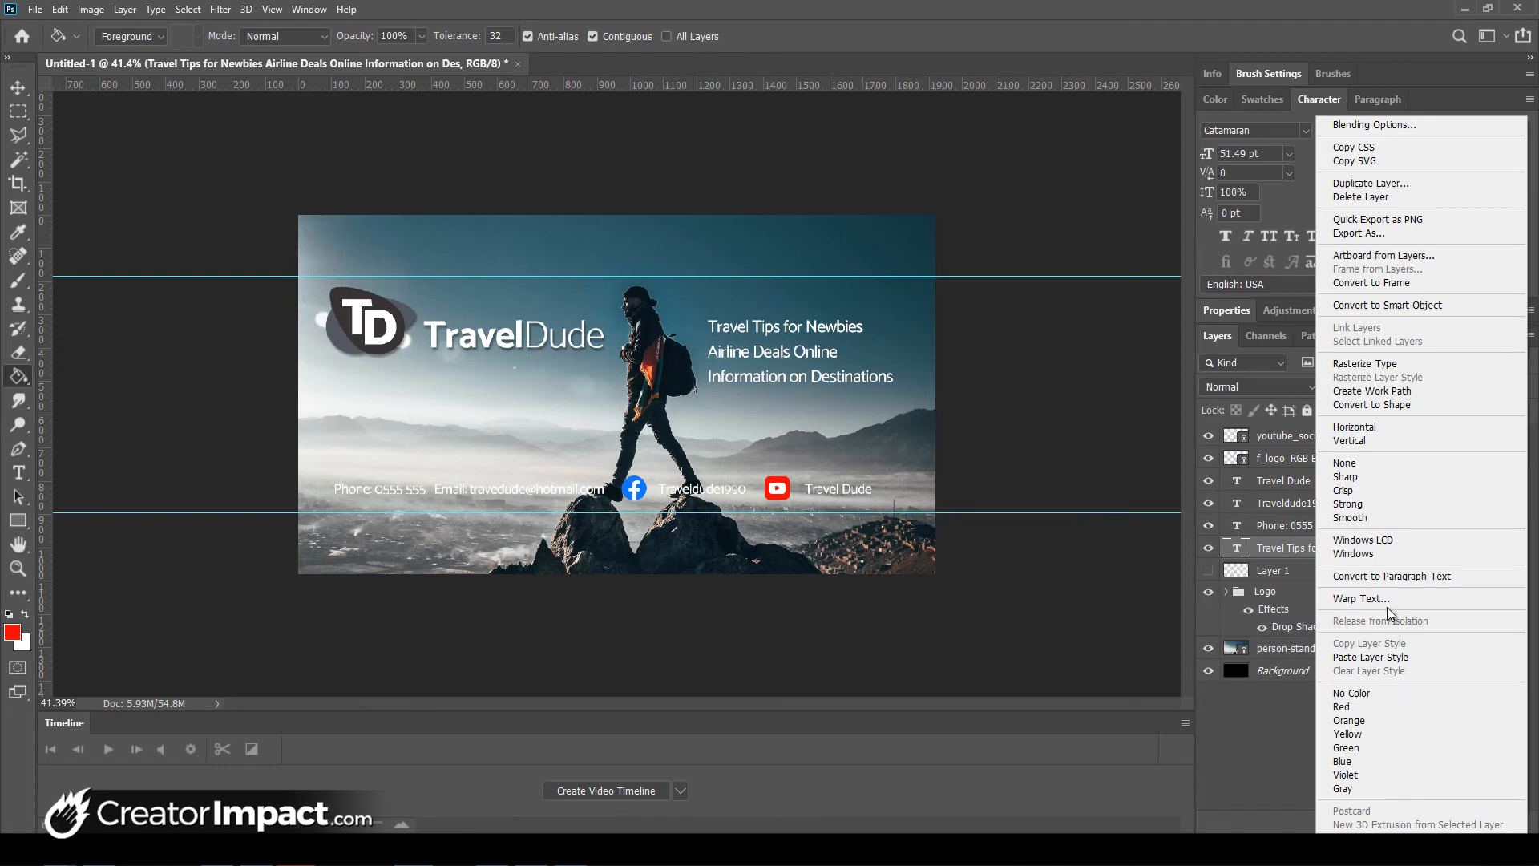
{"action": "left_click", "coordinate": [1395, 655]}
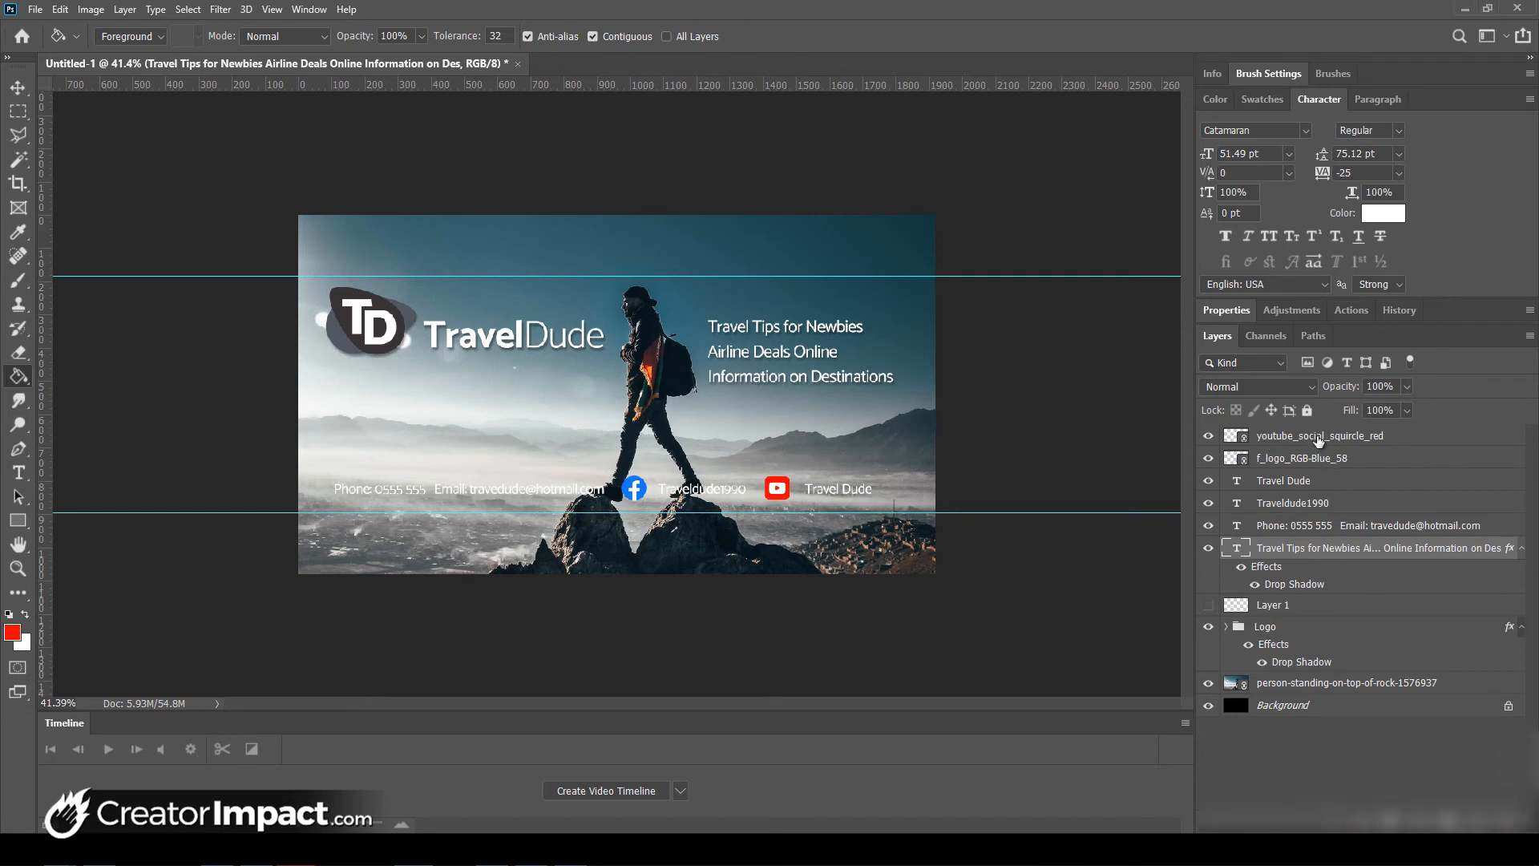
{"action": "left_click", "coordinate": [1312, 507]}
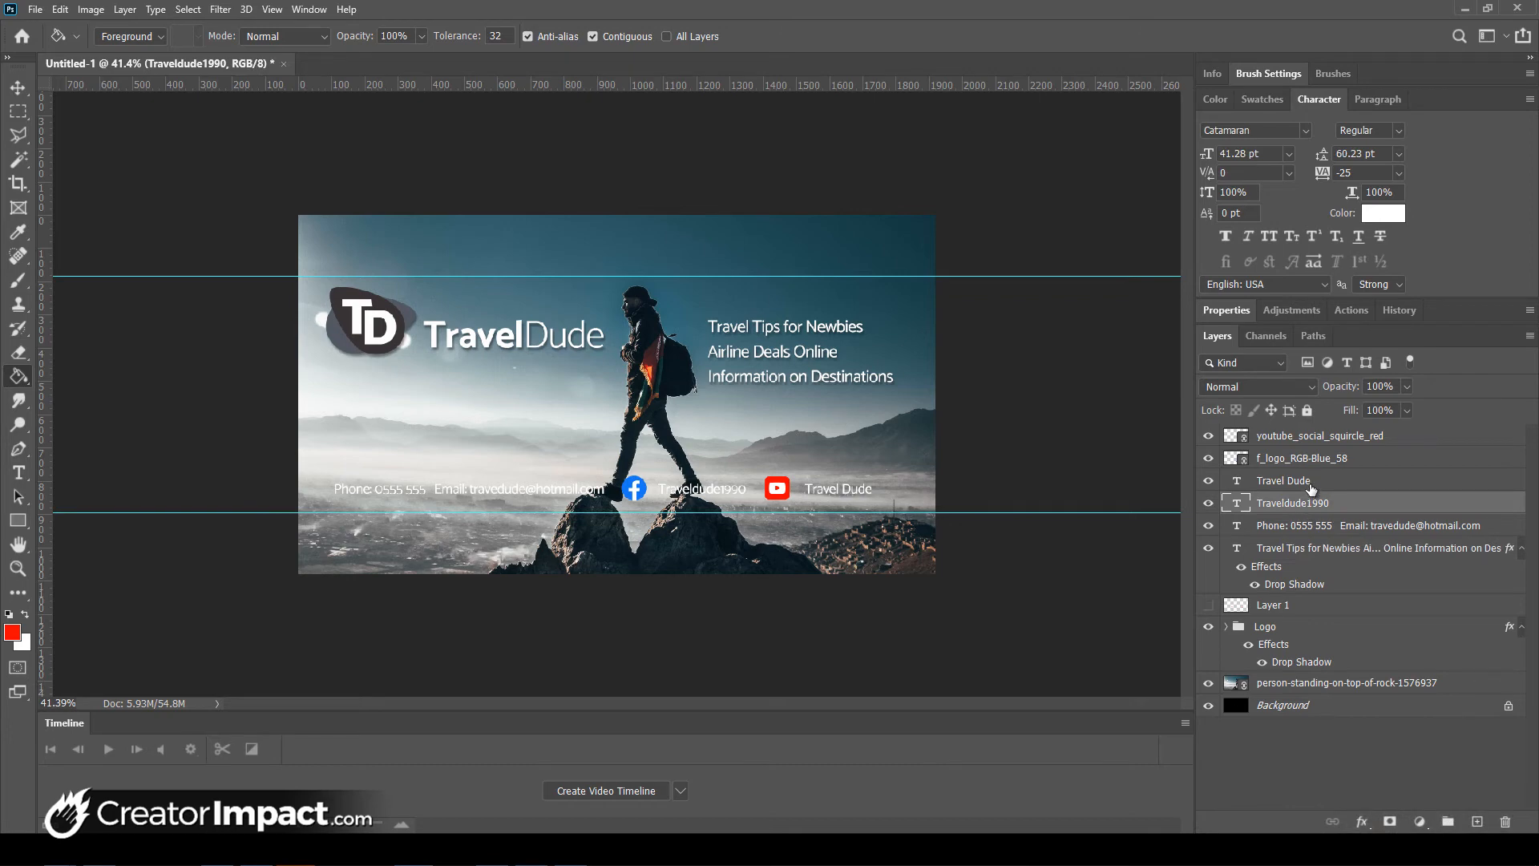
- Move the social icon and handle layers up and left, above the contact line
{"action": "left_click", "coordinate": [1310, 437], "text": "shift"}
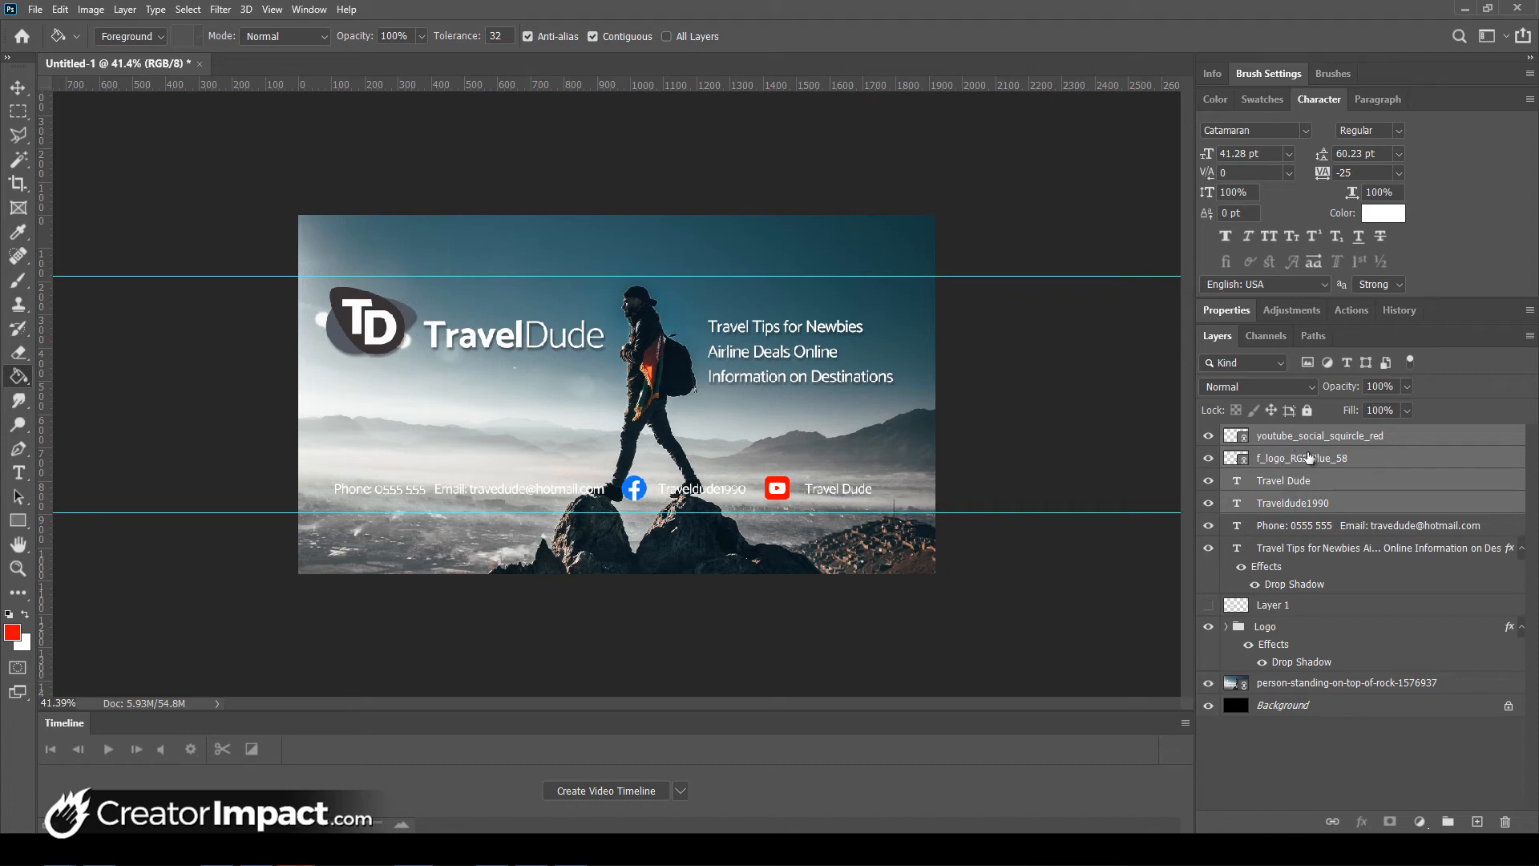
{"action": "key", "text": "ctrl+t"}
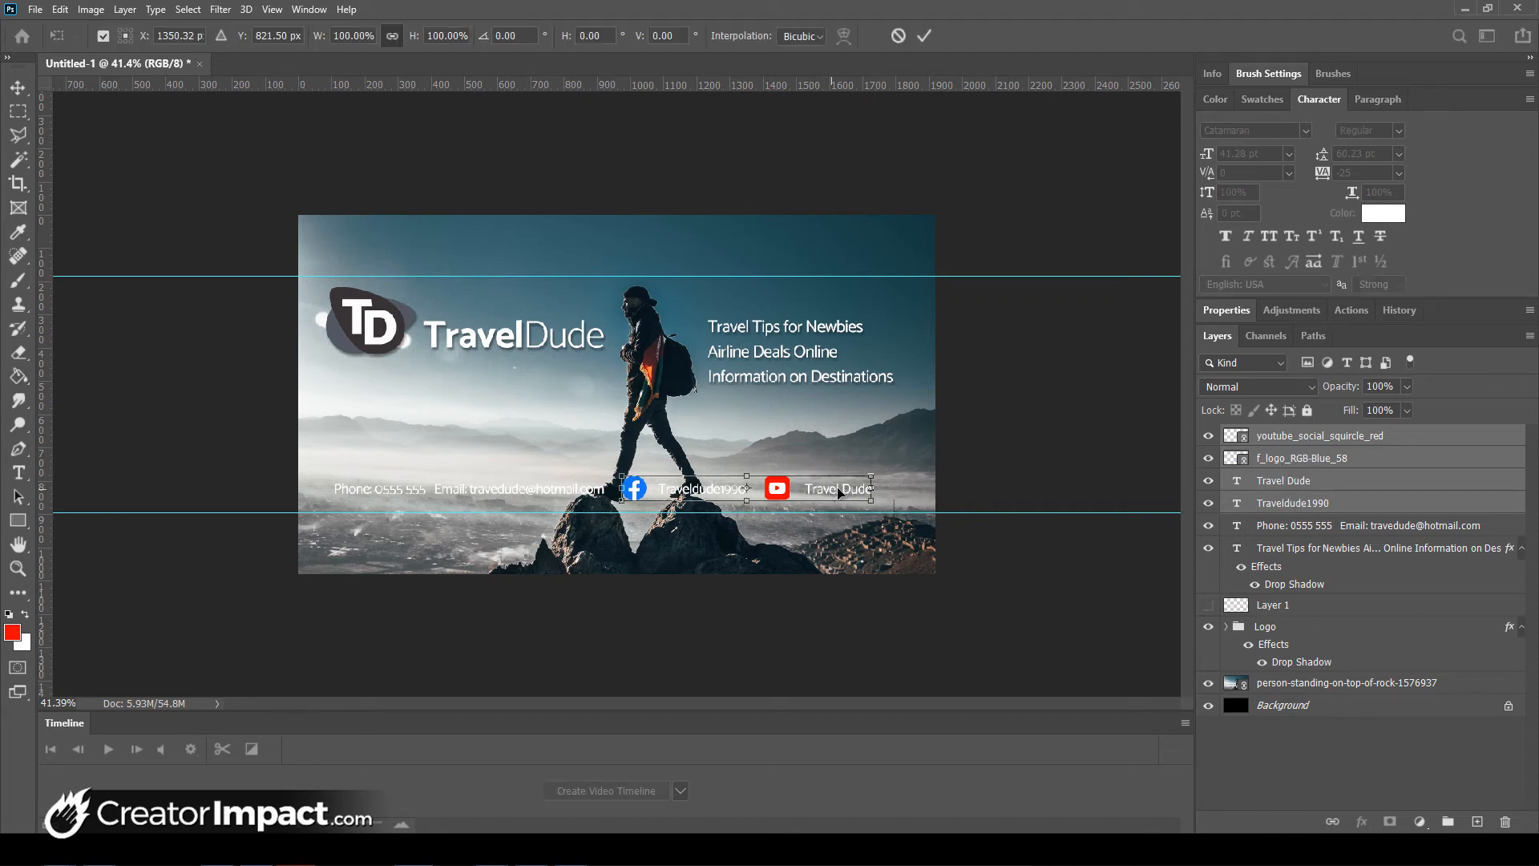
{"action": "mouse_move", "coordinate": [840, 489]}
{"action": "left_mouse_down"}
{"action": "mouse_move", "coordinate": [575, 406]}
{"action": "mouse_move", "coordinate": [555, 441]}
{"action": "mouse_move", "coordinate": [562, 470]}
{"action": "left_mouse_up"}
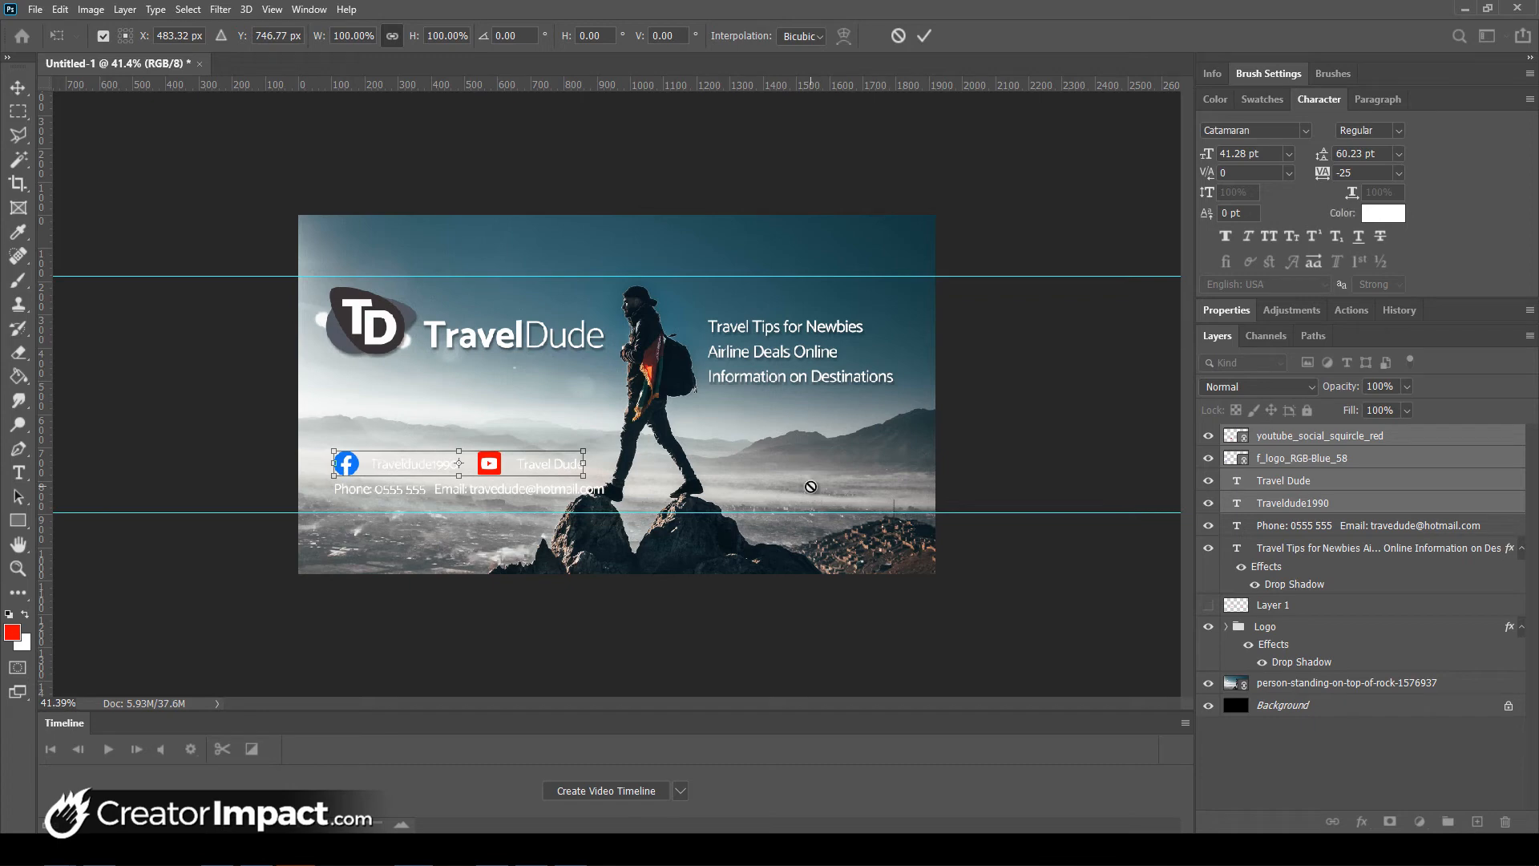
{"action": "key", "text": "Return"}
{"action": "key", "text": "g"}
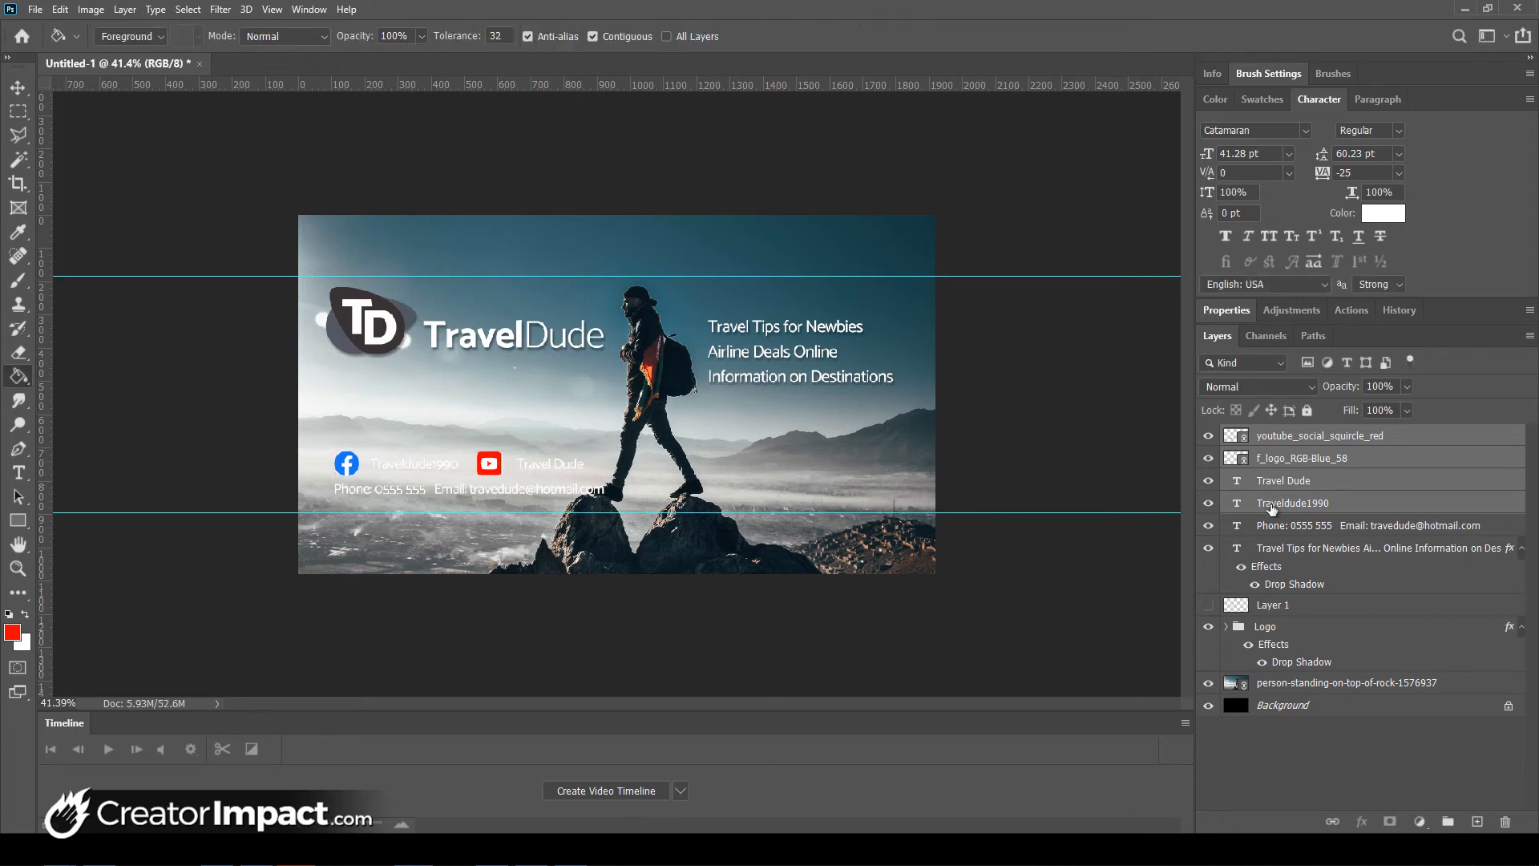
- Add the phone and email line, reposition the whole contact block, then nudge it slightly right
{"action": "left_click", "coordinate": [1294, 530], "text": "shift"}
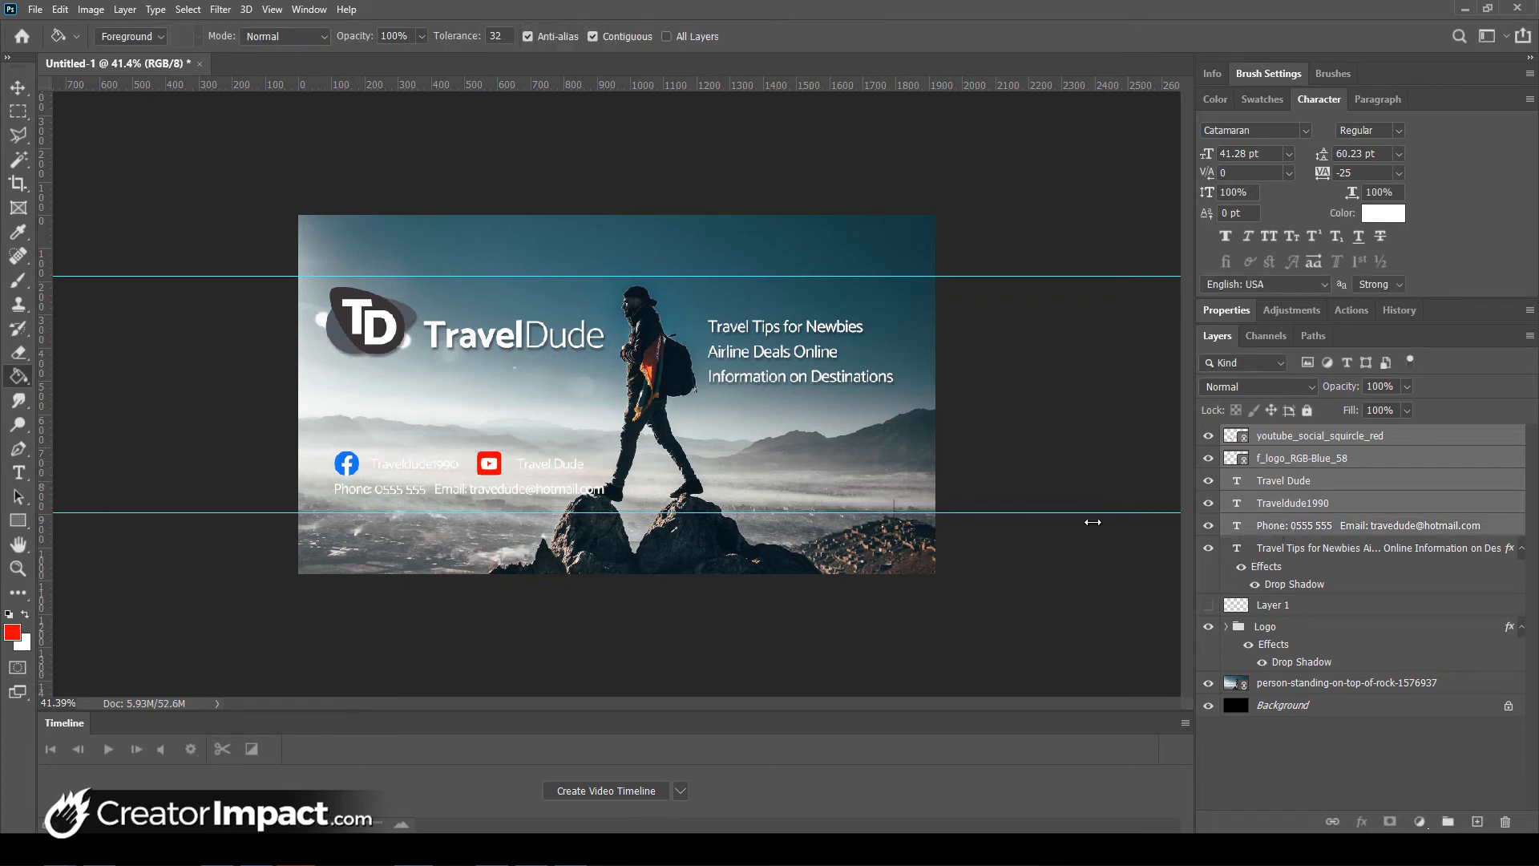
{"action": "key", "text": "ctrl+t"}
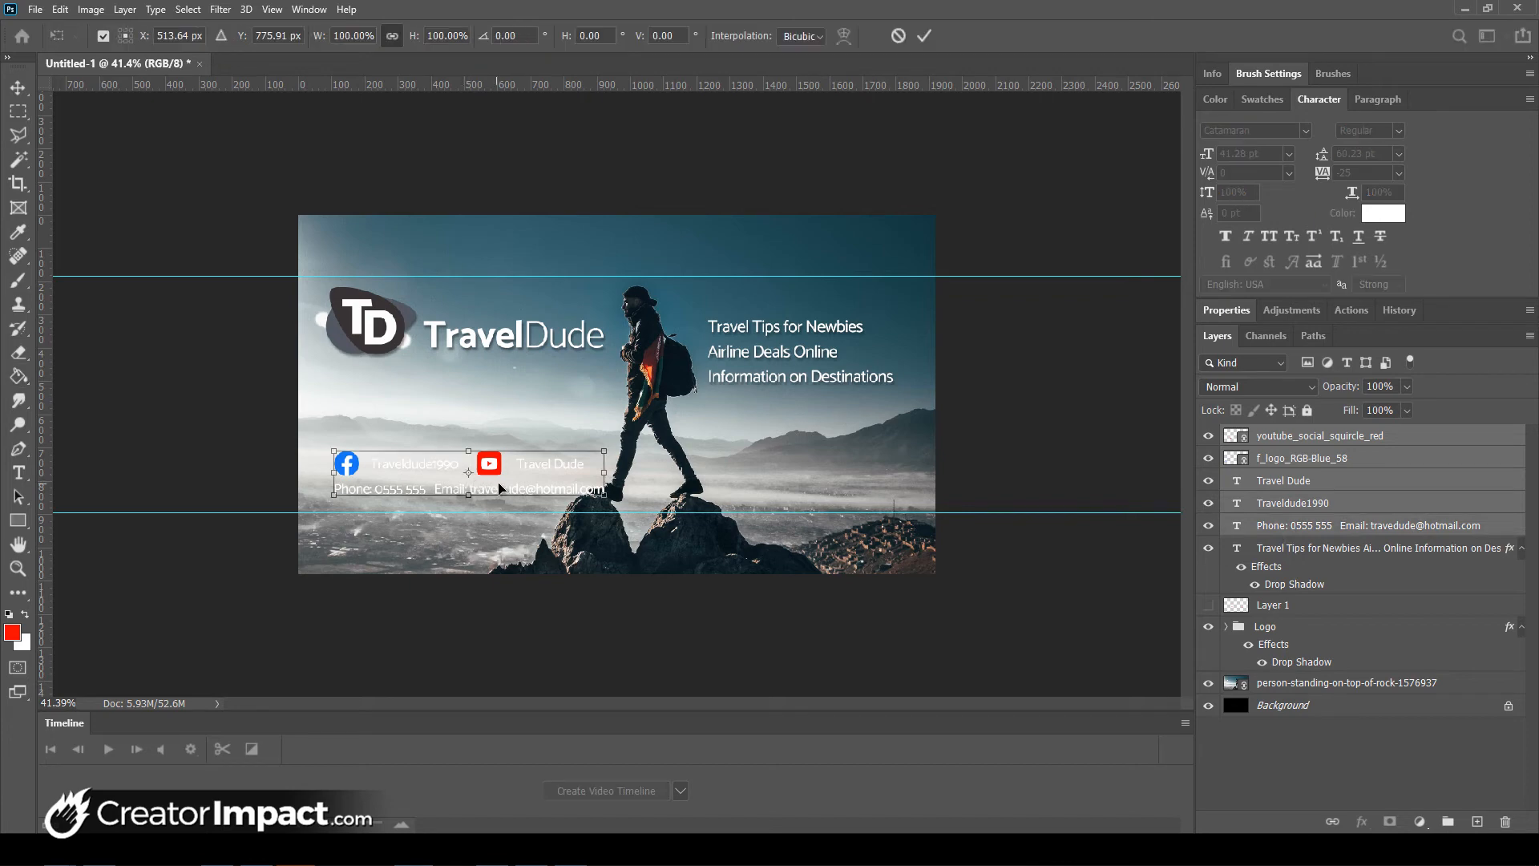
{"action": "left_click_drag", "start_coordinate": [497, 487], "coordinate": [481, 446]}
{"action": "left_click_drag", "start_coordinate": [479, 439], "coordinate": [479, 470]}
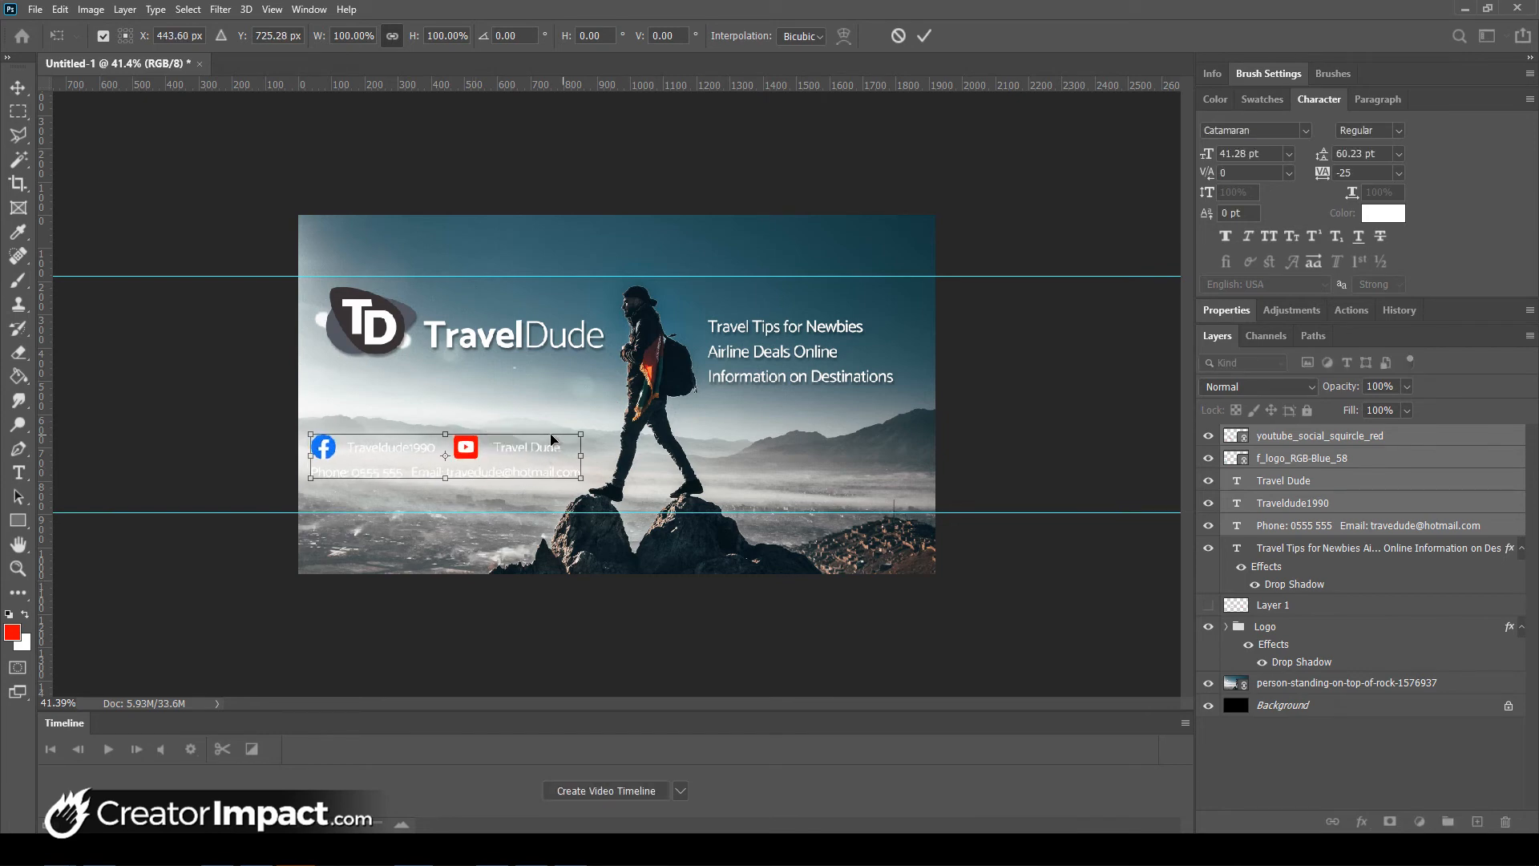
{"action": "key", "text": "Return"}
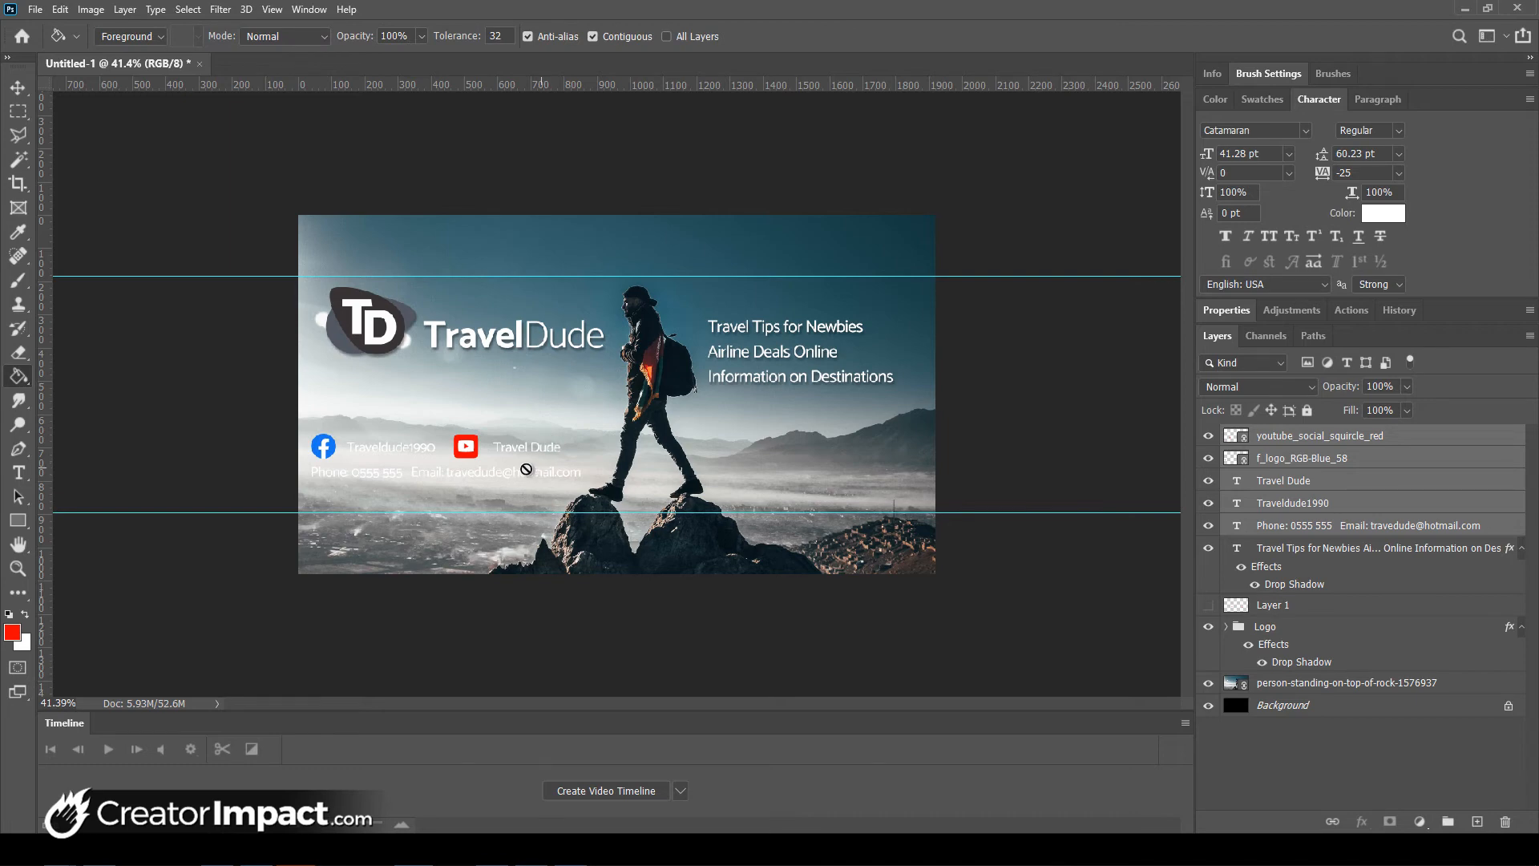
{"action": "key", "text": "ctrl+shift+Right"}
{"action": "key", "text": "ctrl+shift+Right"}
{"action": "key", "text": "ctrl+shift+Right"}
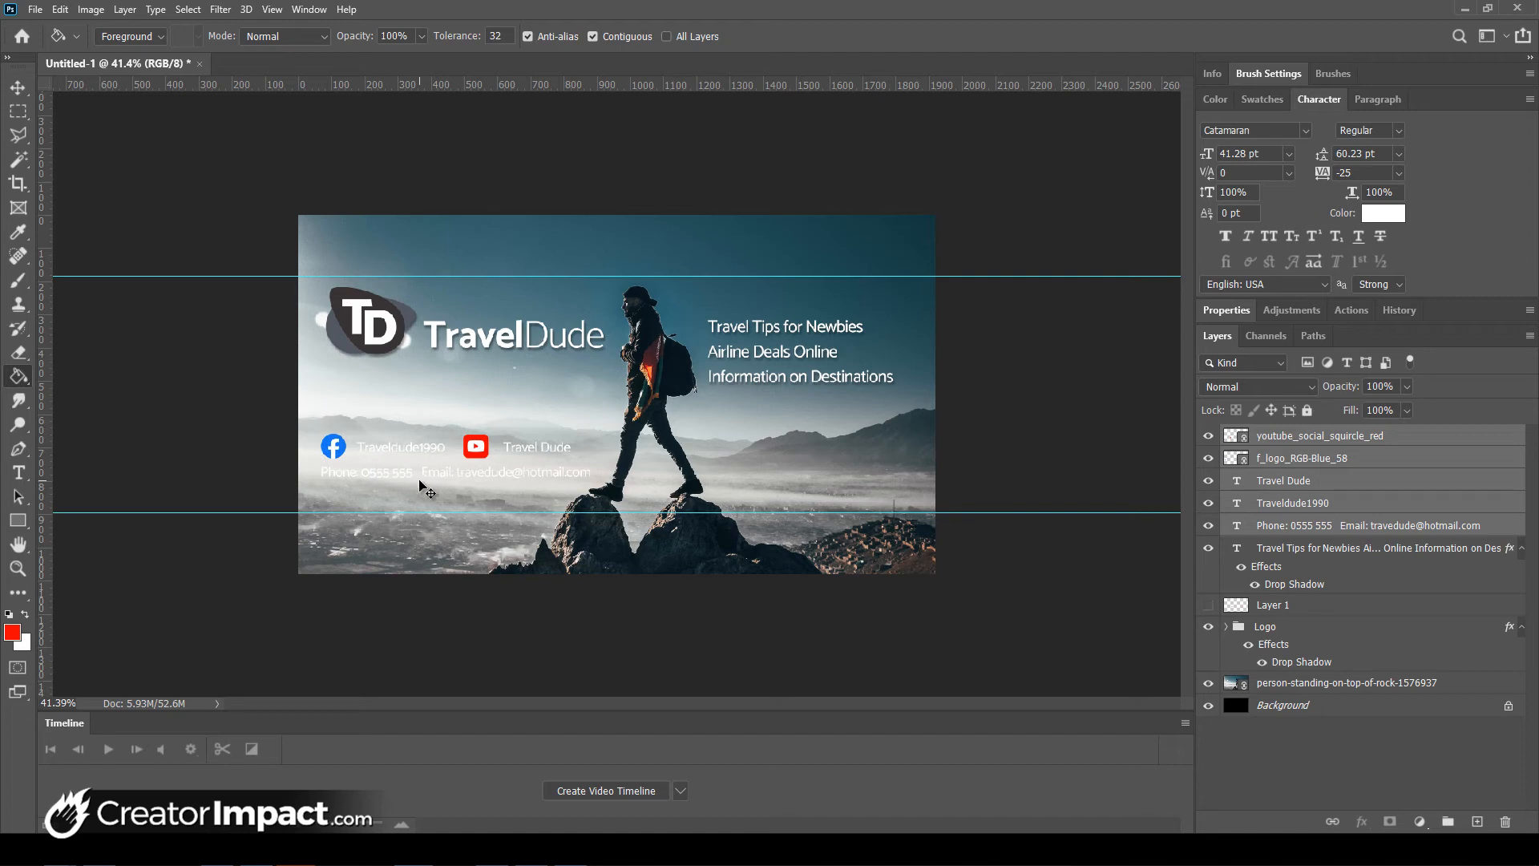
{"action": "key", "text": "ctrl+Right"}
{"action": "key", "text": "ctrl+Right"}
{"action": "key", "text": "ctrl+Right"}
{"action": "key", "text": "ctrl+Right"}
{"action": "key", "text": "ctrl+Right"}
{"action": "key", "text": "ctrl+Right"}
{"action": "left_click", "coordinate": [27, 474]}
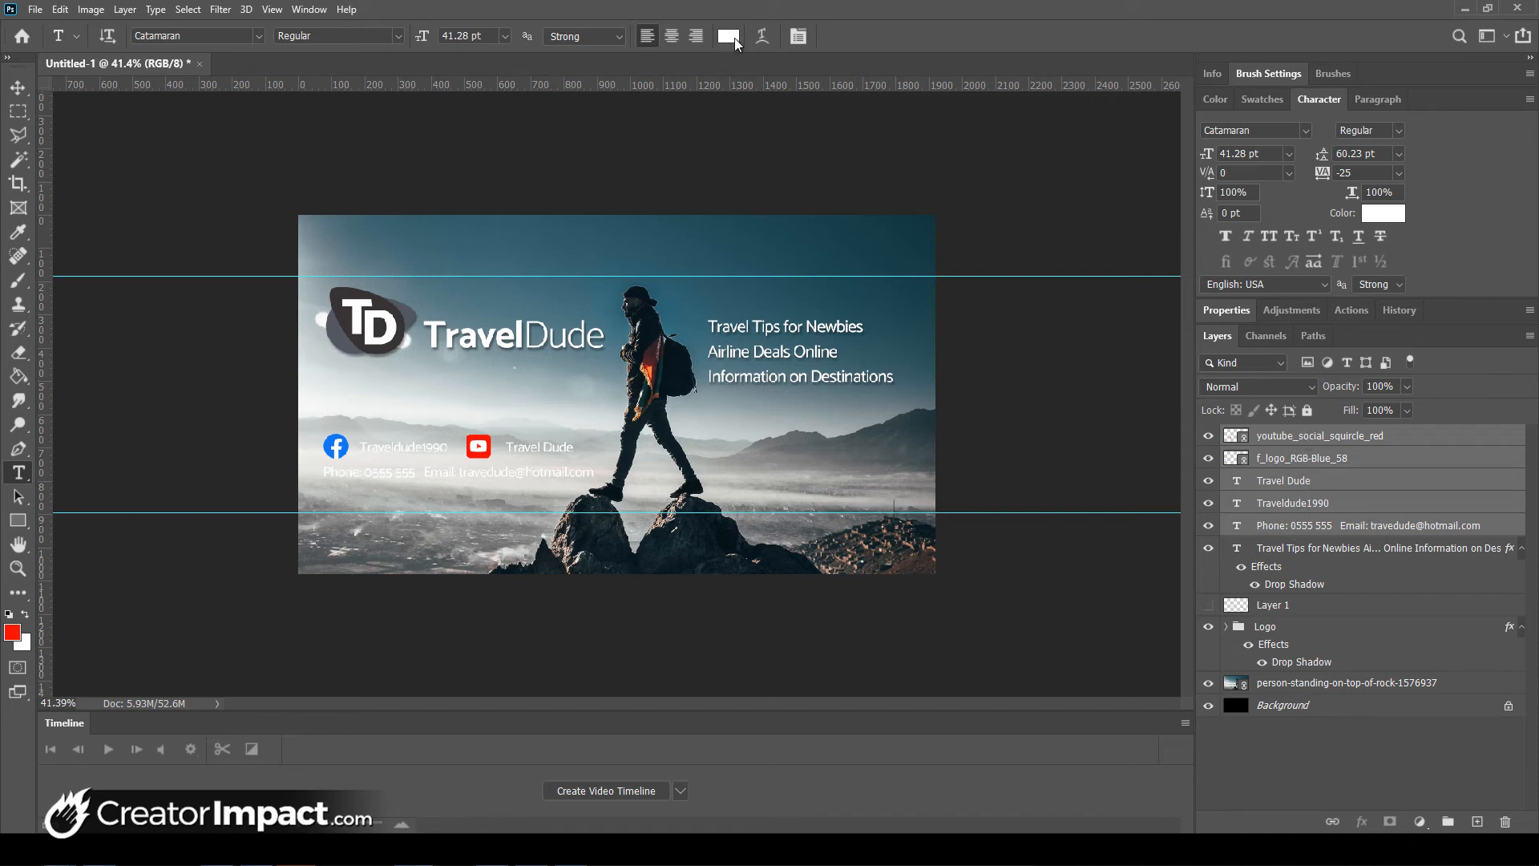
- Set the text colour to pure black (000000)
{"action": "left_click", "coordinate": [735, 38]}
{"action": "left_click_drag", "start_coordinate": [883, 650], "coordinate": [1008, 777]}
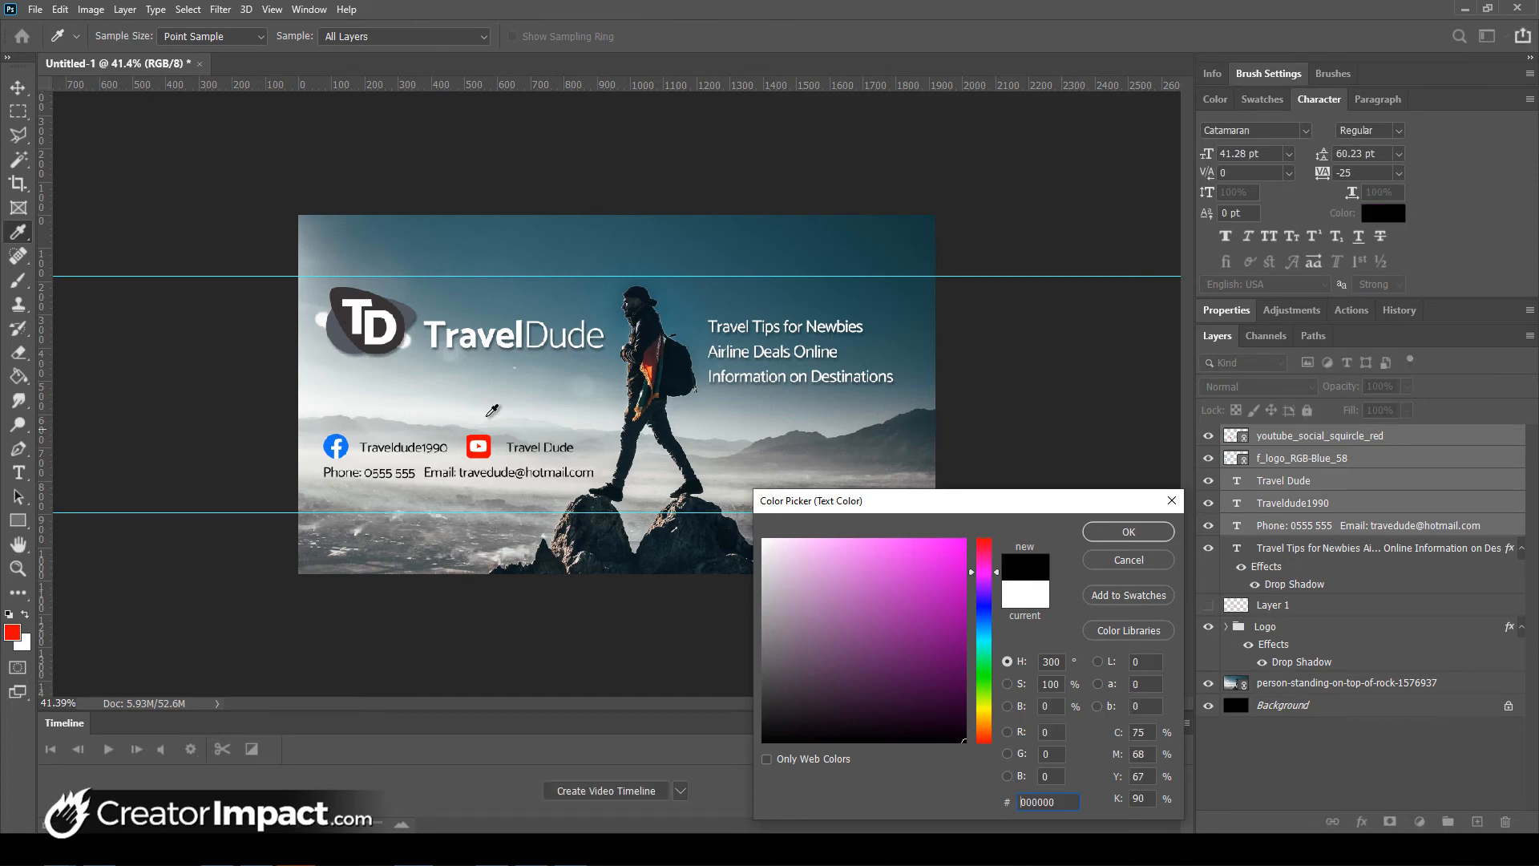
{"action": "left_click", "coordinate": [1128, 531]}
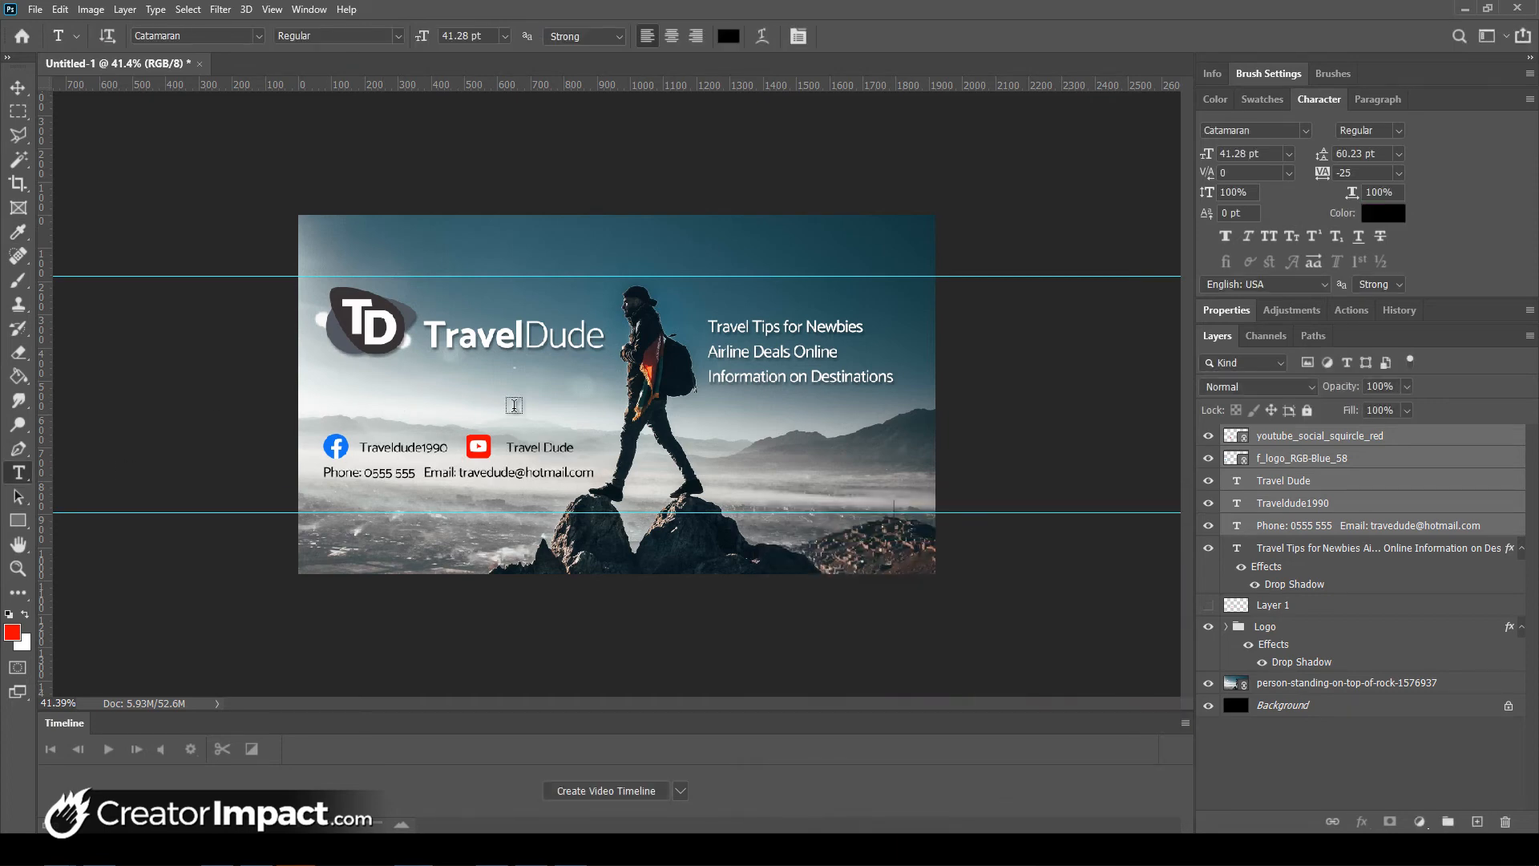
- Zoom in twice on the cover
{"action": "key", "text": "z"}
{"action": "left_click", "coordinate": [528, 436]}
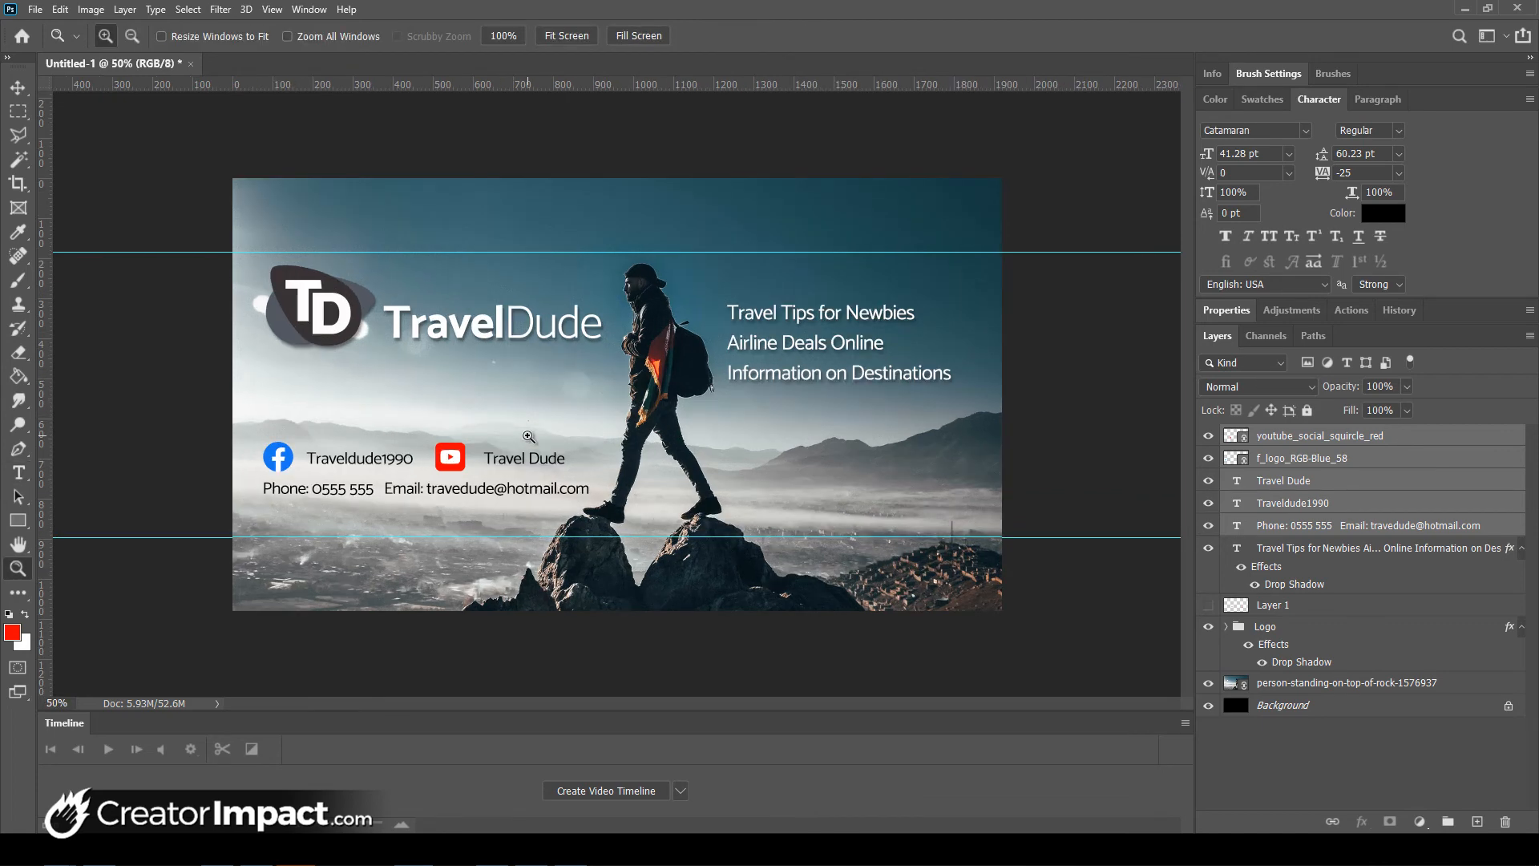
{"action": "left_click", "coordinate": [528, 436]}
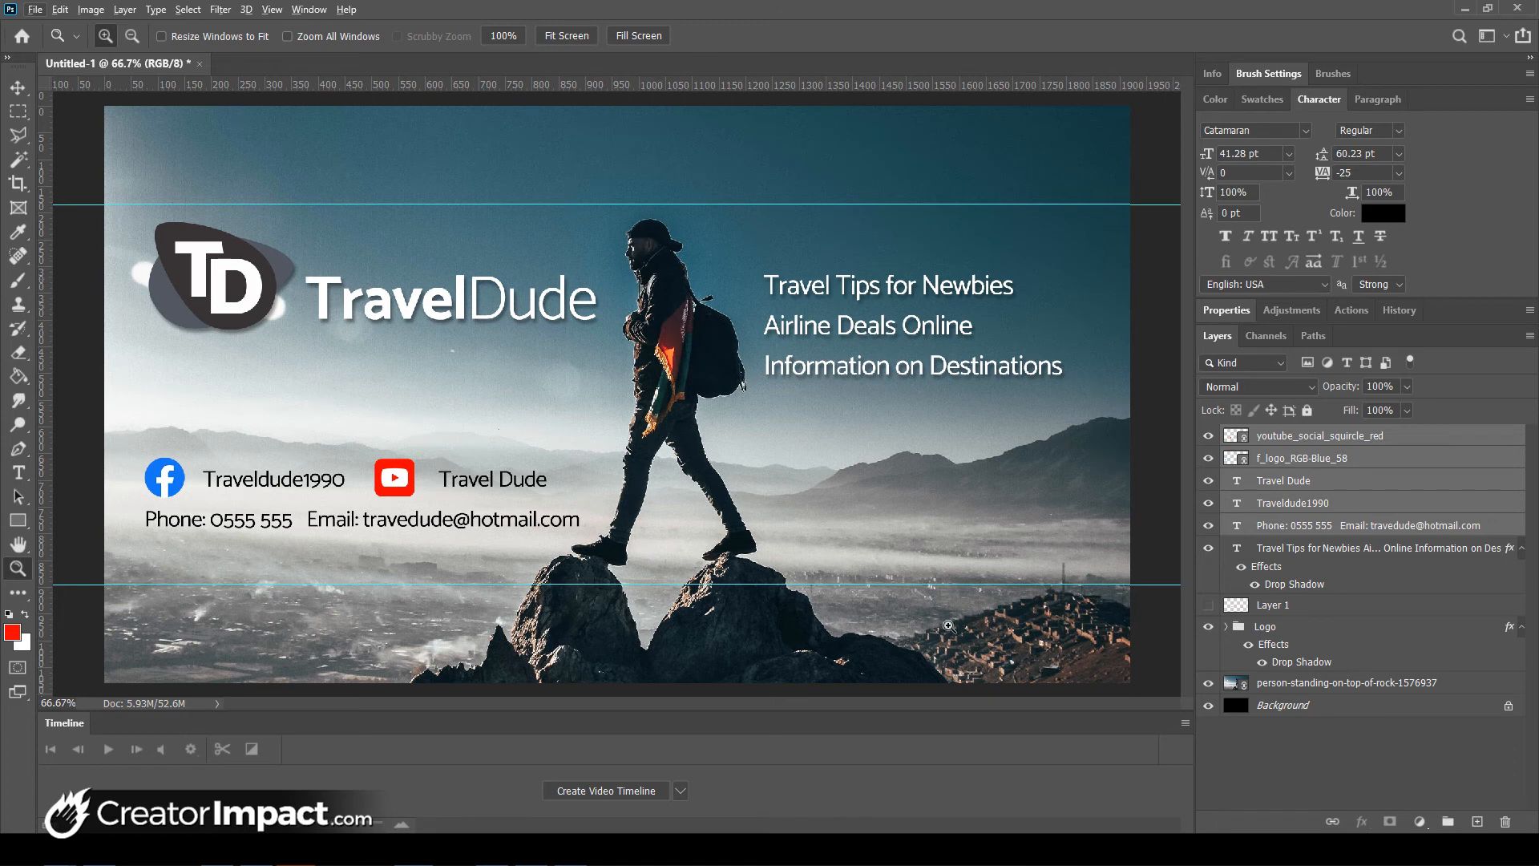
- Set the hiker photo layer to 39% opacity in Normal mode and add a new layer above it
{"action": "left_click", "coordinate": [1371, 686]}
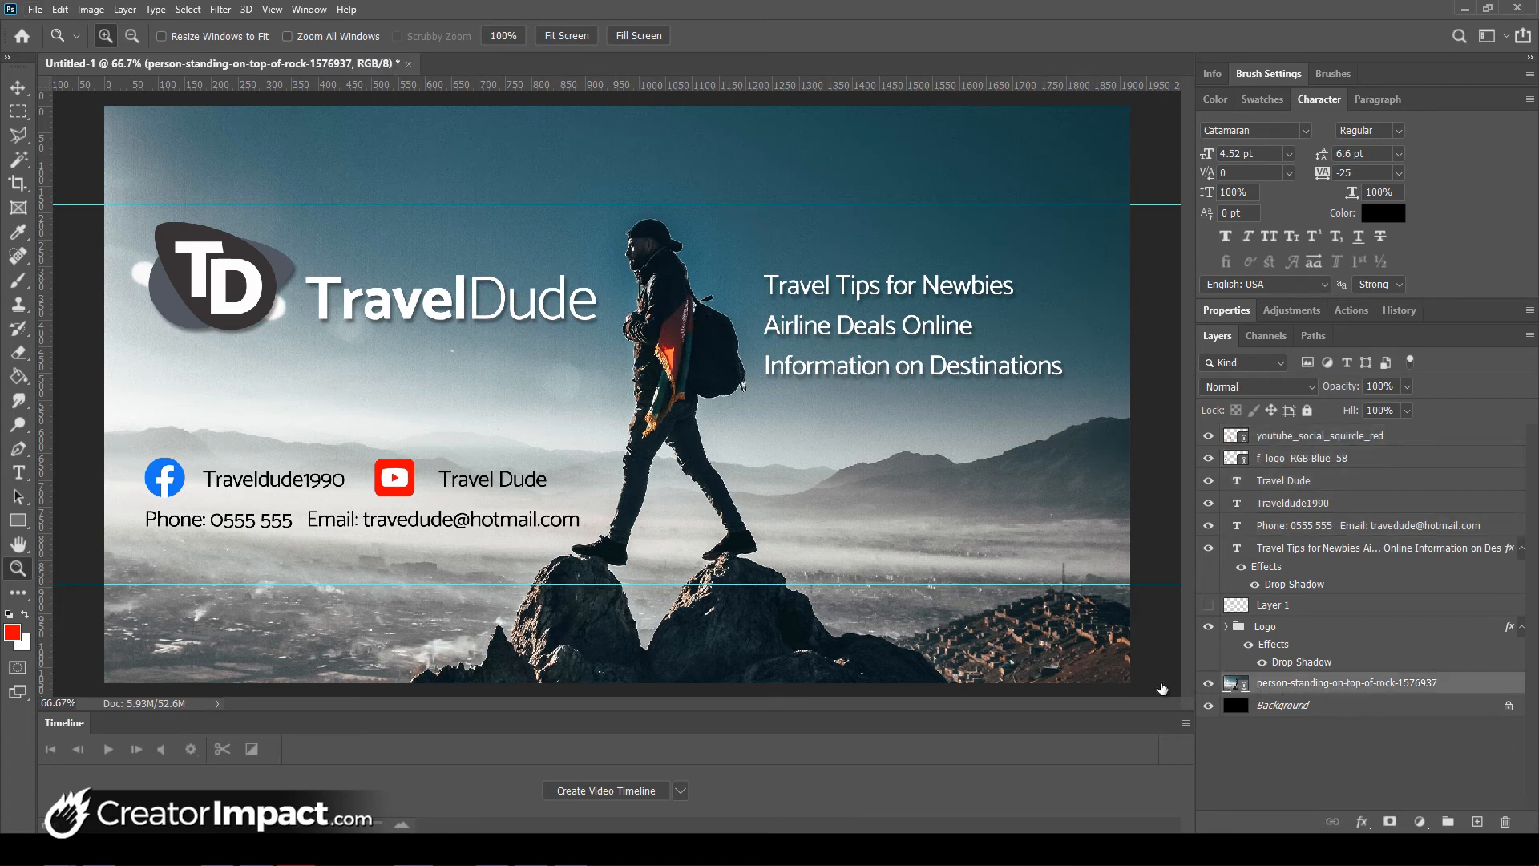
{"action": "left_click", "coordinate": [1405, 386]}
{"action": "left_click_drag", "start_coordinate": [1387, 404], "coordinate": [1358, 407]}
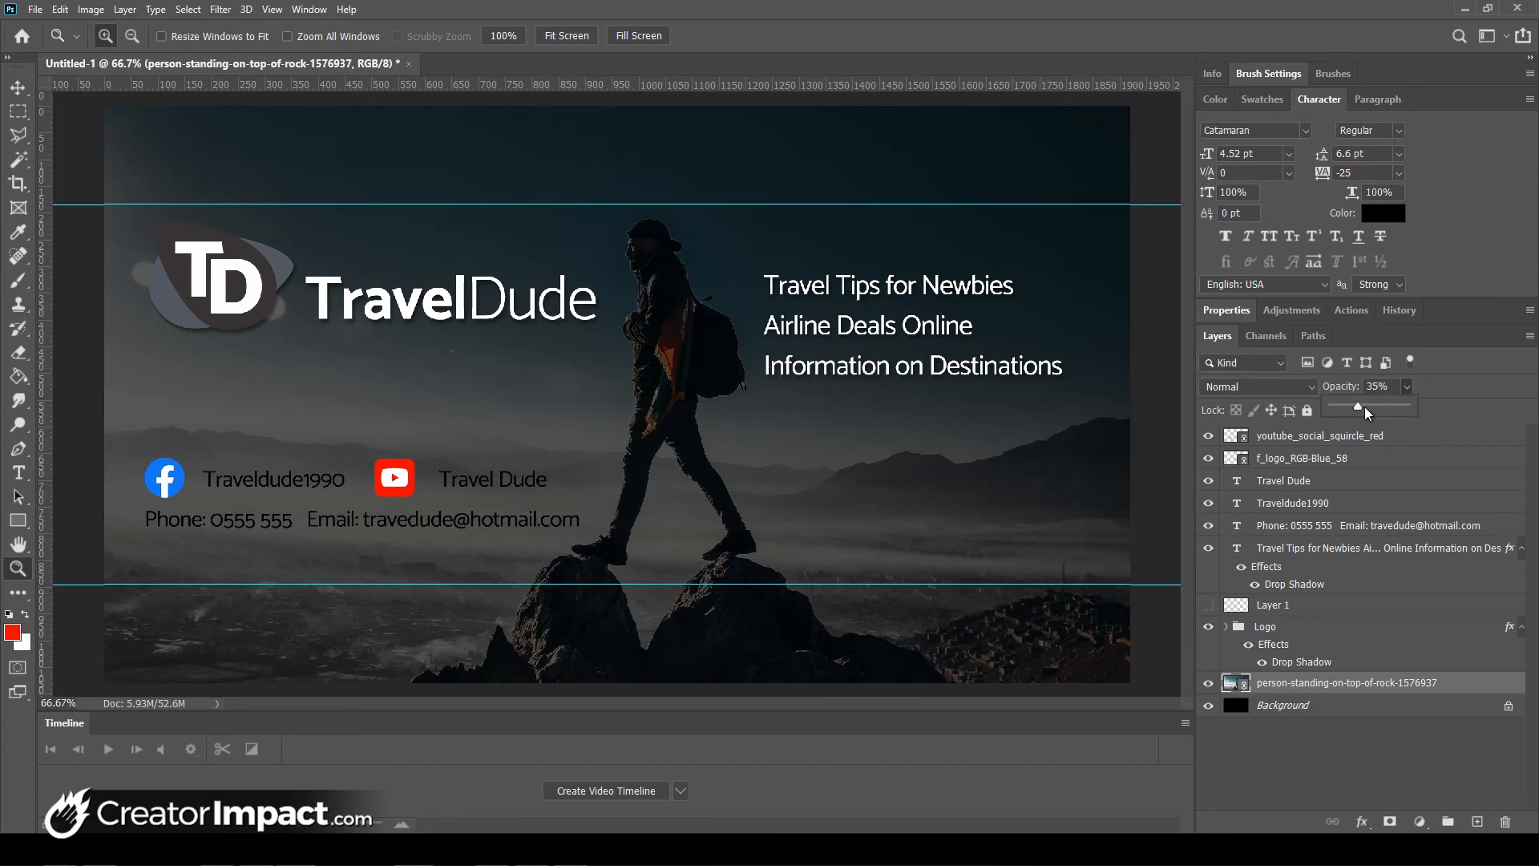
{"action": "left_click_drag", "start_coordinate": [1364, 406], "coordinate": [1372, 407]}
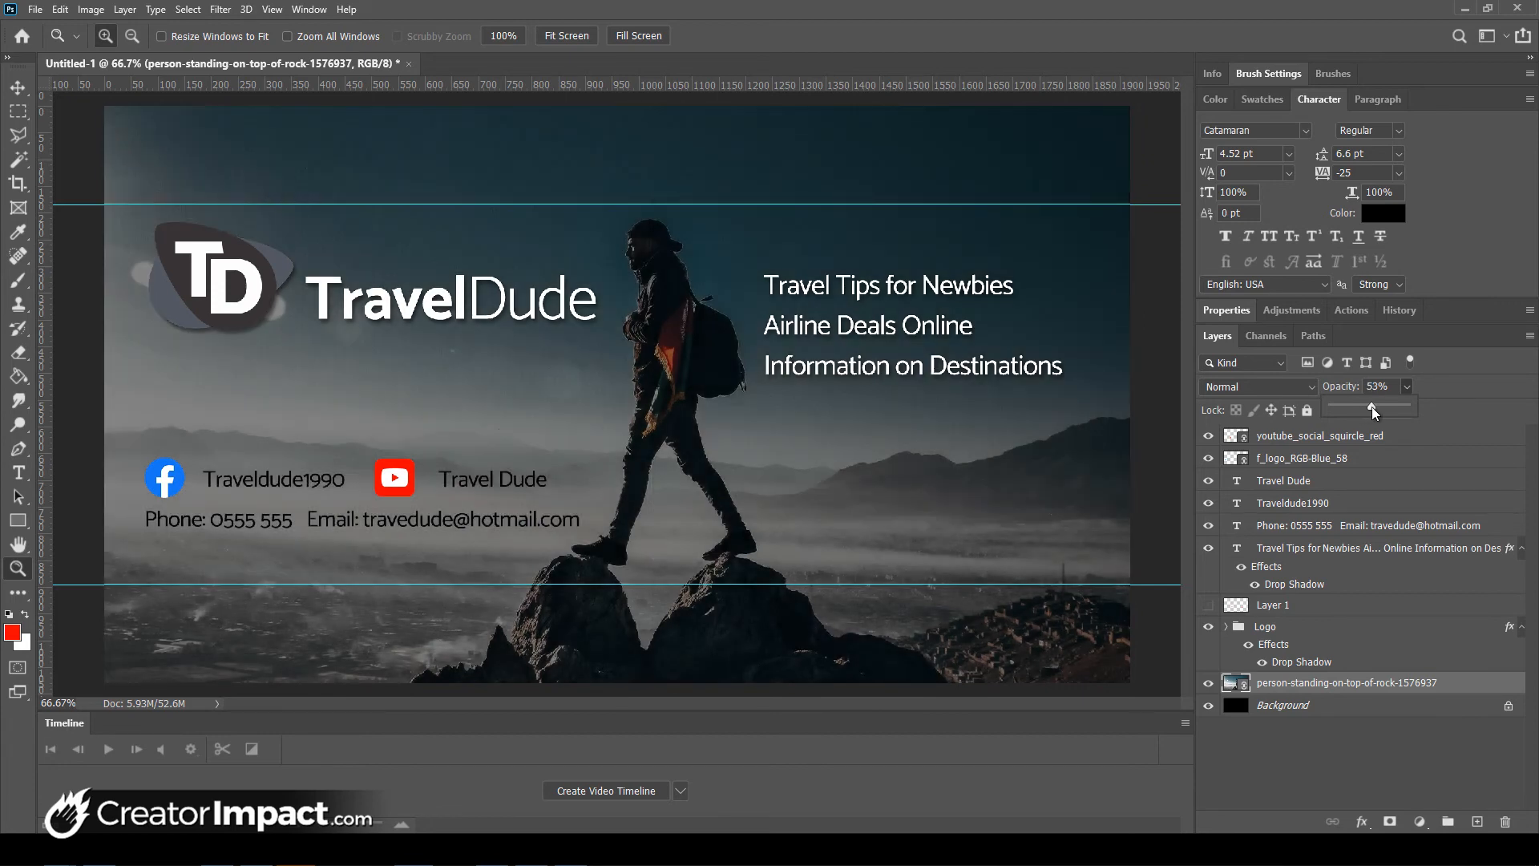
{"action": "left_click", "coordinate": [1309, 388]}
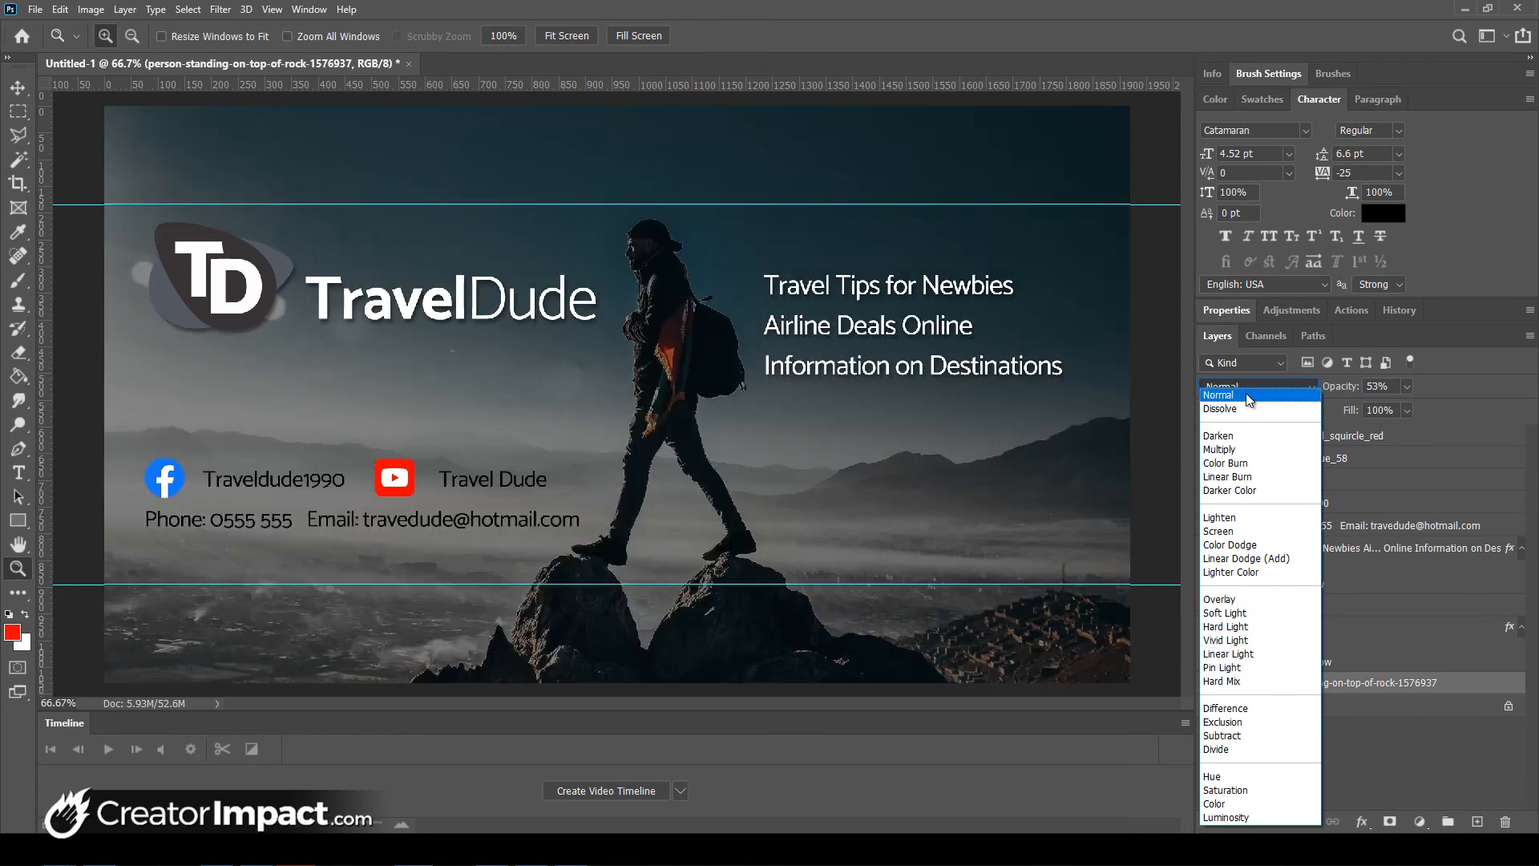
{"action": "left_click", "coordinate": [1245, 394]}
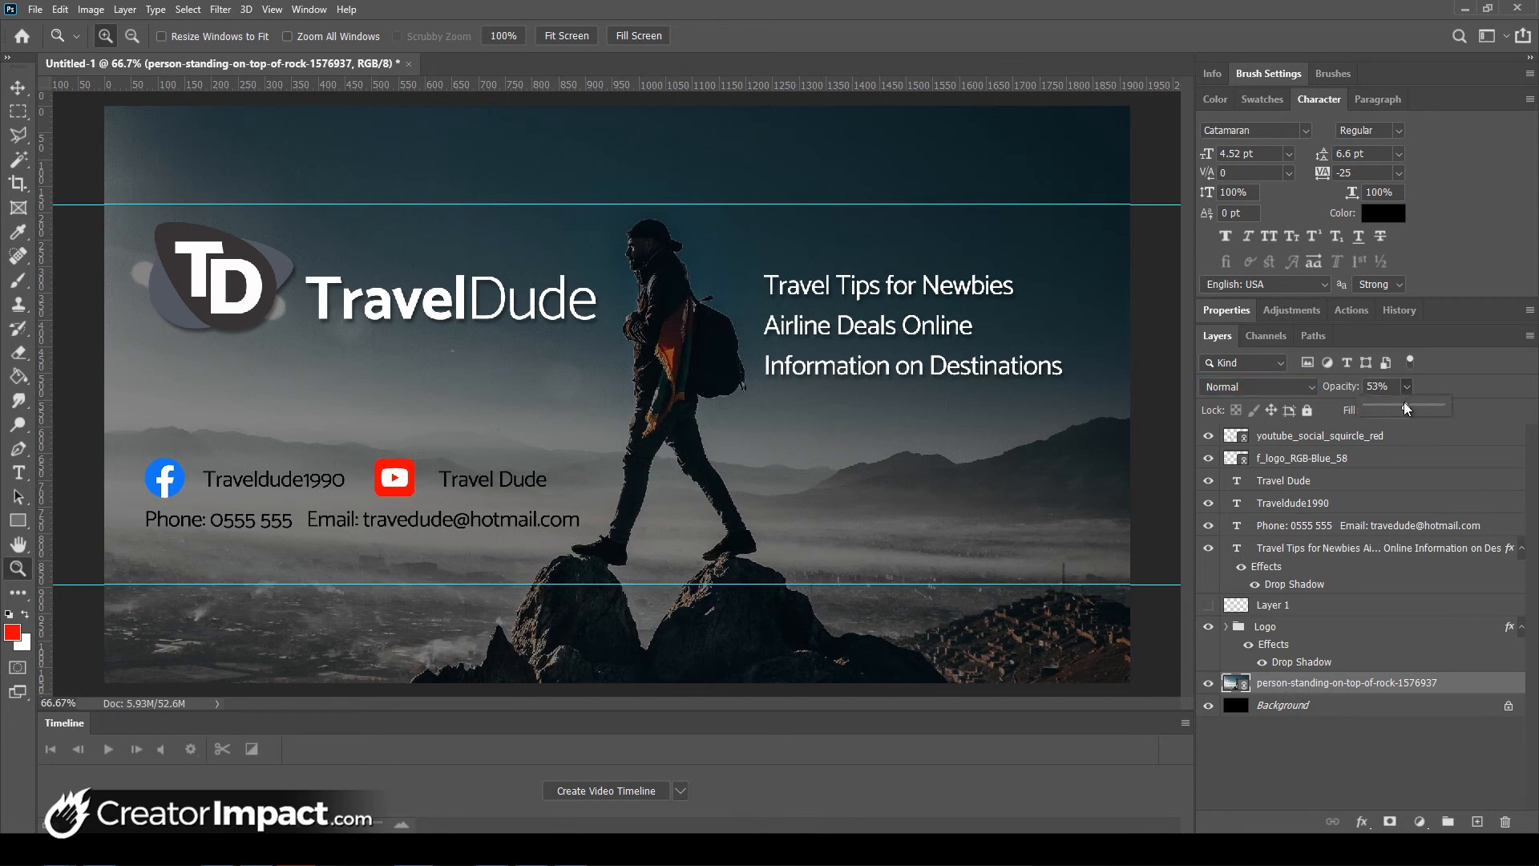
{"action": "left_click_drag", "start_coordinate": [1403, 403], "coordinate": [1395, 404]}
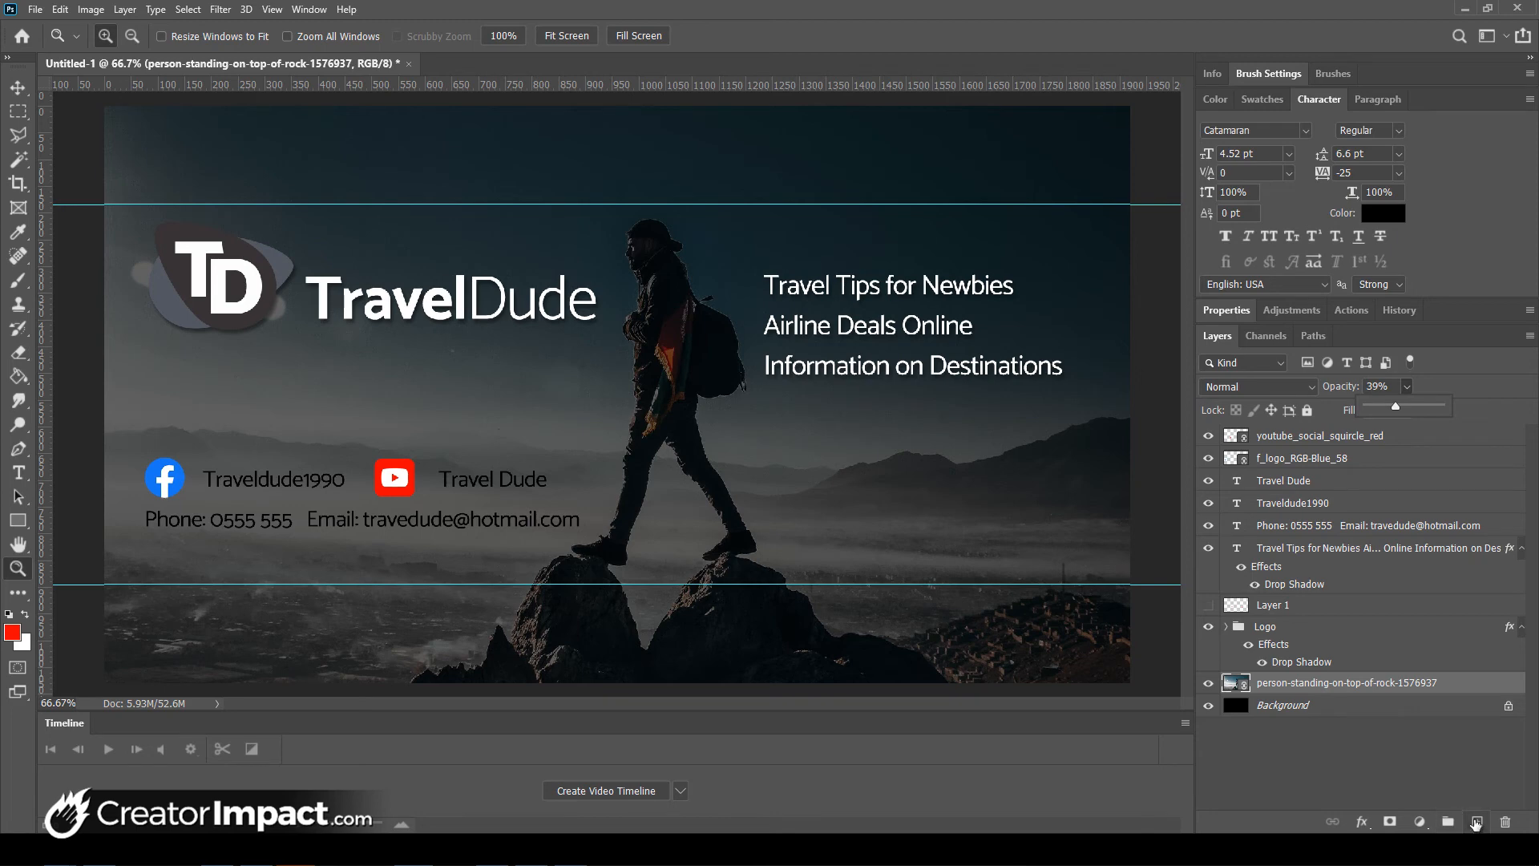
{"action": "left_click", "coordinate": [1476, 821]}
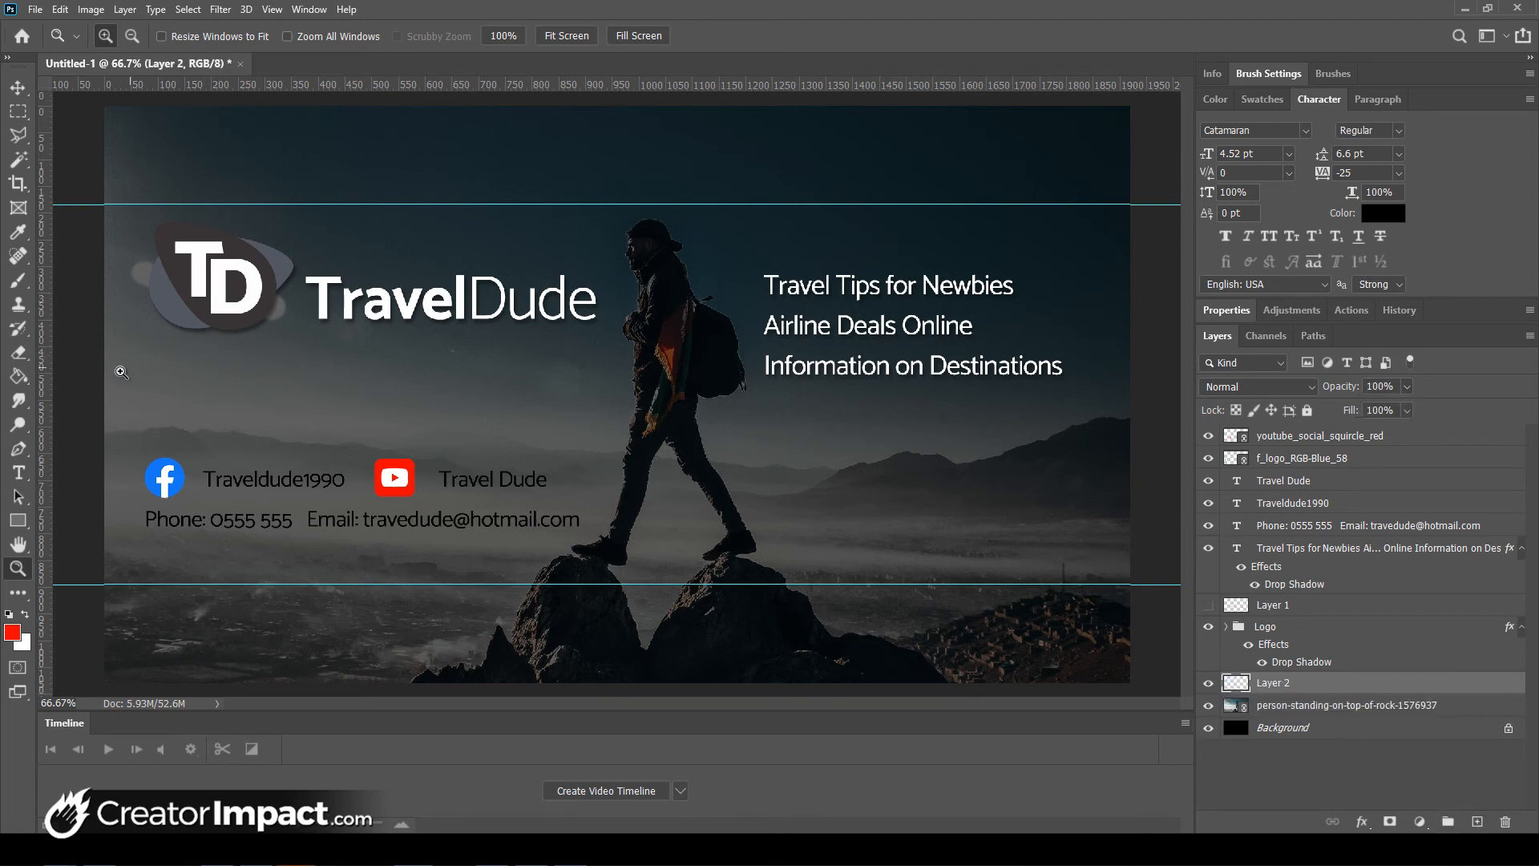
- Pick the Gradient Tool with default black/white and the Basics foreground-to-transparent preset
{"action": "left_click", "coordinate": [20, 383]}
{"action": "right_click", "coordinate": [20, 383]}
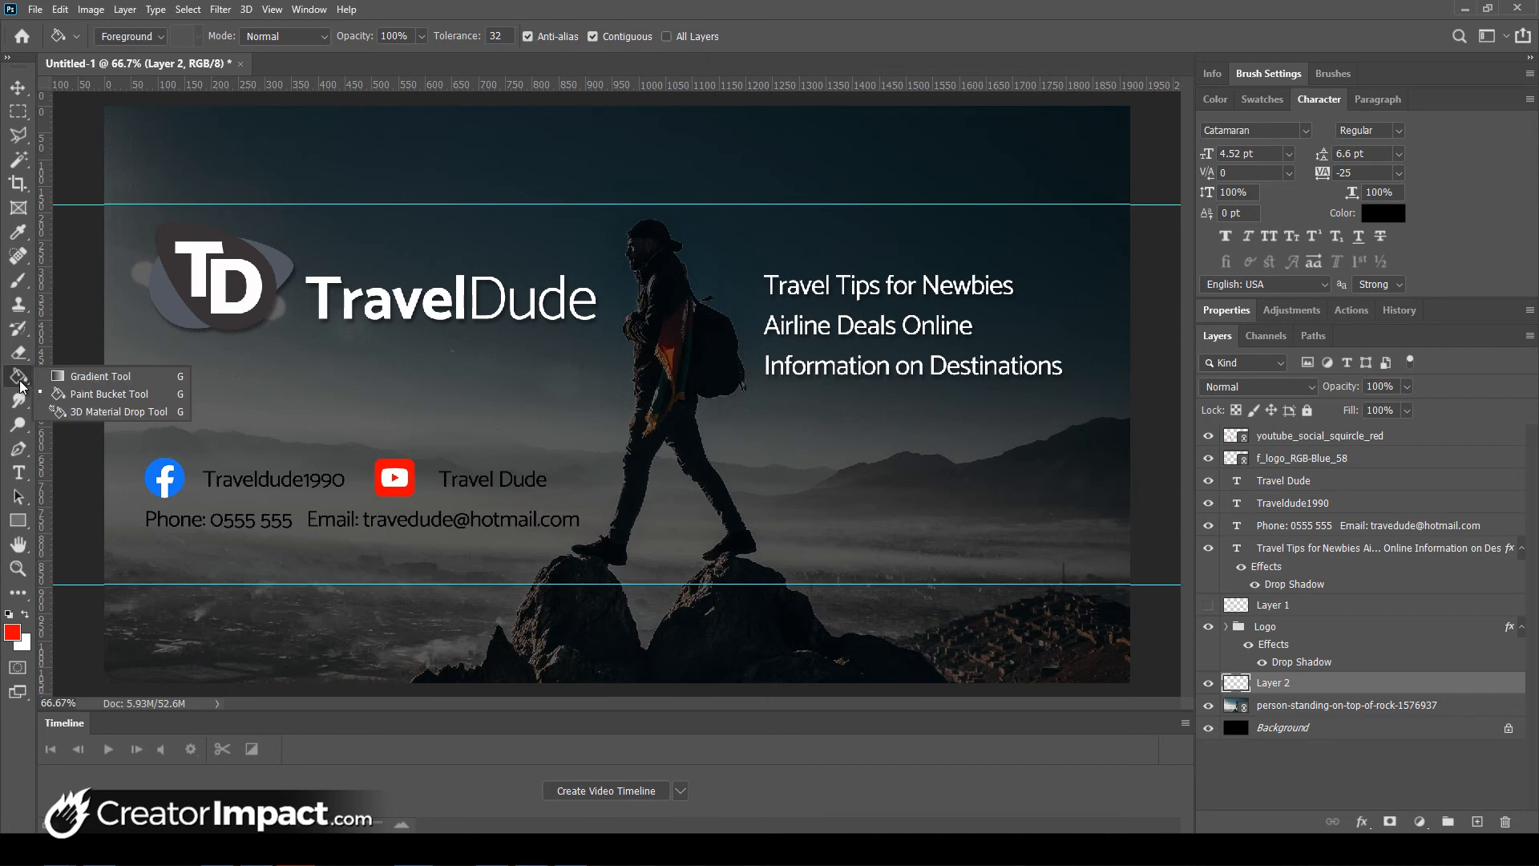
{"action": "left_click", "coordinate": [86, 378]}
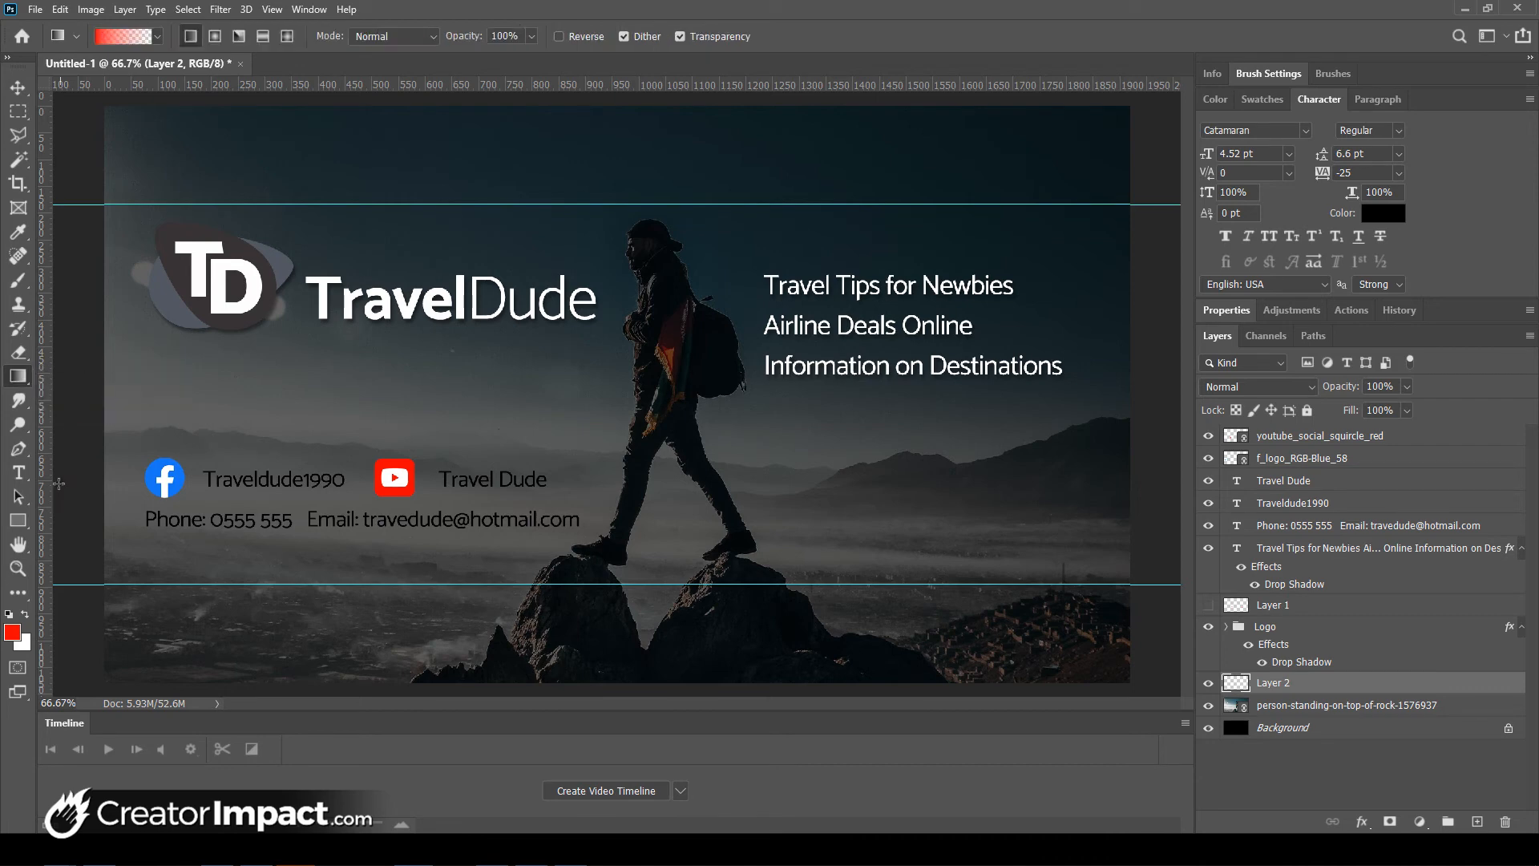
{"action": "left_click", "coordinate": [9, 615]}
{"action": "left_click", "coordinate": [153, 36]}
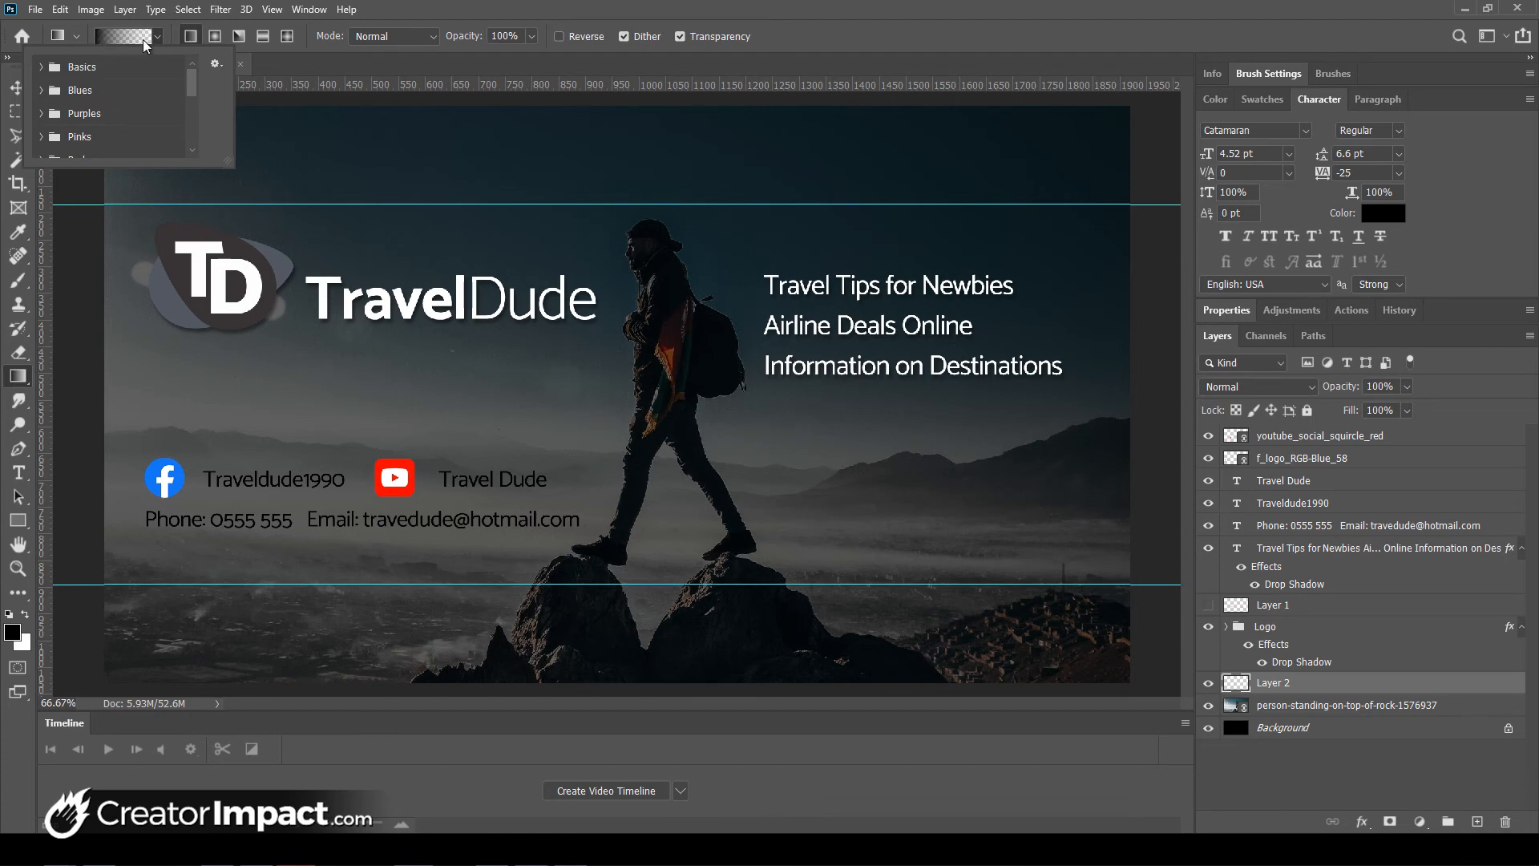
{"action": "left_click", "coordinate": [41, 68]}
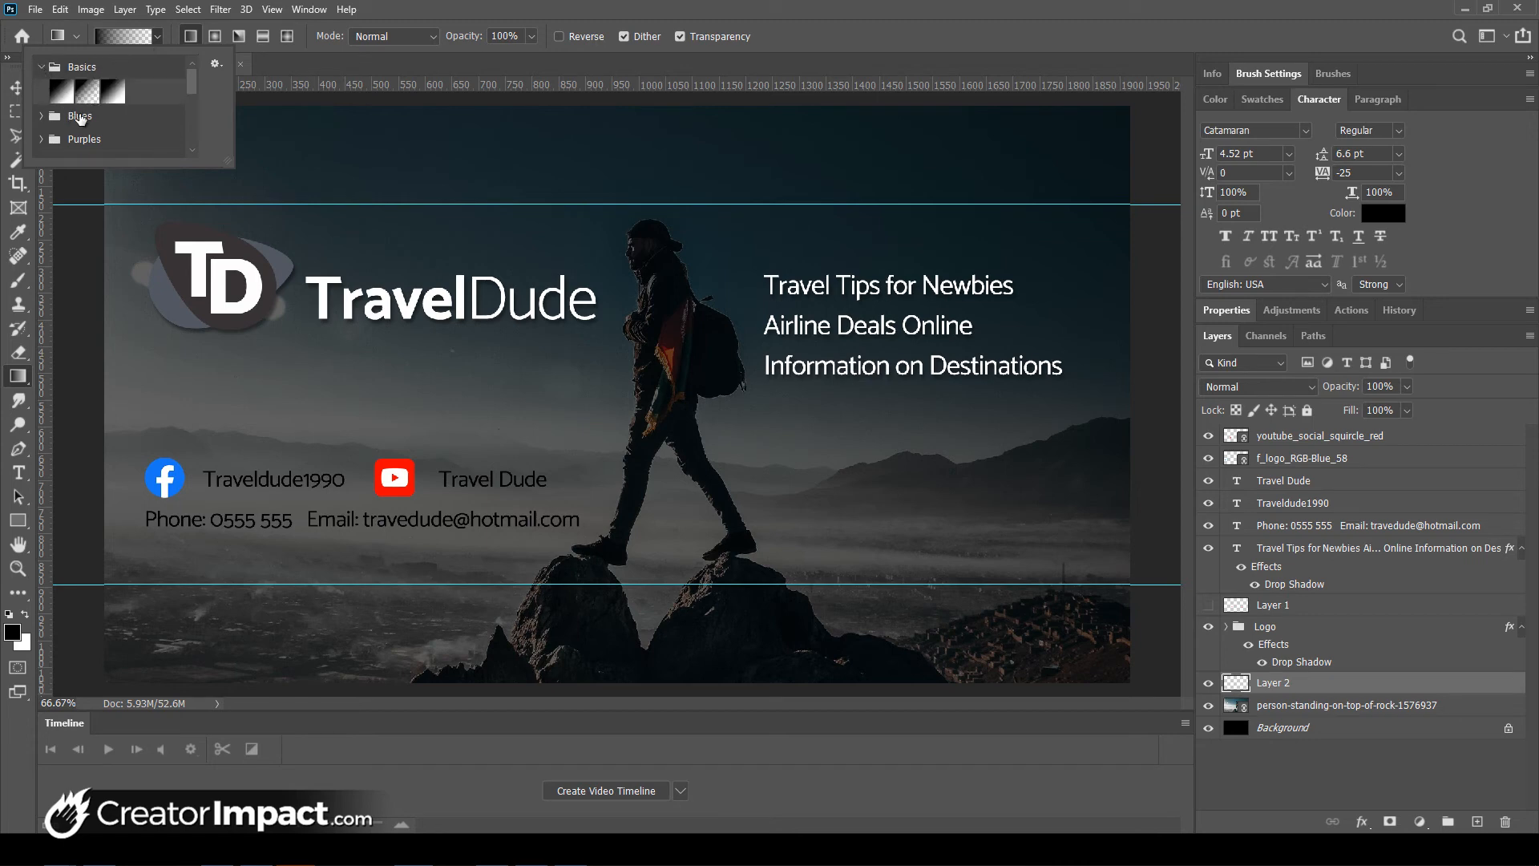
{"action": "left_click", "coordinate": [87, 90]}
- Draw black fades up from the bottom edge and down from the top edge
{"action": "left_click_drag", "start_coordinate": [302, 681], "coordinate": [301, 562]}
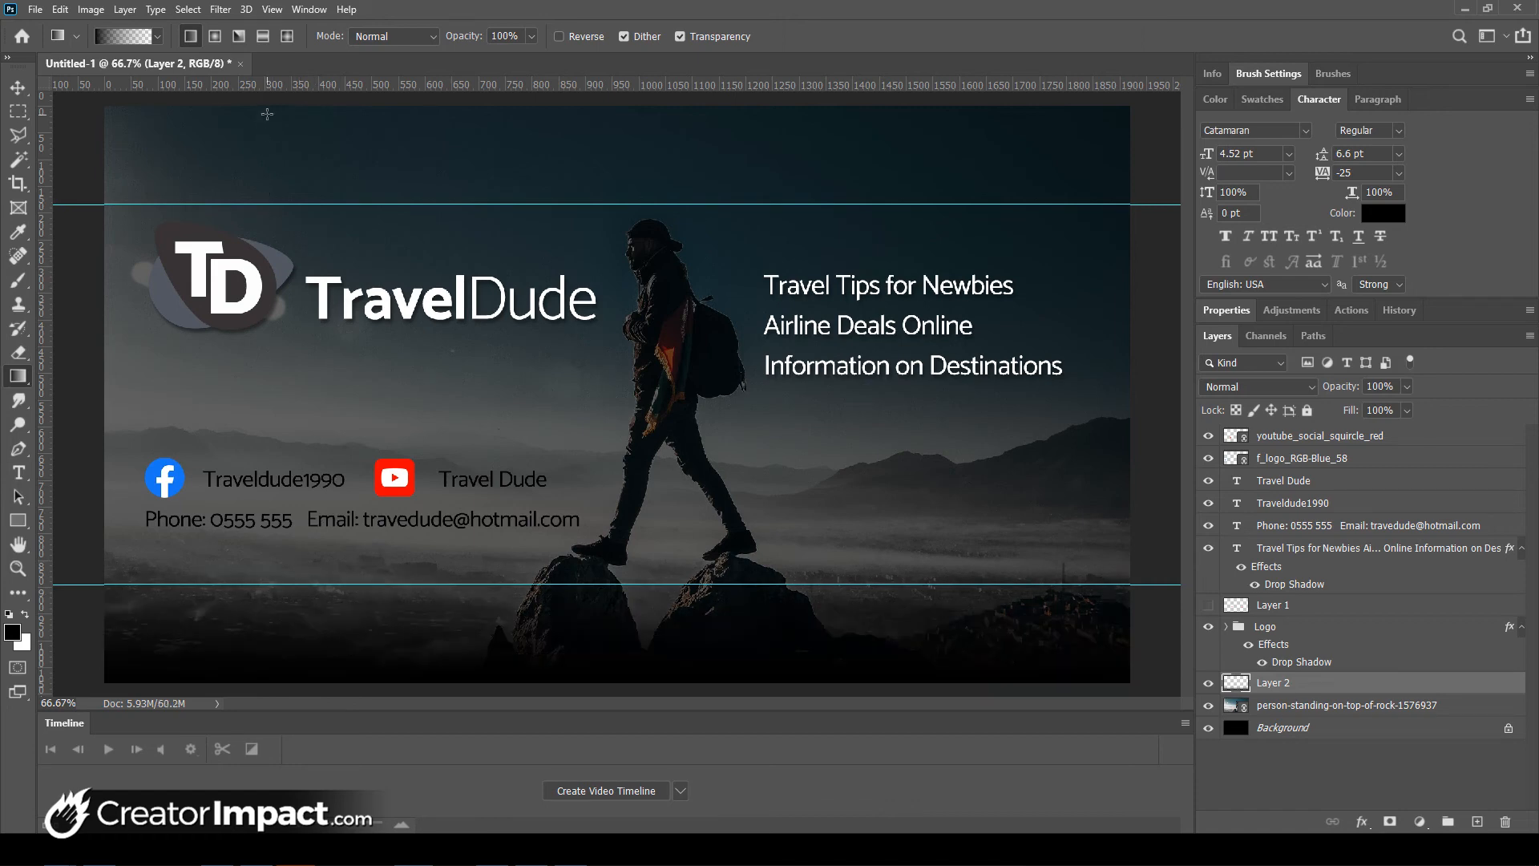
{"action": "left_click_drag", "start_coordinate": [268, 109], "coordinate": [269, 222]}
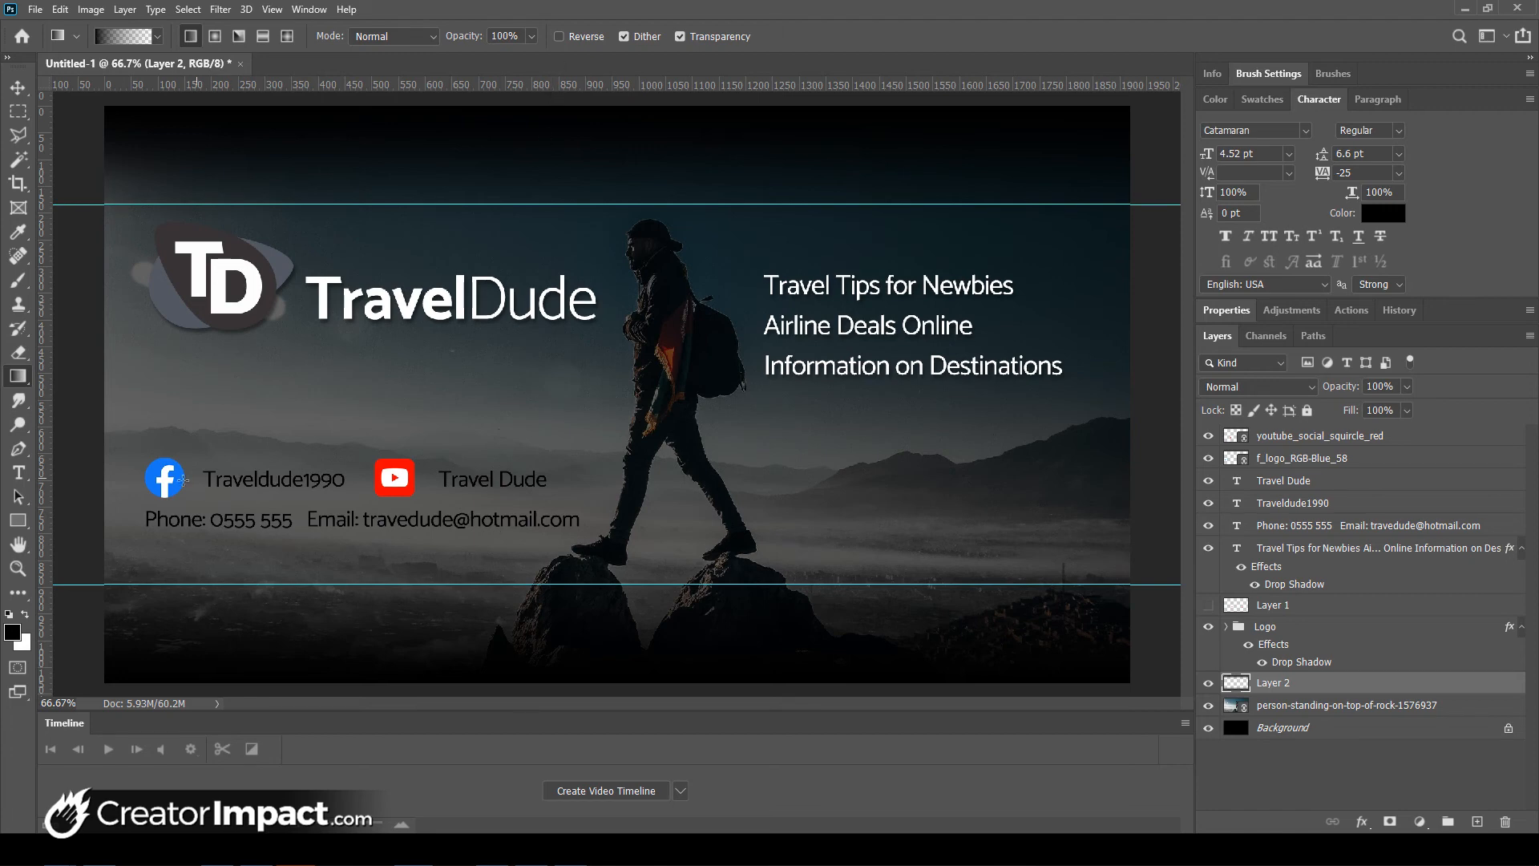
{"action": "left_click", "coordinate": [1333, 439]}
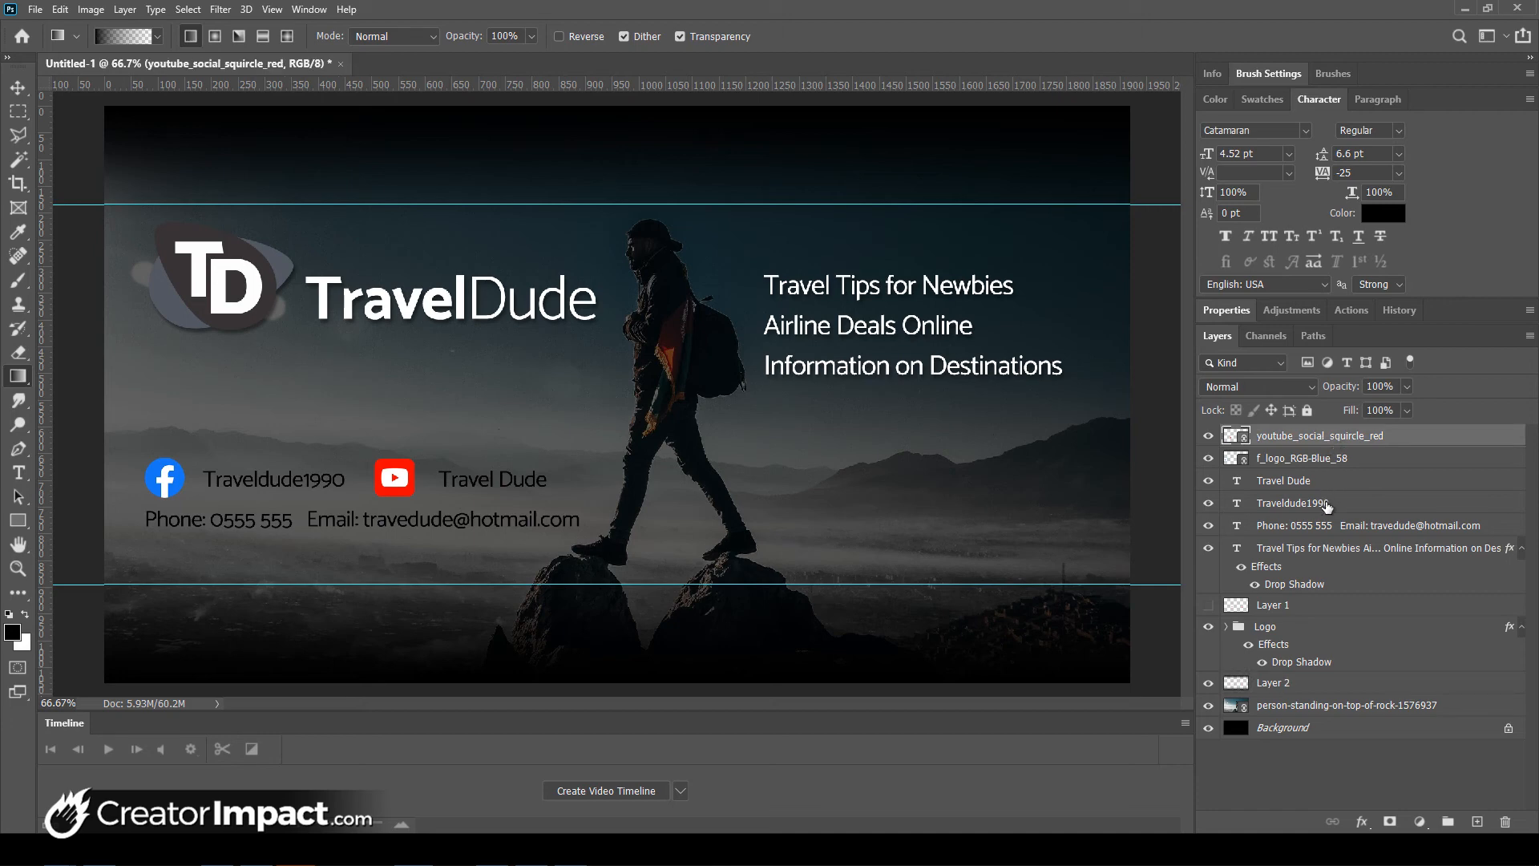